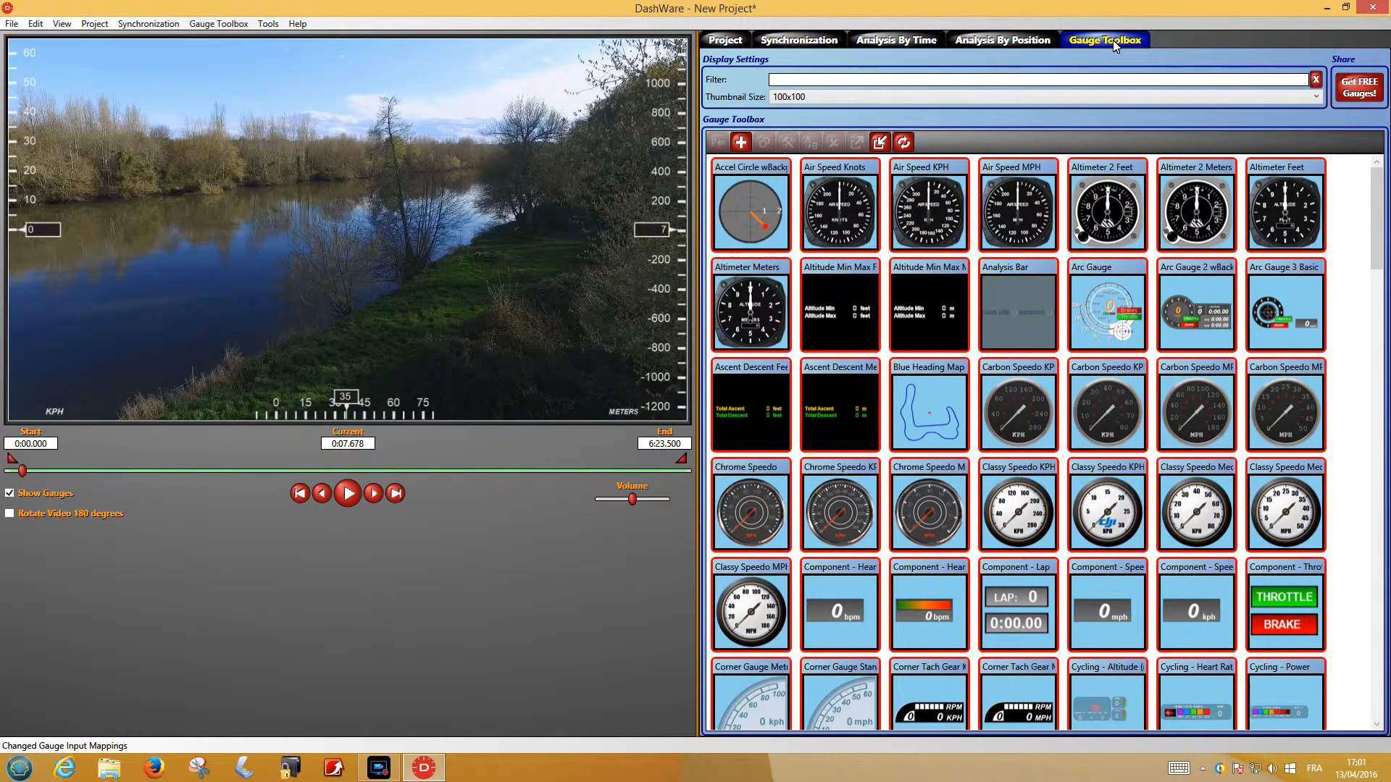
- Create a new gauge named AAA and enlarge its canvas to nearly three times its default width and height
{"action": "left_click", "coordinate": [742, 149]}
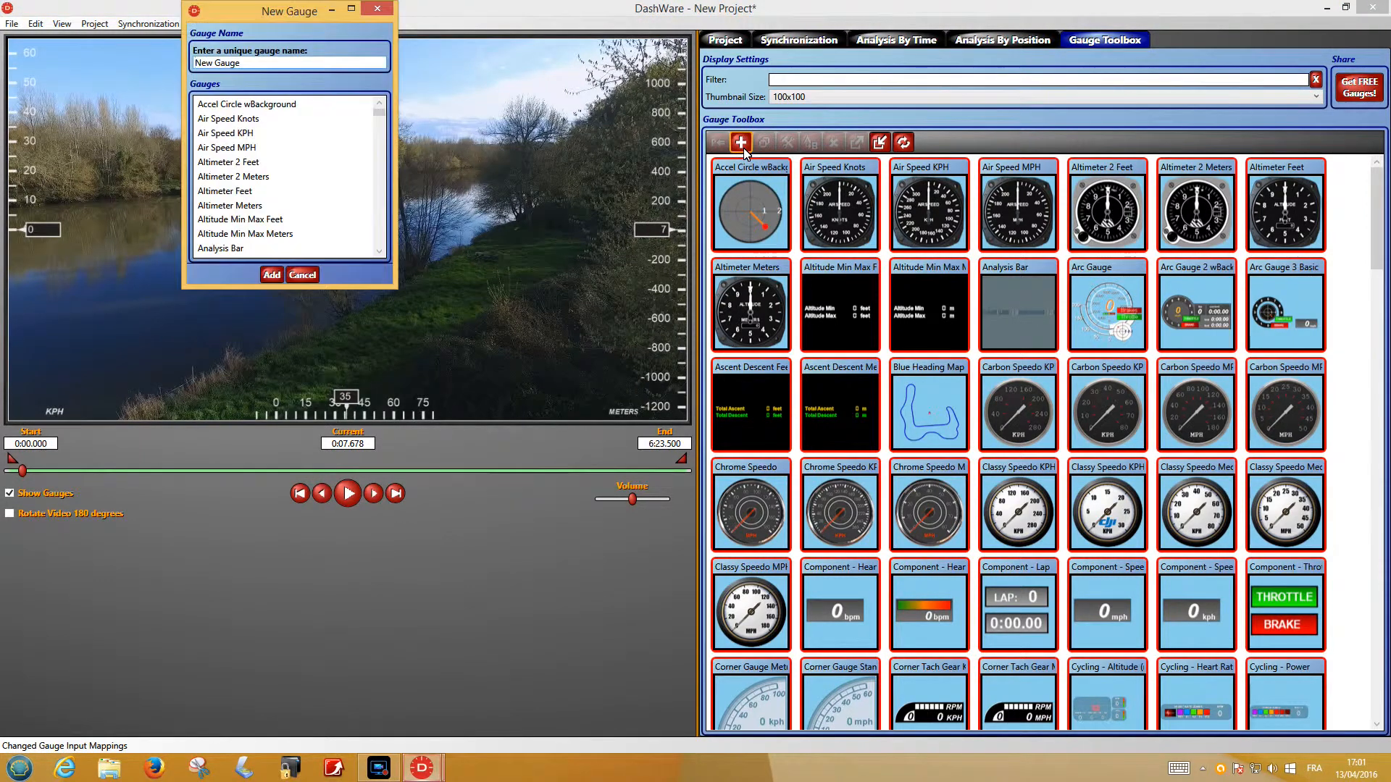
{"action": "left_click_drag", "start_coordinate": [247, 63], "coordinate": [172, 61]}
{"action": "type", "text": "AAA"}
{"action": "left_click", "coordinate": [276, 275]}
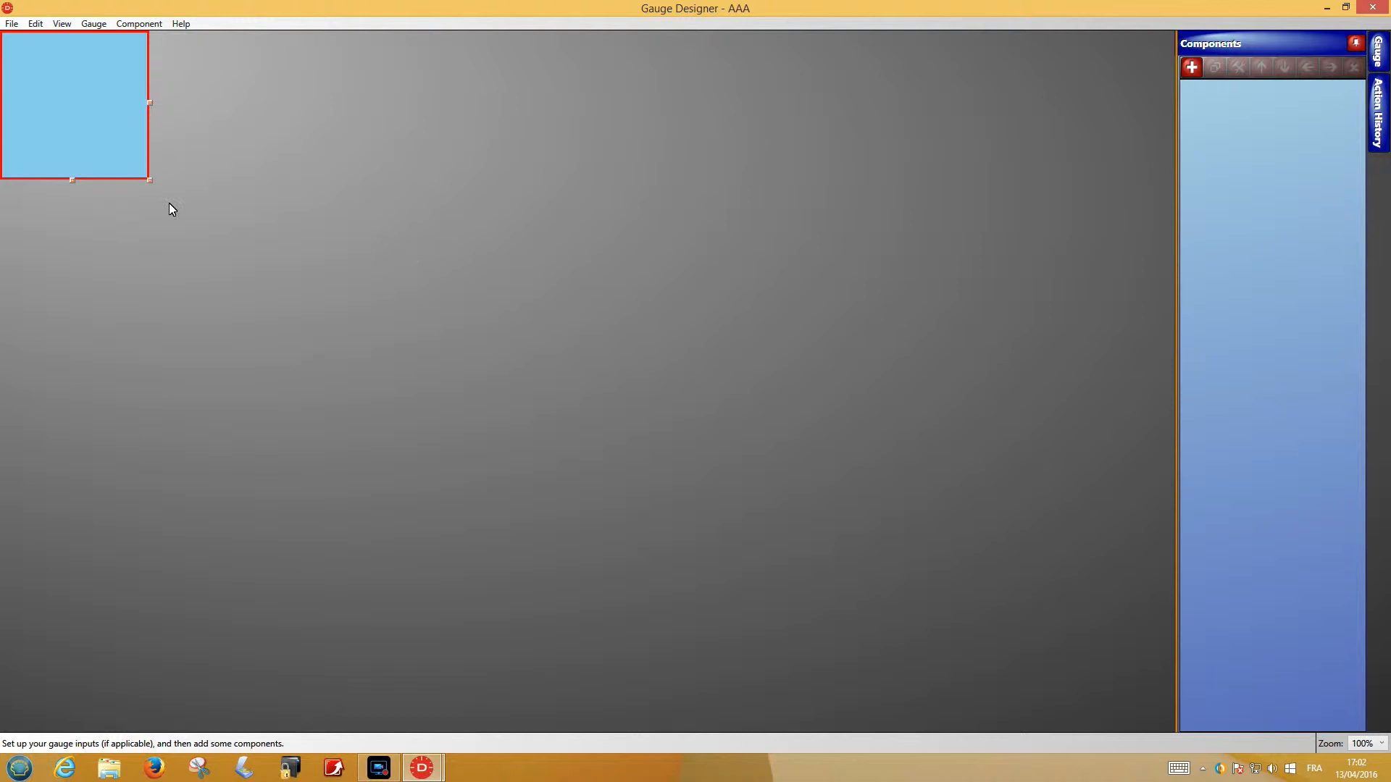
{"action": "left_click_drag", "start_coordinate": [149, 181], "coordinate": [419, 432]}
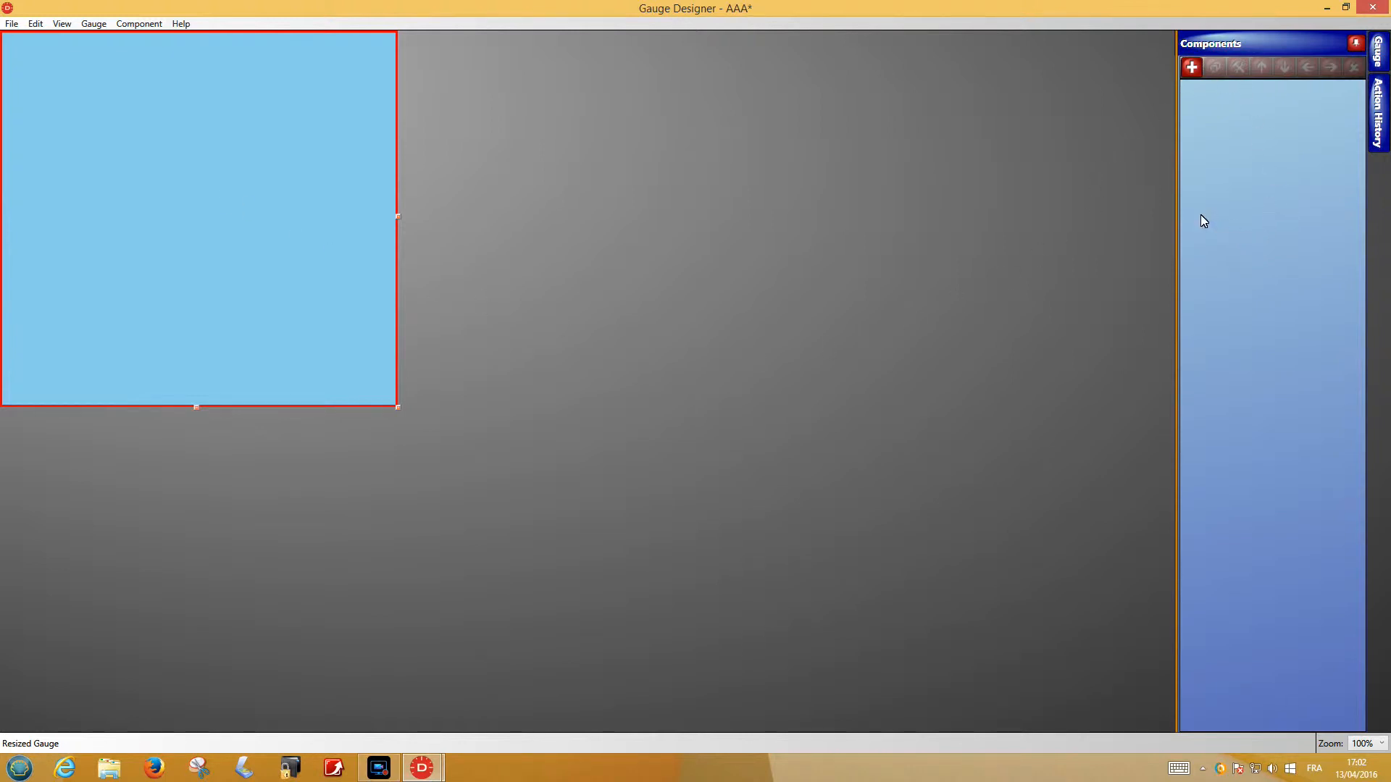
- Add an Analog Gauge Face component, enlarge it and centre it on the canvas at about X 268.5, Y 236.5
{"action": "left_click", "coordinate": [1183, 73]}
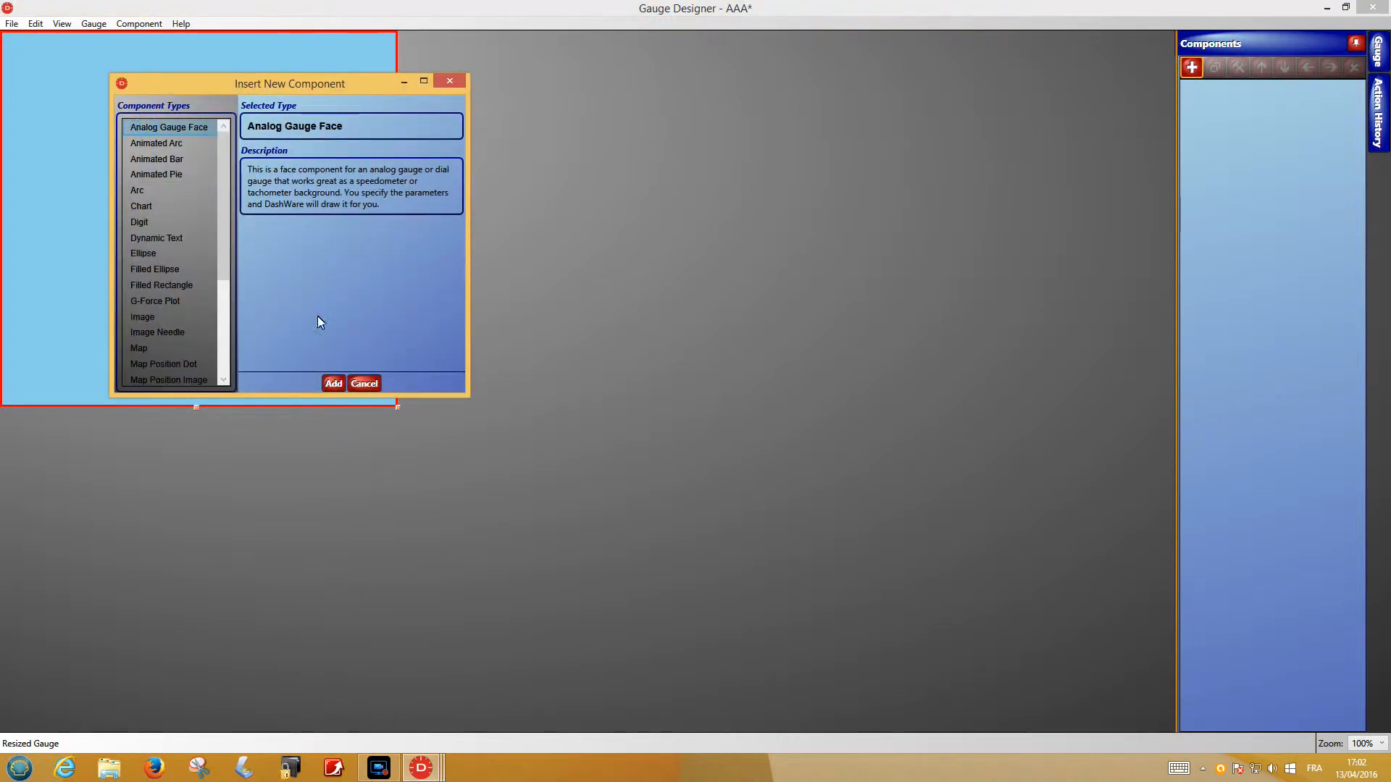
{"action": "left_click", "coordinate": [332, 384]}
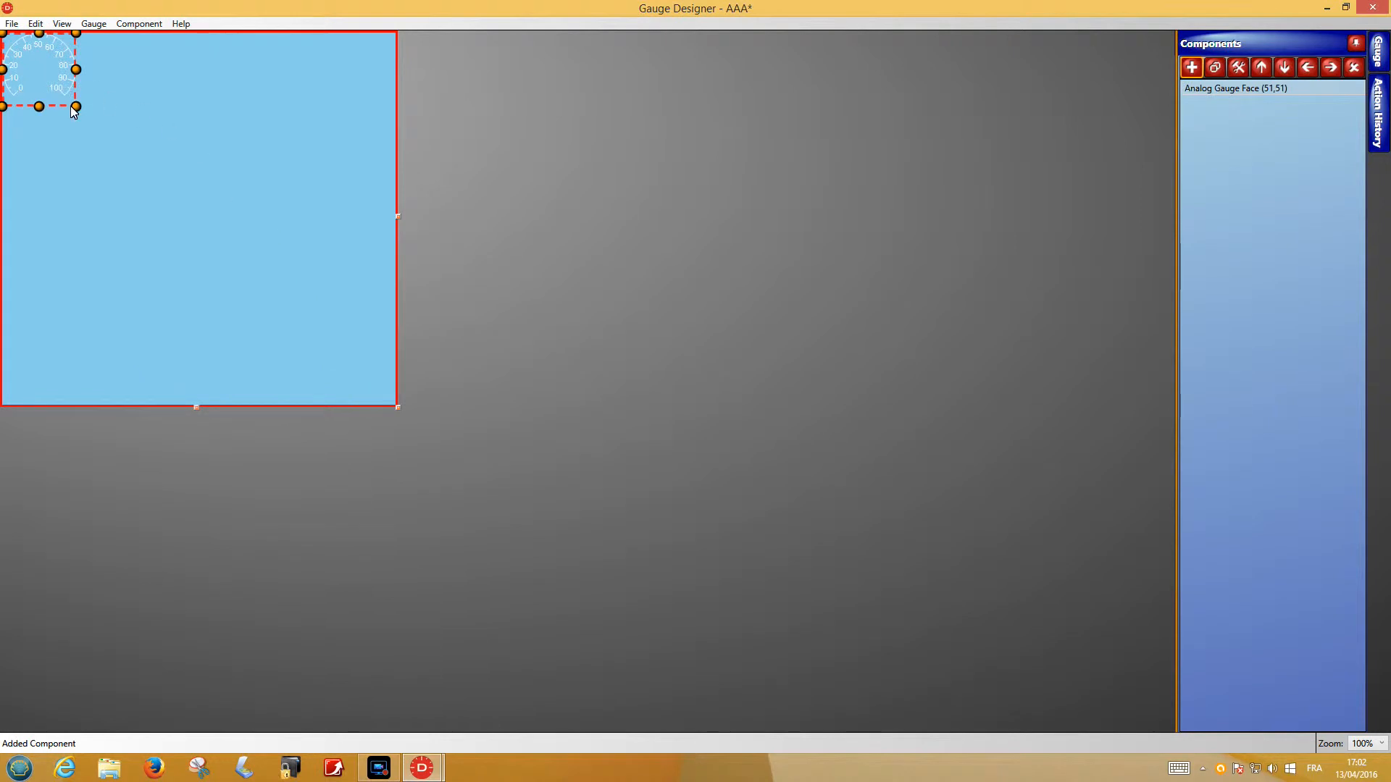
{"action": "left_click_drag", "start_coordinate": [75, 109], "coordinate": [268, 300]}
{"action": "left_click_drag", "start_coordinate": [132, 121], "coordinate": [192, 159]}
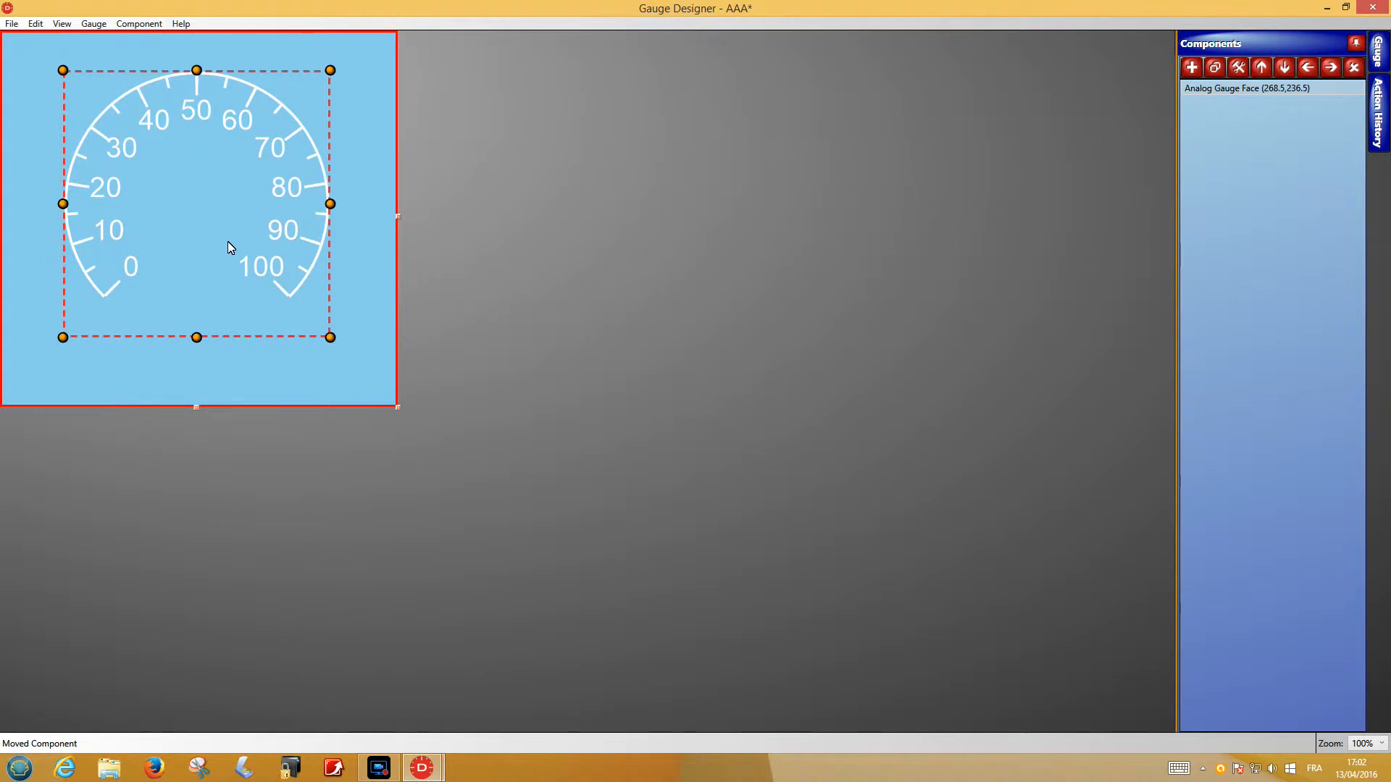
- Set the analog gauge face's maximum value to 30
{"action": "double_click", "coordinate": [277, 233]}
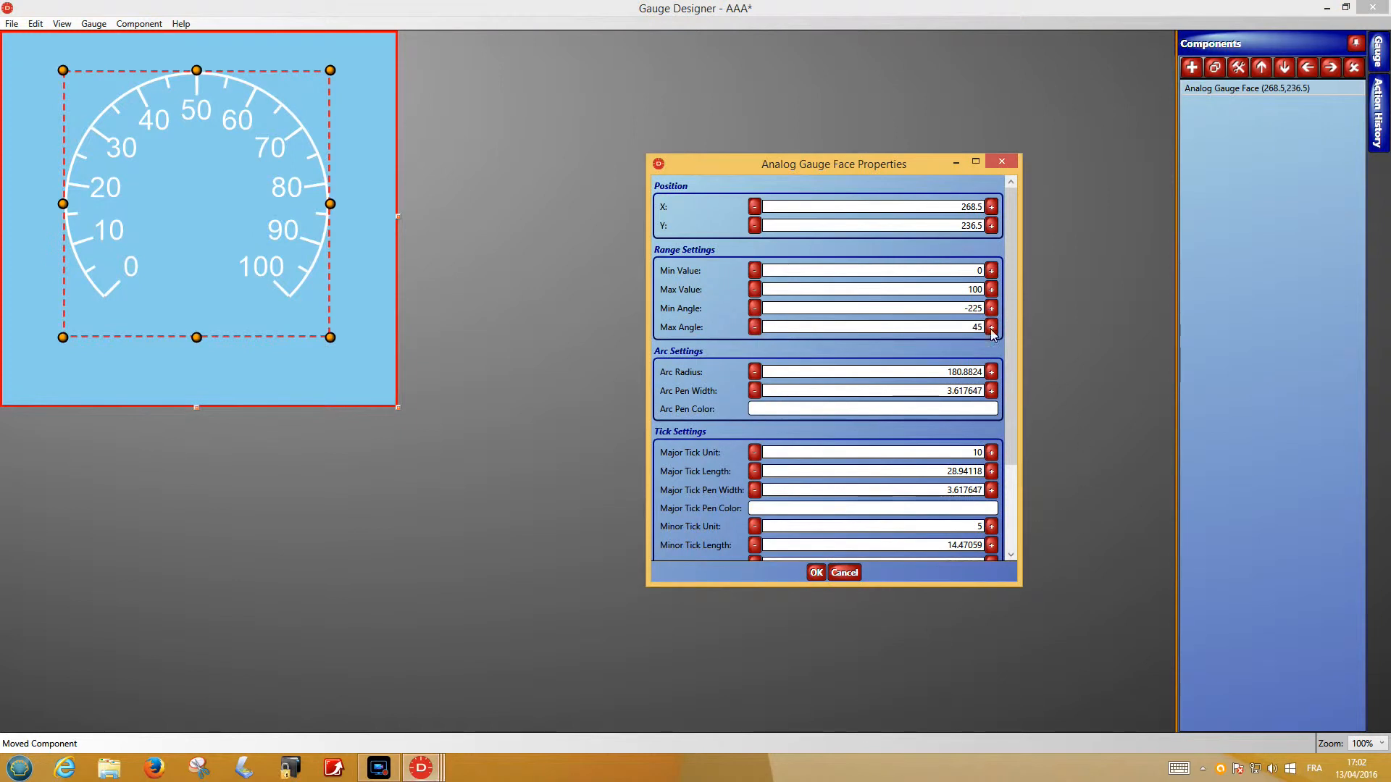
{"action": "double_click", "coordinate": [969, 290]}
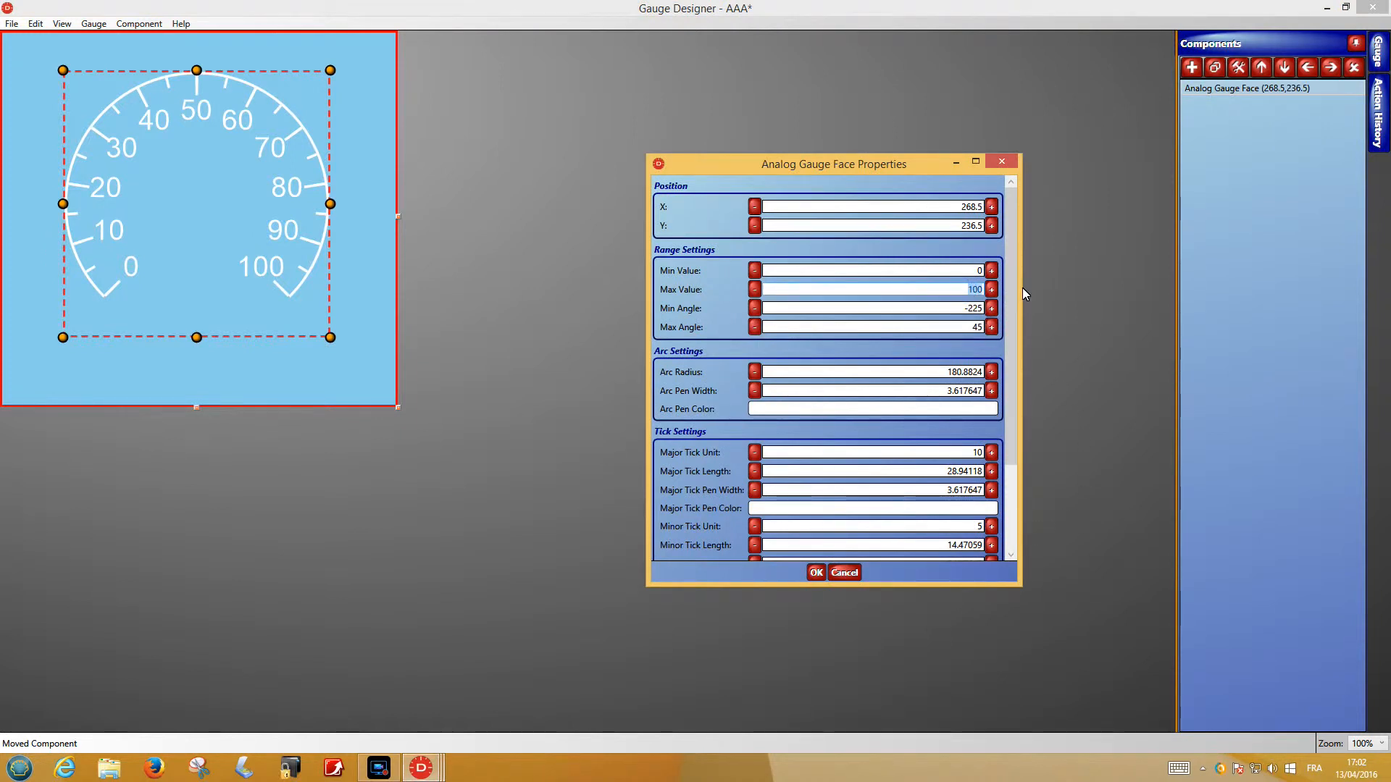
{"action": "type", "text": "30"}
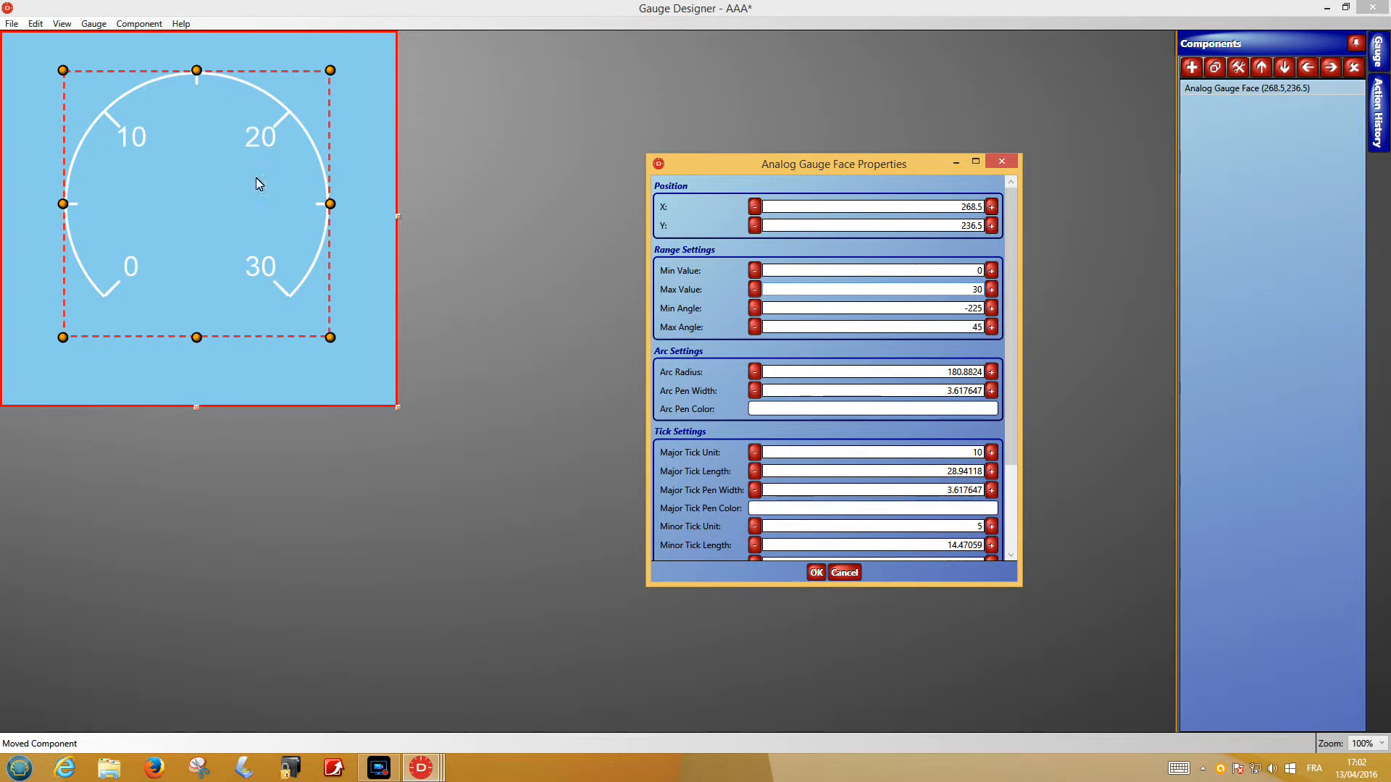
- Set the gauge face's major tick unit to 5 and minor tick unit to 1, and apply the properties
{"action": "double_click", "coordinate": [959, 452]}
{"action": "type", "text": "5"}
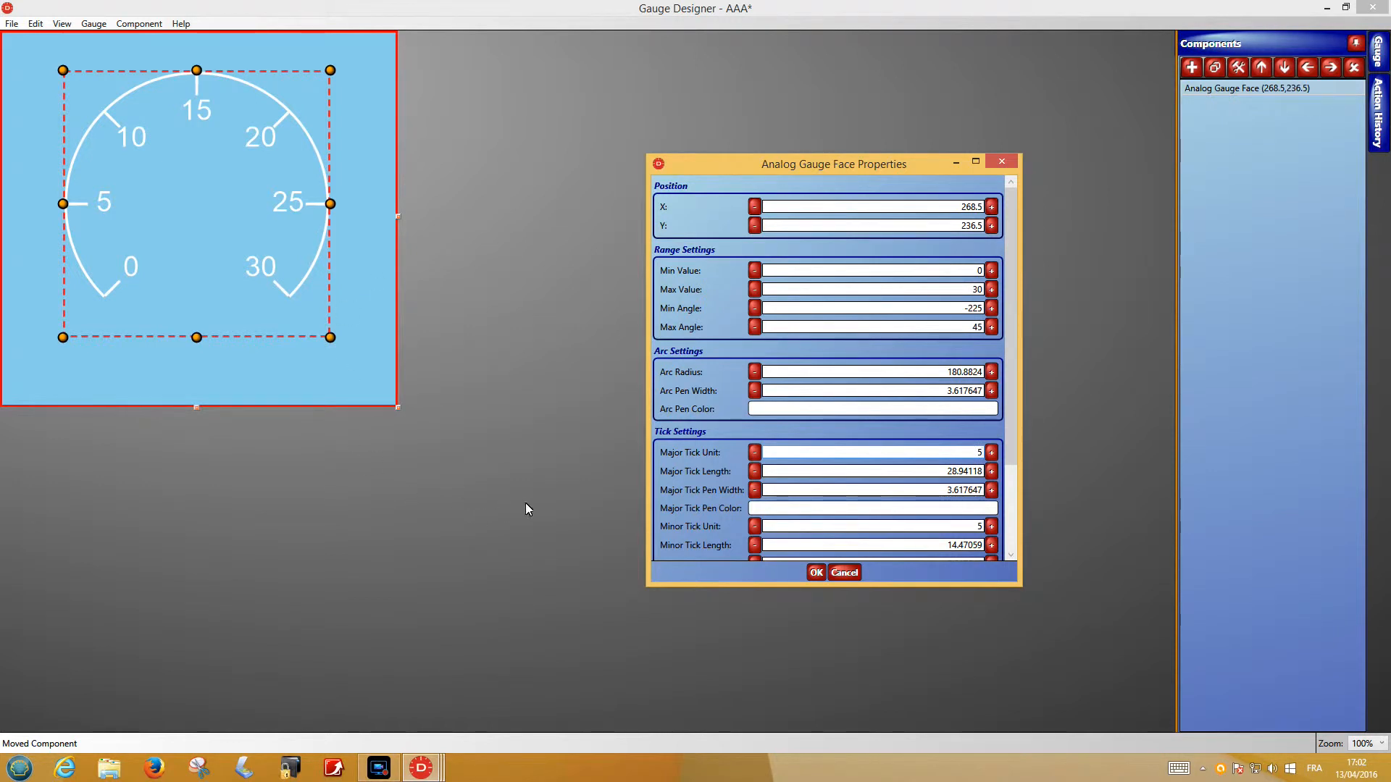
{"action": "left_click", "coordinate": [755, 526]}
{"action": "left_click", "coordinate": [756, 526]}
{"action": "left_click", "coordinate": [756, 526]}
{"action": "left_click", "coordinate": [756, 525]}
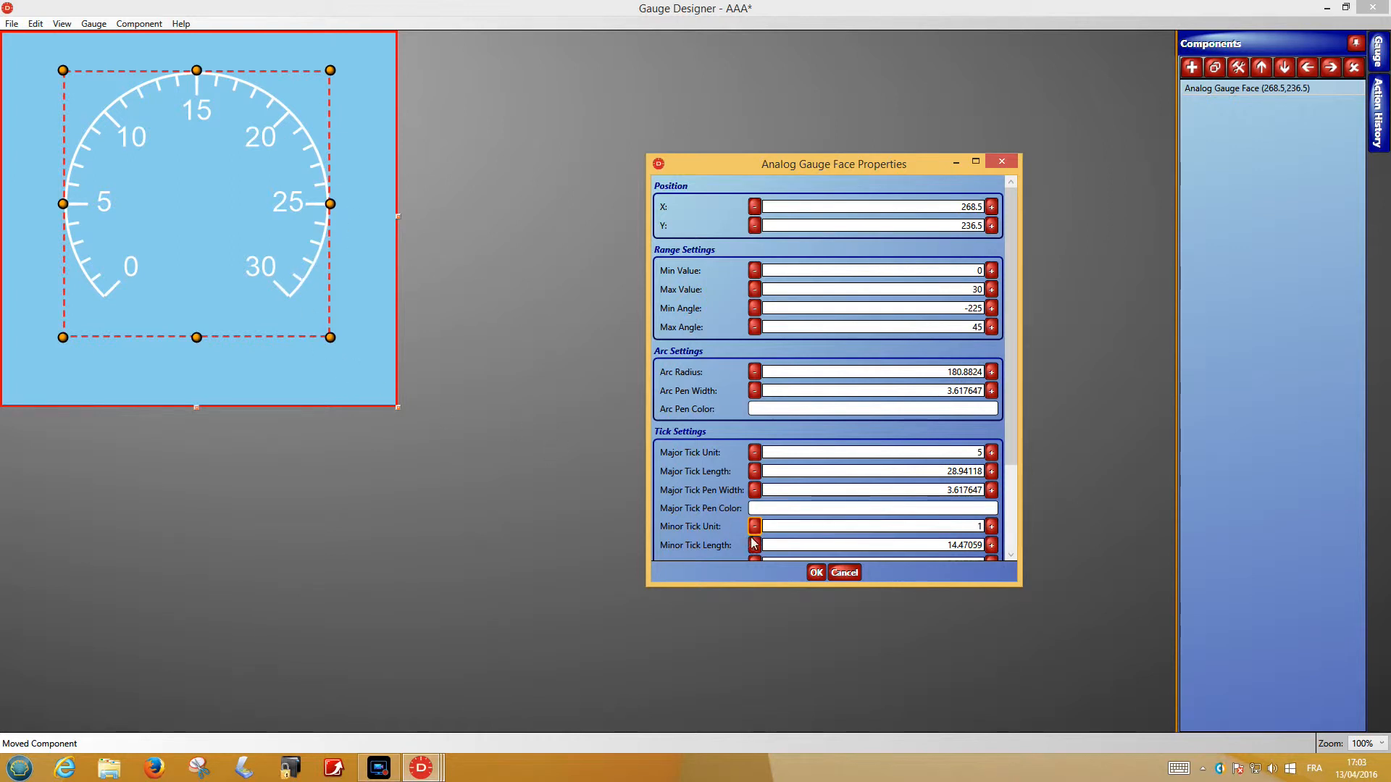
{"action": "left_click", "coordinate": [816, 573]}
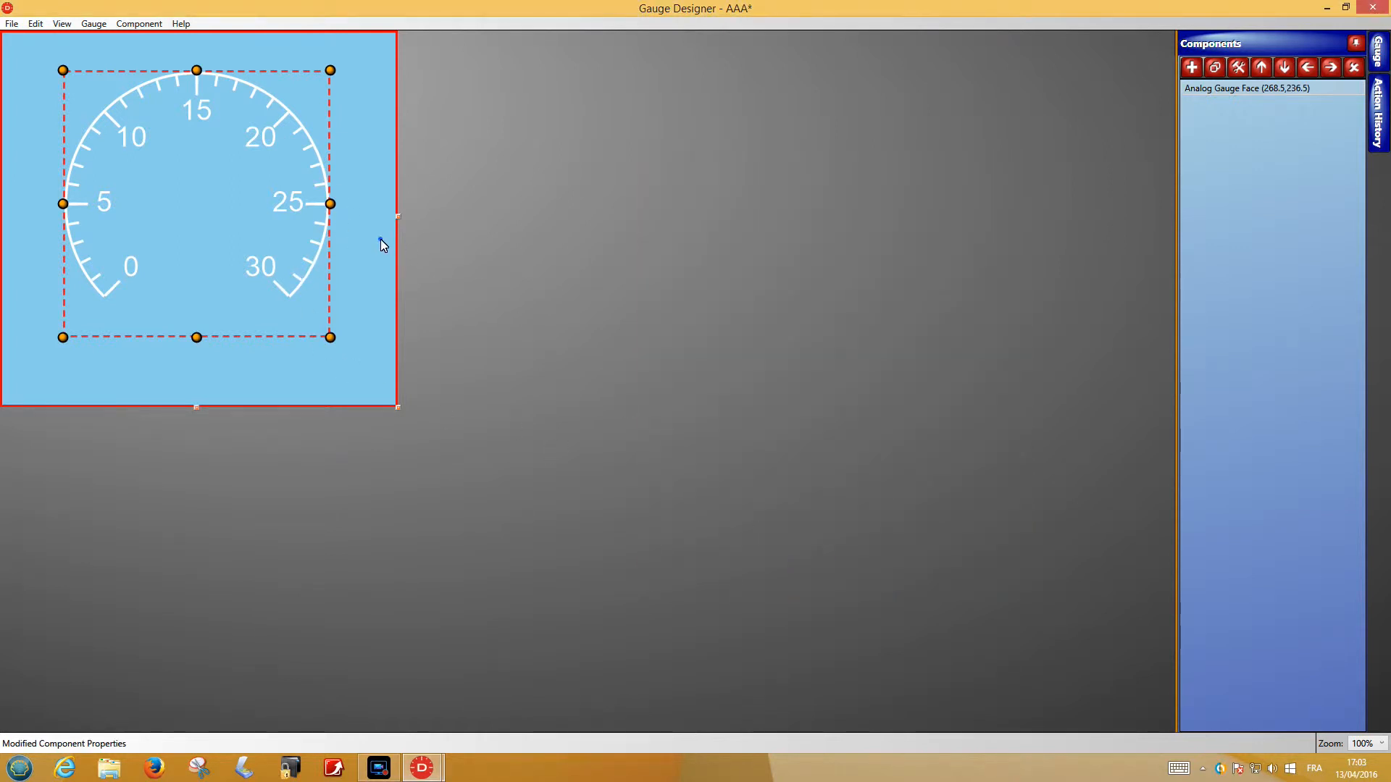
{"action": "left_click", "coordinate": [381, 239]}
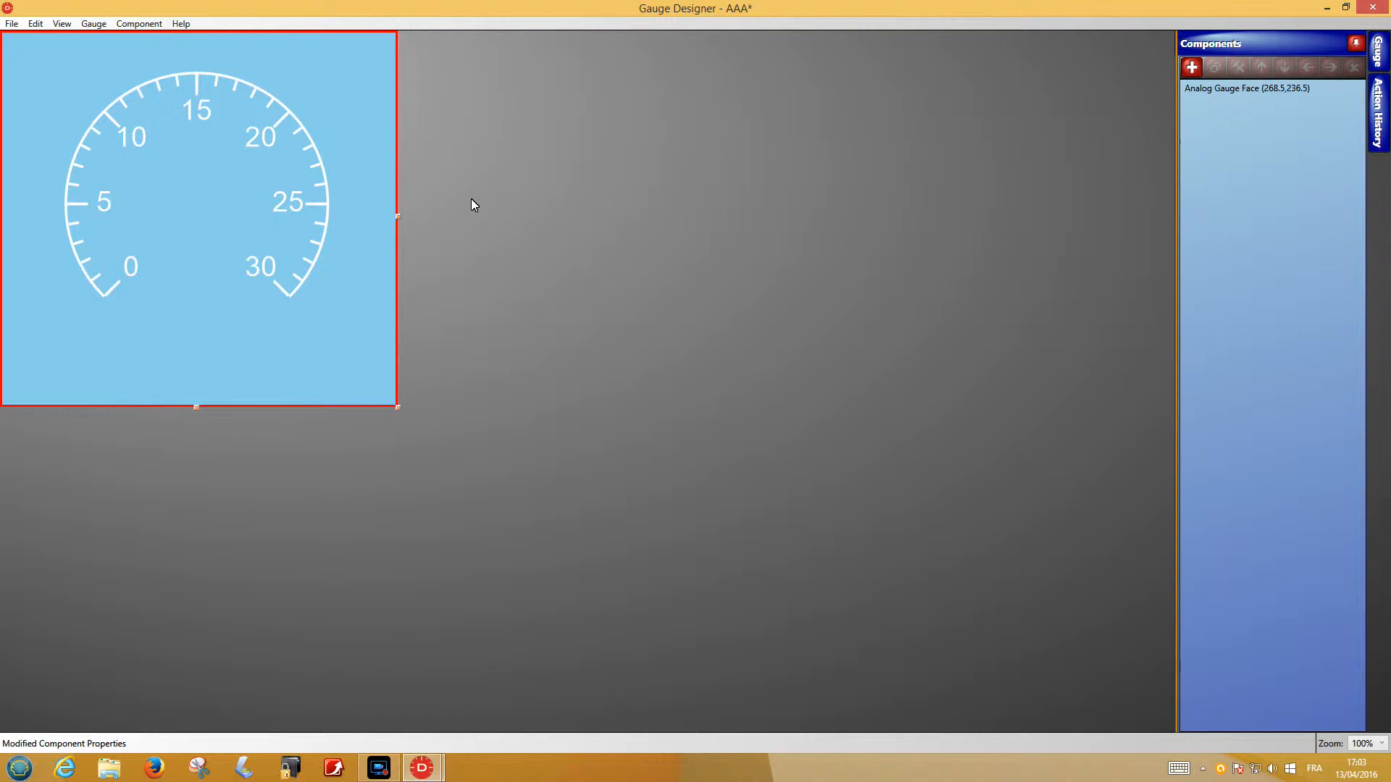
- Add a gauge input from the Velocity category with the data type Air Speed (KPH)
{"action": "left_click", "coordinate": [95, 24]}
{"action": "left_click", "coordinate": [112, 60]}
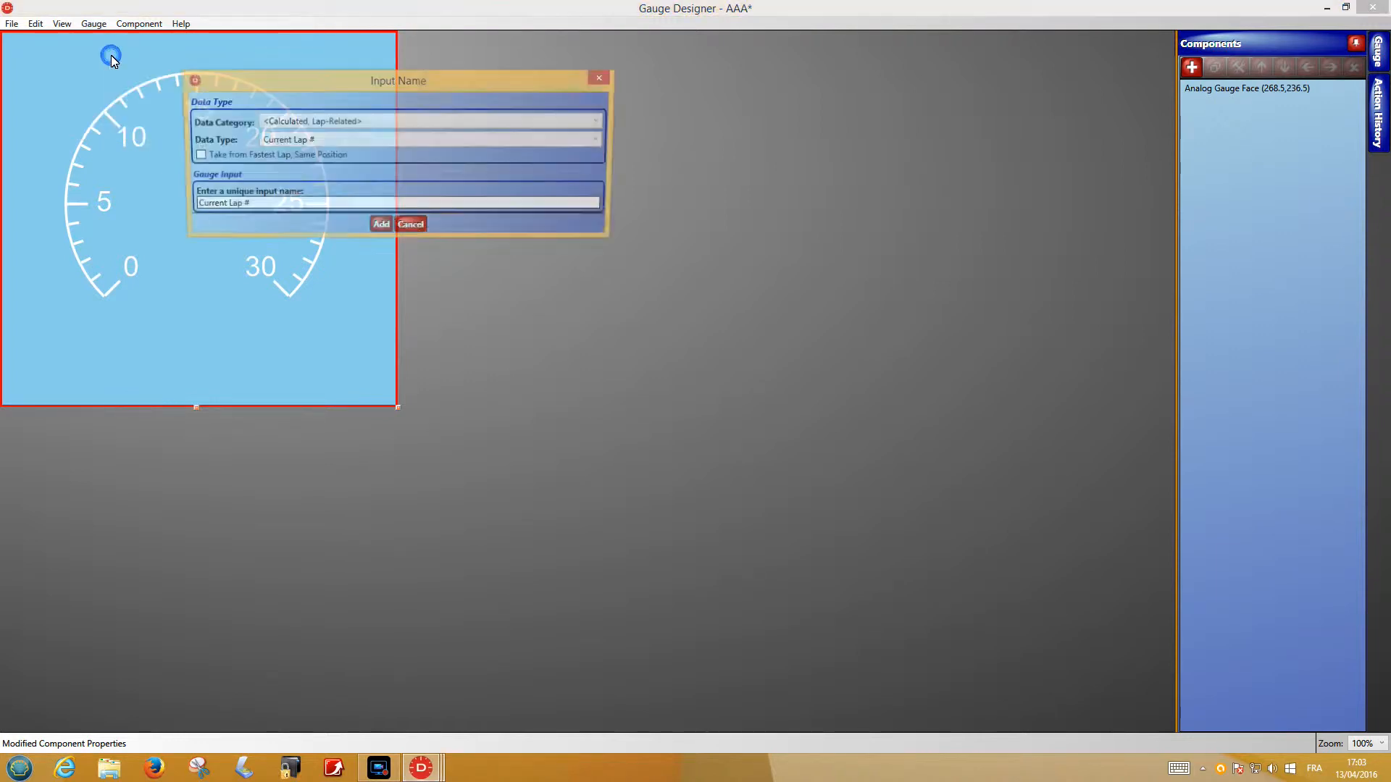
{"action": "left_click", "coordinate": [289, 126]}
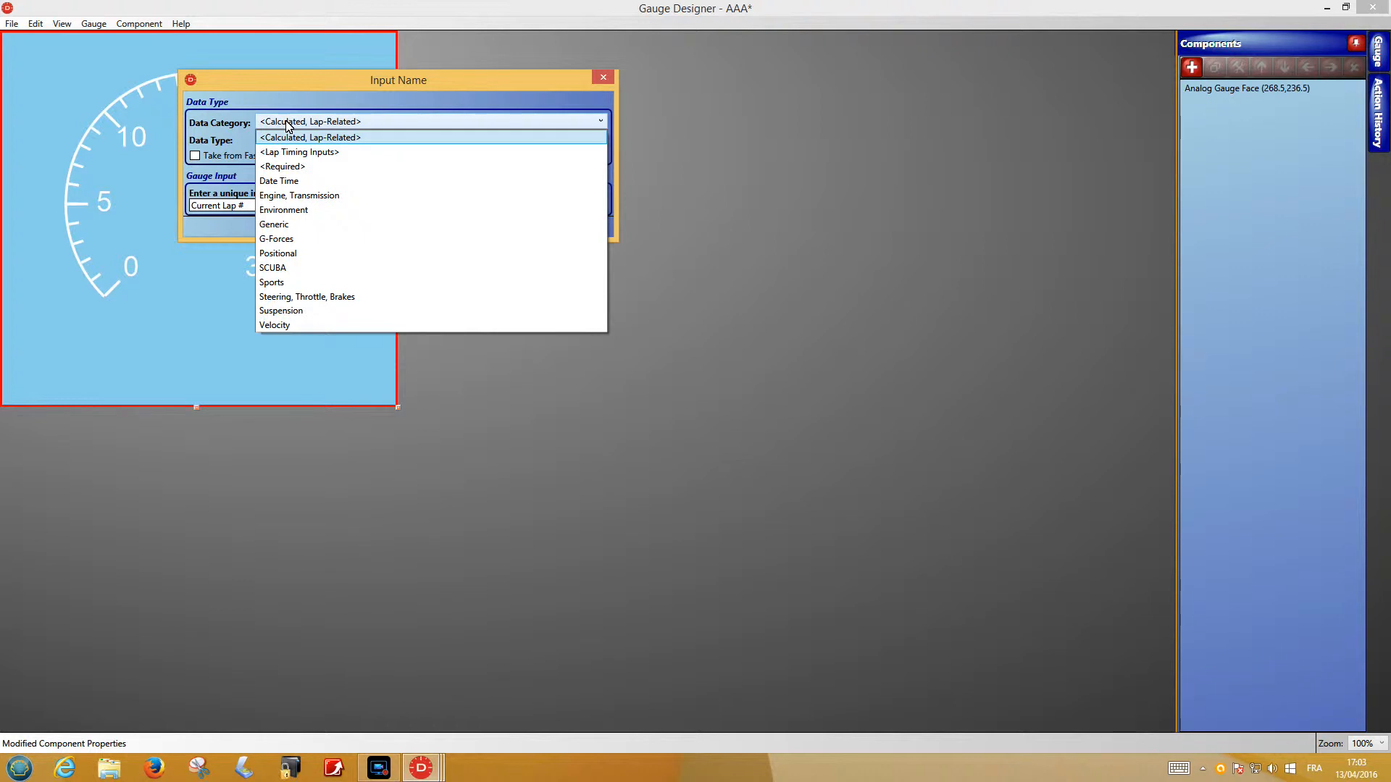
{"action": "left_click", "coordinate": [295, 326]}
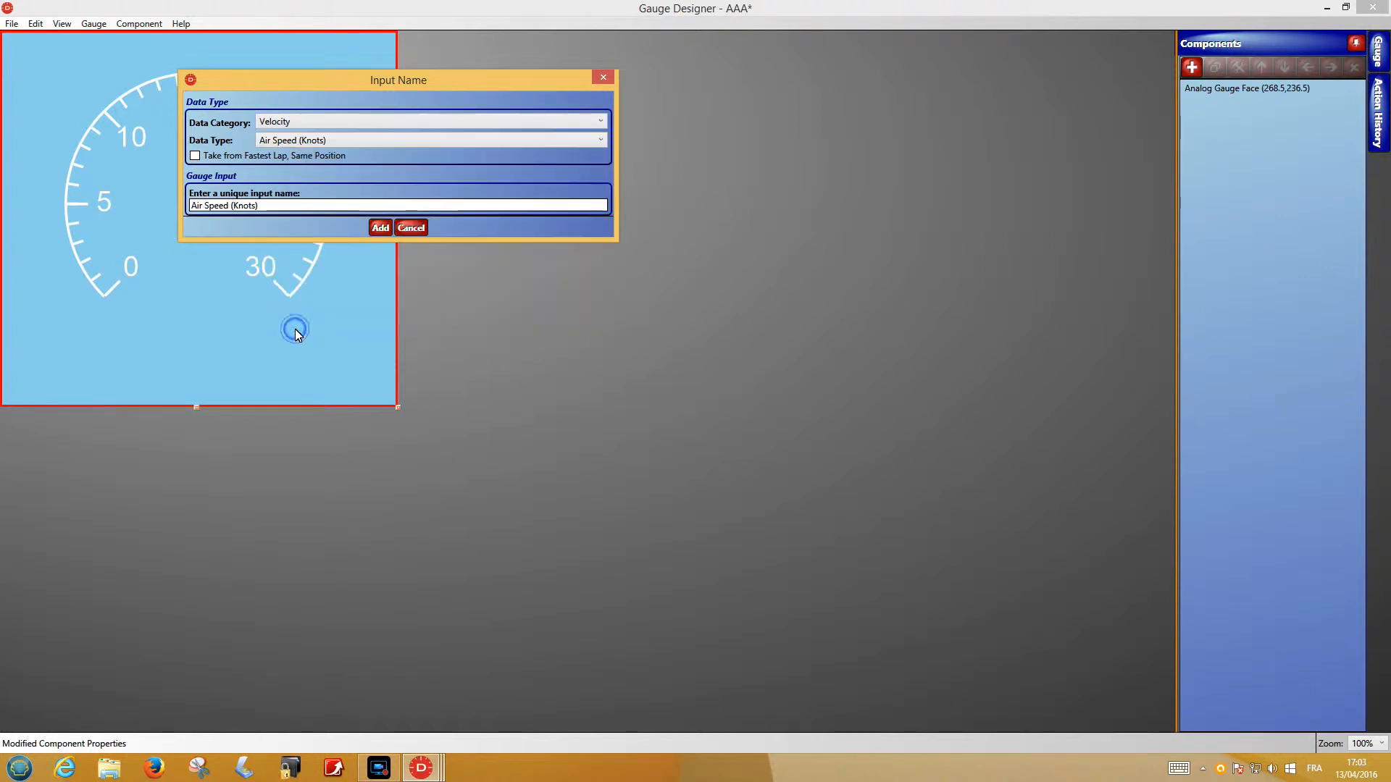
{"action": "left_click", "coordinate": [337, 141]}
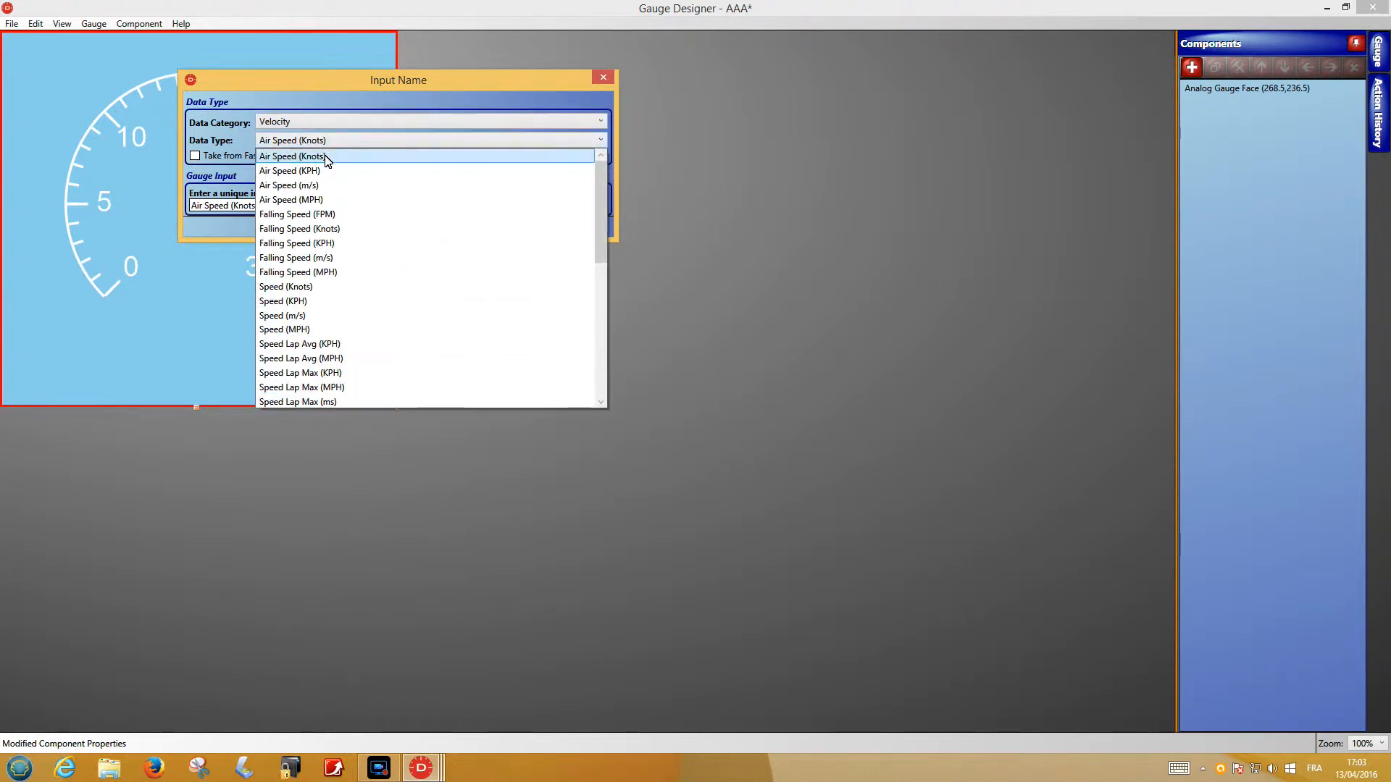
{"action": "left_click", "coordinate": [316, 169]}
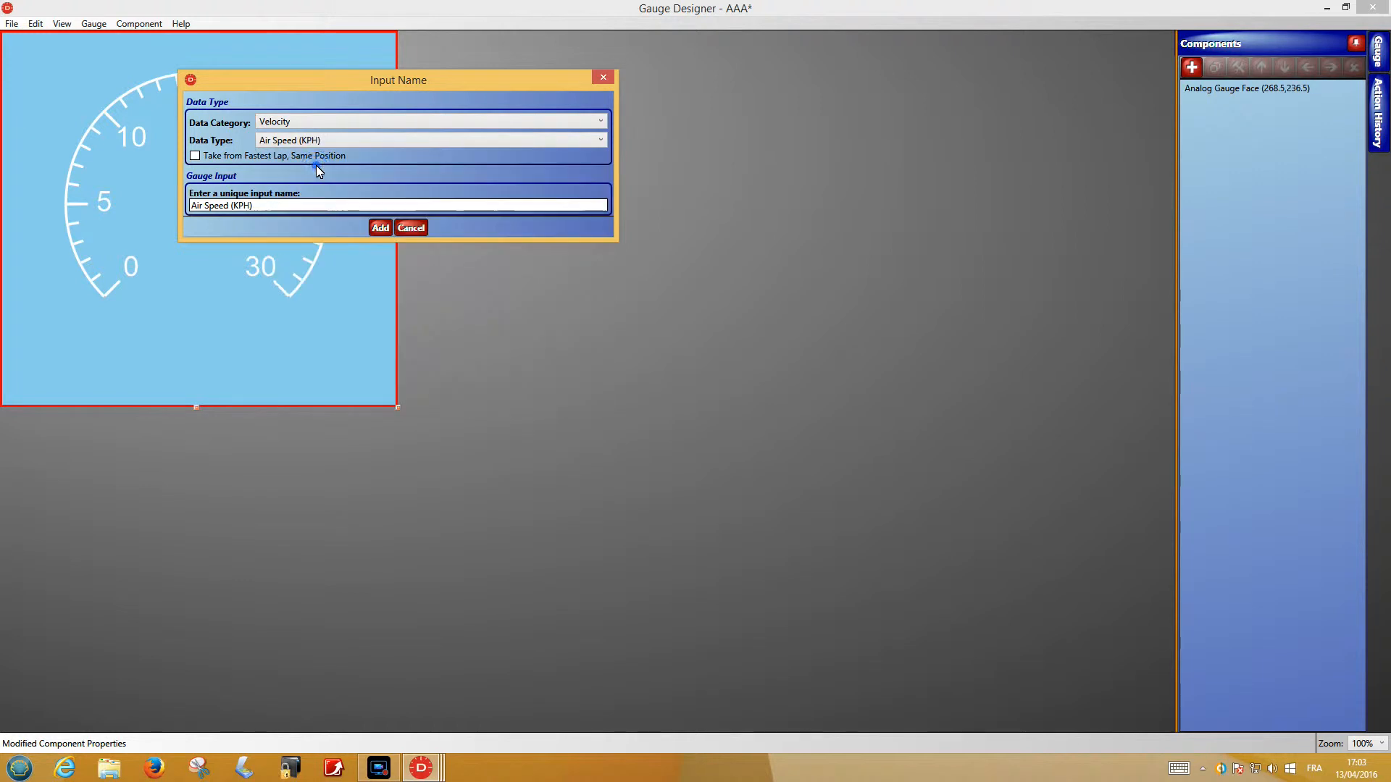
{"action": "left_click", "coordinate": [380, 229]}
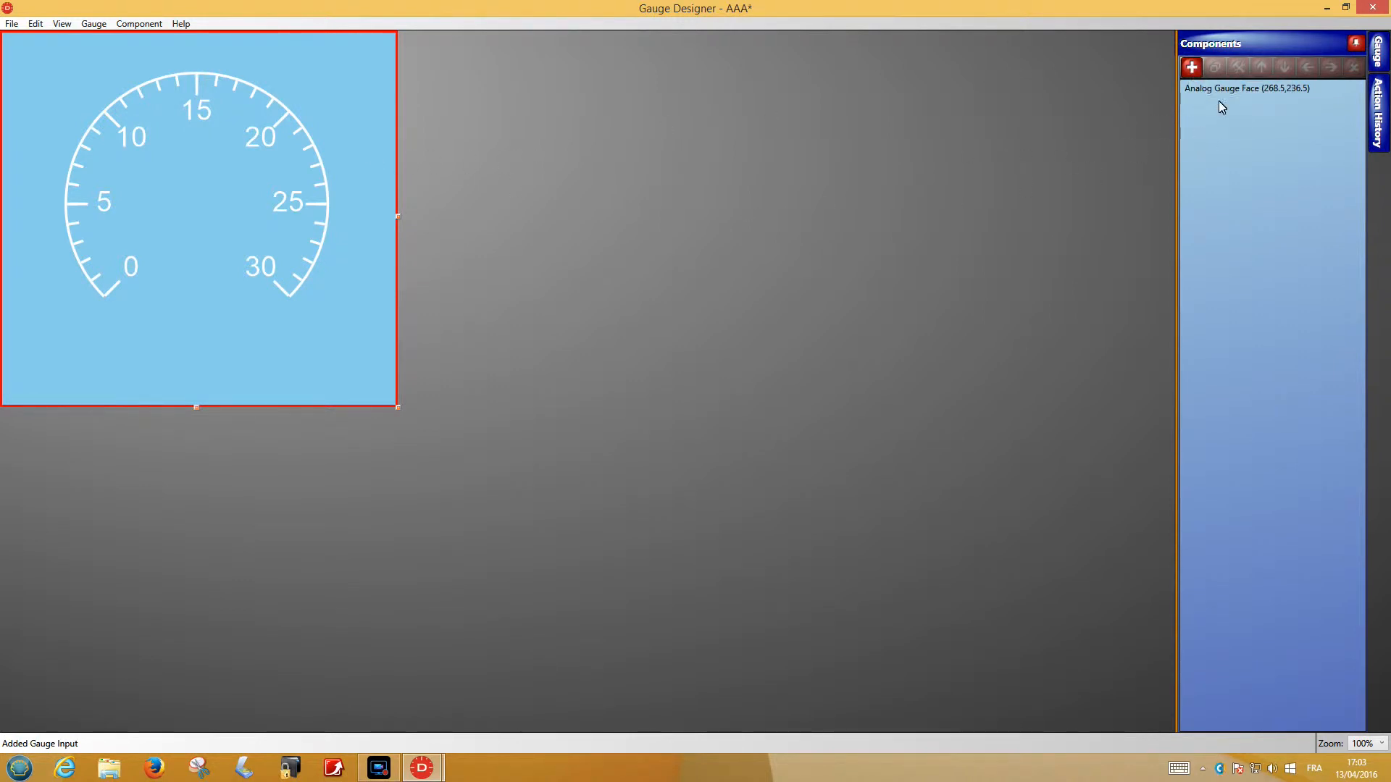
- Add a Needle component and place it near the centre of the dial at about X 283, Y 249
{"action": "left_click", "coordinate": [1191, 67]}
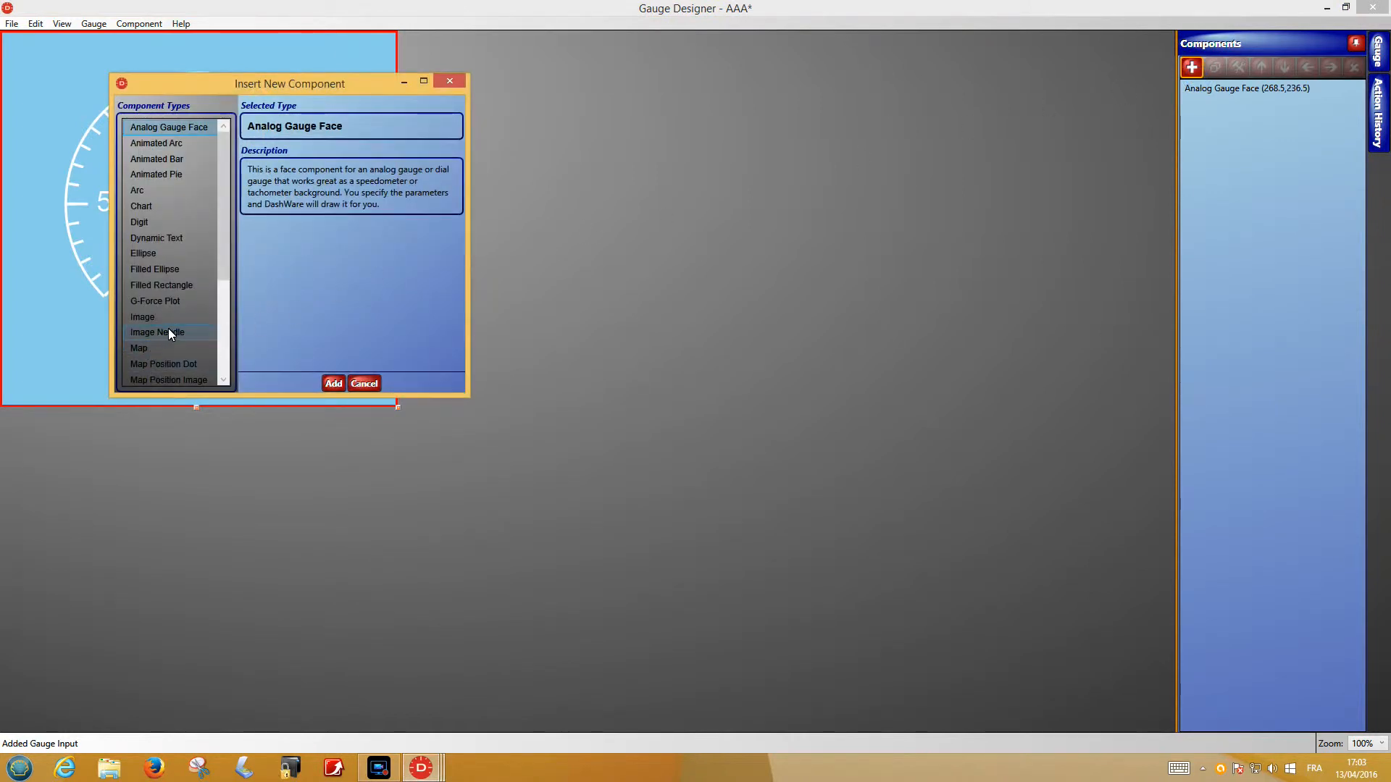
{"action": "left_click_drag", "start_coordinate": [223, 278], "coordinate": [222, 315]}
{"action": "scroll", "coordinate": [222, 316], "scroll_direction": "down", "scroll_amount": 1}
{"action": "left_click", "coordinate": [155, 289]}
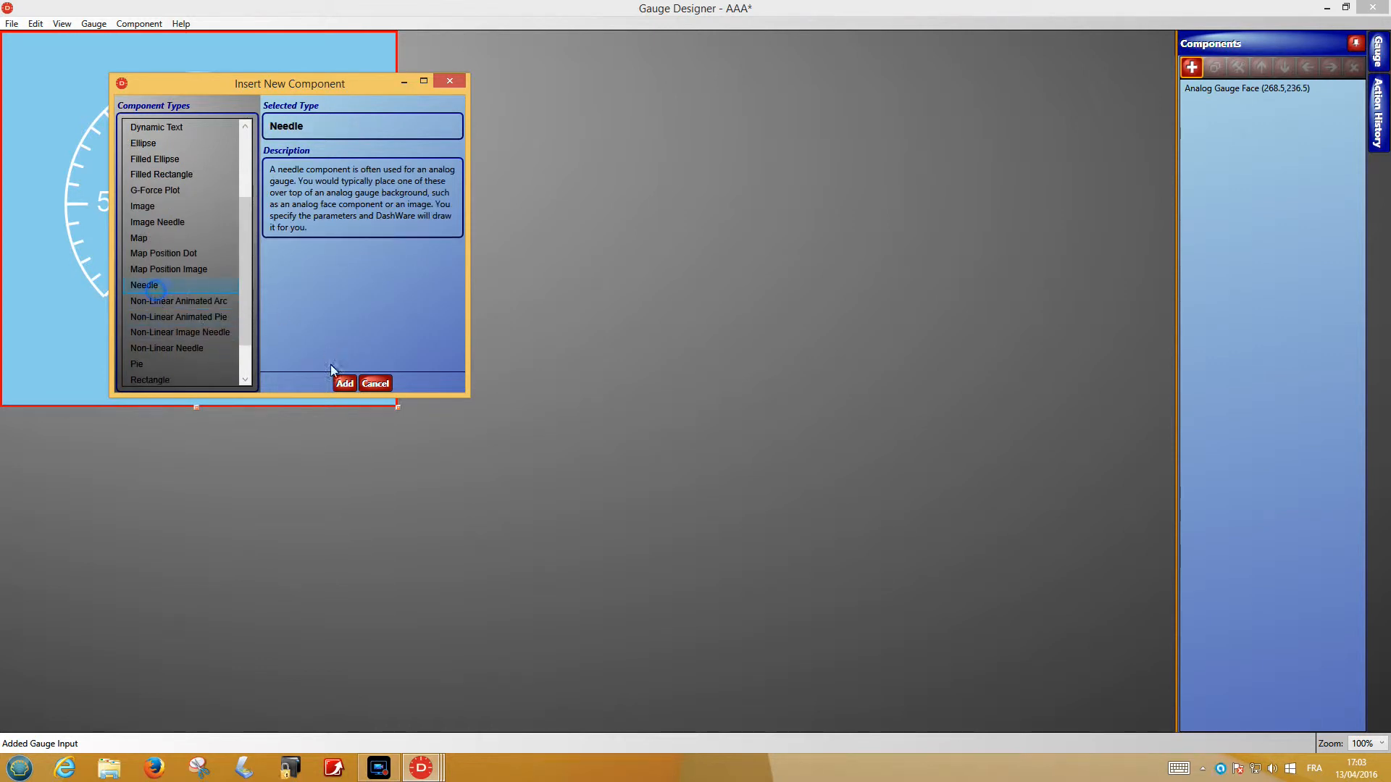
{"action": "left_click", "coordinate": [343, 384]}
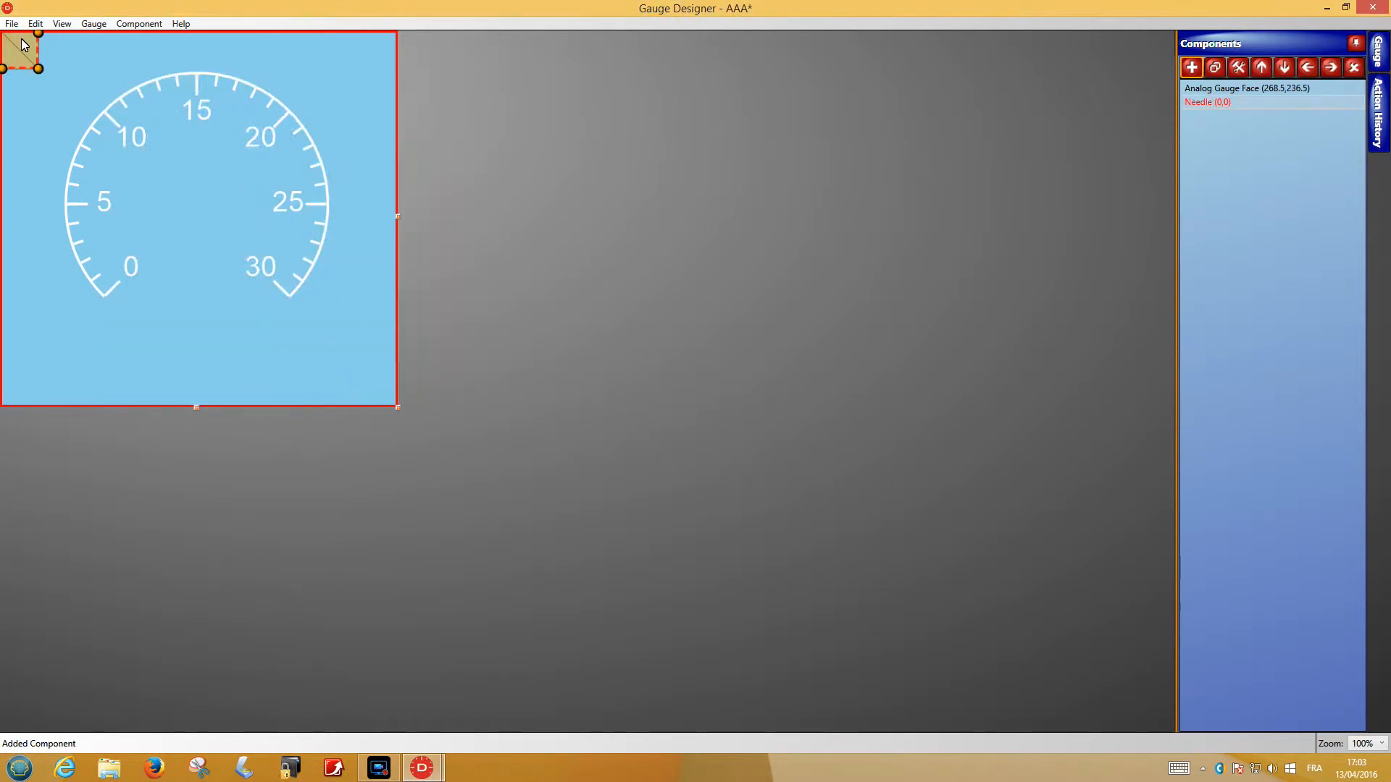
{"action": "left_click_drag", "start_coordinate": [31, 65], "coordinate": [223, 230]}
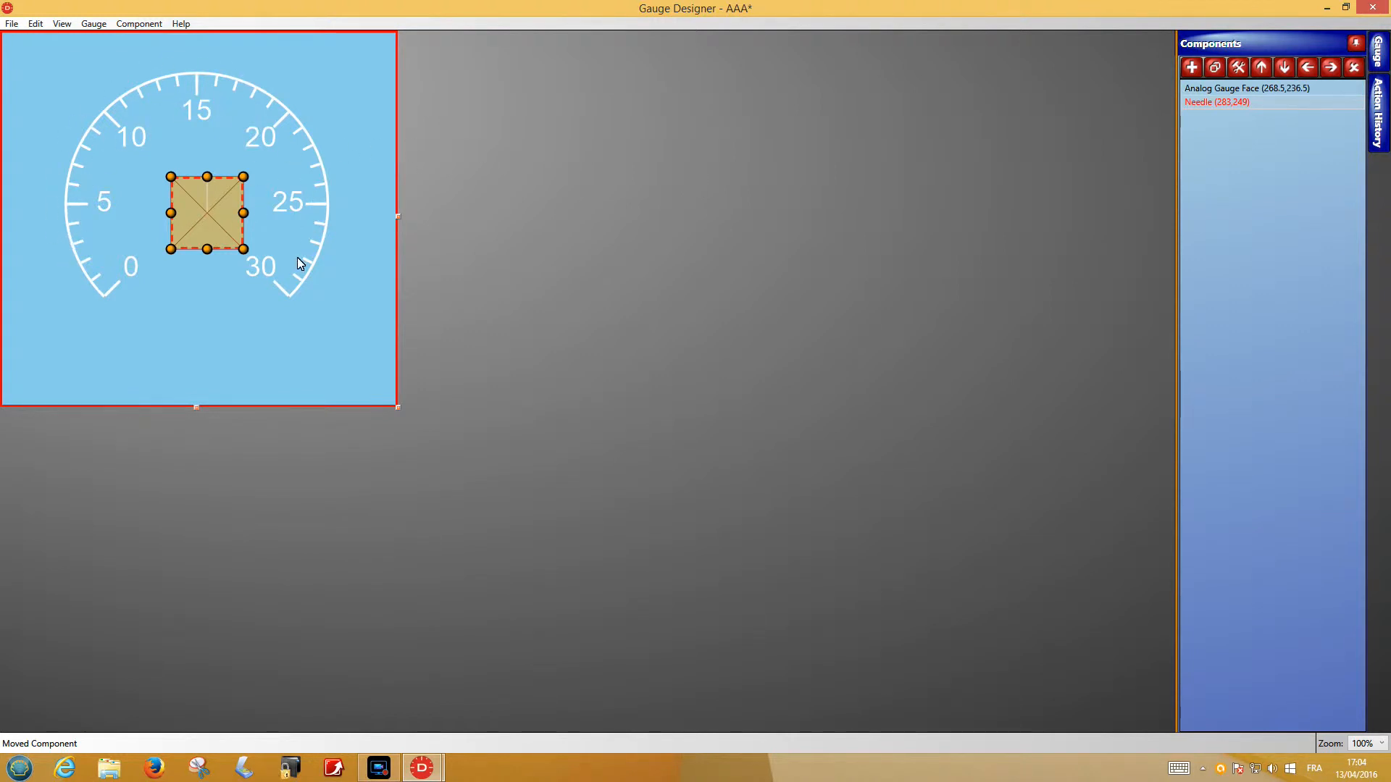
- Nest the needle under the Analog Gauge Face and assign Air Speed (KPH) as its value input
{"action": "left_click", "coordinate": [1330, 69]}
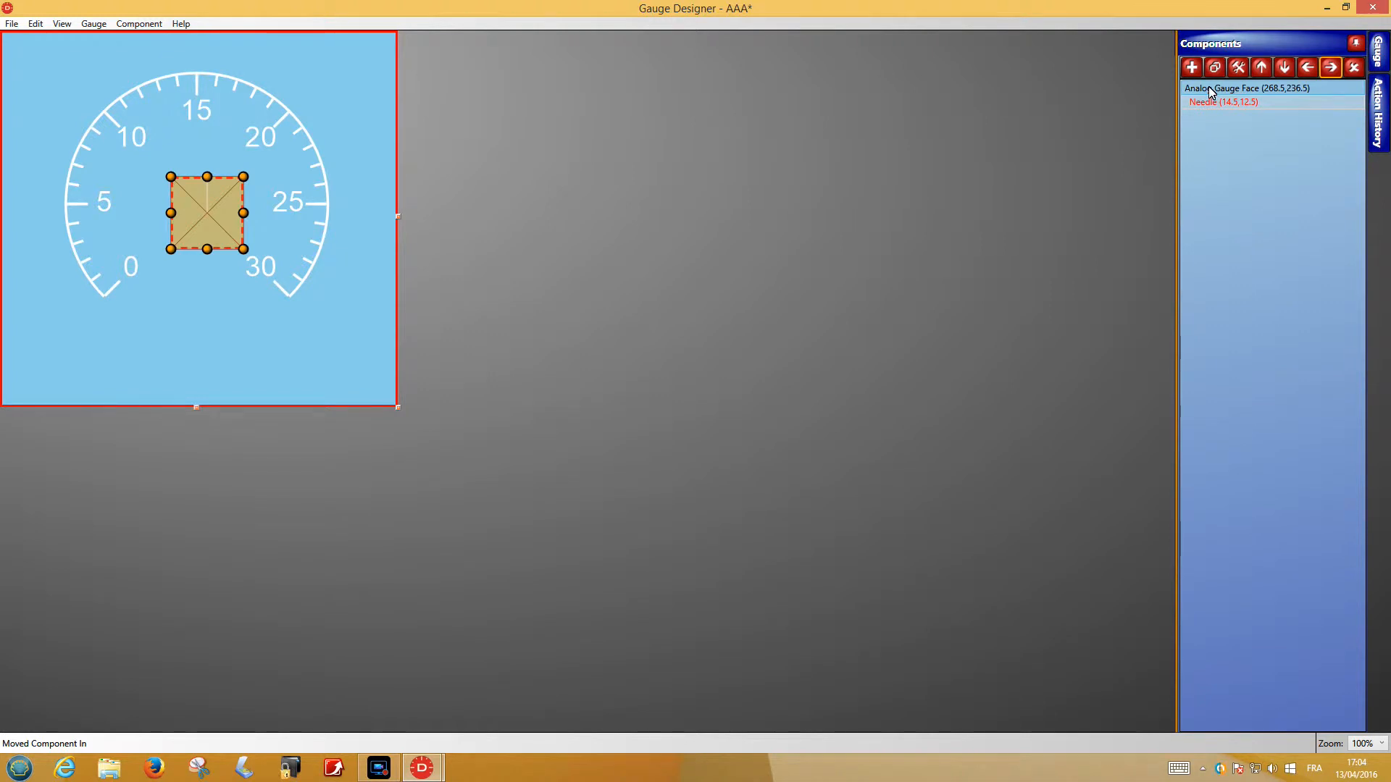
{"action": "double_click", "coordinate": [193, 216]}
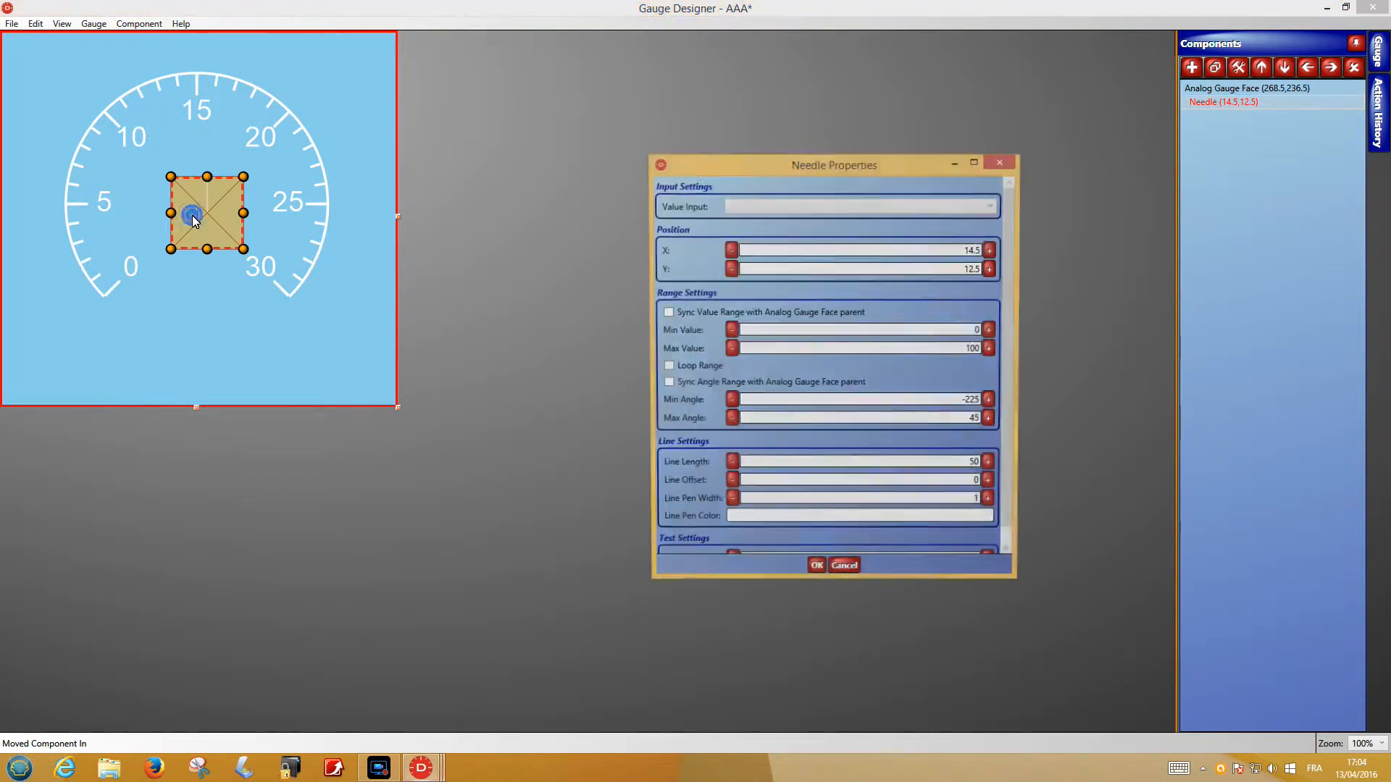
{"action": "left_click", "coordinate": [800, 207]}
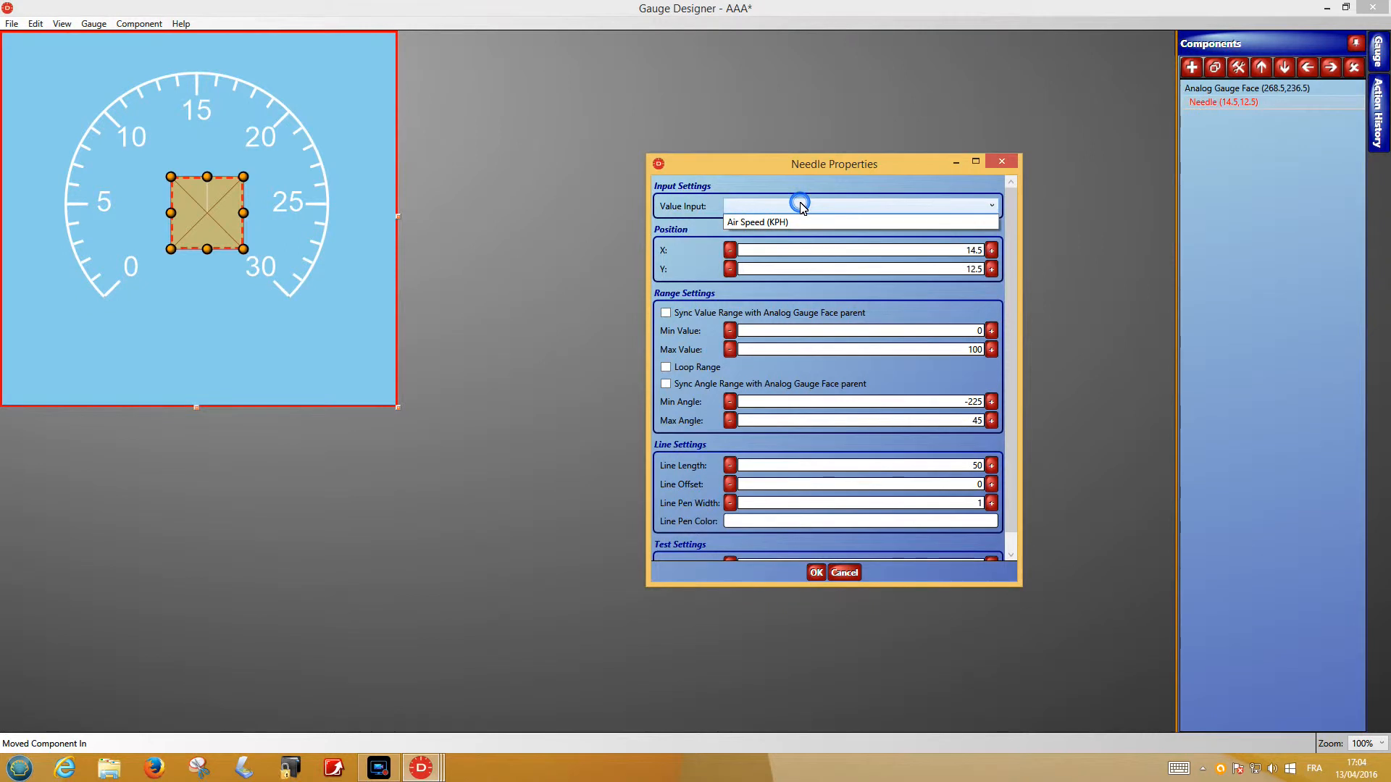
{"action": "left_click", "coordinate": [793, 220]}
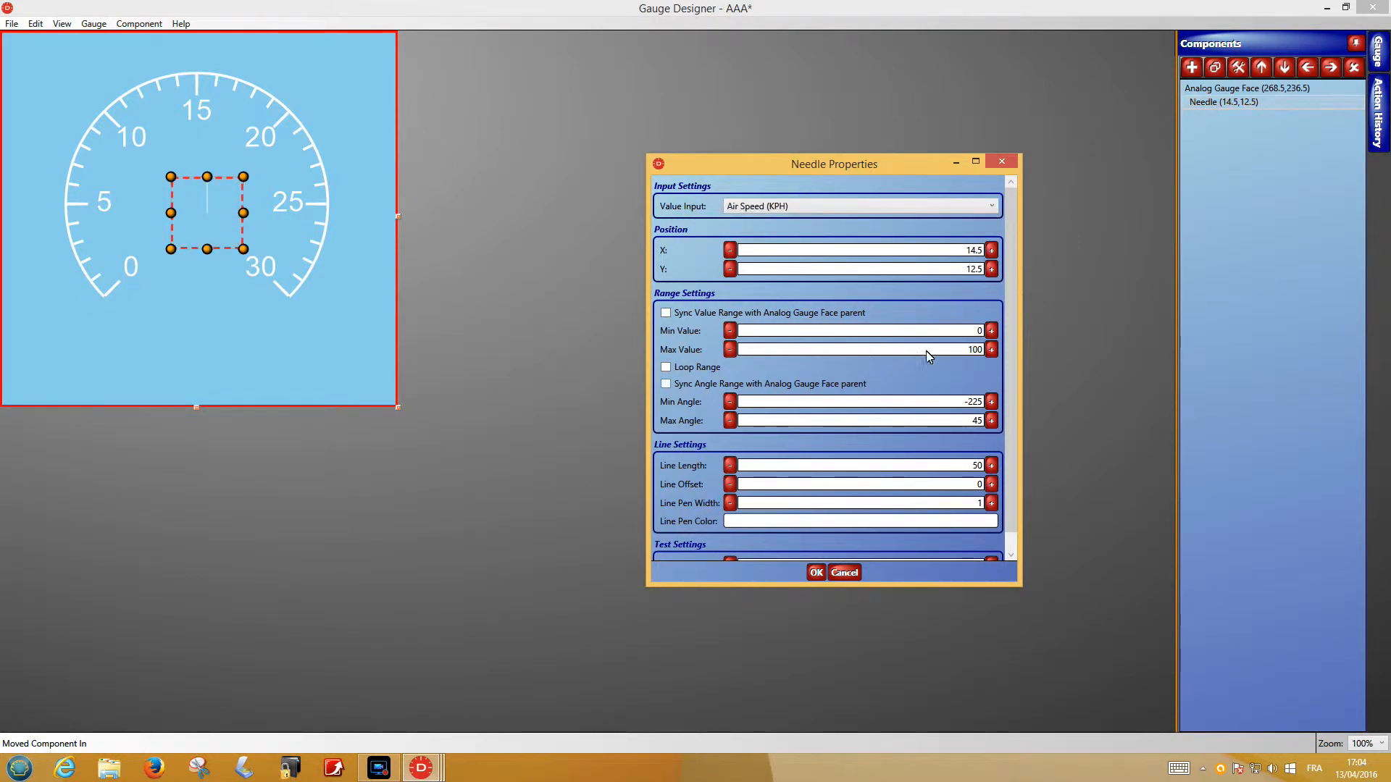
- Set the needle's maximum value to 30 and its line pen width to 4
{"action": "double_click", "coordinate": [966, 349]}
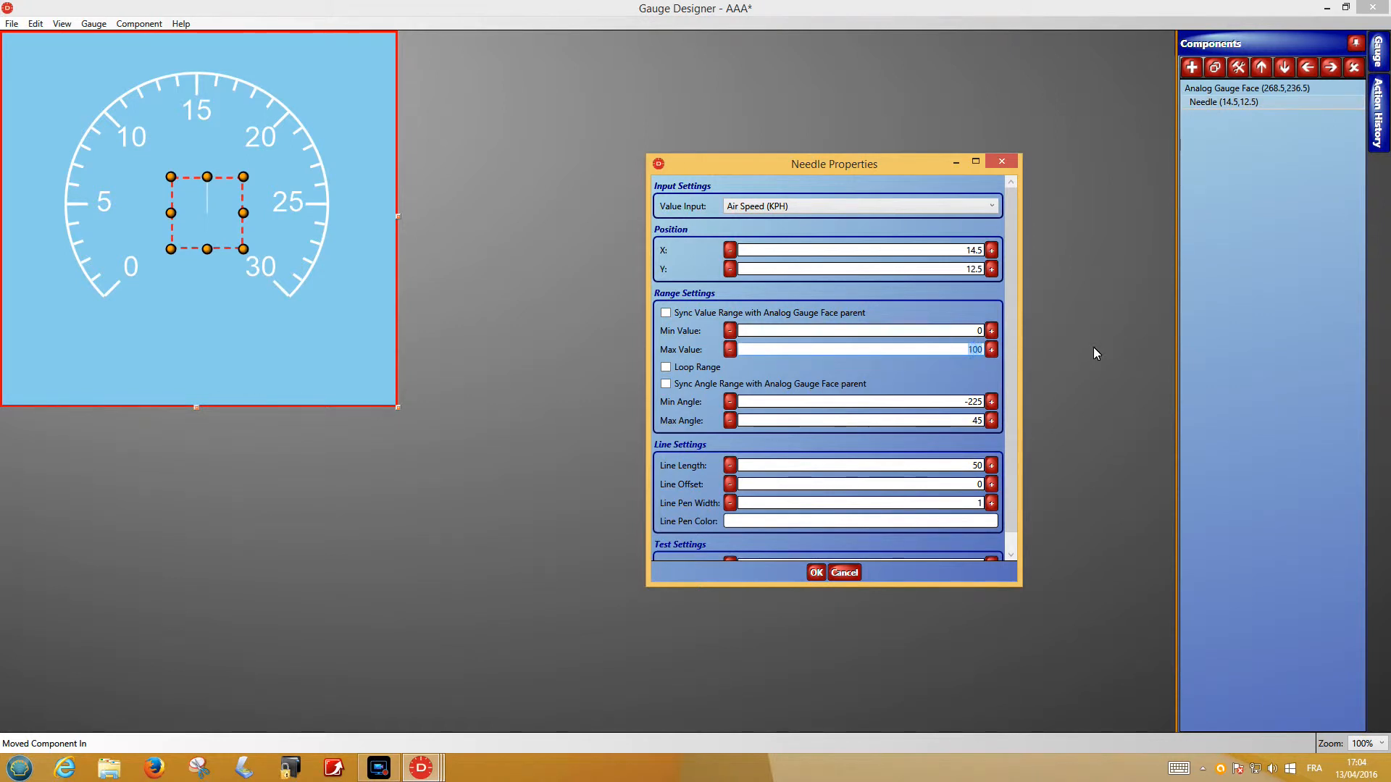
{"action": "type", "text": "30"}
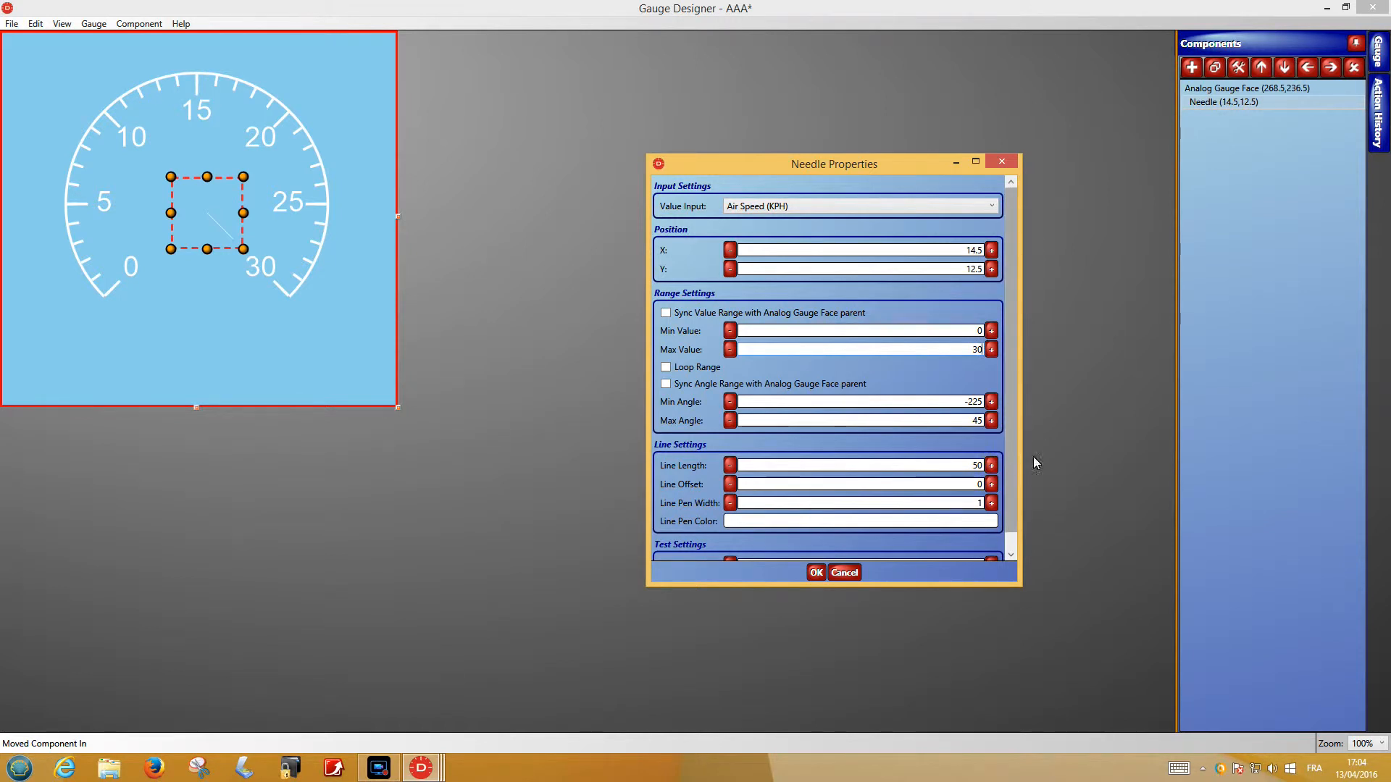
{"action": "left_click", "coordinate": [991, 503]}
{"action": "left_click", "coordinate": [991, 502]}
{"action": "left_click", "coordinate": [992, 502]}
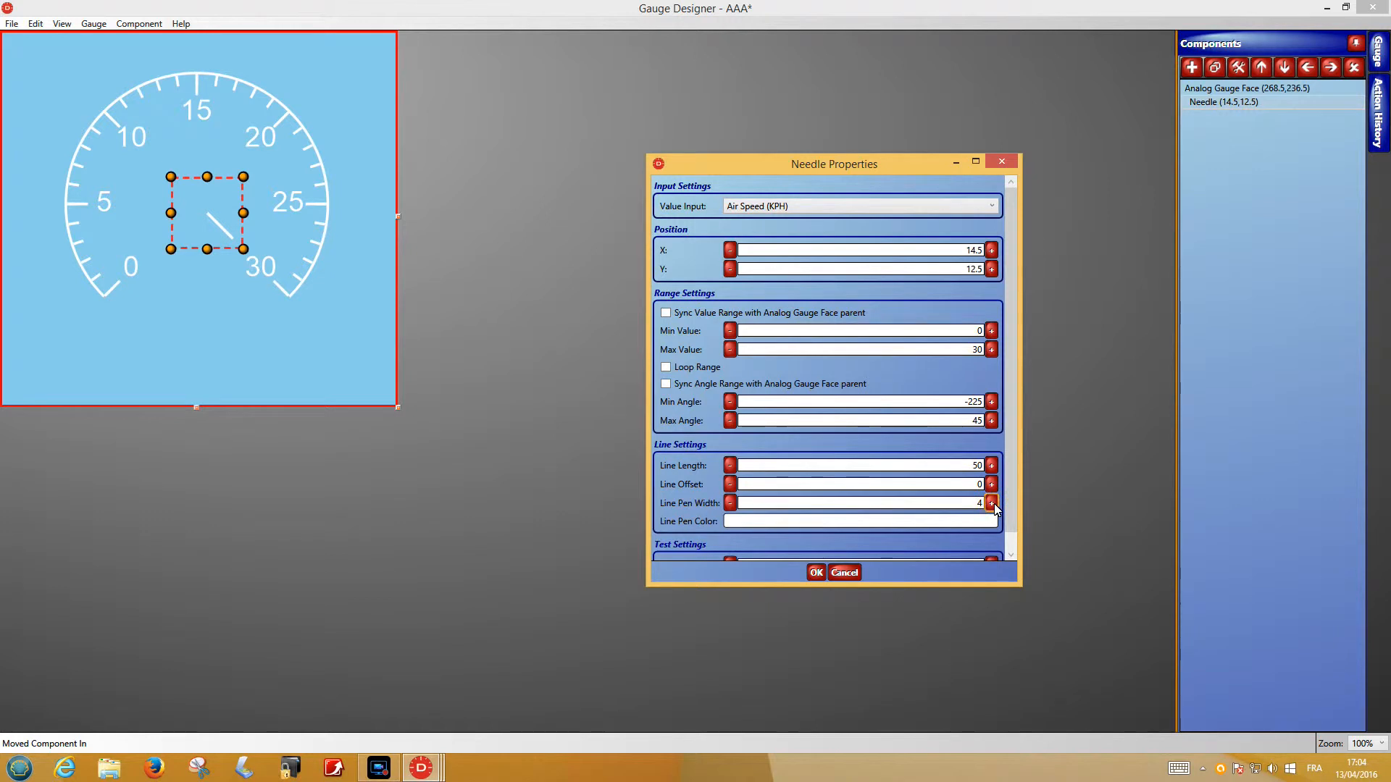
- Increase the needle's line length to 75
{"action": "left_click", "coordinate": [991, 465]}
{"action": "left_click", "coordinate": [991, 465]}
{"action": "left_click", "coordinate": [991, 465]}
{"action": "left_click", "coordinate": [991, 465]}
{"action": "left_click", "coordinate": [990, 465]}
{"action": "left_click", "coordinate": [991, 465]}
{"action": "left_click", "coordinate": [991, 465]}
{"action": "left_click", "coordinate": [991, 465]}
{"action": "left_click", "coordinate": [991, 465]}
{"action": "left_click", "coordinate": [991, 465]}
{"action": "left_click", "coordinate": [991, 465]}
{"action": "left_click", "coordinate": [991, 465]}
{"action": "left_click", "coordinate": [990, 465]}
{"action": "left_click", "coordinate": [991, 465]}
{"action": "left_click", "coordinate": [991, 465]}
{"action": "left_click", "coordinate": [991, 465]}
{"action": "left_click", "coordinate": [991, 465]}
{"action": "left_click", "coordinate": [991, 465]}
{"action": "left_click", "coordinate": [990, 465]}
{"action": "left_click", "coordinate": [991, 465]}
{"action": "left_click", "coordinate": [991, 465]}
{"action": "left_click", "coordinate": [991, 465]}
{"action": "left_click", "coordinate": [991, 465]}
- Preview the needle at test values 0, 20 and 21
{"action": "scroll", "coordinate": [924, 558], "scroll_direction": "down", "scroll_amount": 1}
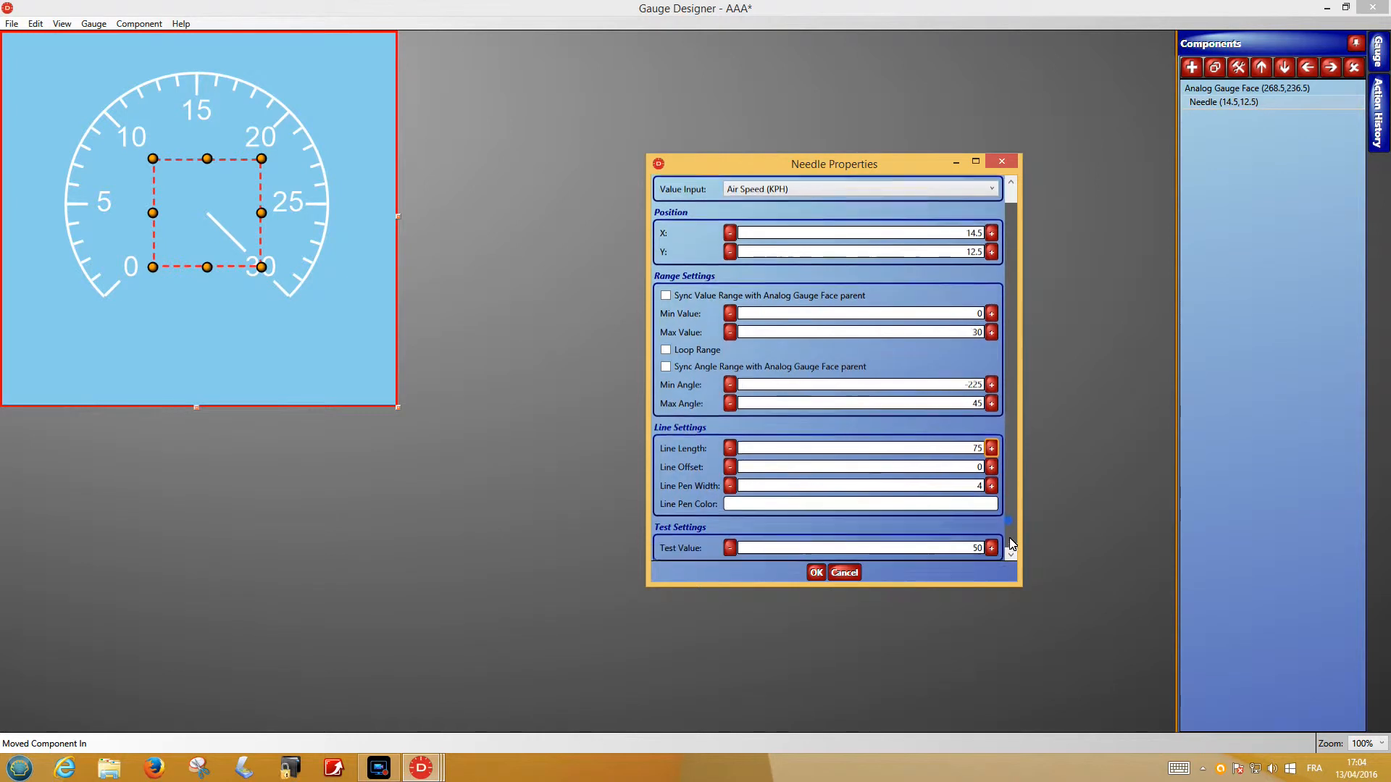
{"action": "left_click_drag", "start_coordinate": [955, 547], "coordinate": [983, 545]}
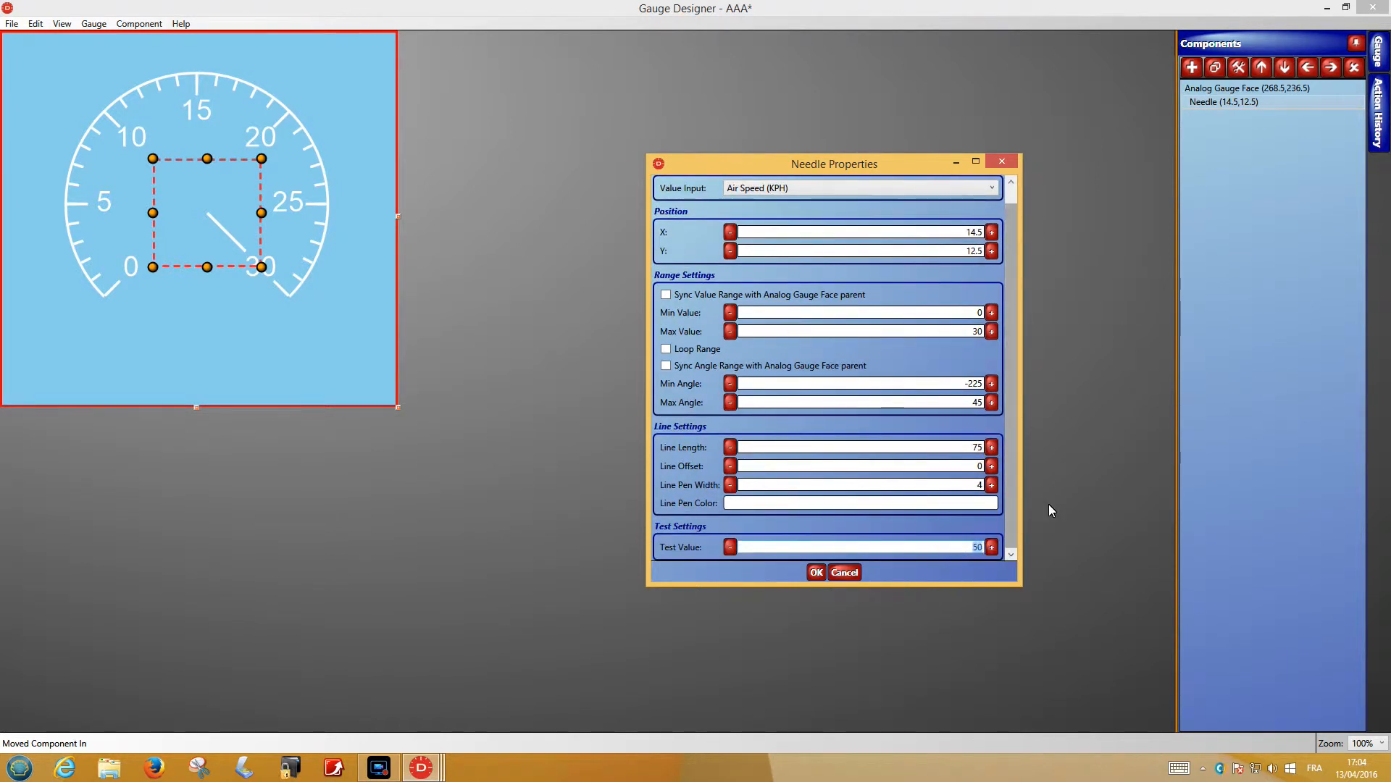
{"action": "type", "text": "0"}
{"action": "left_click_drag", "start_coordinate": [965, 548], "coordinate": [983, 548]}
{"action": "type", "text": "20"}
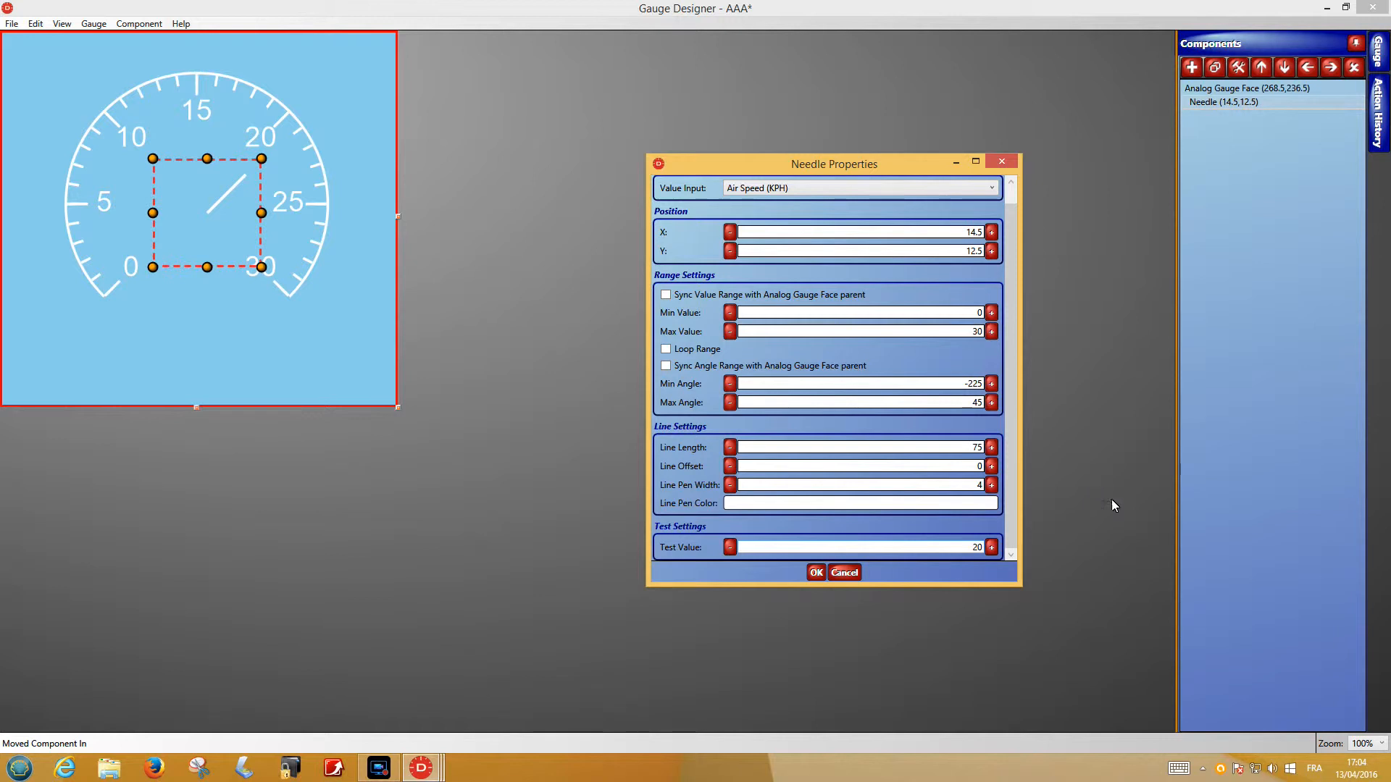
{"action": "left_click", "coordinate": [991, 546]}
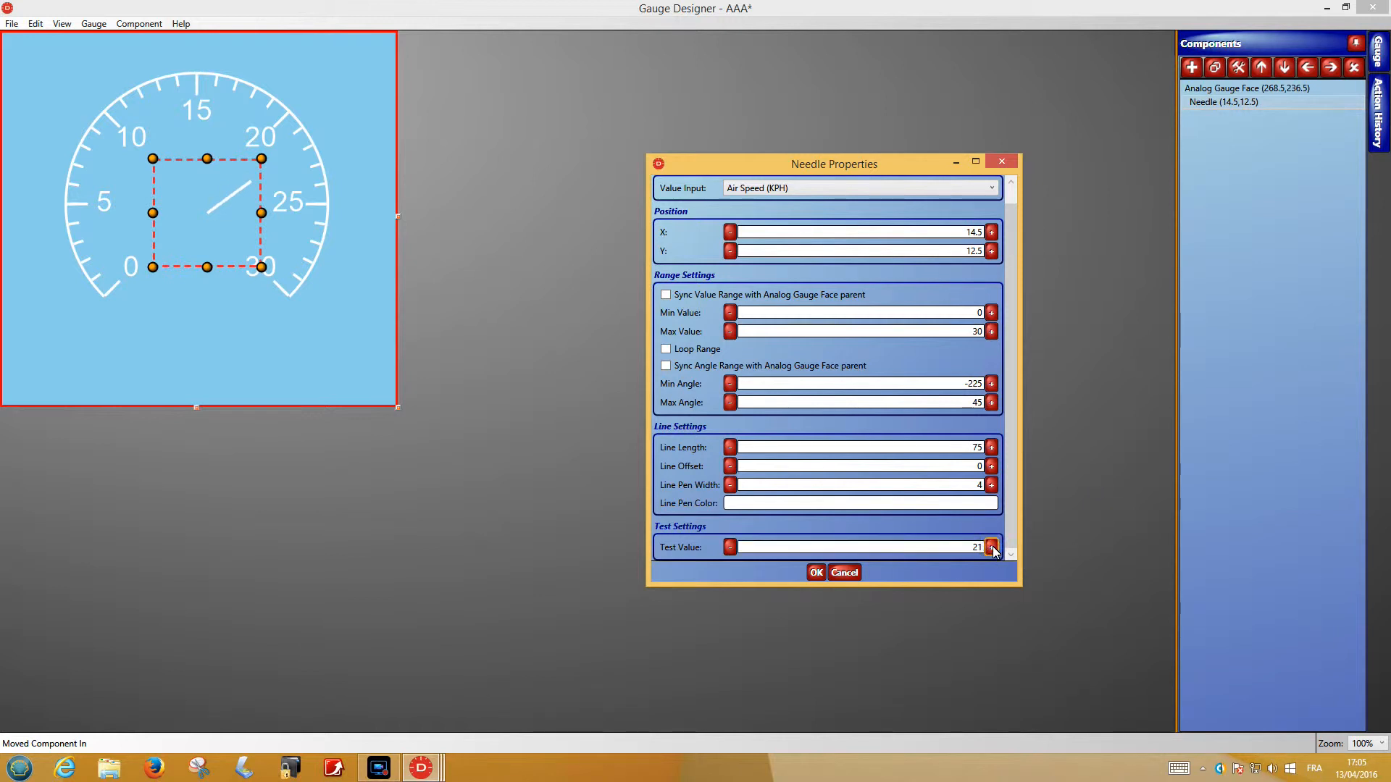
- Try 30 and finally 20 as the needle's test value, and move the needle to about X 0.5, Y 5.5 in the dial
{"action": "left_click_drag", "start_coordinate": [983, 547], "coordinate": [966, 547]}
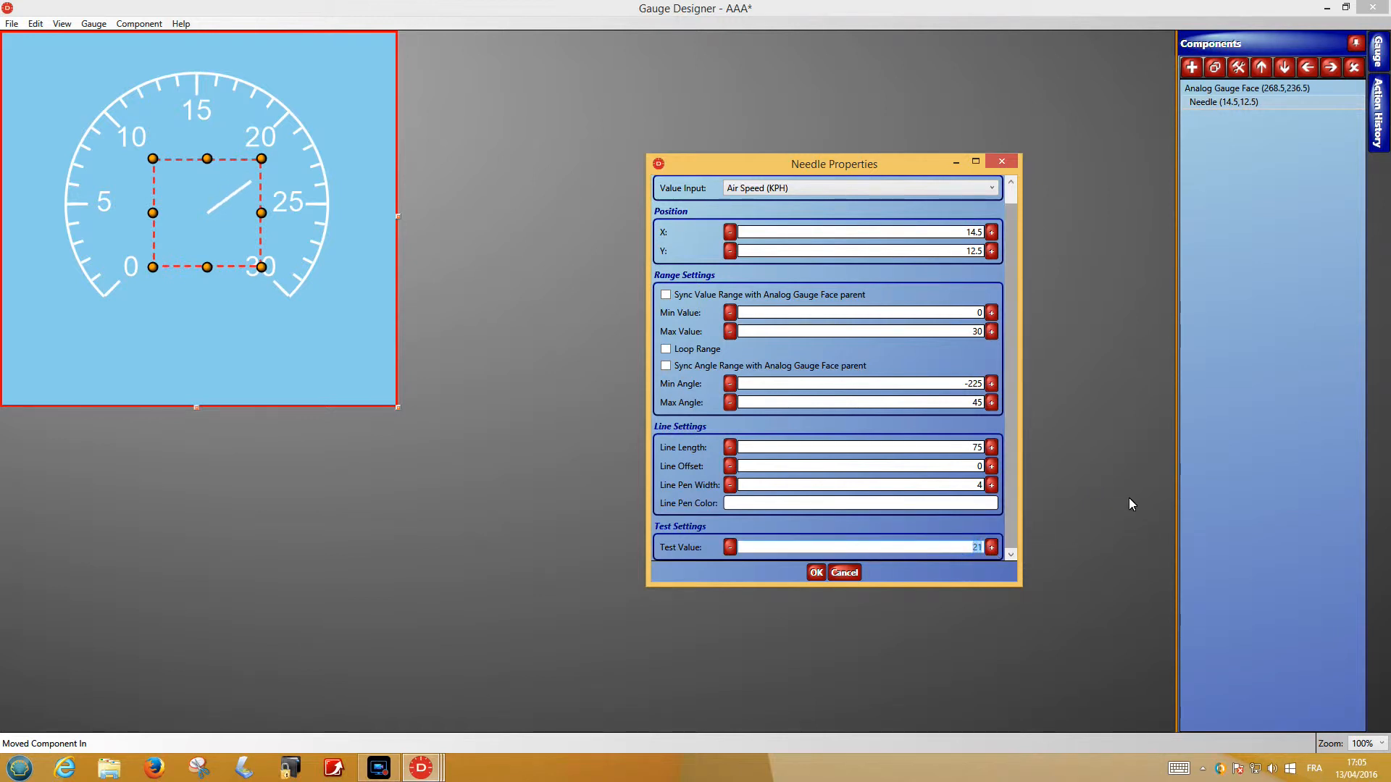
{"action": "type", "text": "30"}
{"action": "left_click_drag", "start_coordinate": [964, 546], "coordinate": [995, 540]}
{"action": "type", "text": "20"}
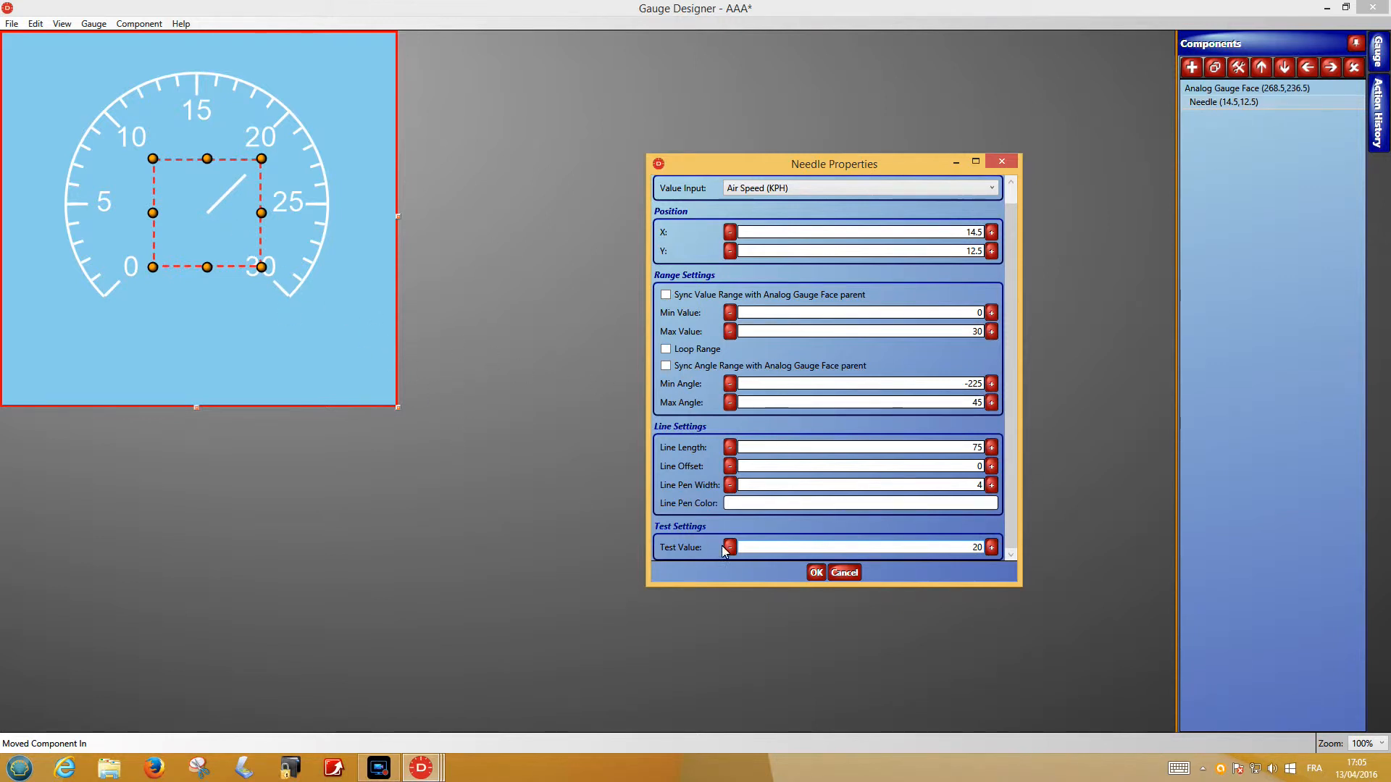
{"action": "left_click", "coordinate": [815, 572]}
{"action": "left_click_drag", "start_coordinate": [221, 215], "coordinate": [210, 210]}
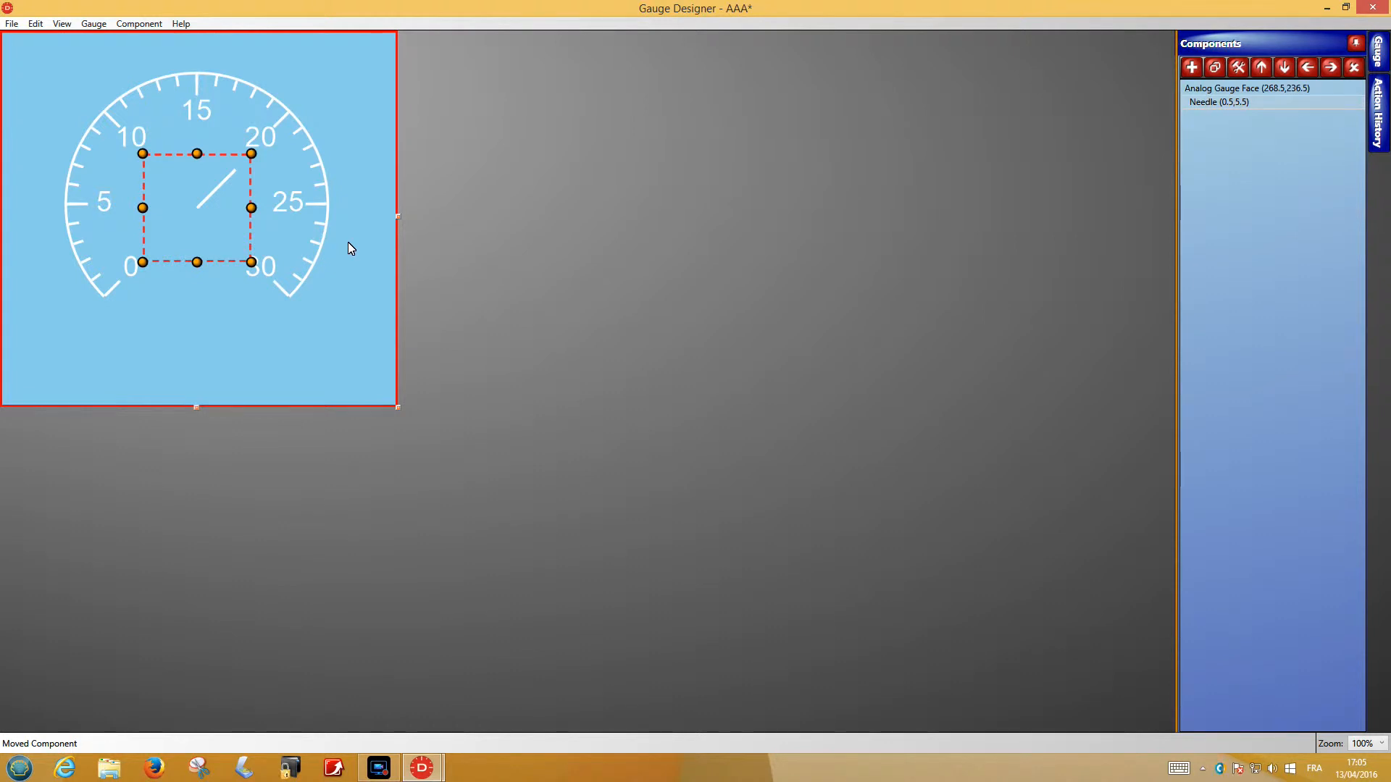
- Align the Analog Gauge Face to the centre of the gauge both horizontally and vertically
{"action": "left_click", "coordinate": [293, 122]}
{"action": "left_click", "coordinate": [140, 24]}
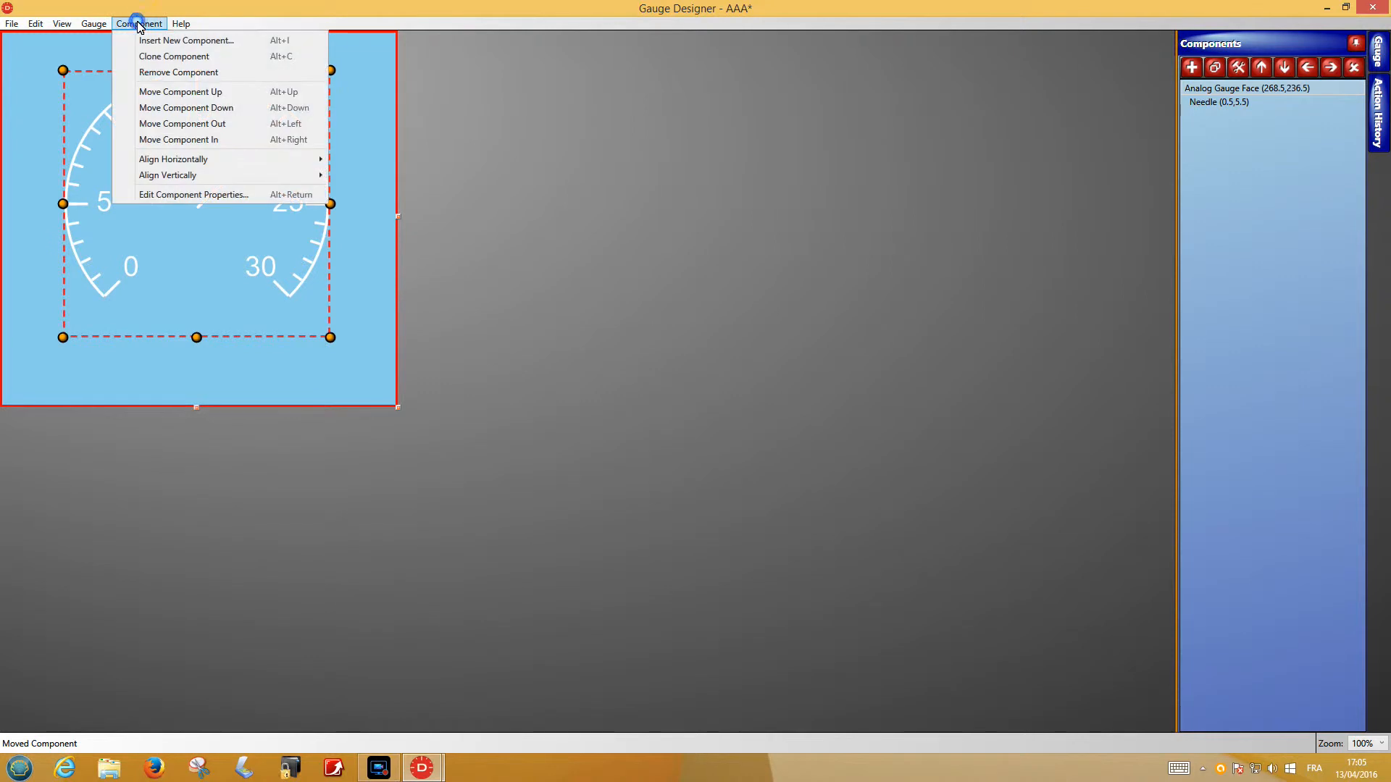
{"action": "mouse_move", "coordinate": [254, 166]}
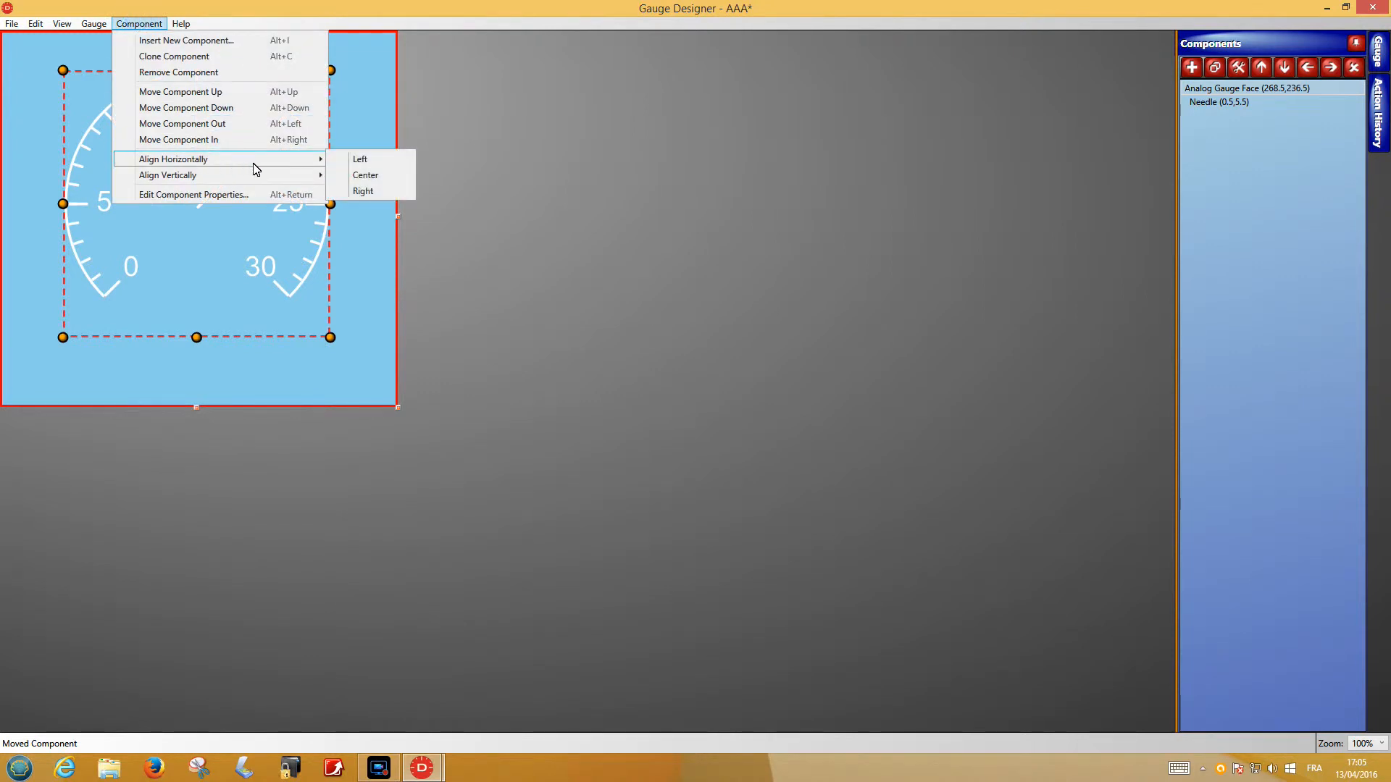
{"action": "left_click", "coordinate": [366, 176]}
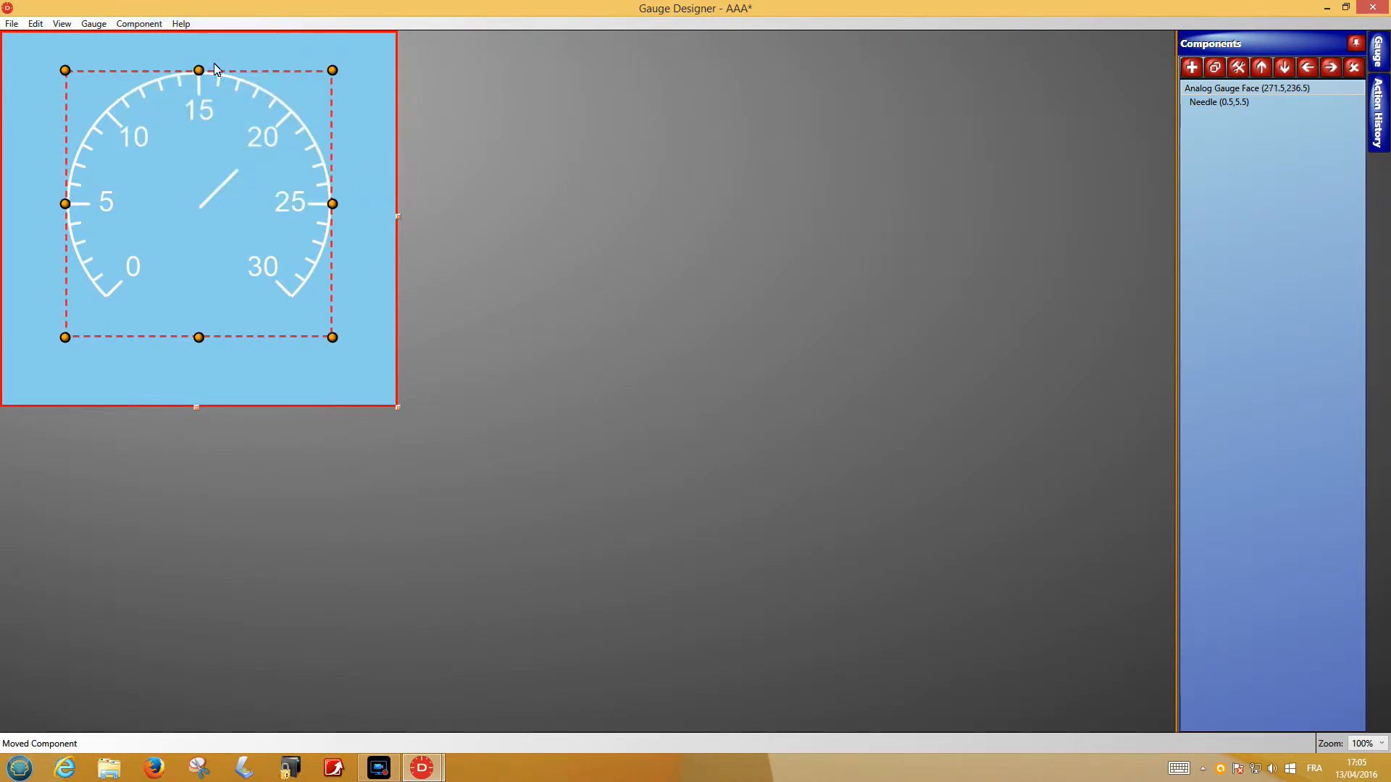
{"action": "left_click", "coordinate": [139, 23]}
{"action": "mouse_move", "coordinate": [179, 163]}
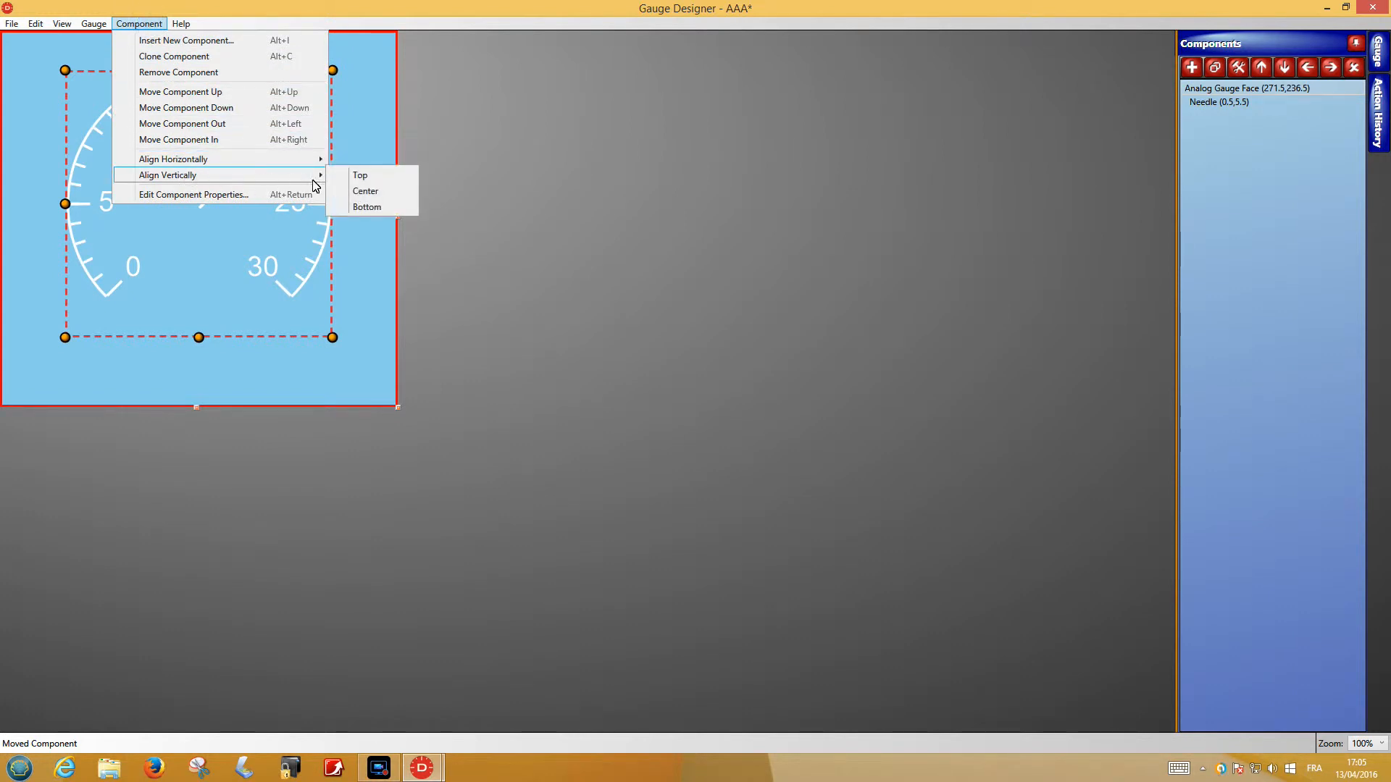
{"action": "left_click", "coordinate": [365, 191]}
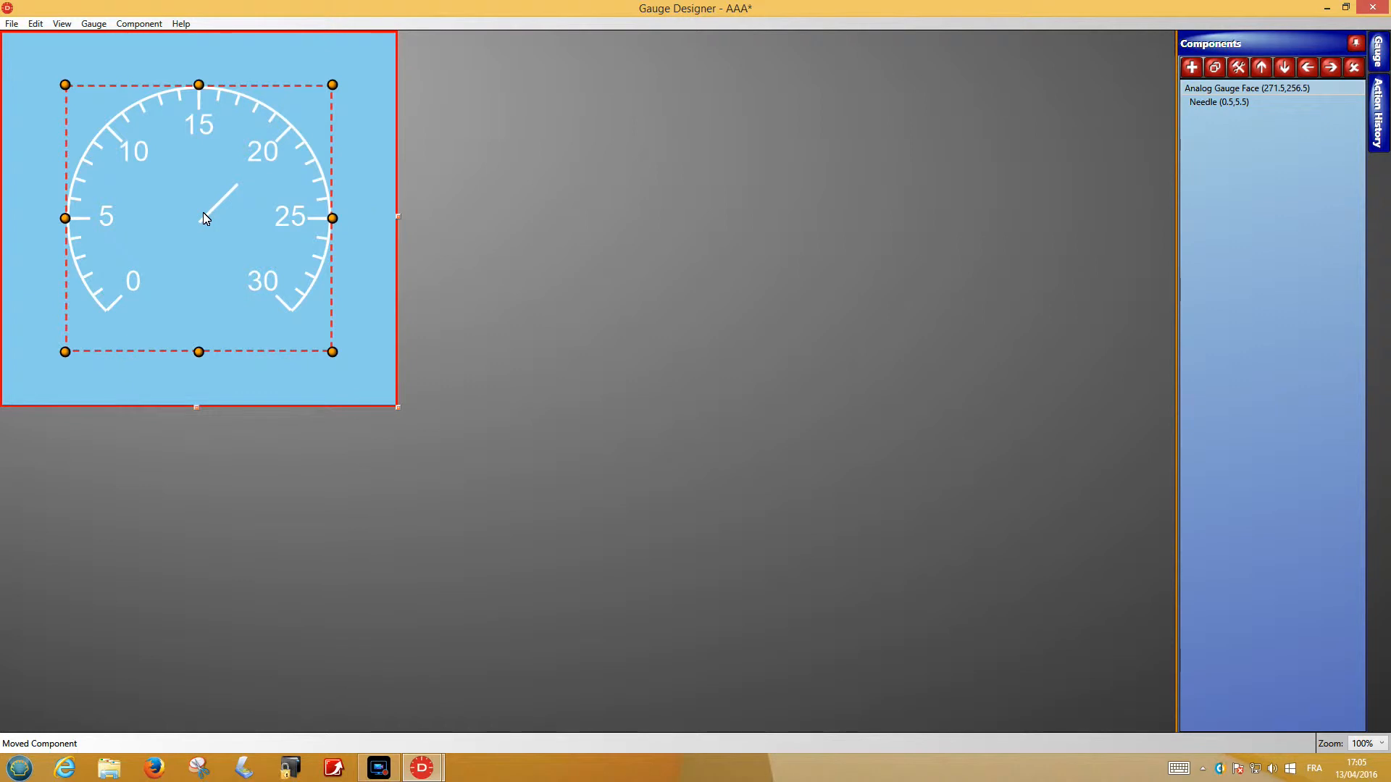
{"action": "left_click", "coordinate": [425, 229]}
{"action": "left_click", "coordinate": [370, 244]}
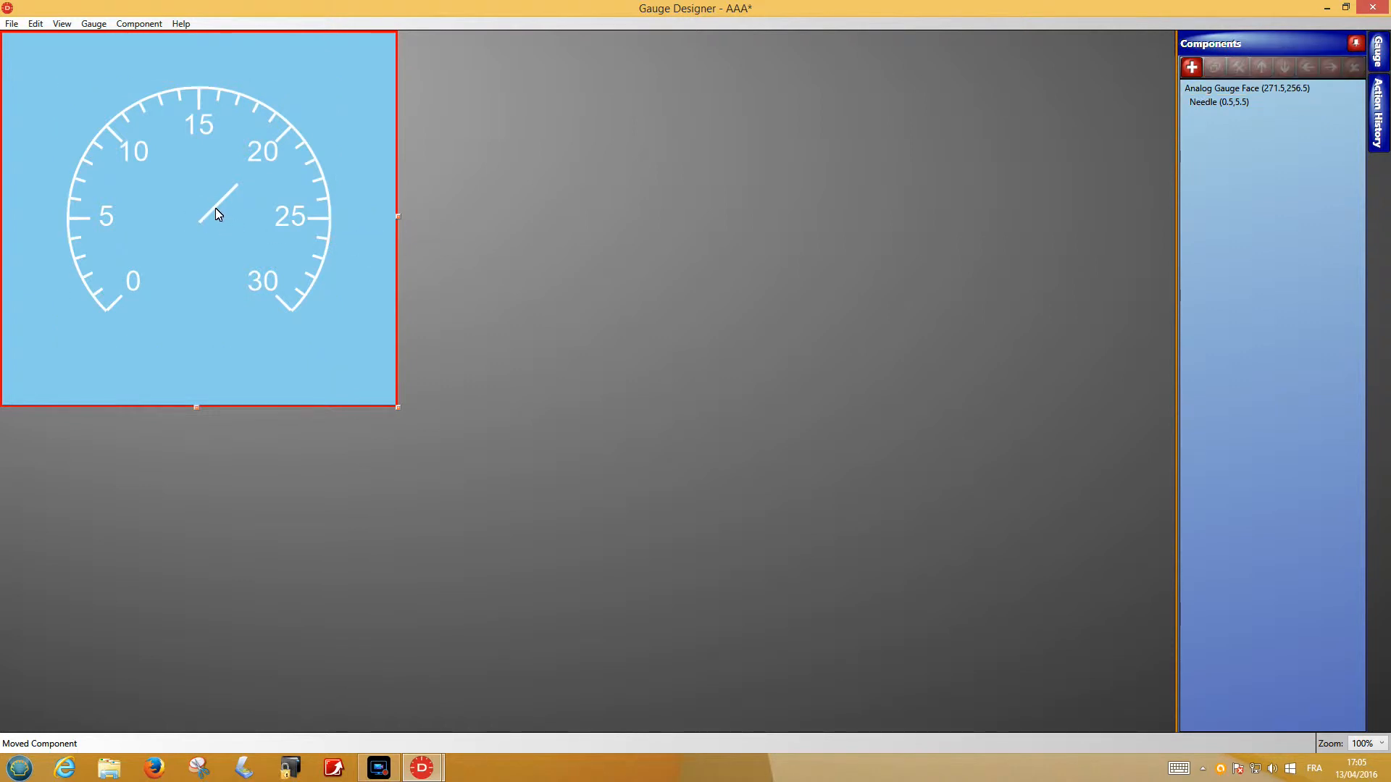
- Align the needle to the centre of its parent gauge face both horizontally and vertically
{"action": "left_click", "coordinate": [216, 208]}
{"action": "left_click", "coordinate": [139, 24]}
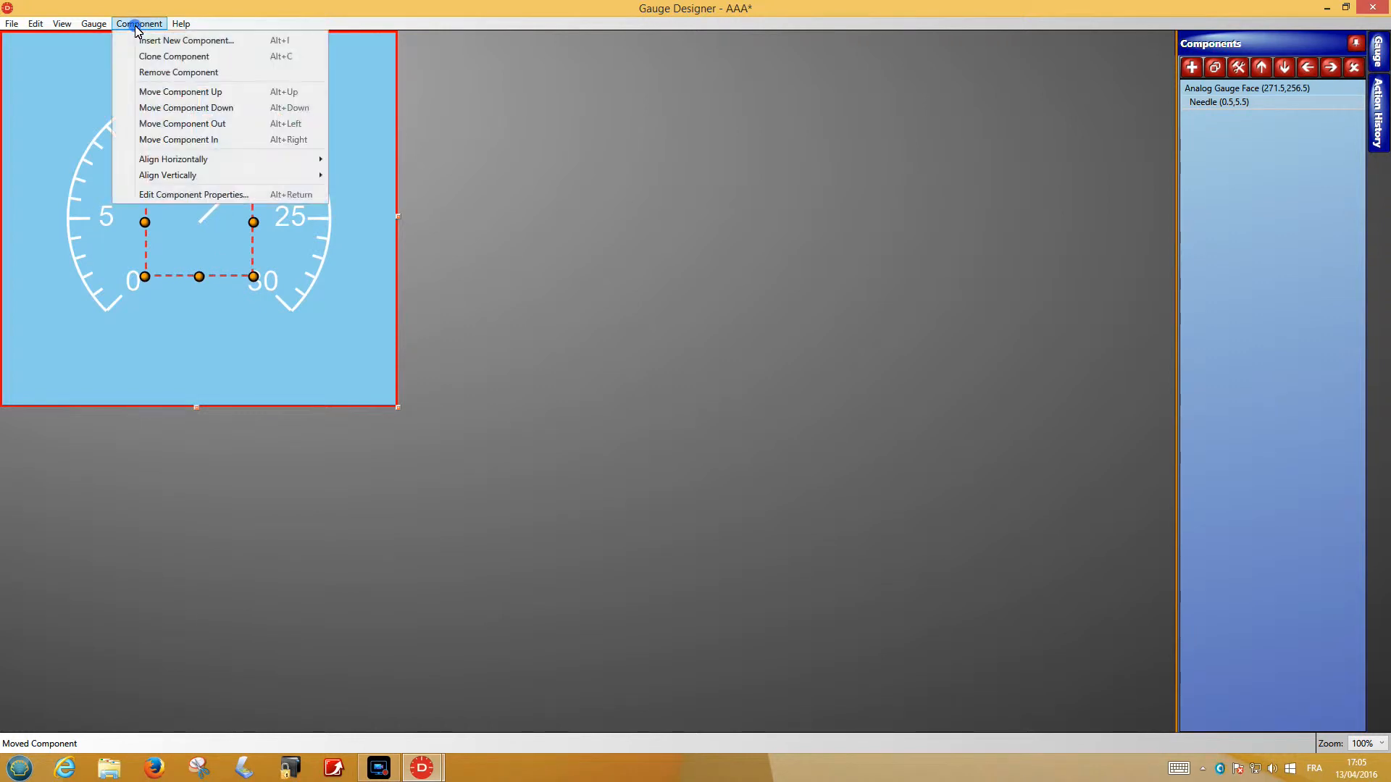
{"action": "mouse_move", "coordinate": [325, 165]}
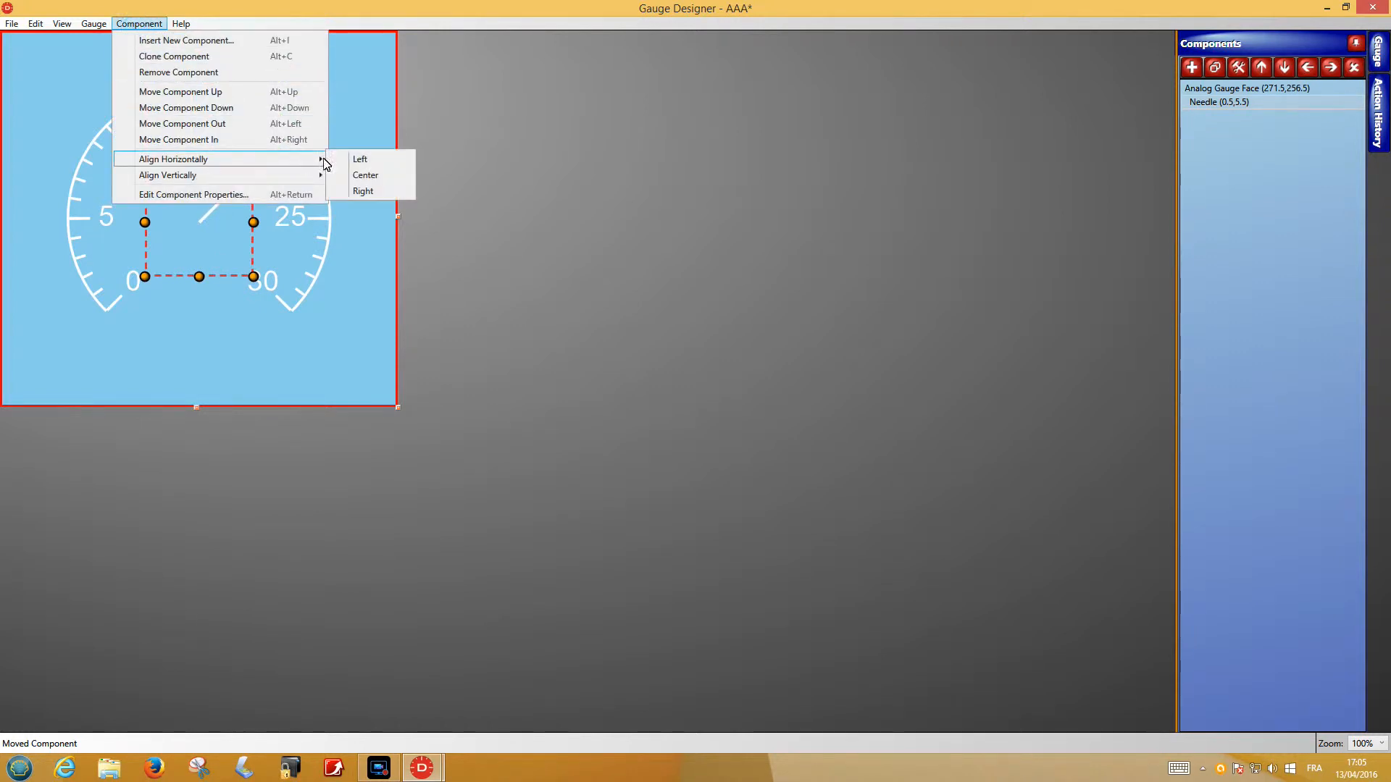
{"action": "left_click", "coordinate": [363, 176]}
{"action": "left_click", "coordinate": [138, 24]}
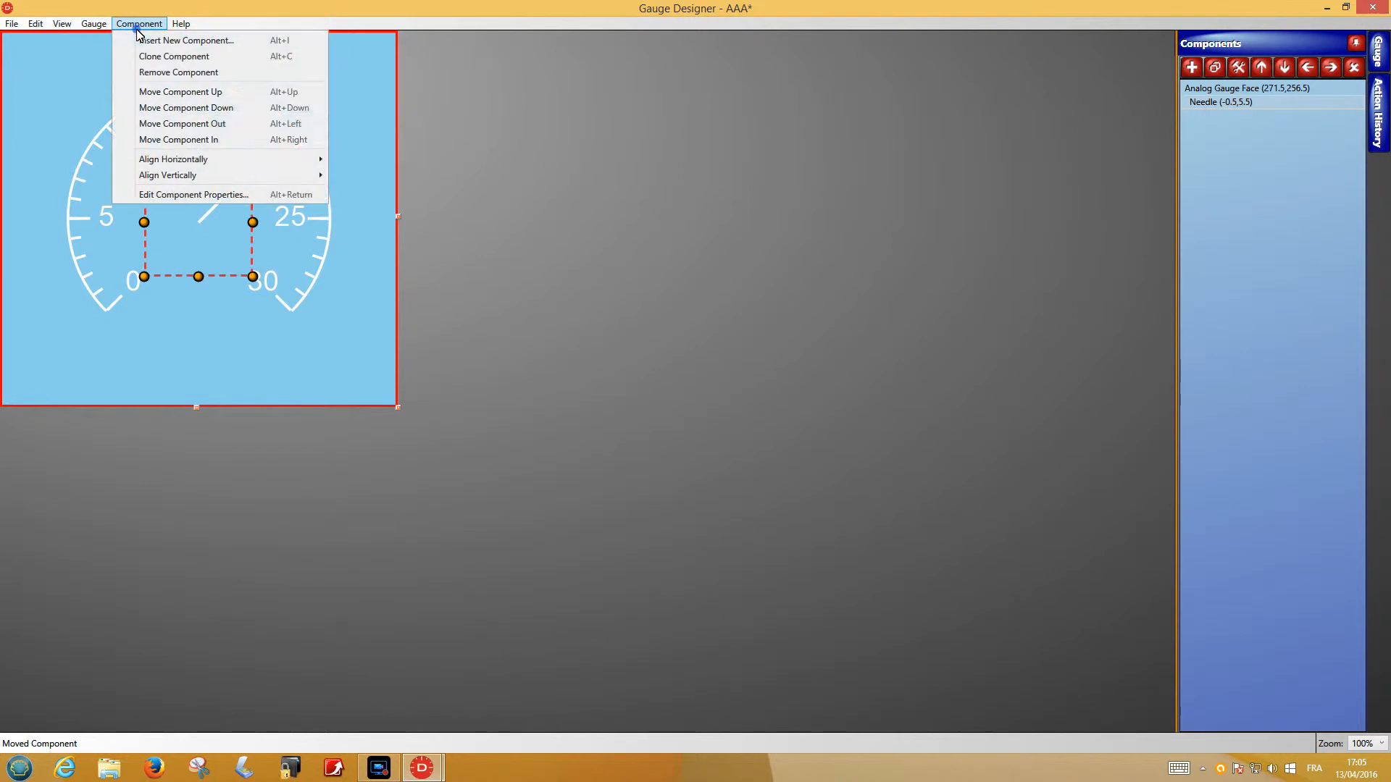
{"action": "mouse_move", "coordinate": [242, 174]}
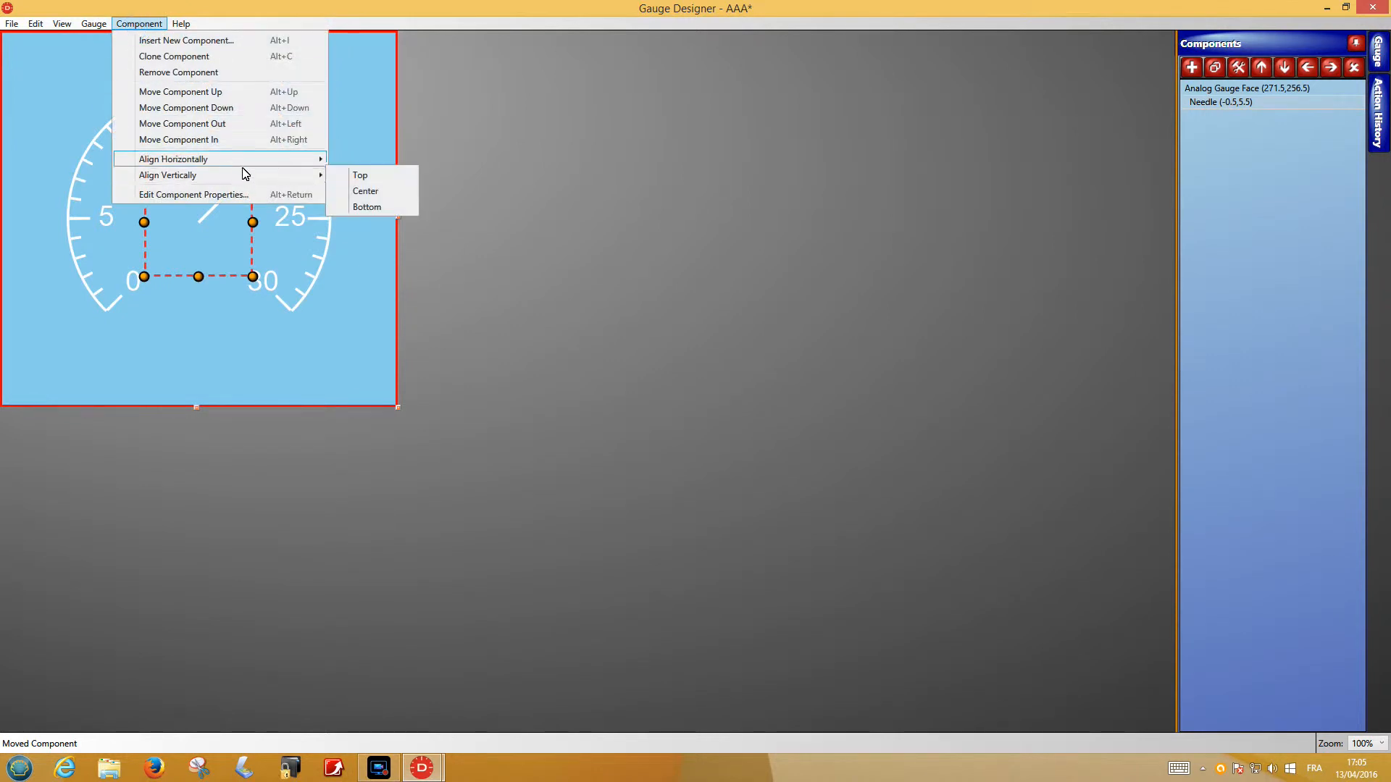
{"action": "left_click", "coordinate": [359, 191]}
{"action": "left_click", "coordinate": [366, 176]}
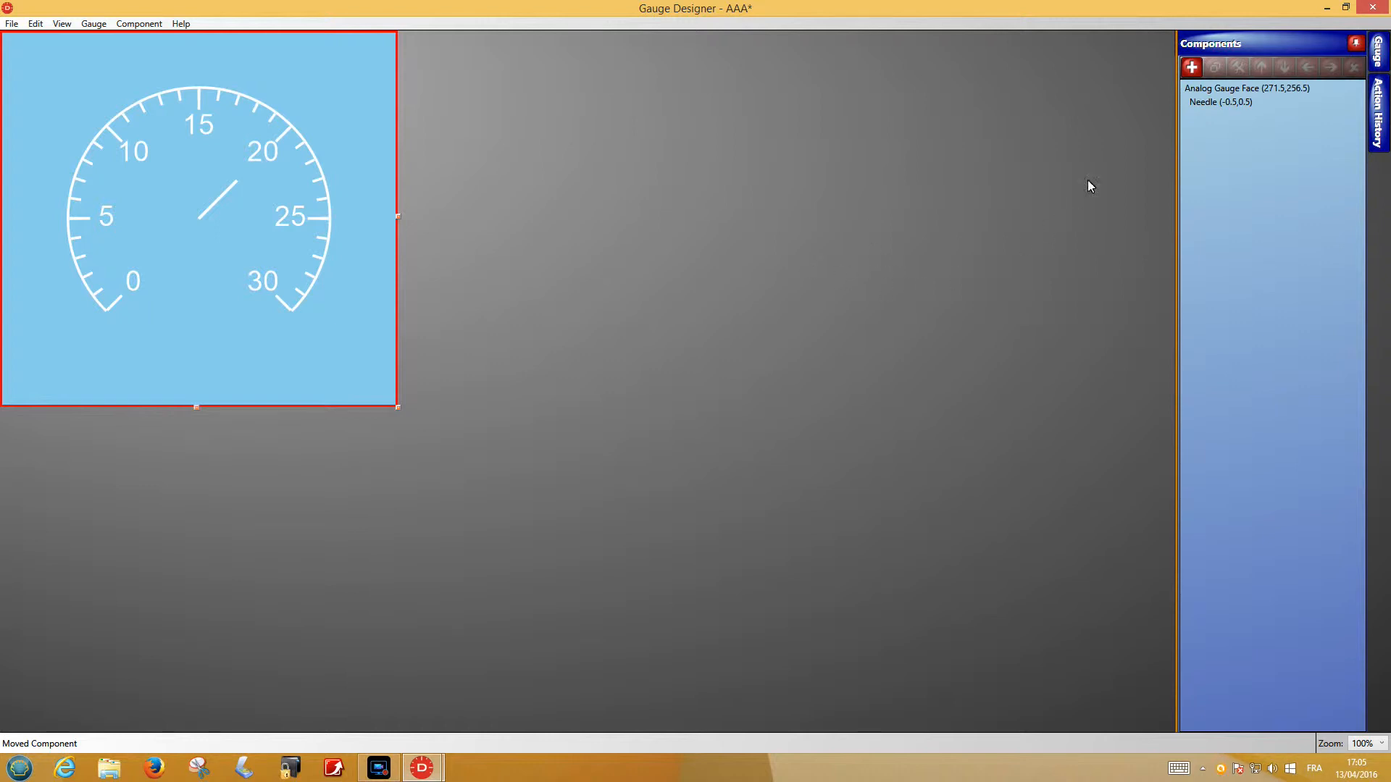
- Add a Filled Ellipse component and place it over the upper part of the dial
{"action": "left_click", "coordinate": [1191, 67]}
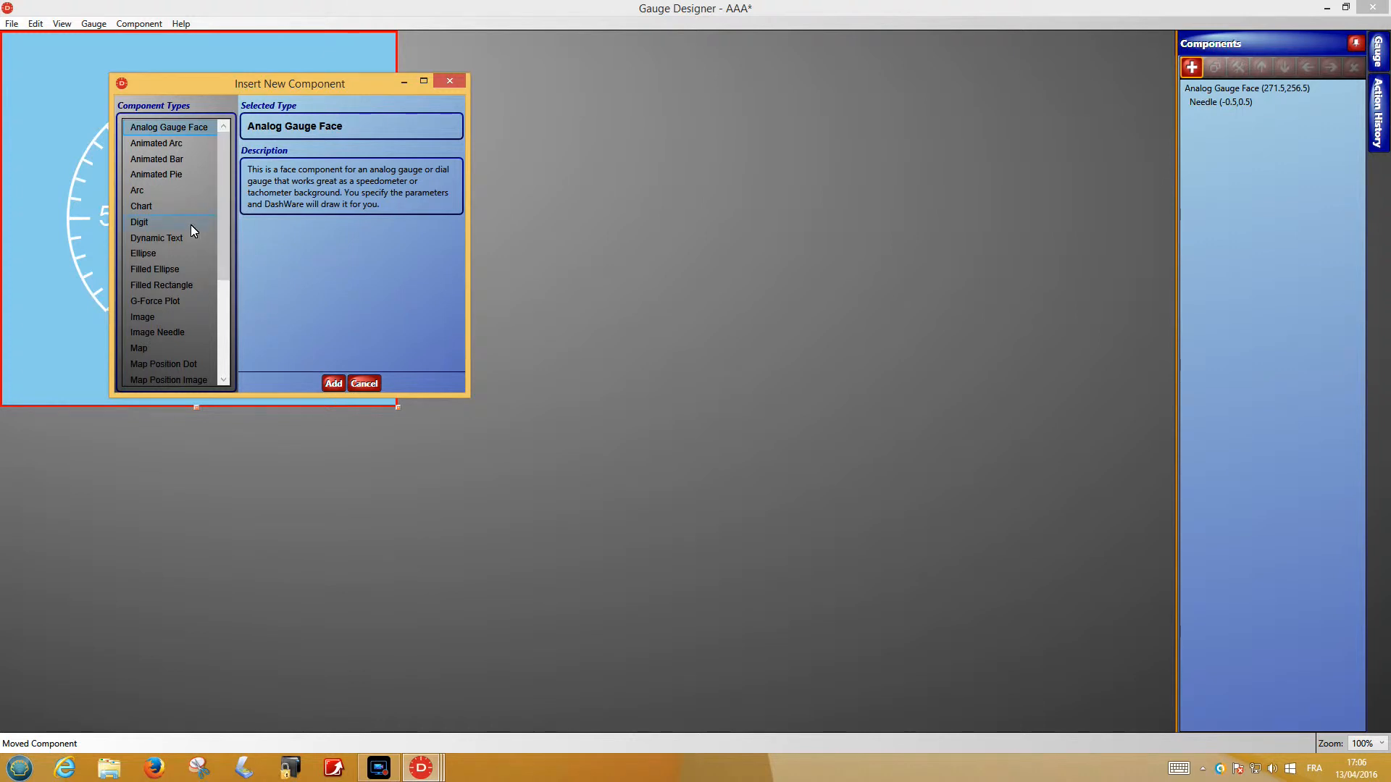
{"action": "left_click", "coordinate": [152, 271]}
{"action": "left_click", "coordinate": [332, 384]}
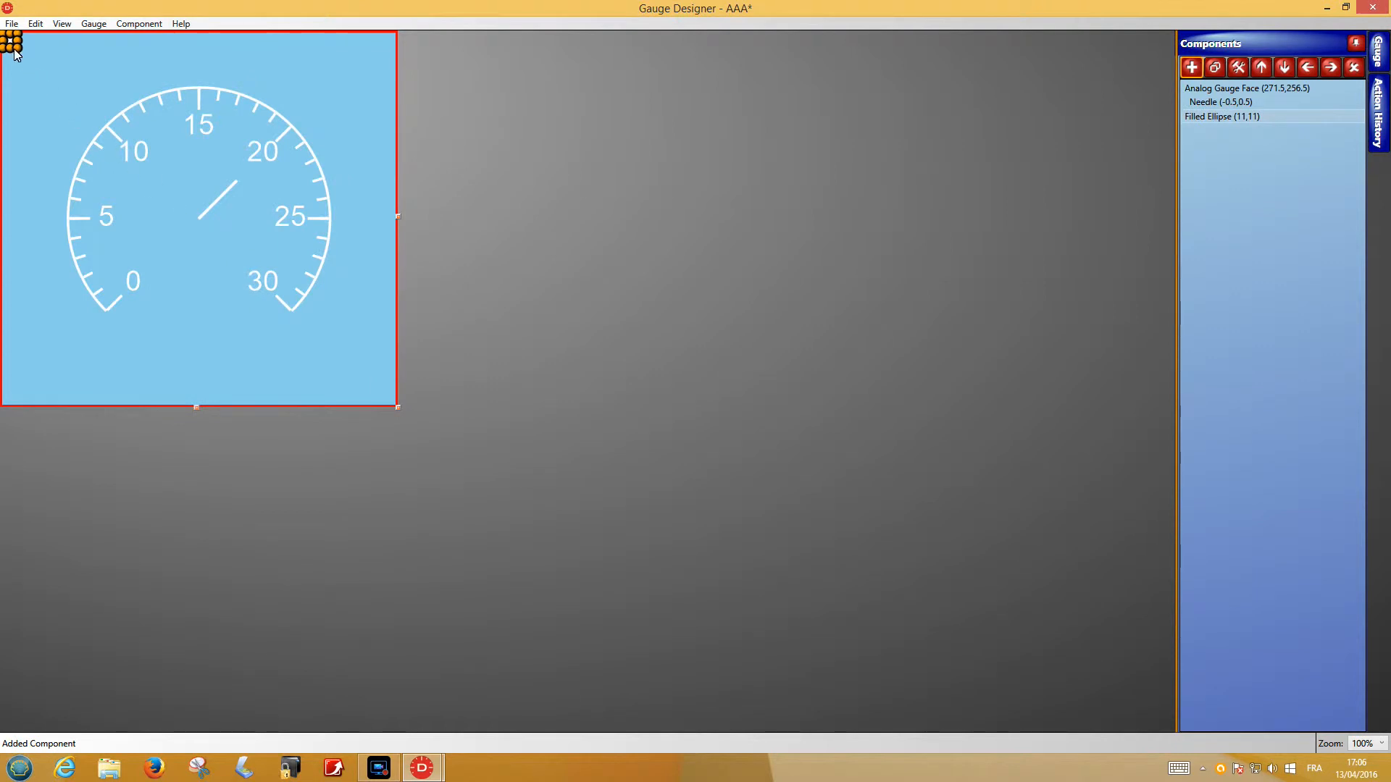
{"action": "left_click_drag", "start_coordinate": [24, 58], "coordinate": [205, 165]}
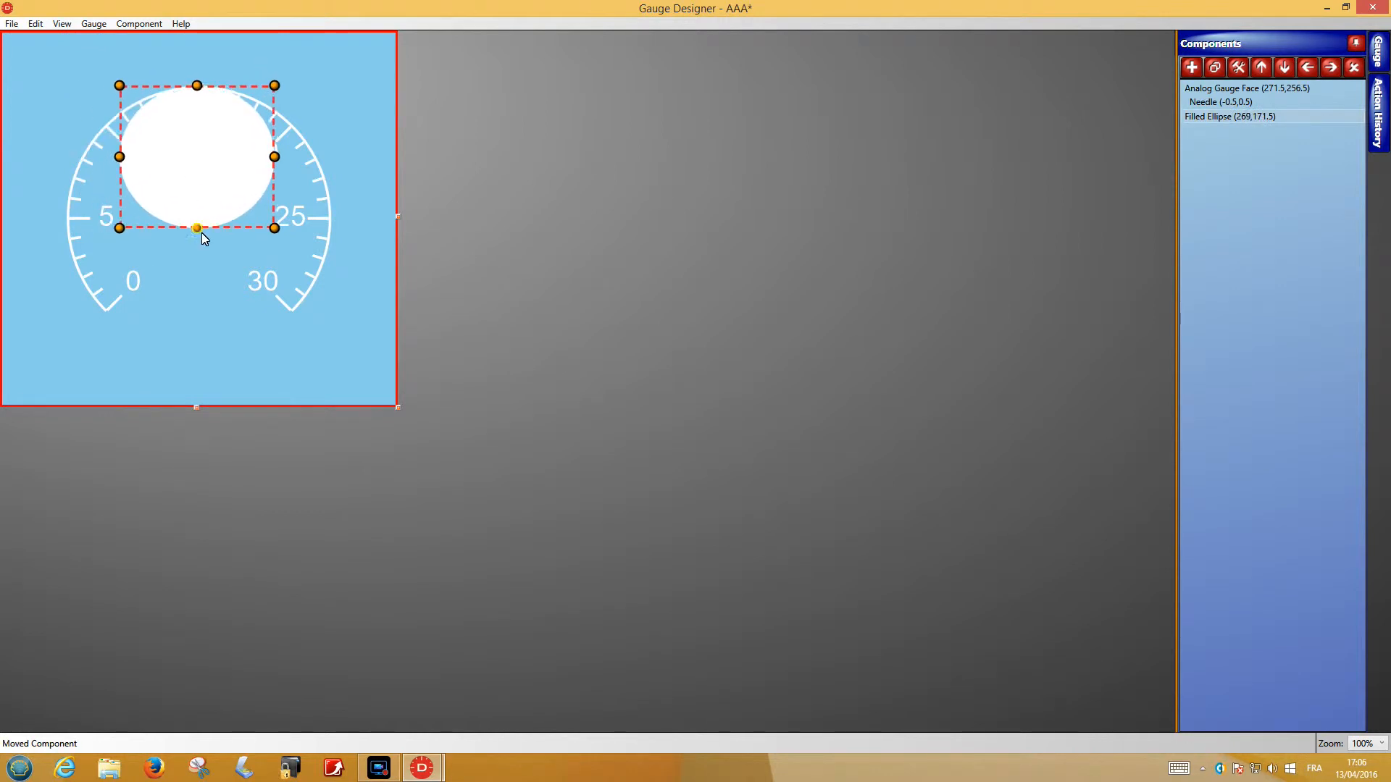
- Resize the filled ellipse to cover the whole dial, with radii of about 184 horizontally and 183 vertically
{"action": "left_click_drag", "start_coordinate": [197, 228], "coordinate": [197, 339]}
{"action": "left_click_drag", "start_coordinate": [275, 211], "coordinate": [332, 210]}
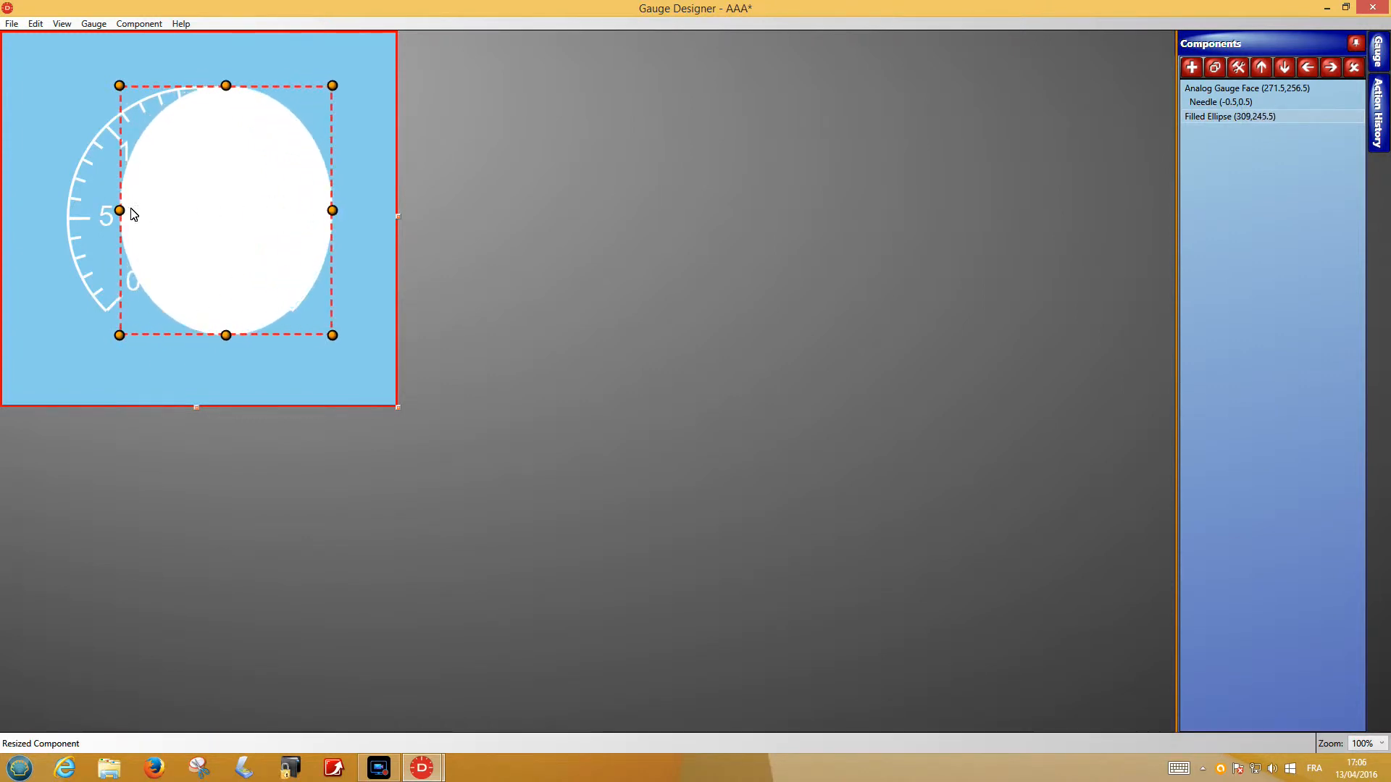
{"action": "left_click_drag", "start_coordinate": [120, 210], "coordinate": [65, 230]}
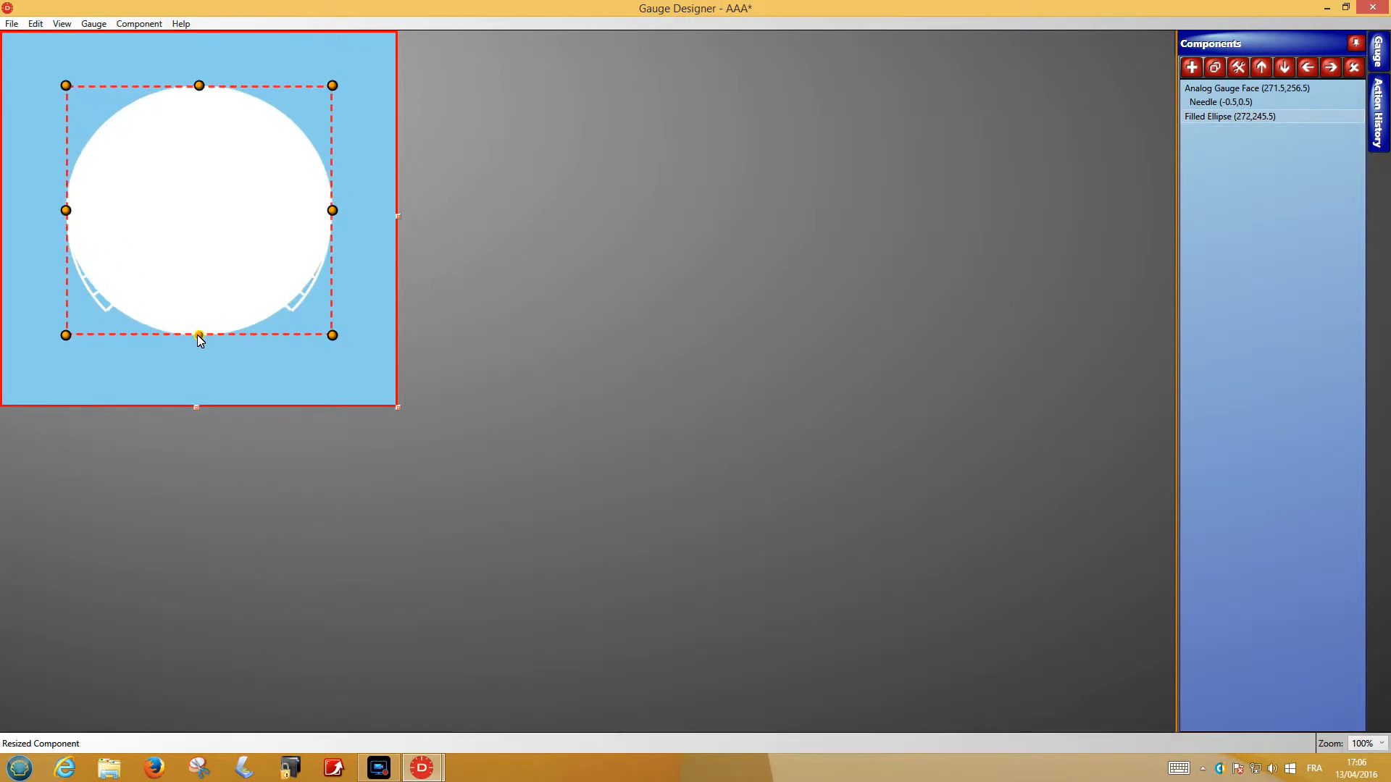
{"action": "left_click_drag", "start_coordinate": [197, 335], "coordinate": [194, 351]}
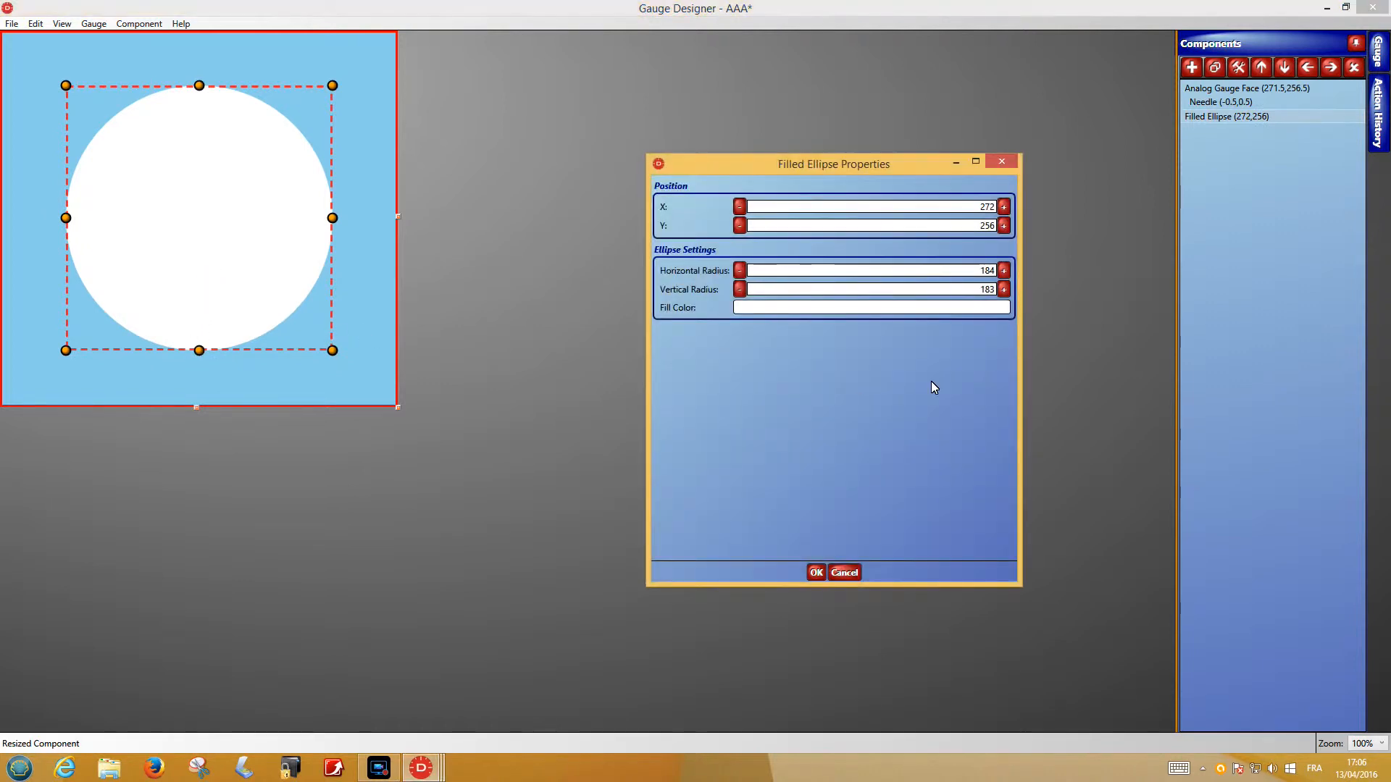
- Set the filled ellipse's fill color to red (#FFC91D1D) and apply the properties
{"action": "left_click", "coordinate": [936, 308]}
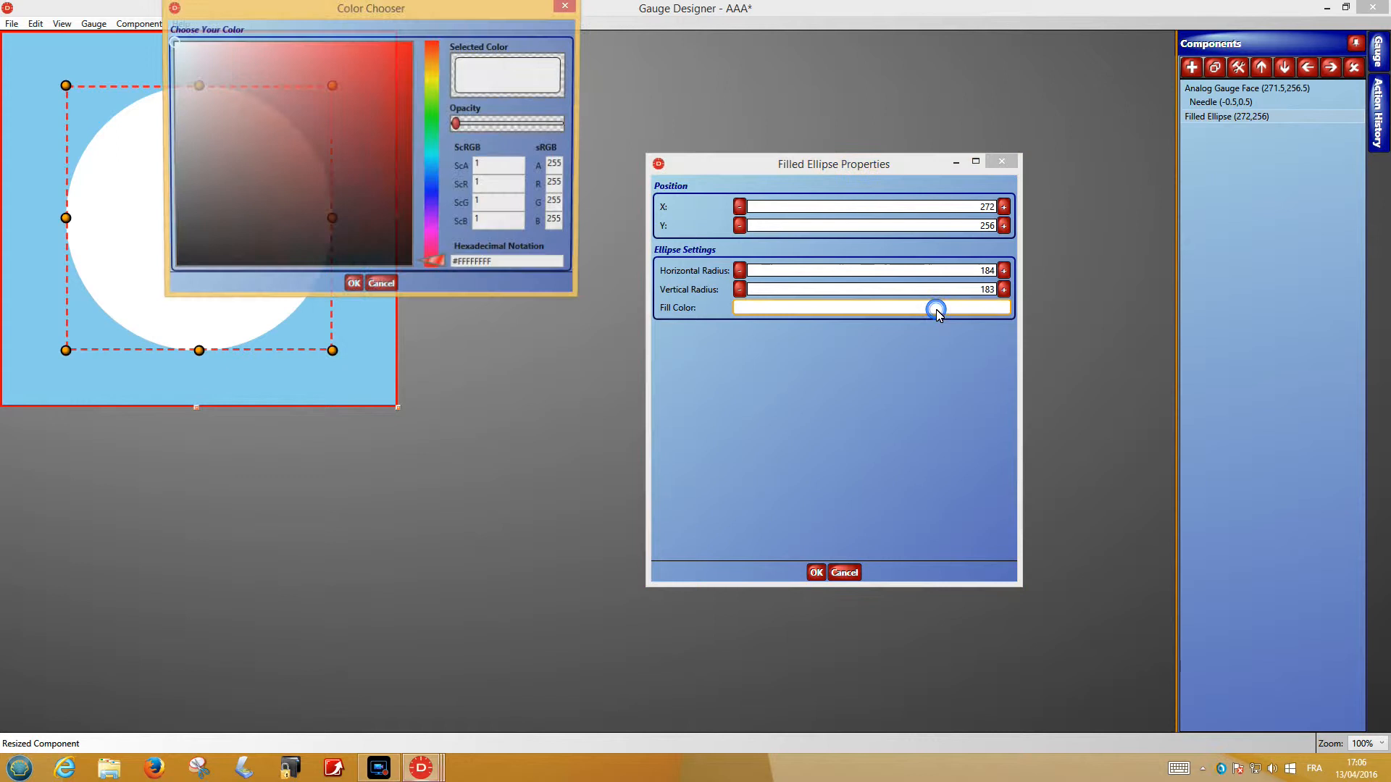
{"action": "left_click", "coordinate": [377, 89]}
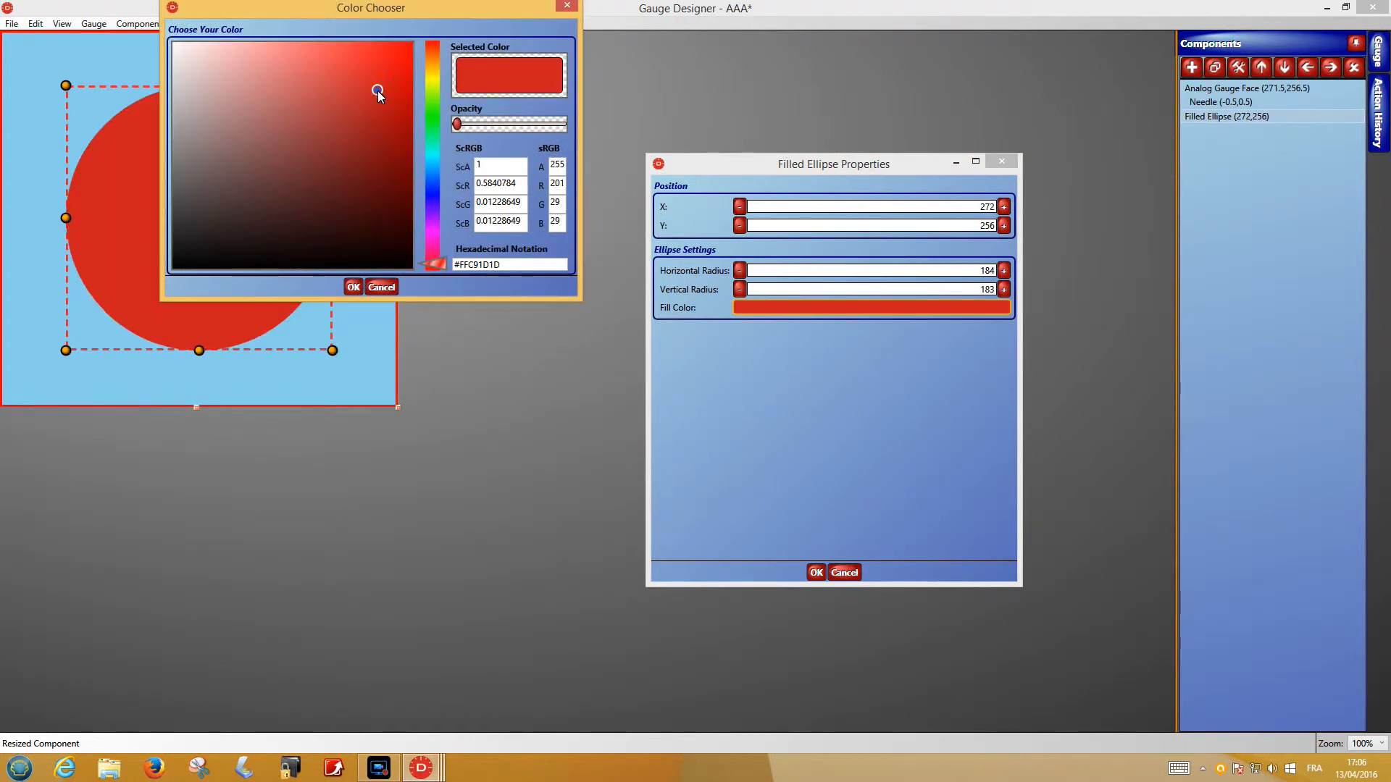
{"action": "left_click", "coordinate": [354, 287]}
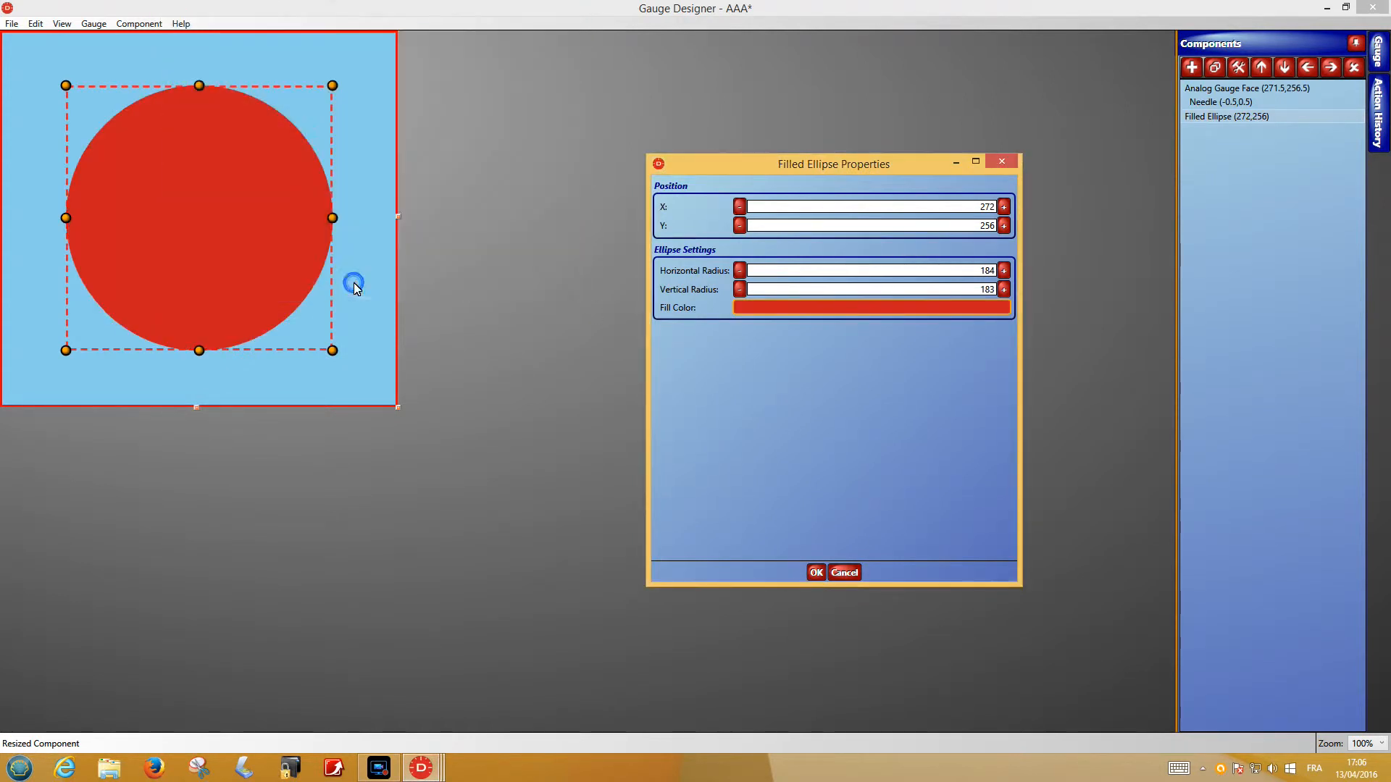
{"action": "left_click", "coordinate": [814, 574]}
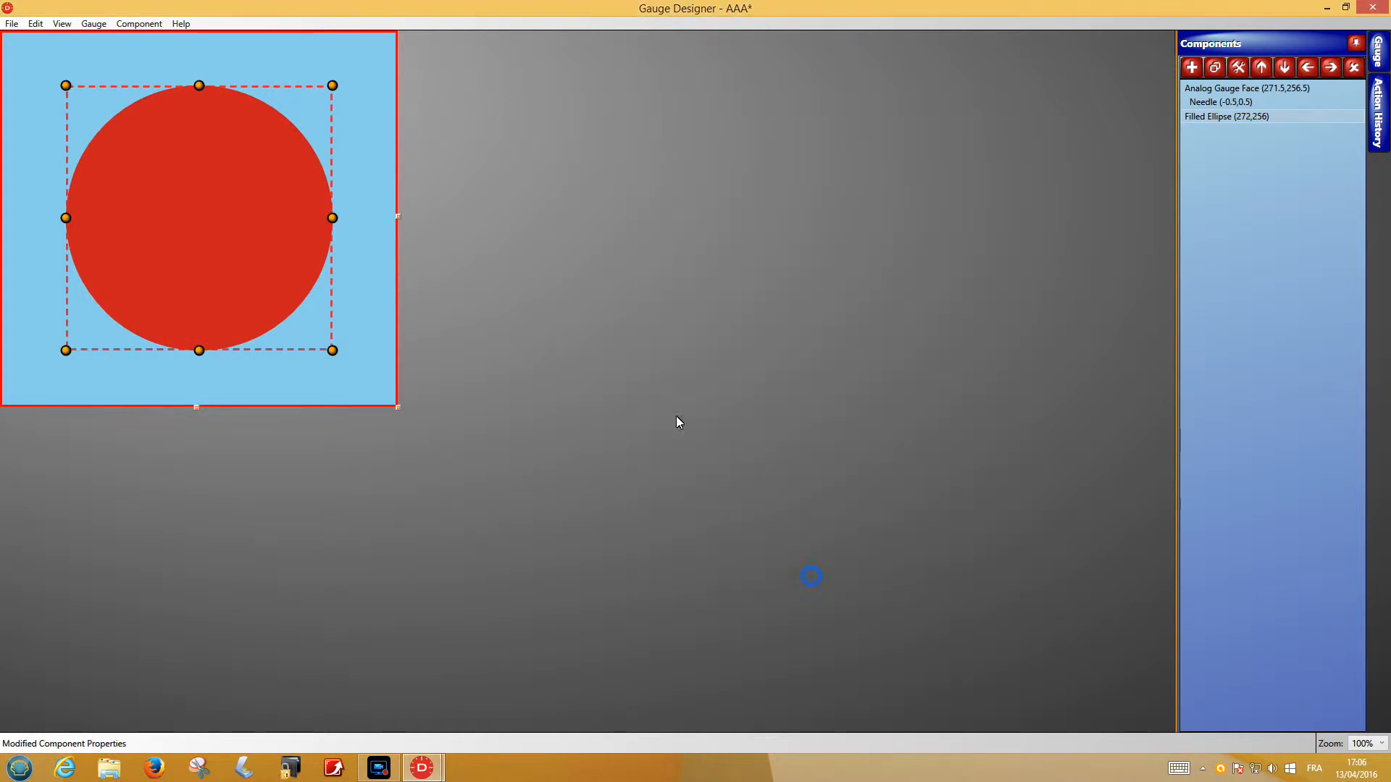
- Move the Filled Ellipse up to the start of the component order, behind the gauge face and needle
{"action": "left_click", "coordinate": [1254, 114]}
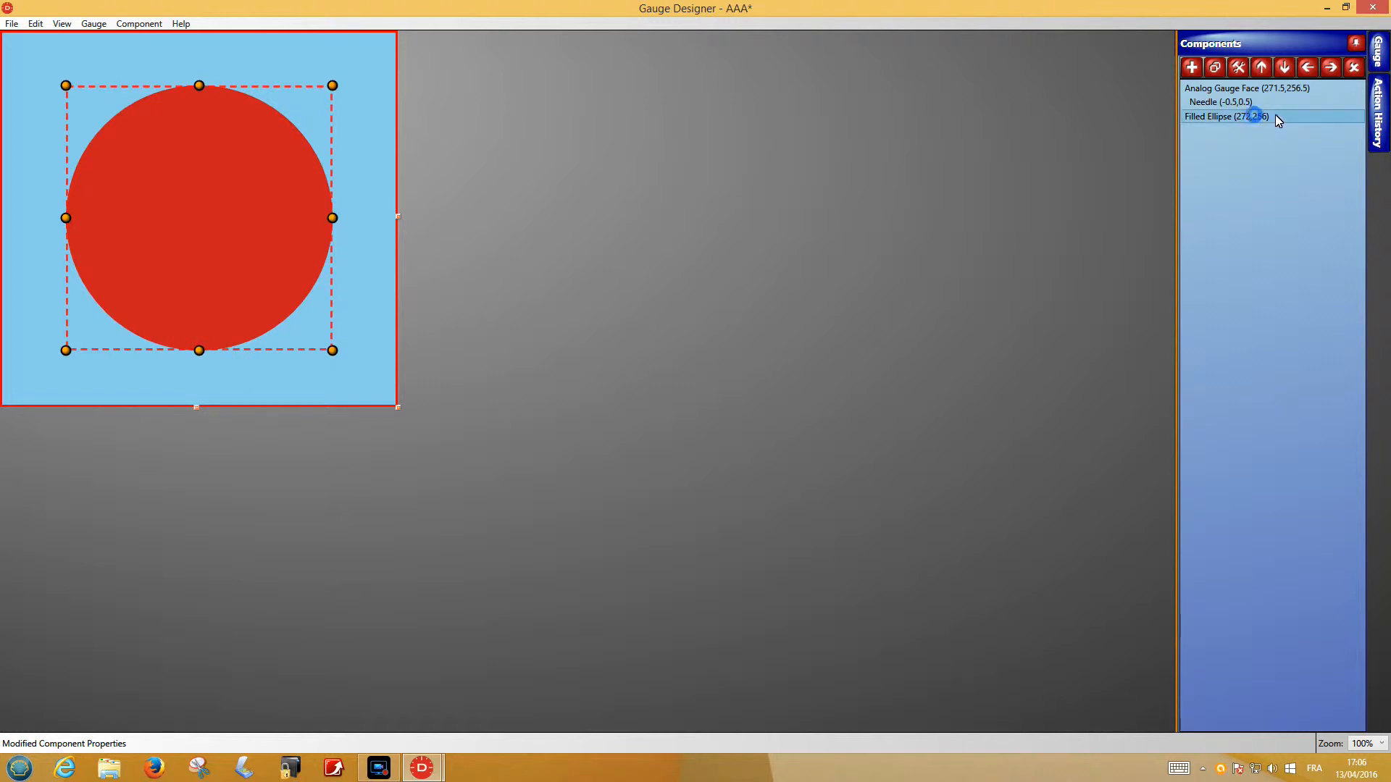
{"action": "left_click", "coordinate": [1262, 68]}
{"action": "left_click", "coordinate": [1264, 67]}
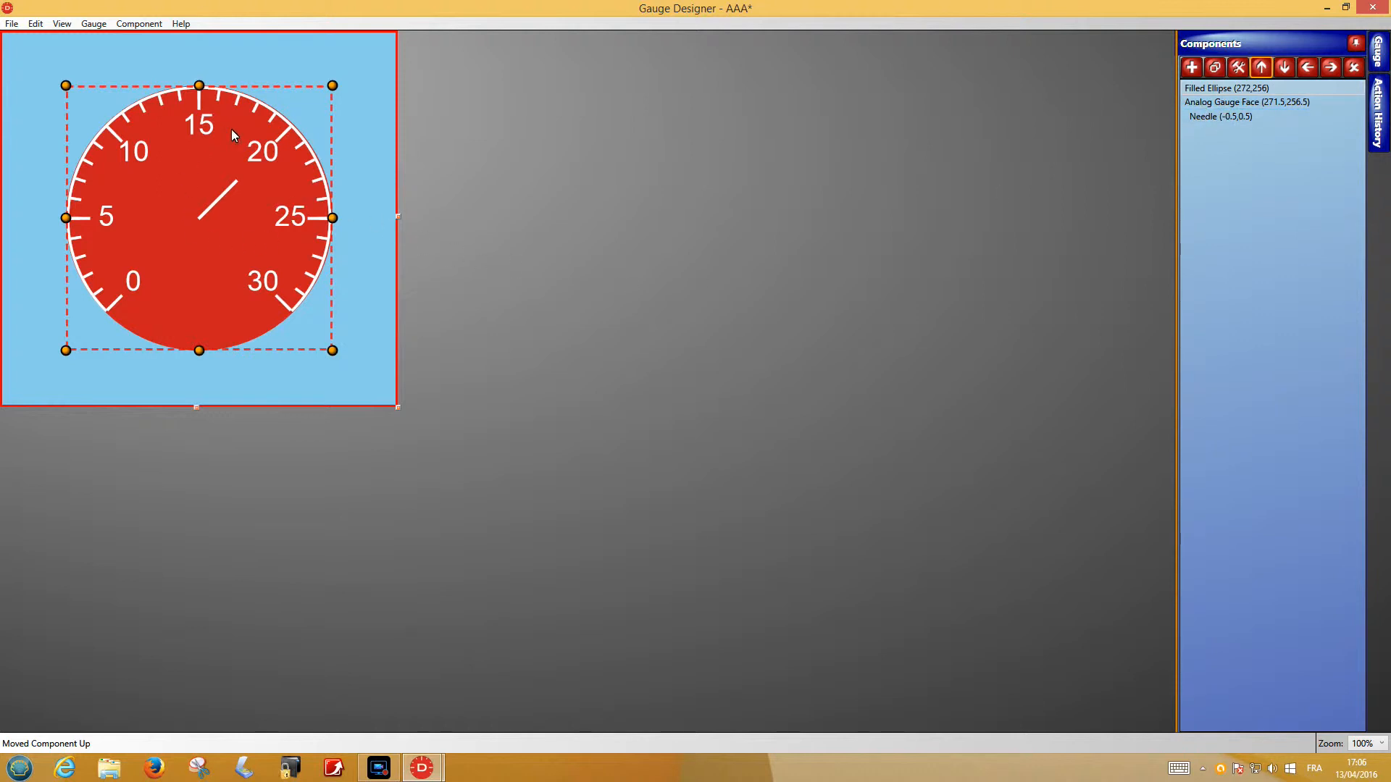
{"action": "left_click", "coordinate": [353, 149]}
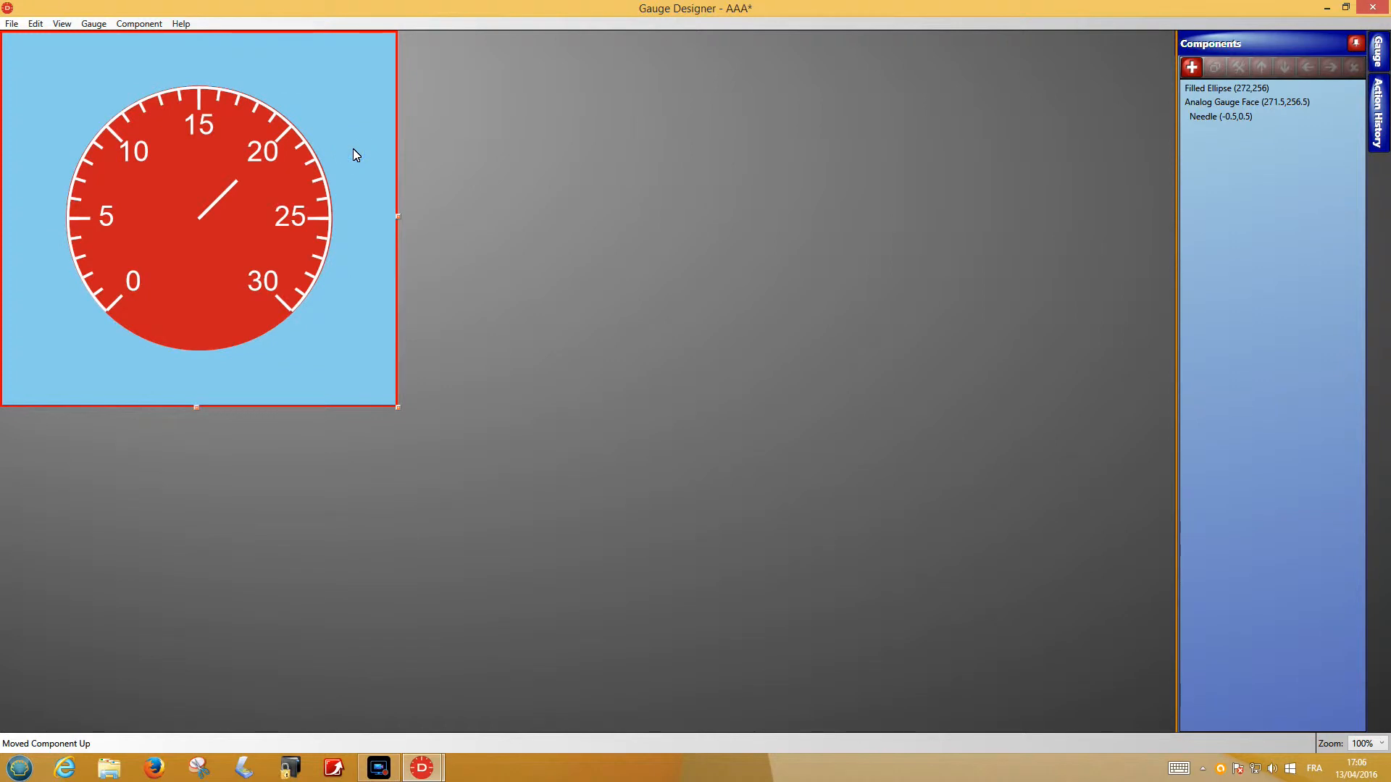
{"action": "left_click", "coordinate": [232, 207]}
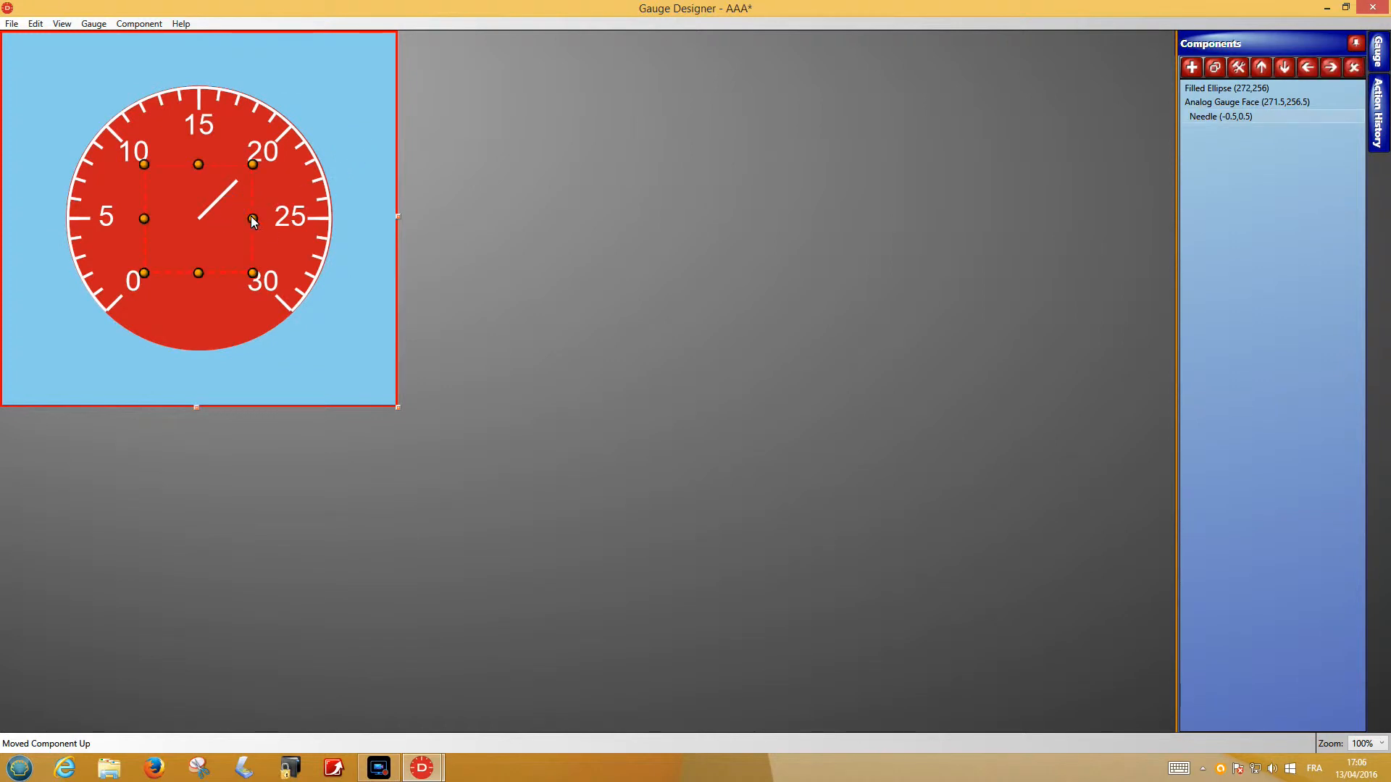
{"action": "left_click", "coordinate": [277, 223]}
{"action": "left_click", "coordinate": [377, 180]}
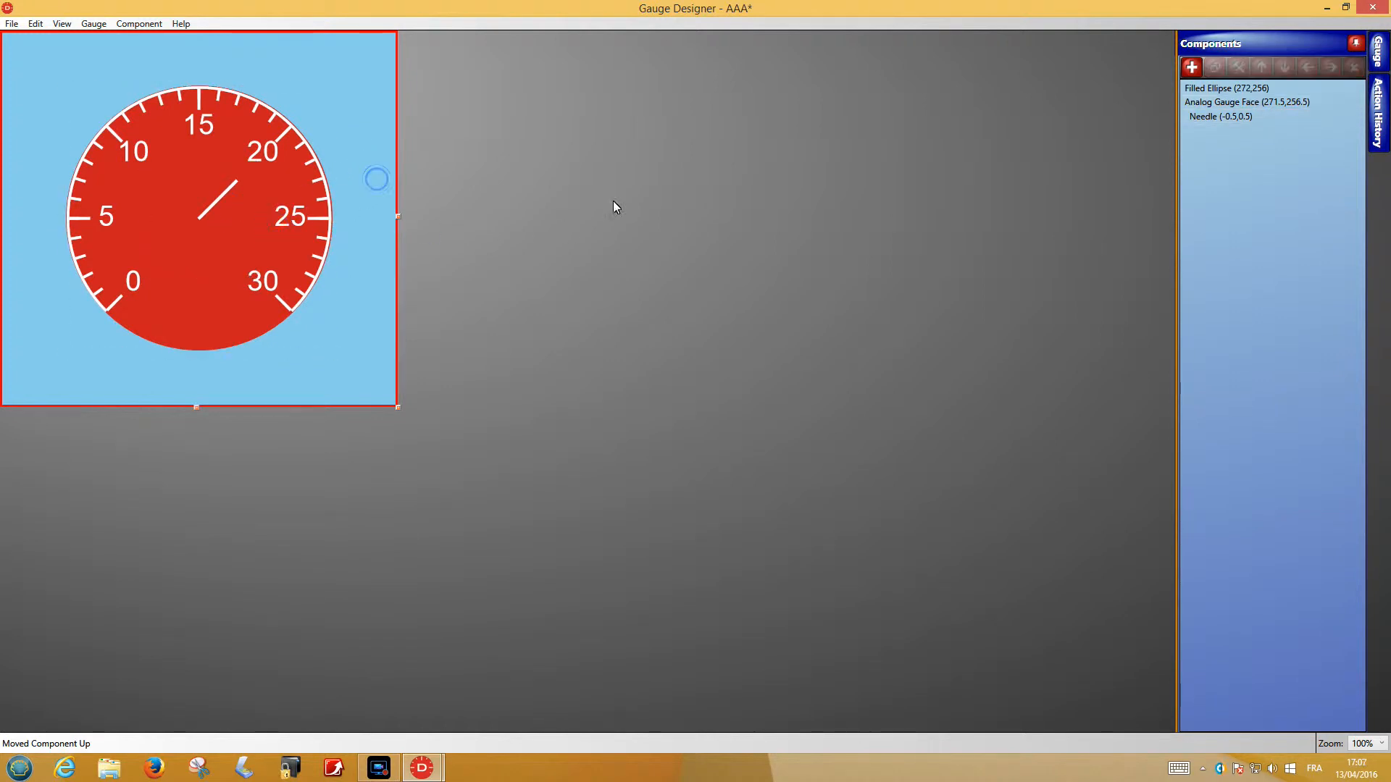
- Add a Text component to the gauge and set its text to KPH
{"action": "left_click", "coordinate": [1190, 69]}
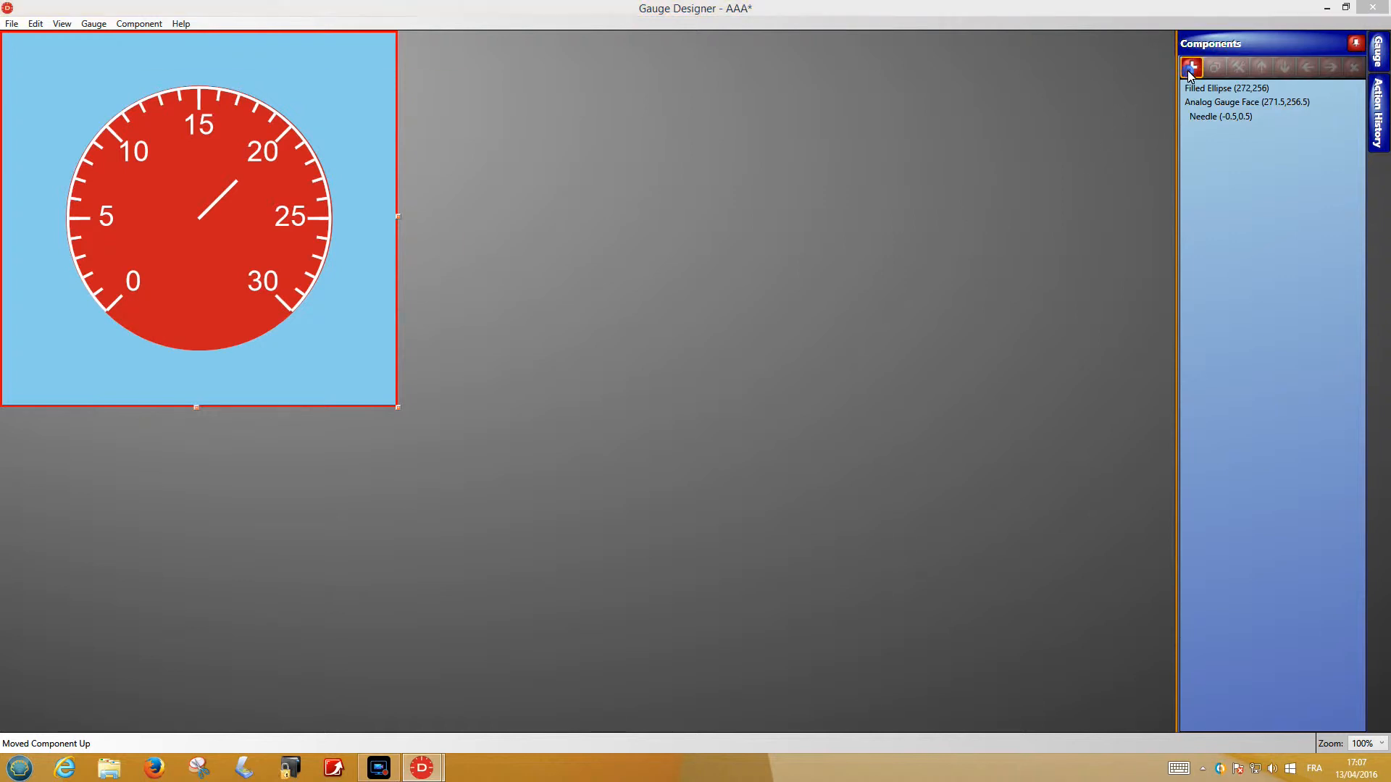
{"action": "scroll", "coordinate": [211, 326], "scroll_direction": "down", "scroll_amount": 3}
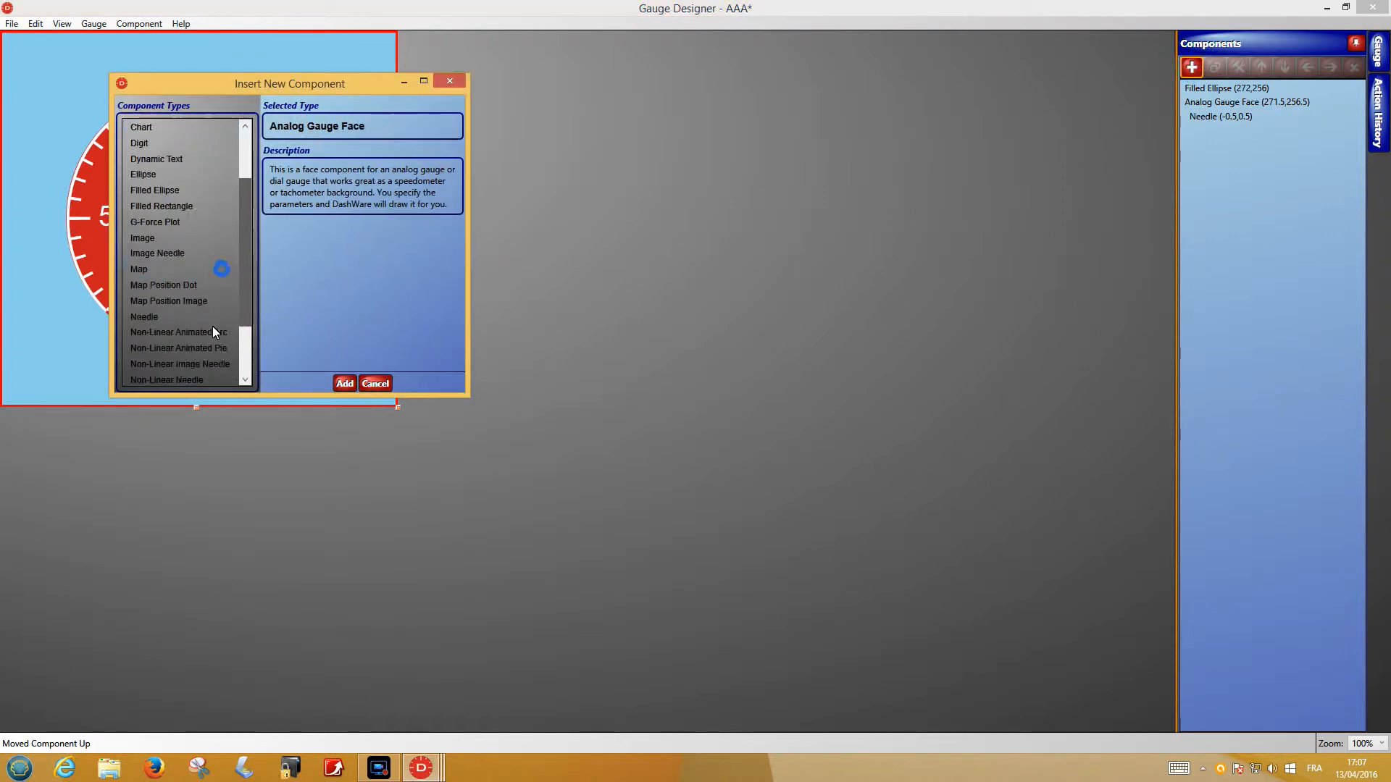
{"action": "left_click", "coordinate": [150, 363]}
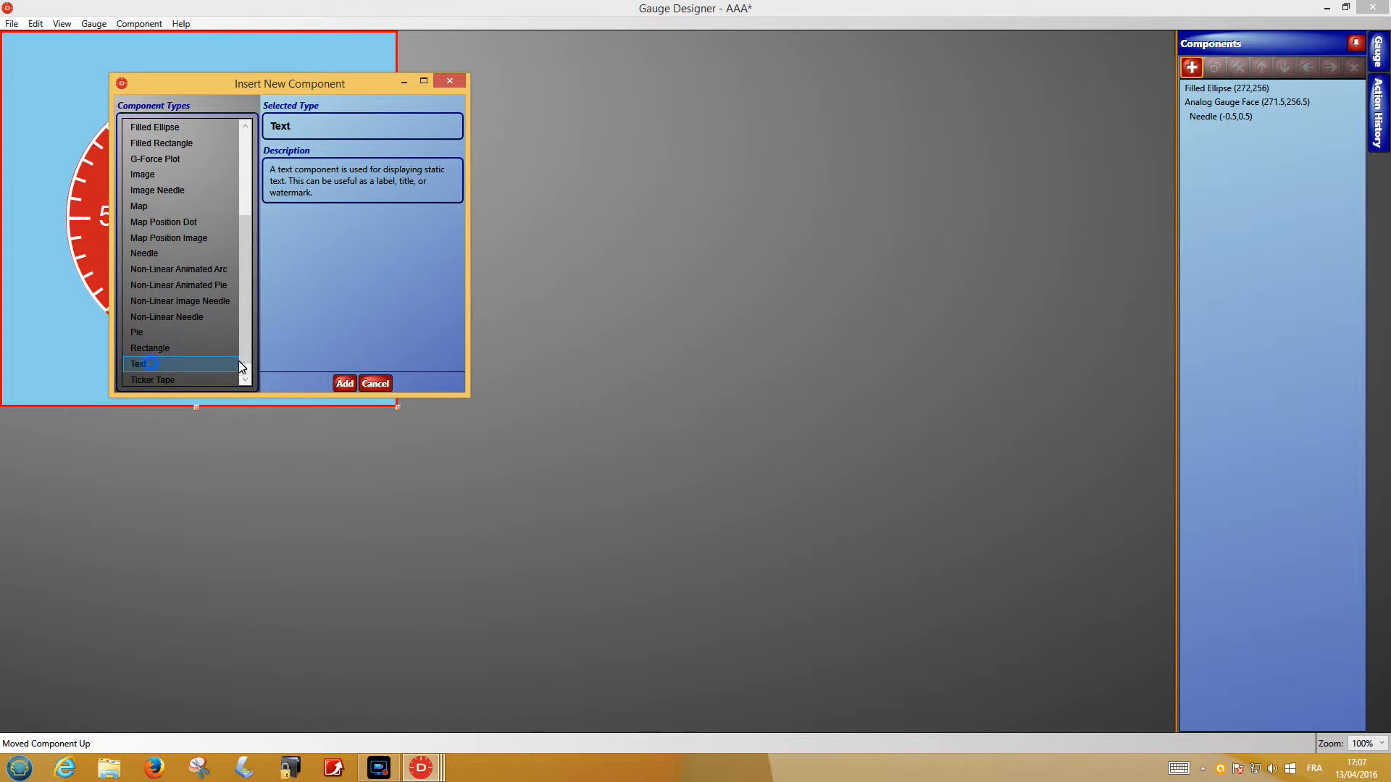
{"action": "left_click", "coordinate": [344, 383]}
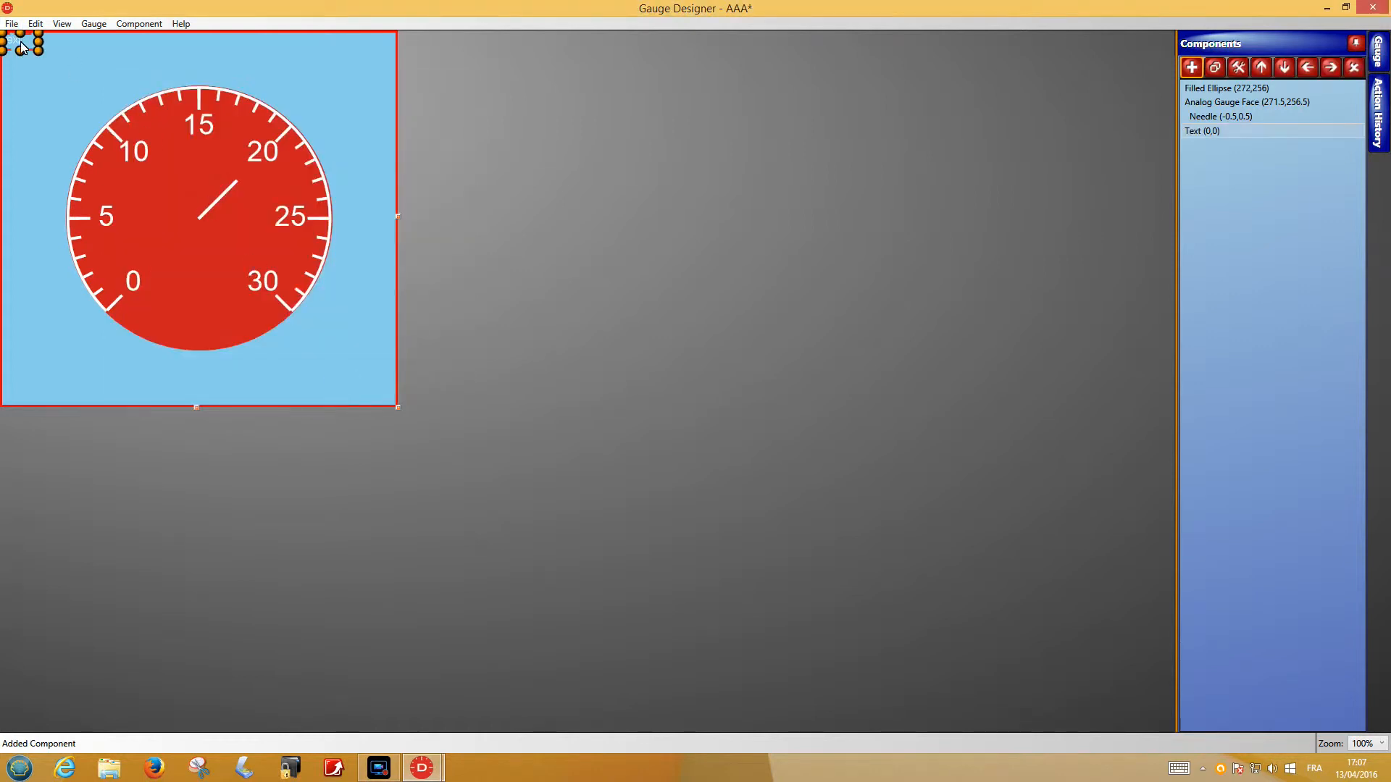
{"action": "double_click", "coordinate": [779, 271]}
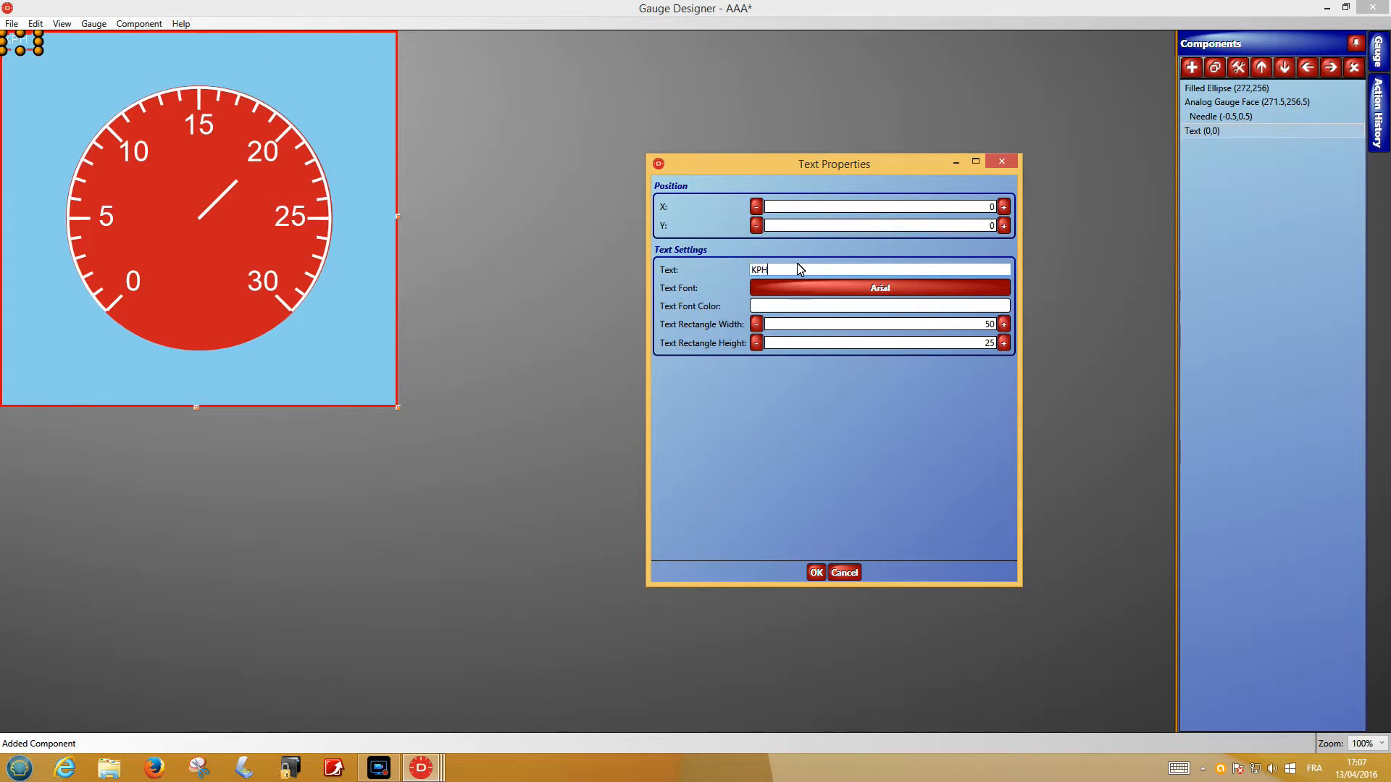
- Set the KPH text's font to bold Arial, size 20
{"action": "left_click", "coordinate": [811, 294]}
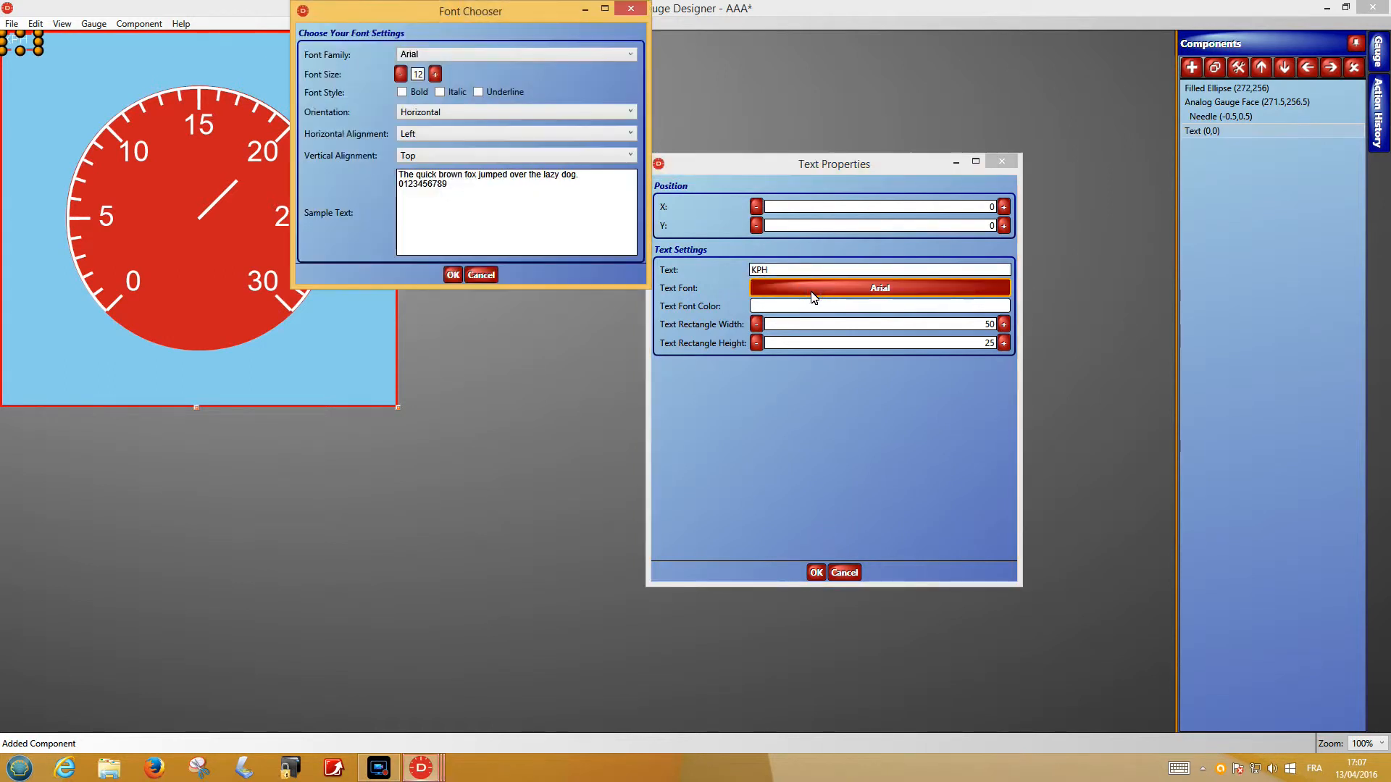
{"action": "left_click", "coordinate": [403, 92]}
{"action": "left_click", "coordinate": [434, 74]}
{"action": "left_click", "coordinate": [433, 74]}
{"action": "left_click", "coordinate": [434, 74]}
{"action": "left_click", "coordinate": [434, 74]}
{"action": "left_click", "coordinate": [434, 74]}
{"action": "left_click", "coordinate": [433, 74]}
{"action": "left_click", "coordinate": [434, 74]}
{"action": "left_click", "coordinate": [433, 74]}
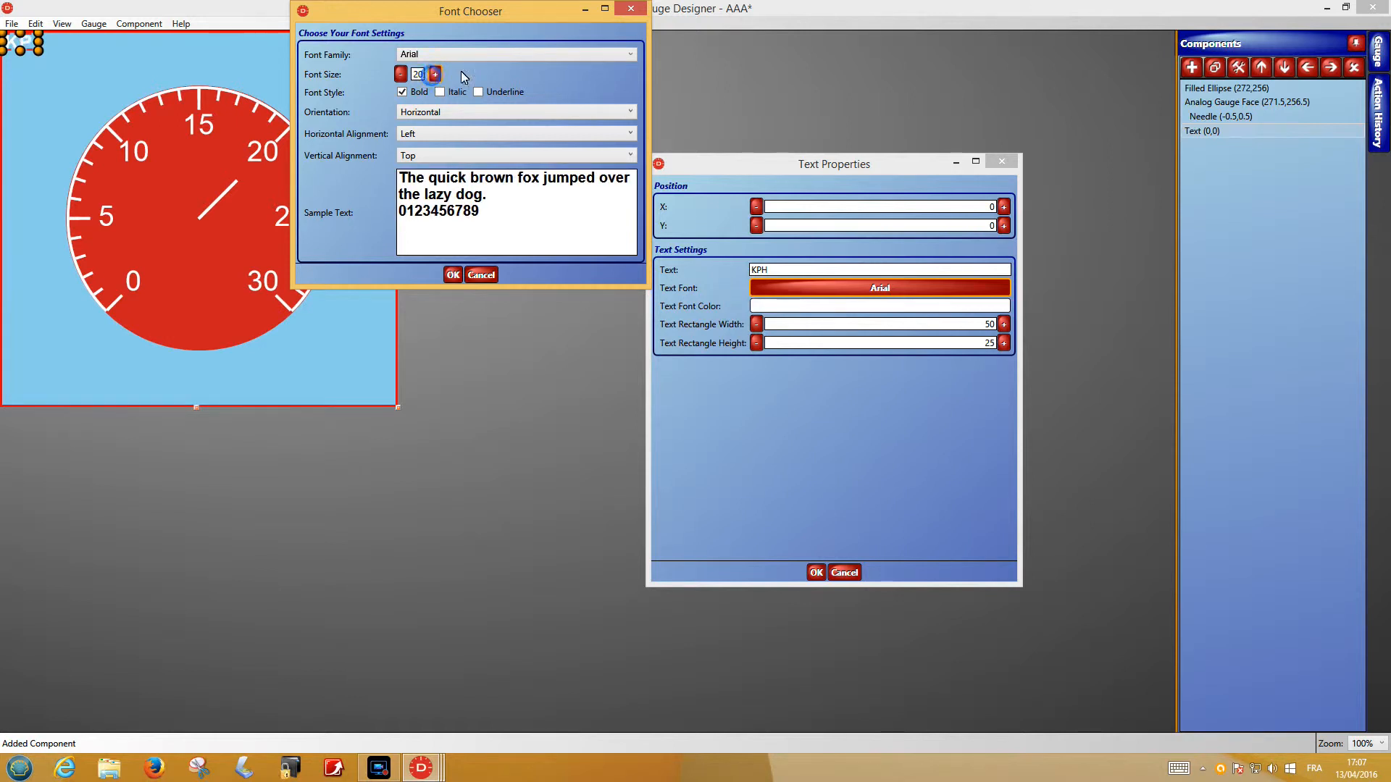
{"action": "left_click", "coordinate": [453, 276]}
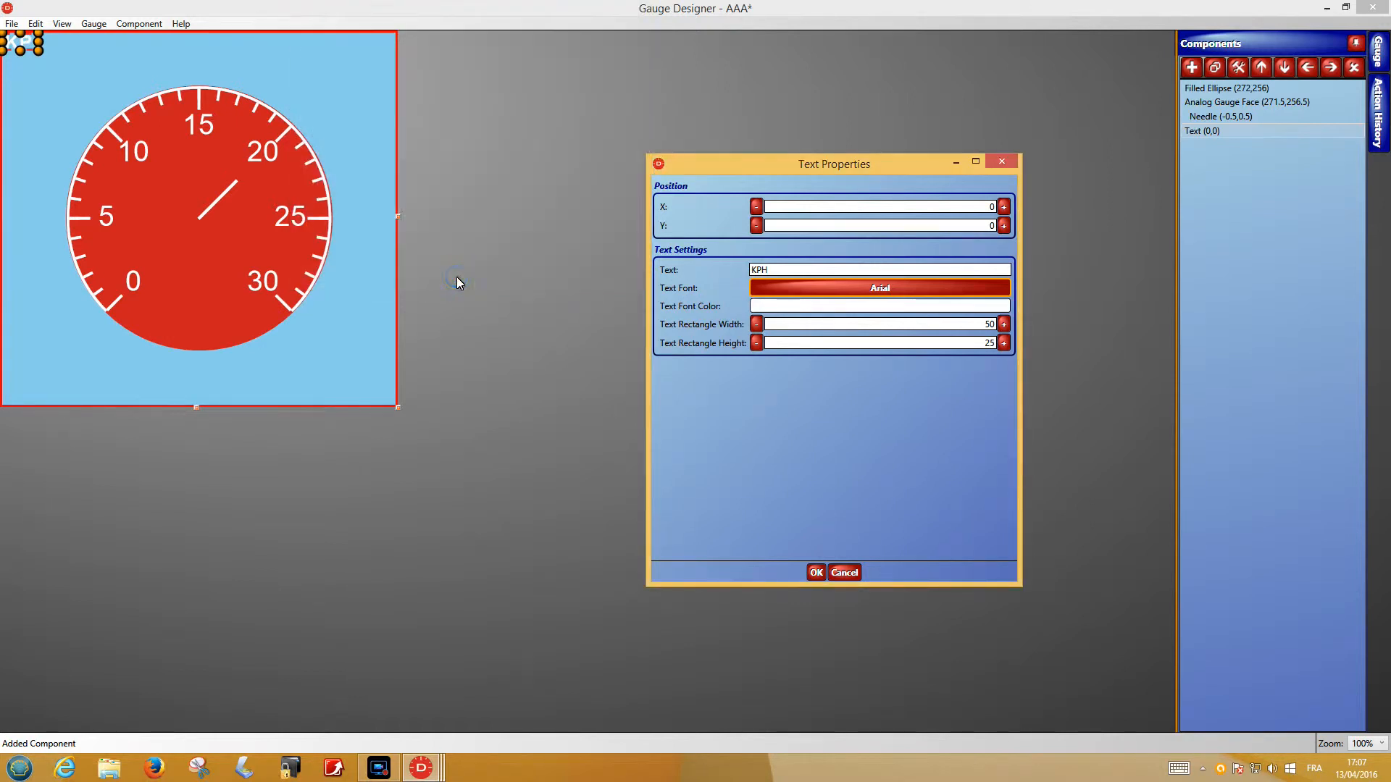
- Set the KPH text rectangle to a width of 80 and a height of 30
{"action": "left_click", "coordinate": [981, 325]}
{"action": "left_click_drag", "start_coordinate": [982, 327], "coordinate": [1002, 325]}
{"action": "left_click", "coordinate": [1002, 325]}
{"action": "left_click", "coordinate": [1003, 325]}
{"action": "left_click", "coordinate": [1002, 325]}
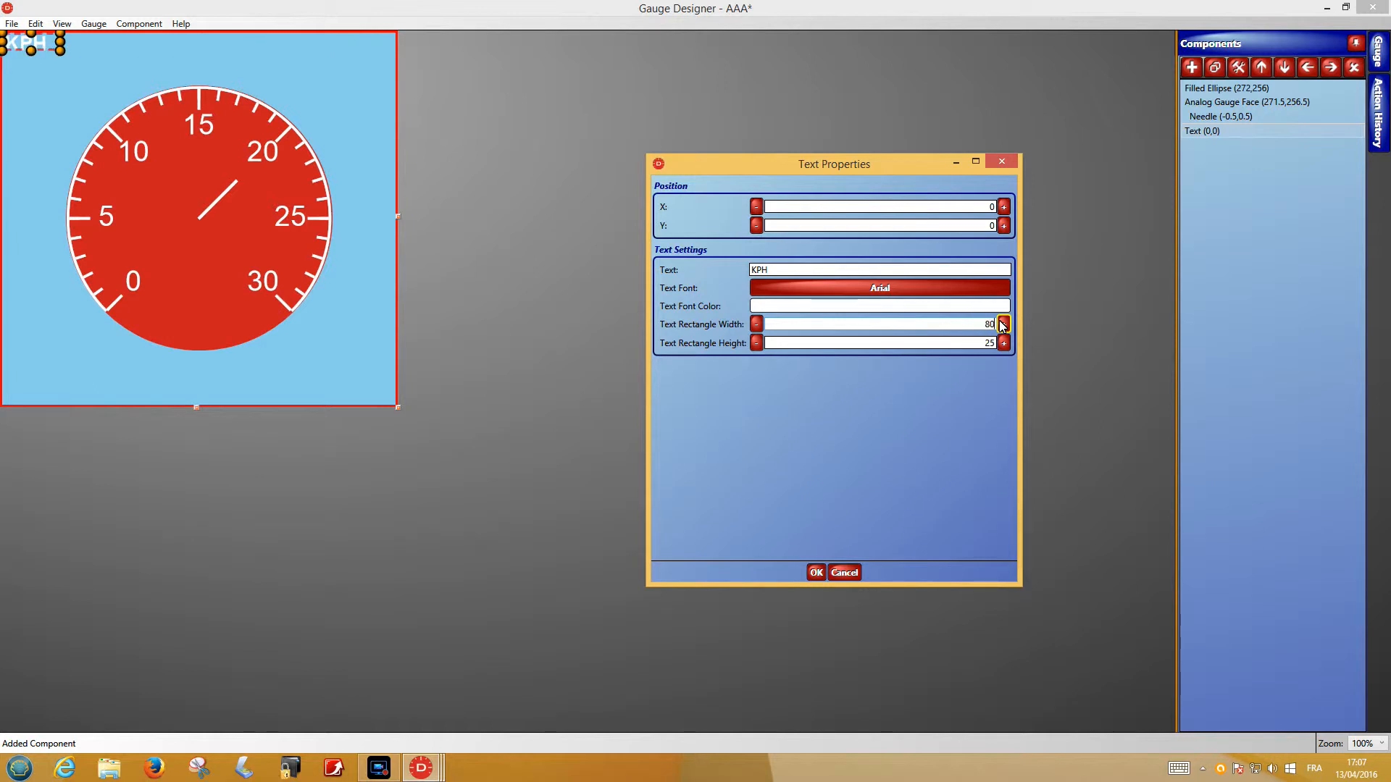
{"action": "left_click", "coordinate": [980, 345]}
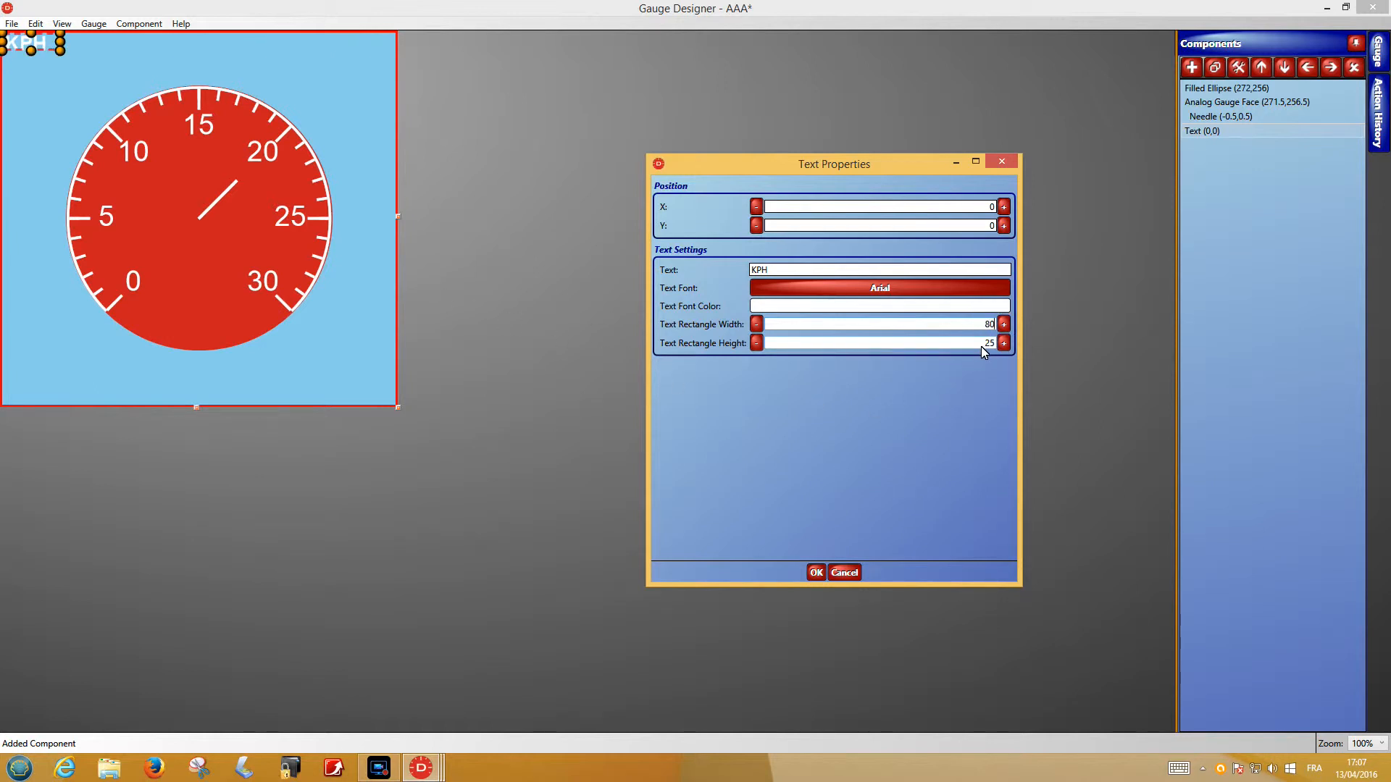
{"action": "left_click_drag", "start_coordinate": [984, 343], "coordinate": [991, 359]}
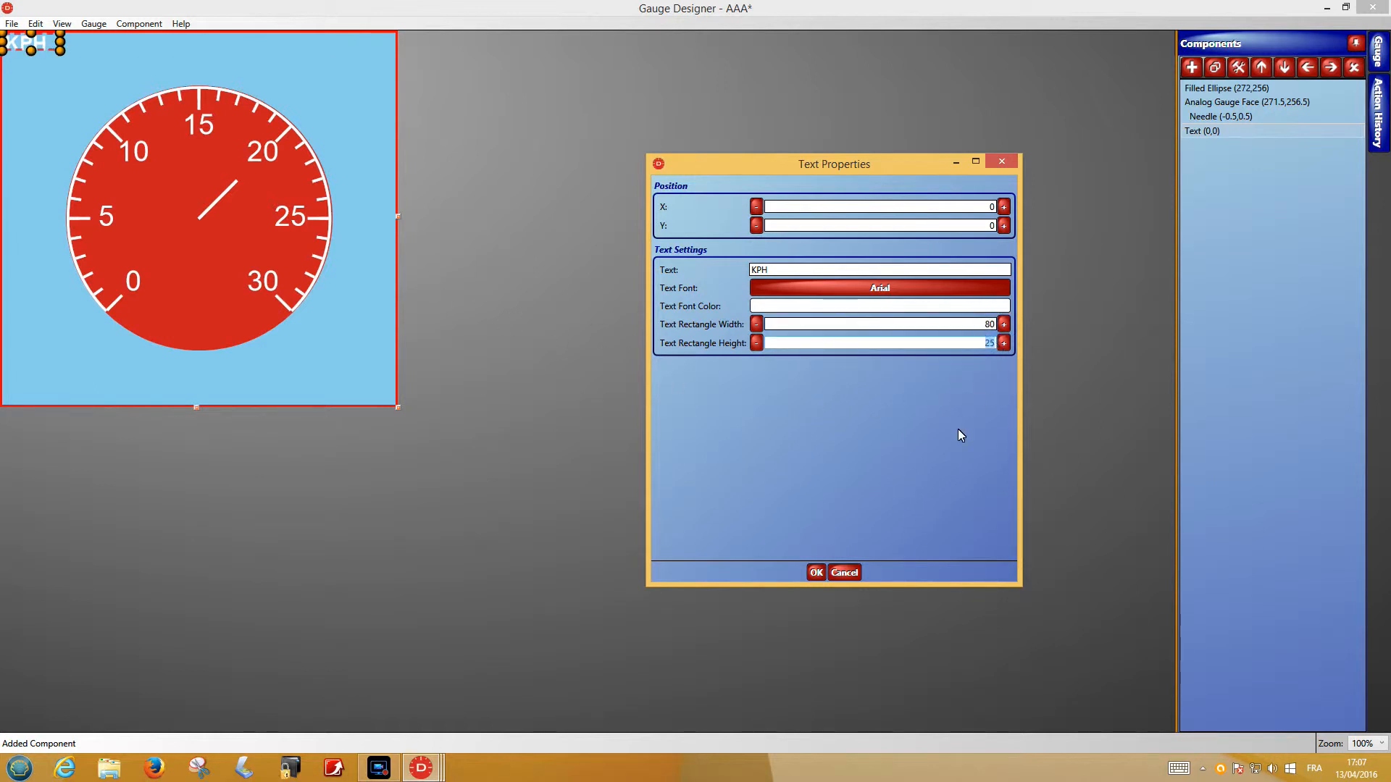
{"action": "type", "text": "30"}
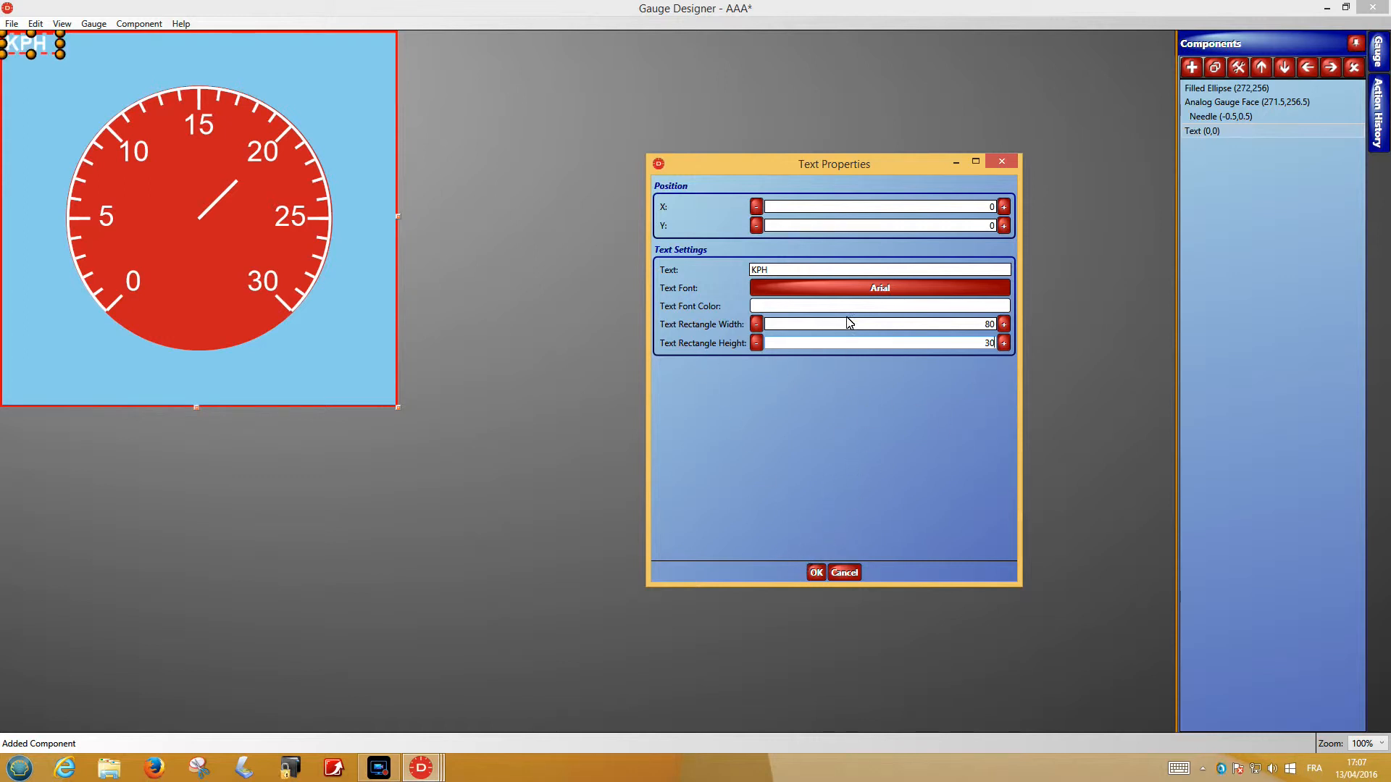
- Set the KPH text's horizontal alignment to Center and apply the text properties
{"action": "left_click", "coordinate": [863, 290]}
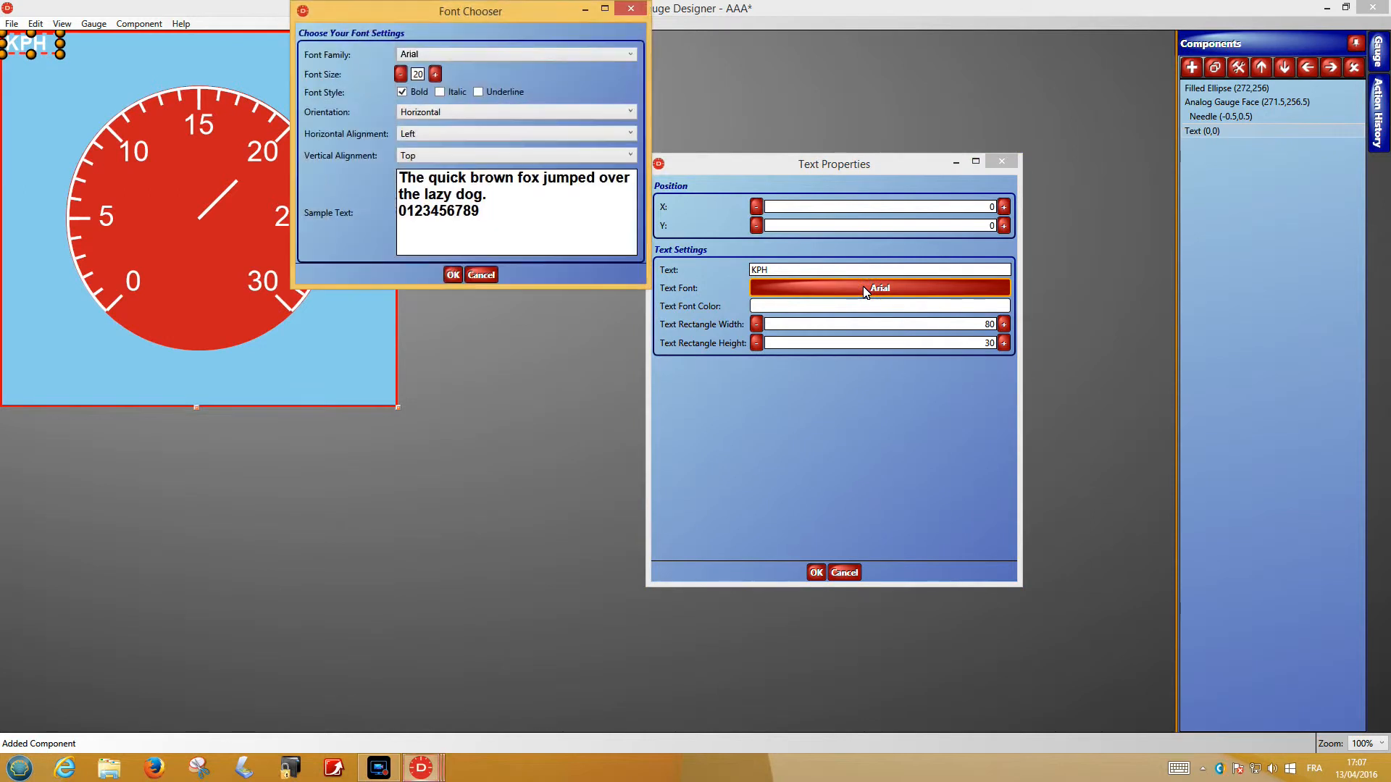
{"action": "left_click", "coordinate": [422, 142]}
{"action": "left_click", "coordinate": [429, 156]}
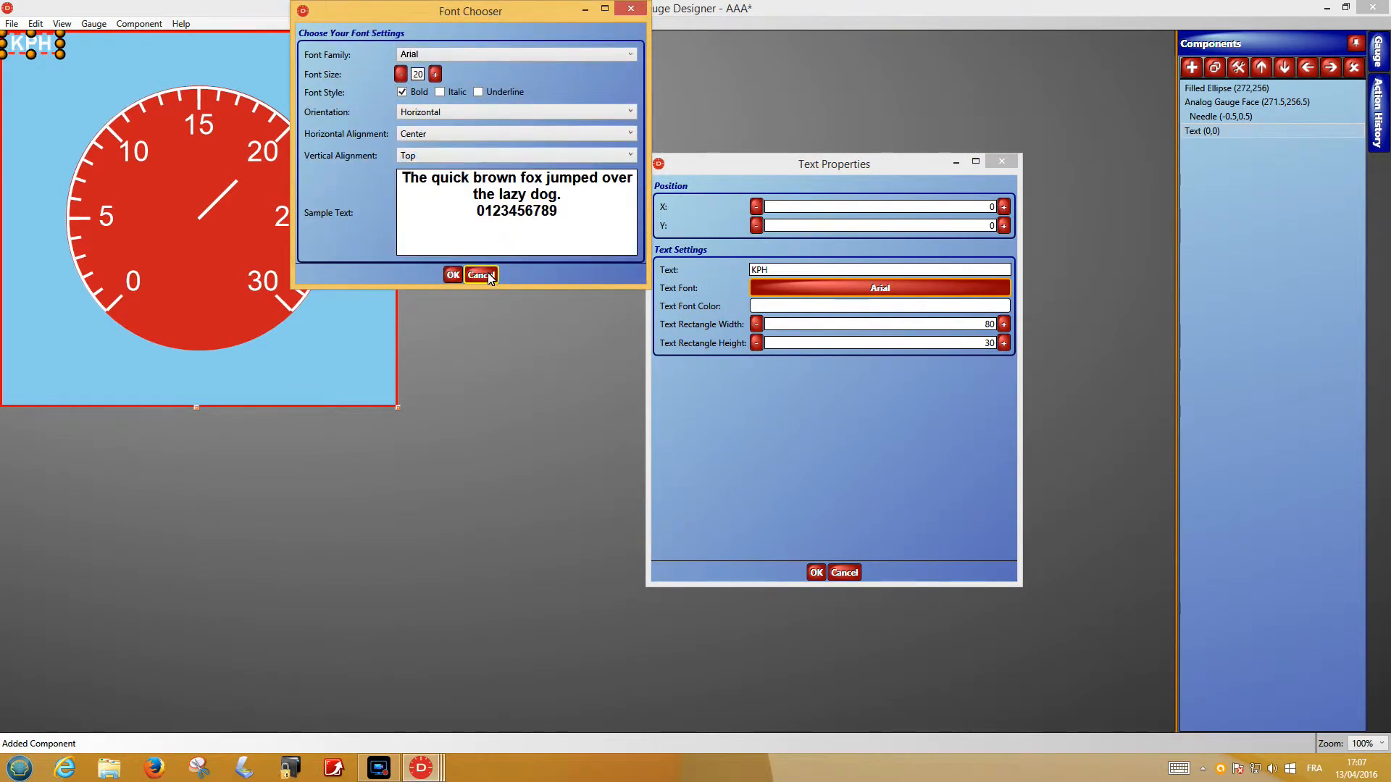
{"action": "left_click", "coordinate": [452, 275]}
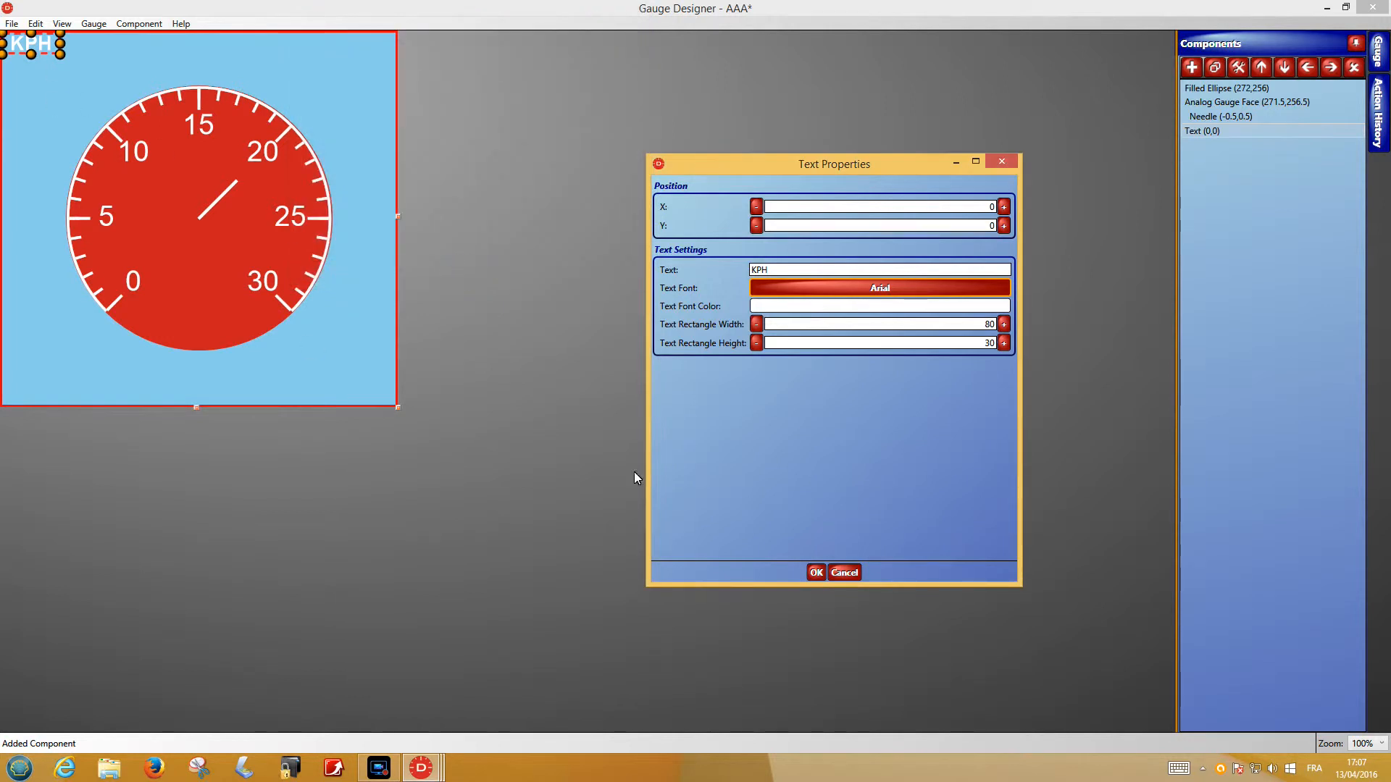
{"action": "left_click", "coordinate": [815, 572]}
- Move the KPH text onto the dial just below the 15 mark, at about (238,177)
{"action": "left_click_drag", "start_coordinate": [45, 51], "coordinate": [197, 163]}
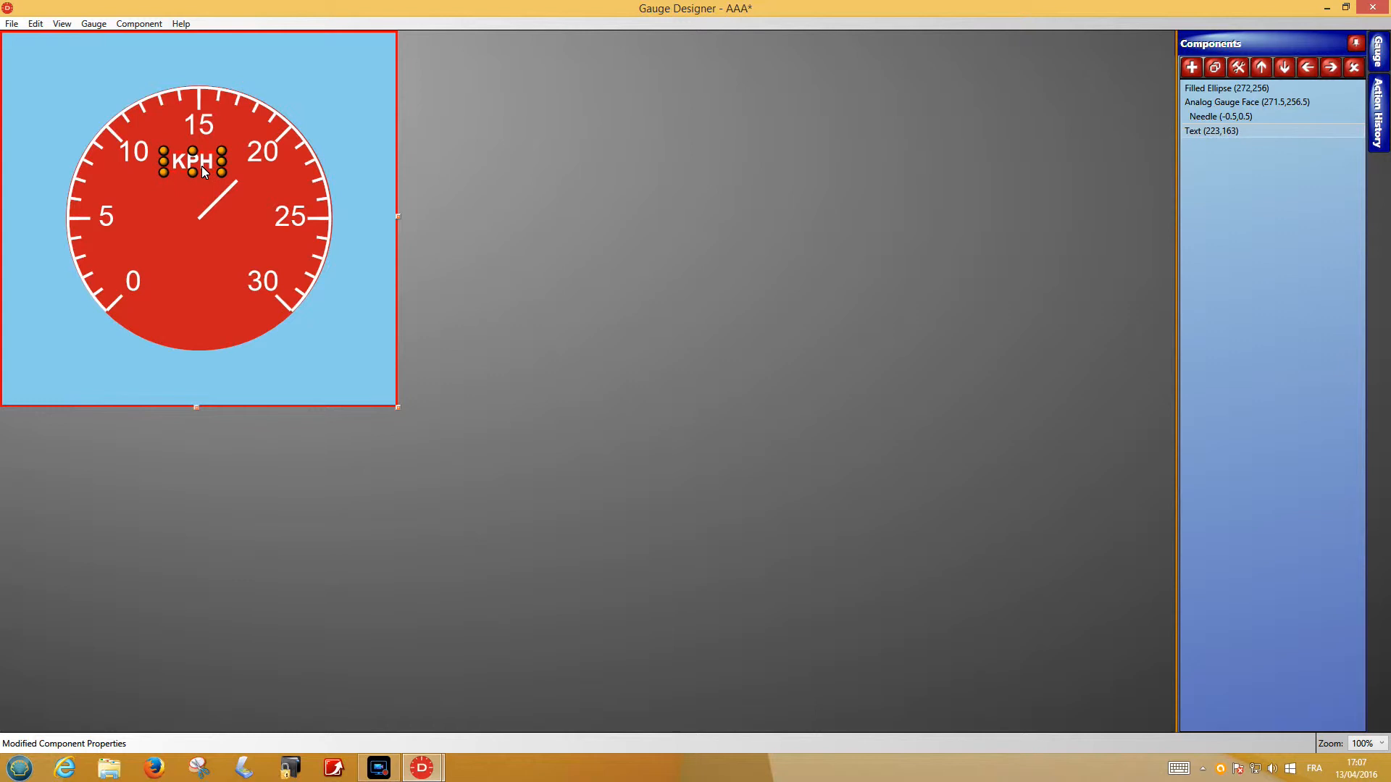
{"action": "left_click_drag", "start_coordinate": [207, 172], "coordinate": [207, 172]}
{"action": "left_click", "coordinate": [358, 215]}
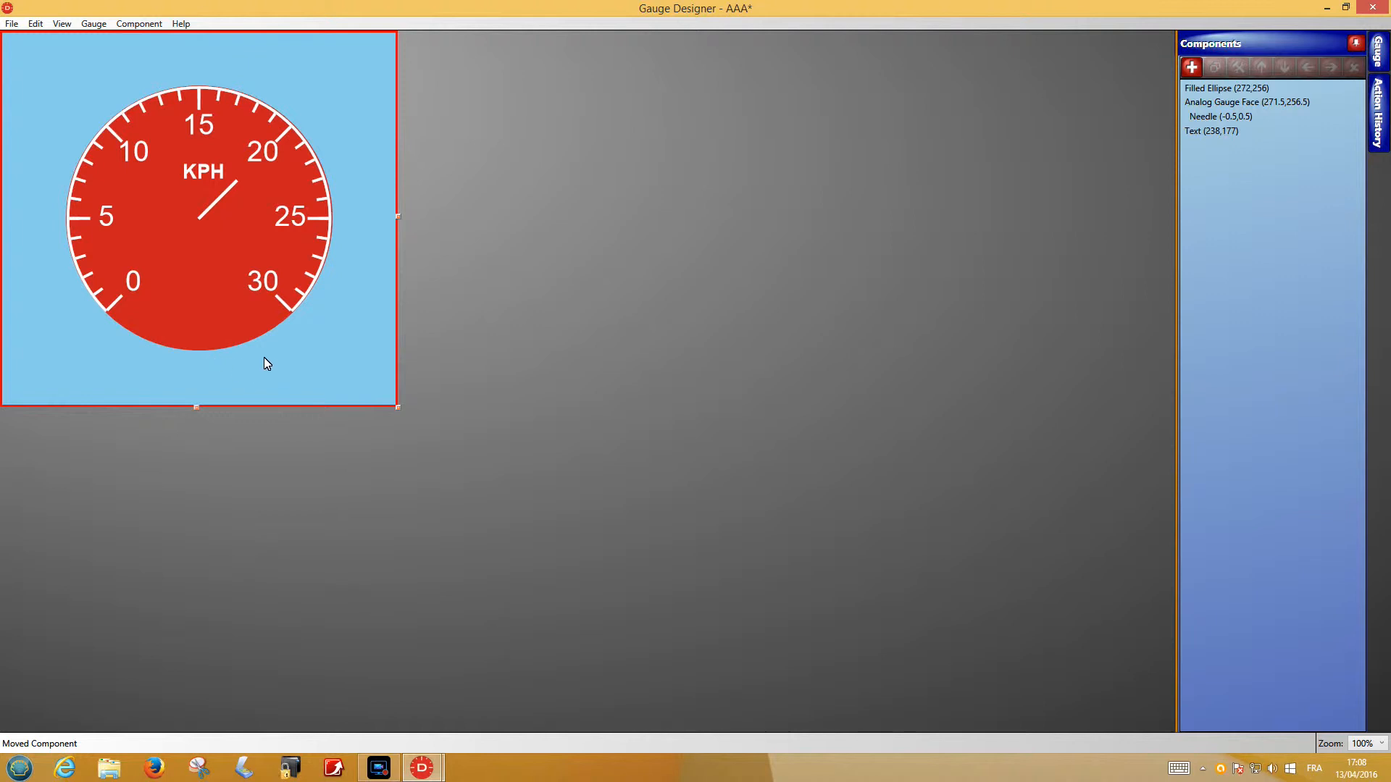
- Add an Image component and place it just below the dial's centre, at about (240,261)
{"action": "left_click", "coordinate": [1190, 67]}
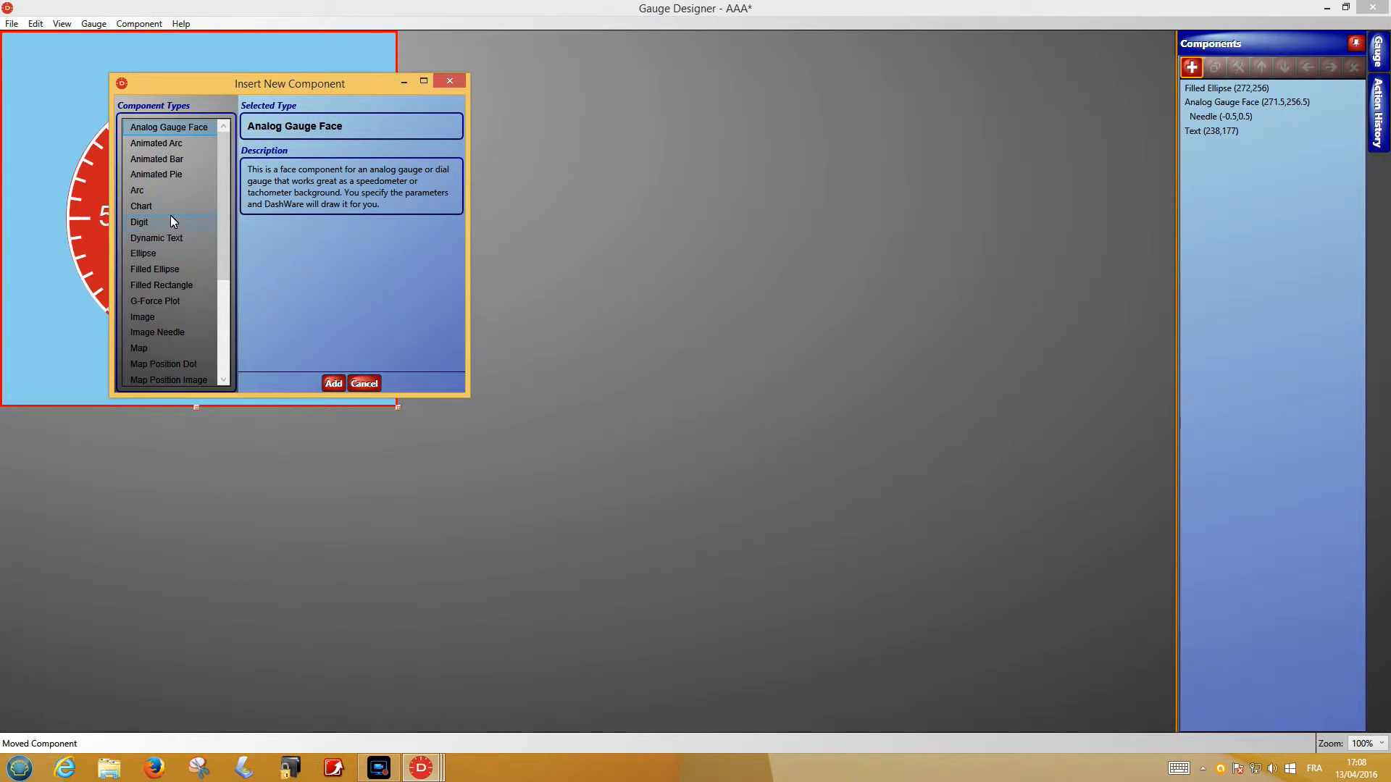
{"action": "left_click", "coordinate": [151, 317]}
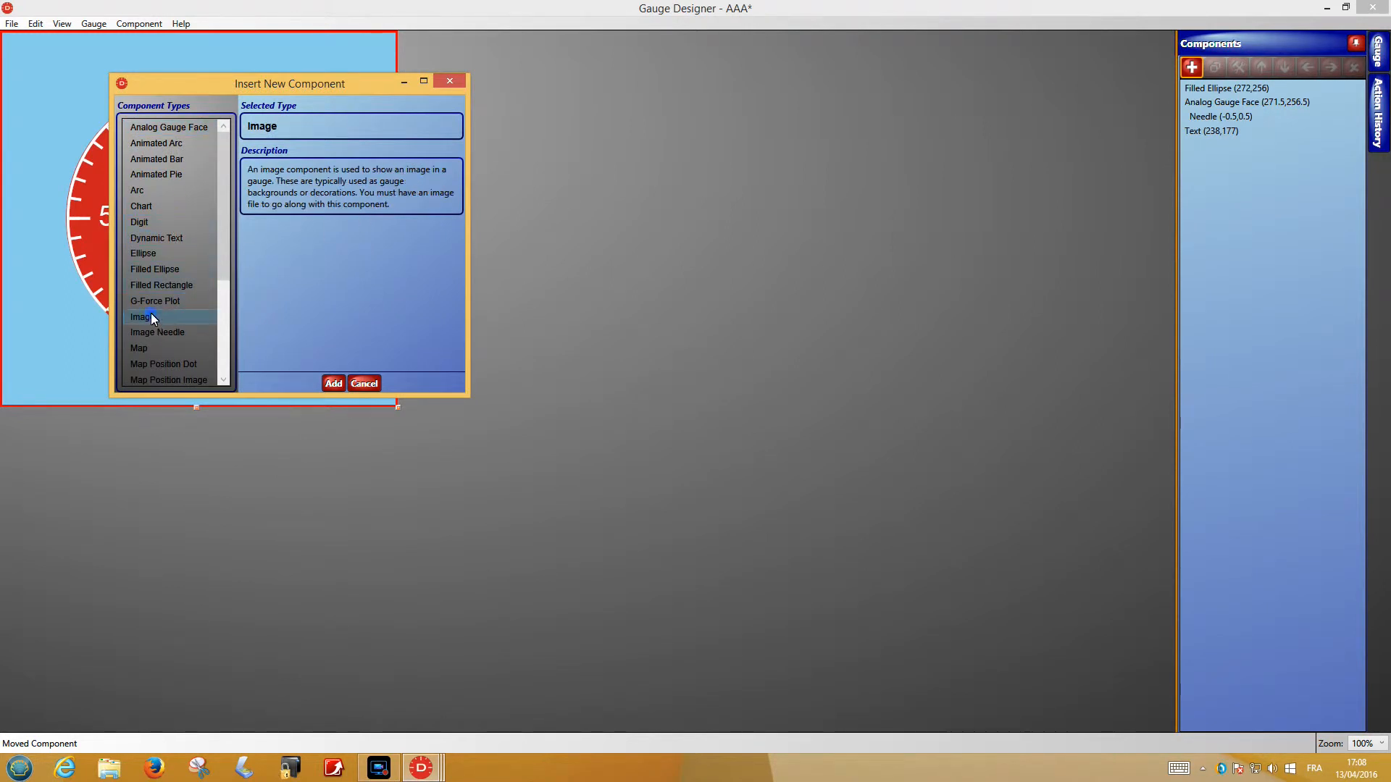
{"action": "left_click", "coordinate": [333, 383]}
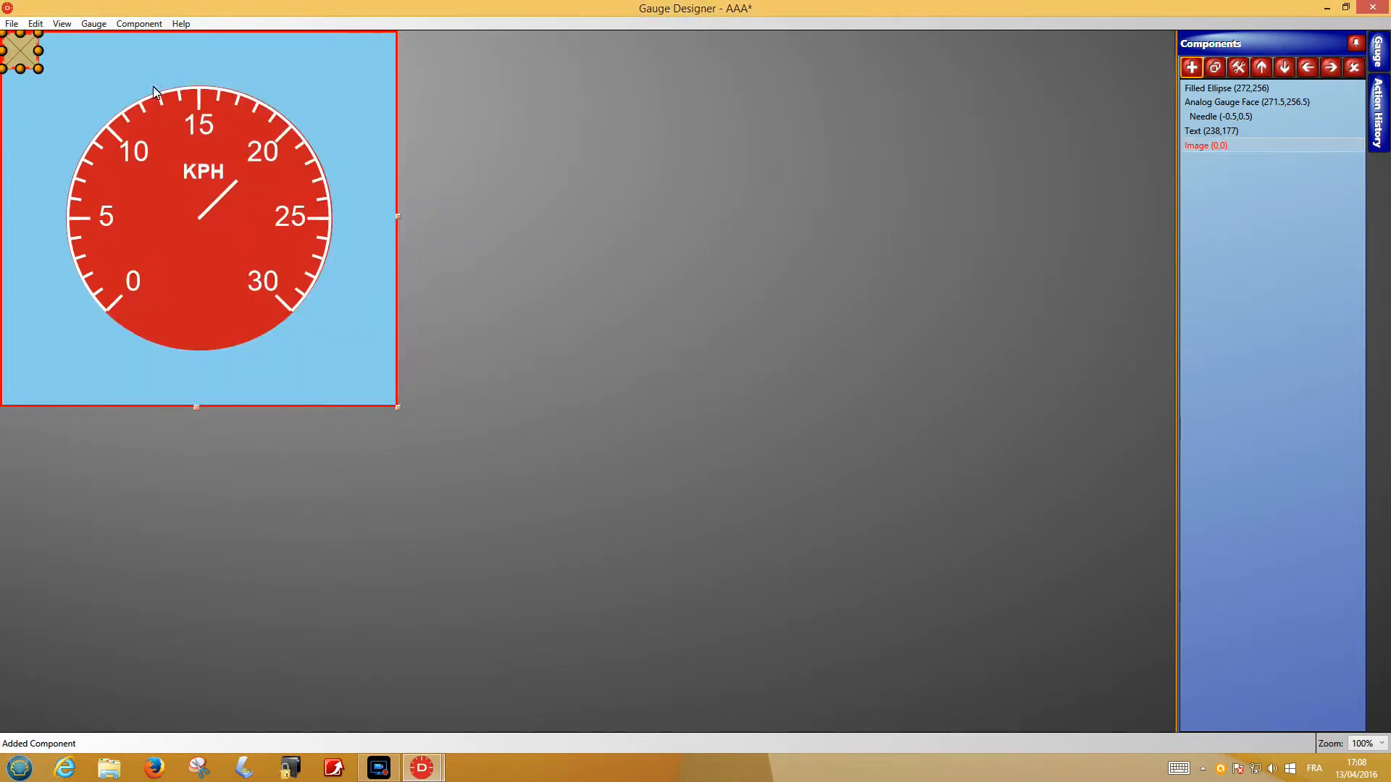
{"action": "left_click_drag", "start_coordinate": [22, 57], "coordinate": [189, 251]}
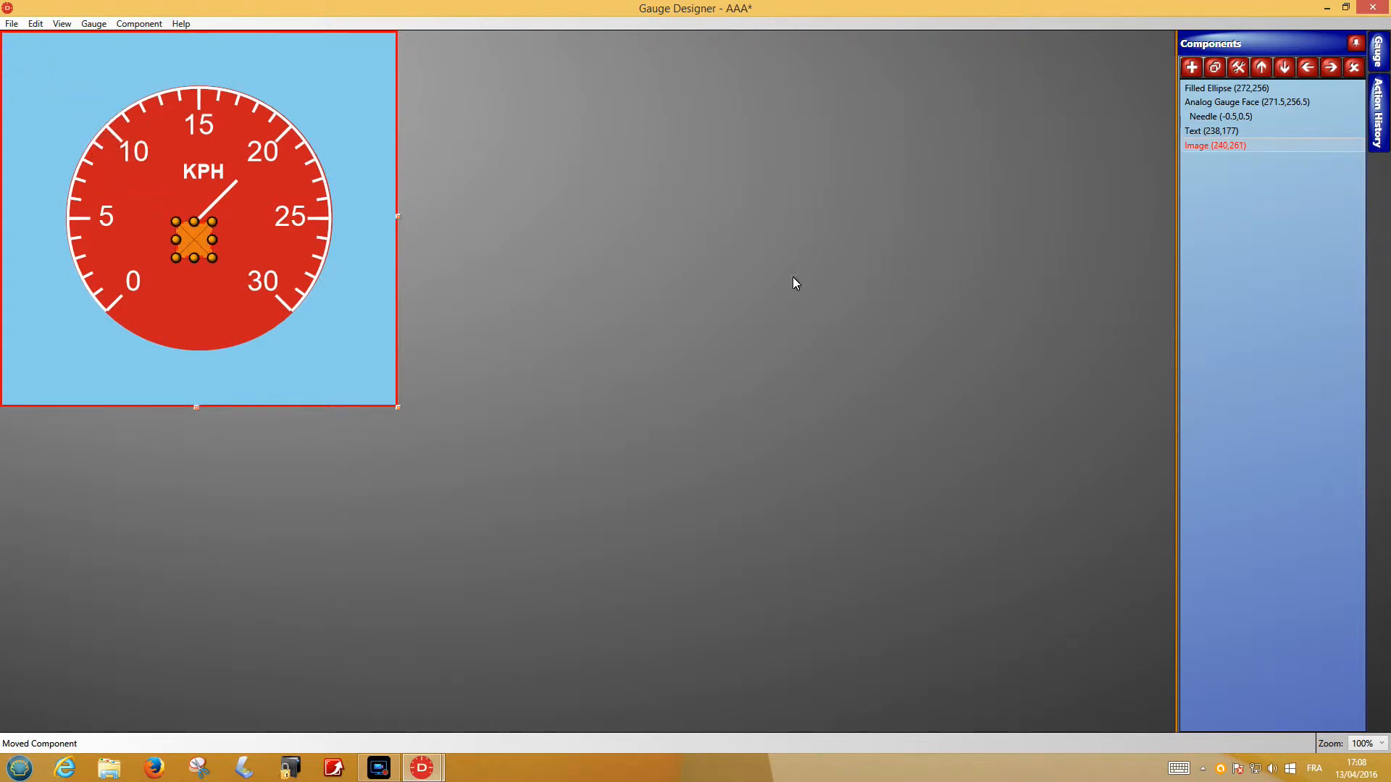
- Assign tr4 bezel.png as the new image component's file and apply the properties
{"action": "double_click", "coordinate": [1219, 148]}
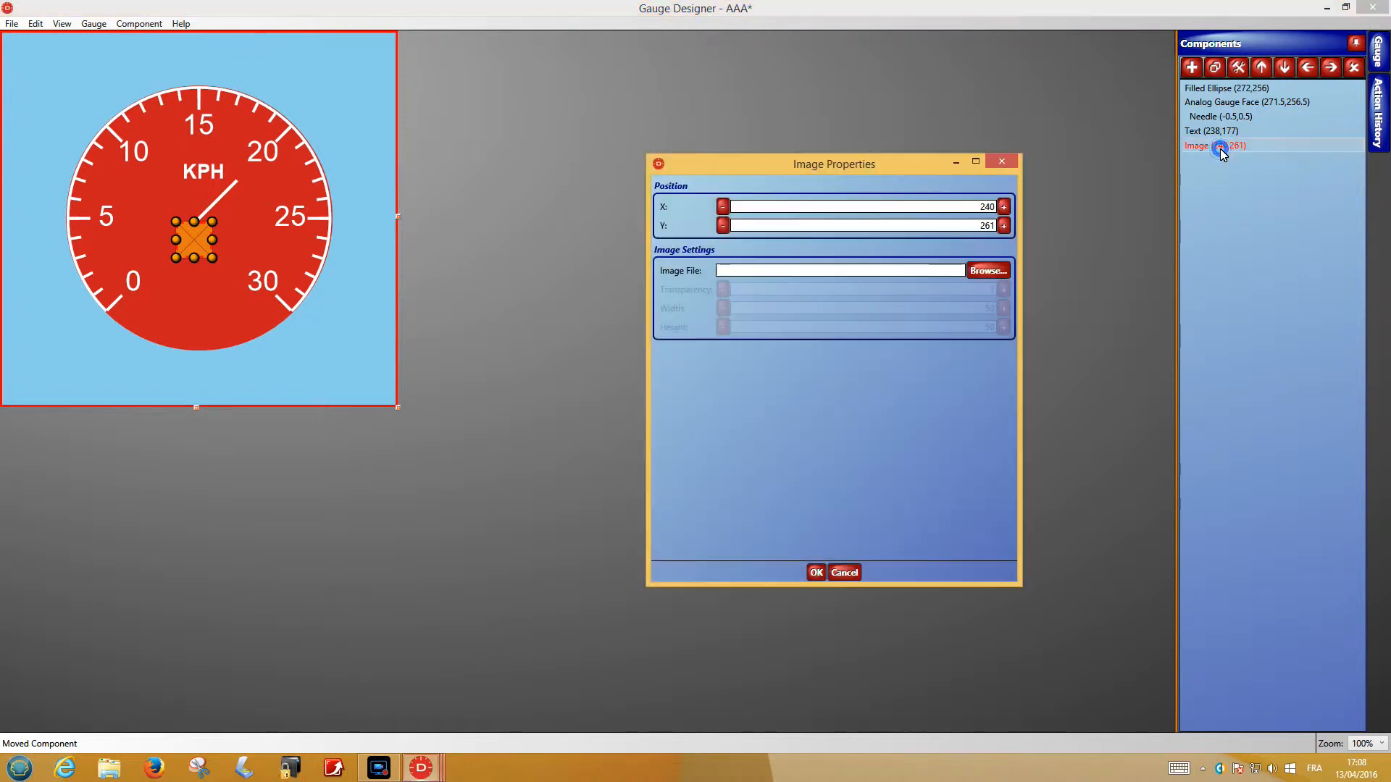
{"action": "left_click", "coordinate": [987, 272]}
{"action": "left_click", "coordinate": [1078, 289]}
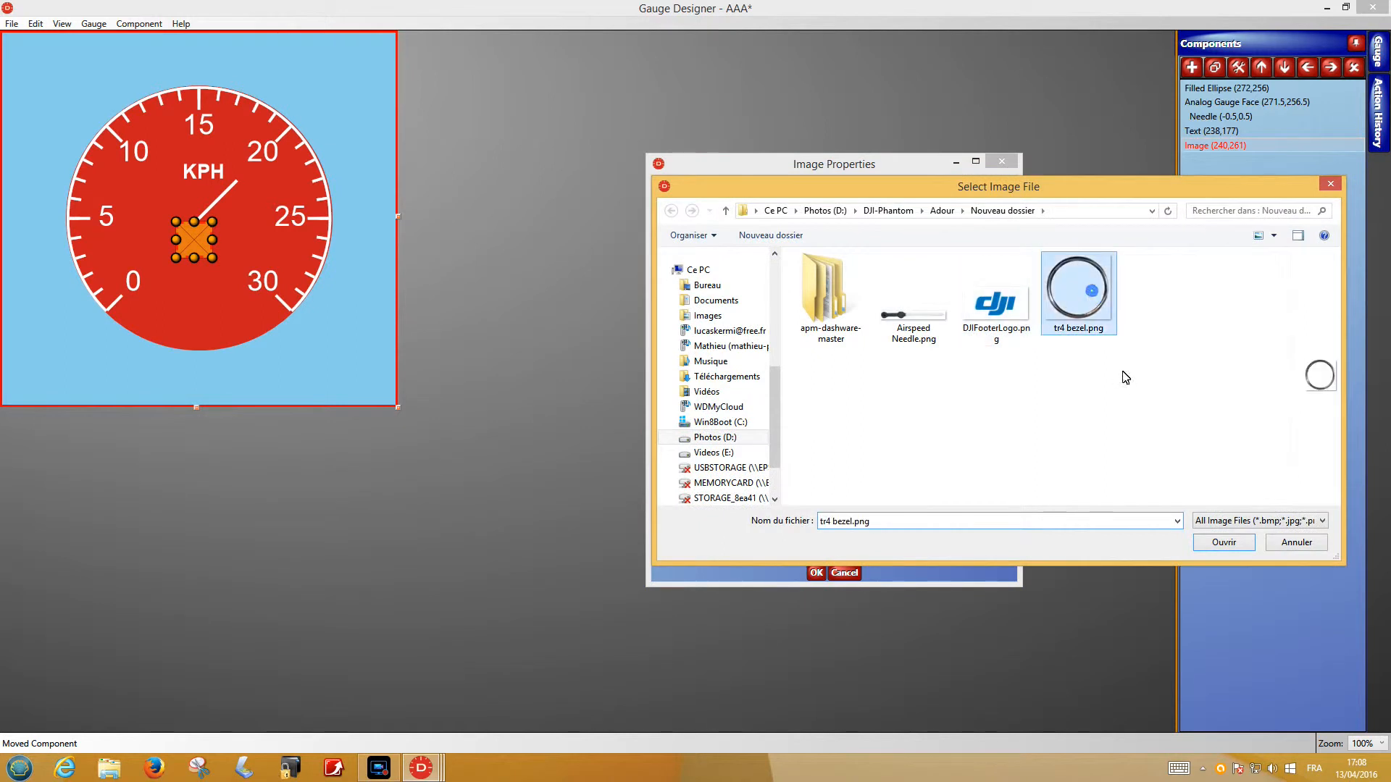
{"action": "left_click", "coordinate": [1231, 543]}
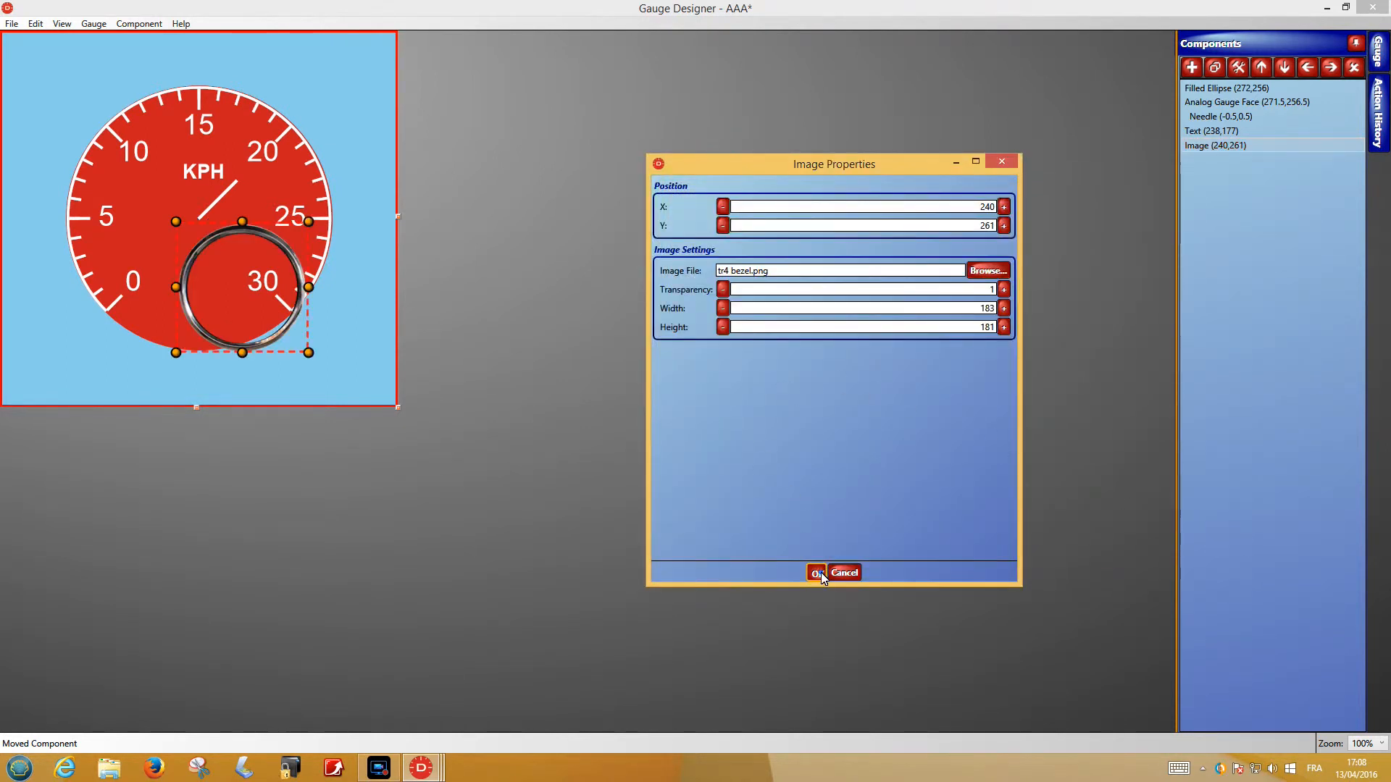
{"action": "left_click", "coordinate": [816, 572]}
- Move the bezel image to the top of the dial and stretch it down and to both sides to cover the whole dial
{"action": "left_click_drag", "start_coordinate": [261, 279], "coordinate": [216, 131]}
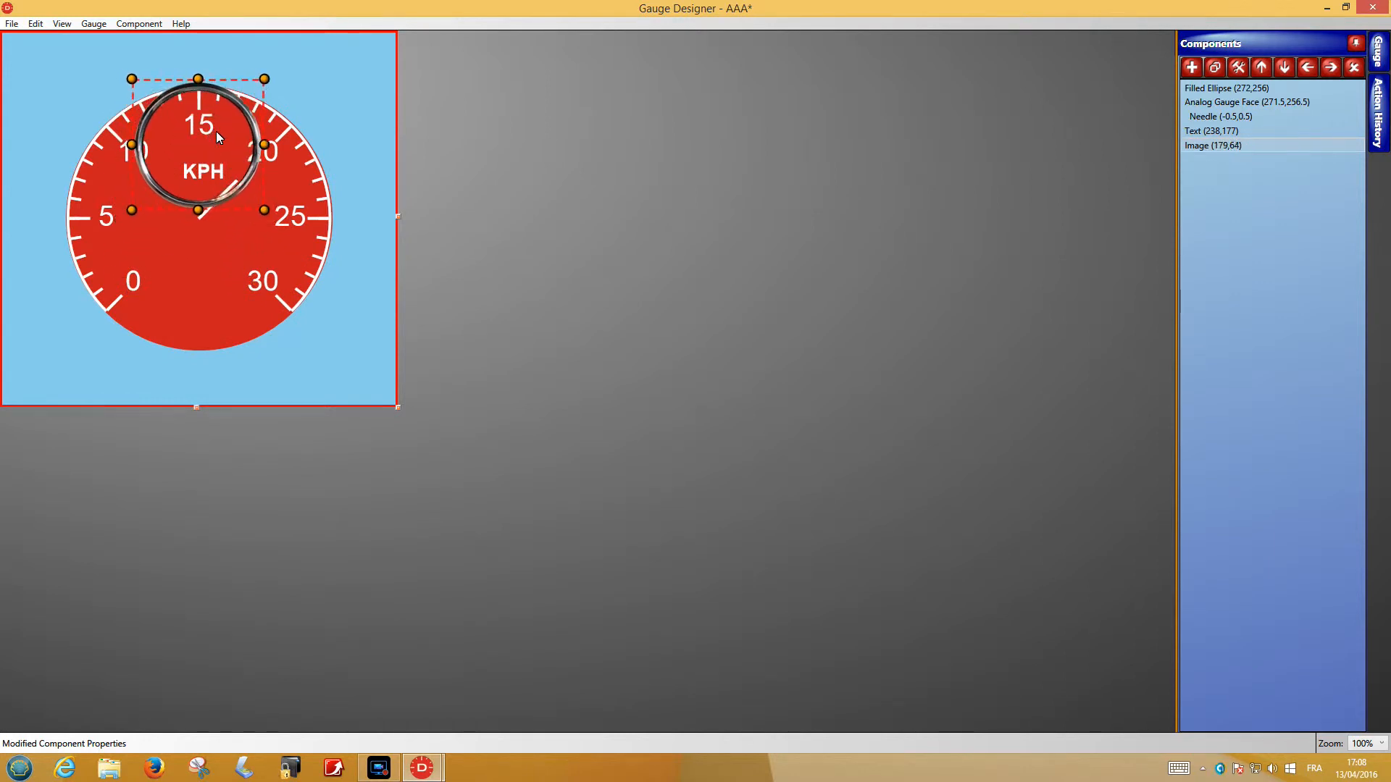
{"action": "left_click_drag", "start_coordinate": [196, 212], "coordinate": [168, 368]}
{"action": "left_click_drag", "start_coordinate": [272, 223], "coordinate": [343, 226]}
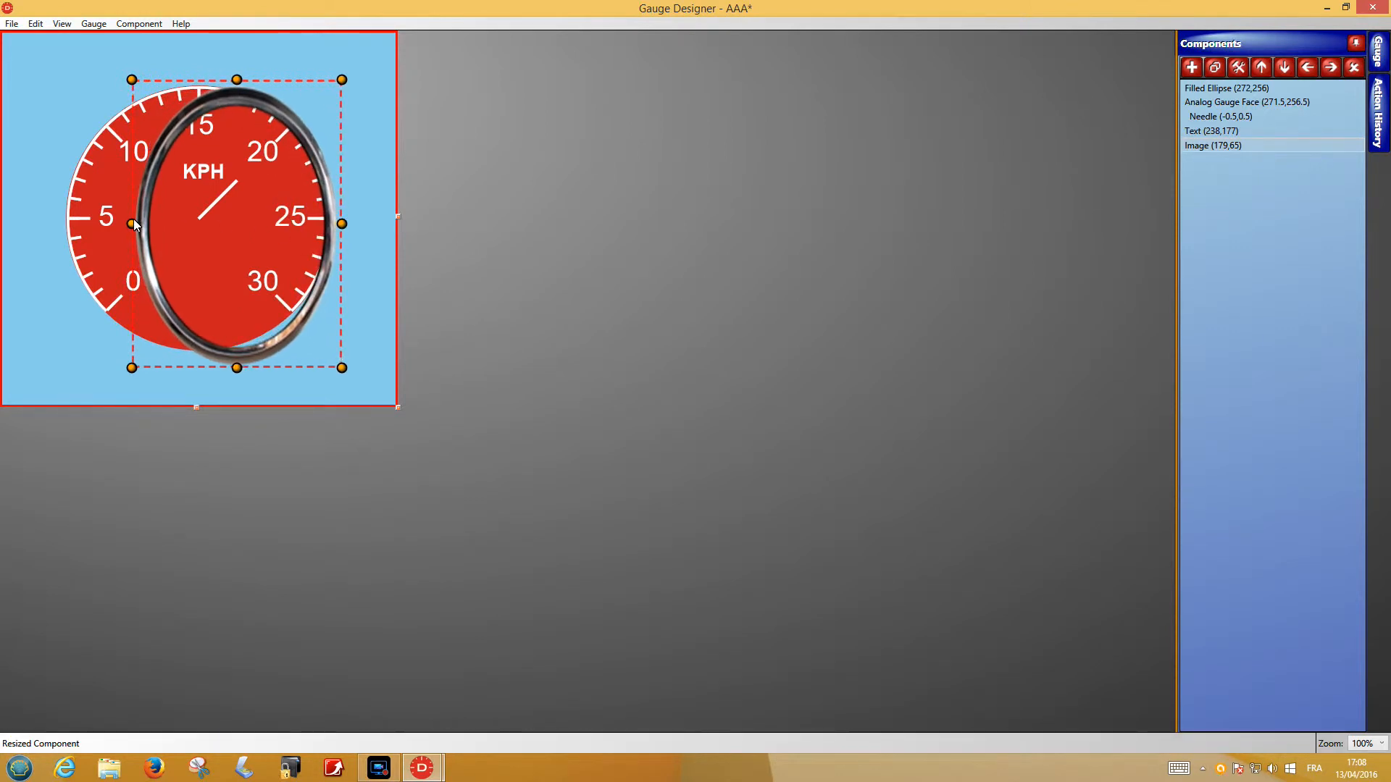
{"action": "left_click_drag", "start_coordinate": [133, 224], "coordinate": [53, 217]}
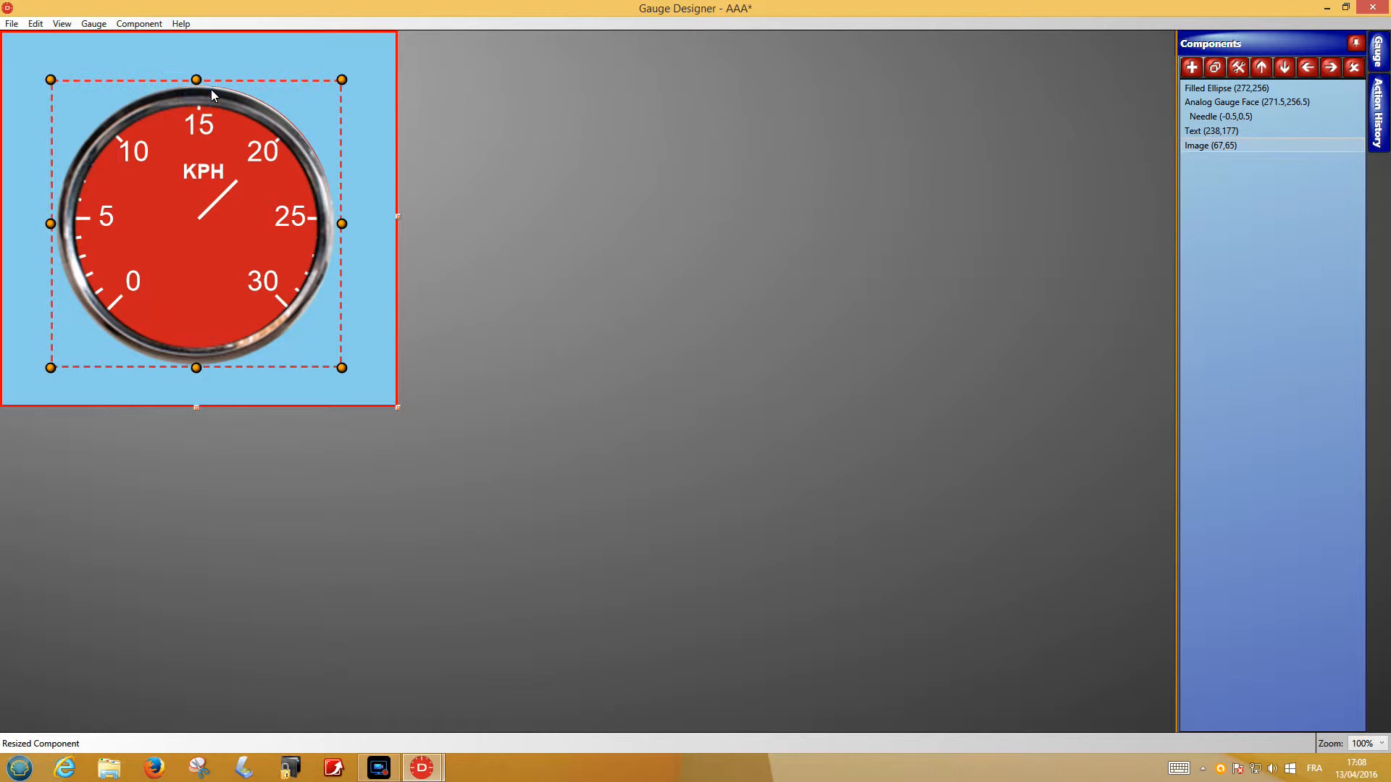
- Shift the bezel image up and enlarge it on all sides to frame the dial's tick marks, with its origin at about (53,42)
{"action": "left_click_drag", "start_coordinate": [198, 100], "coordinate": [197, 92]}
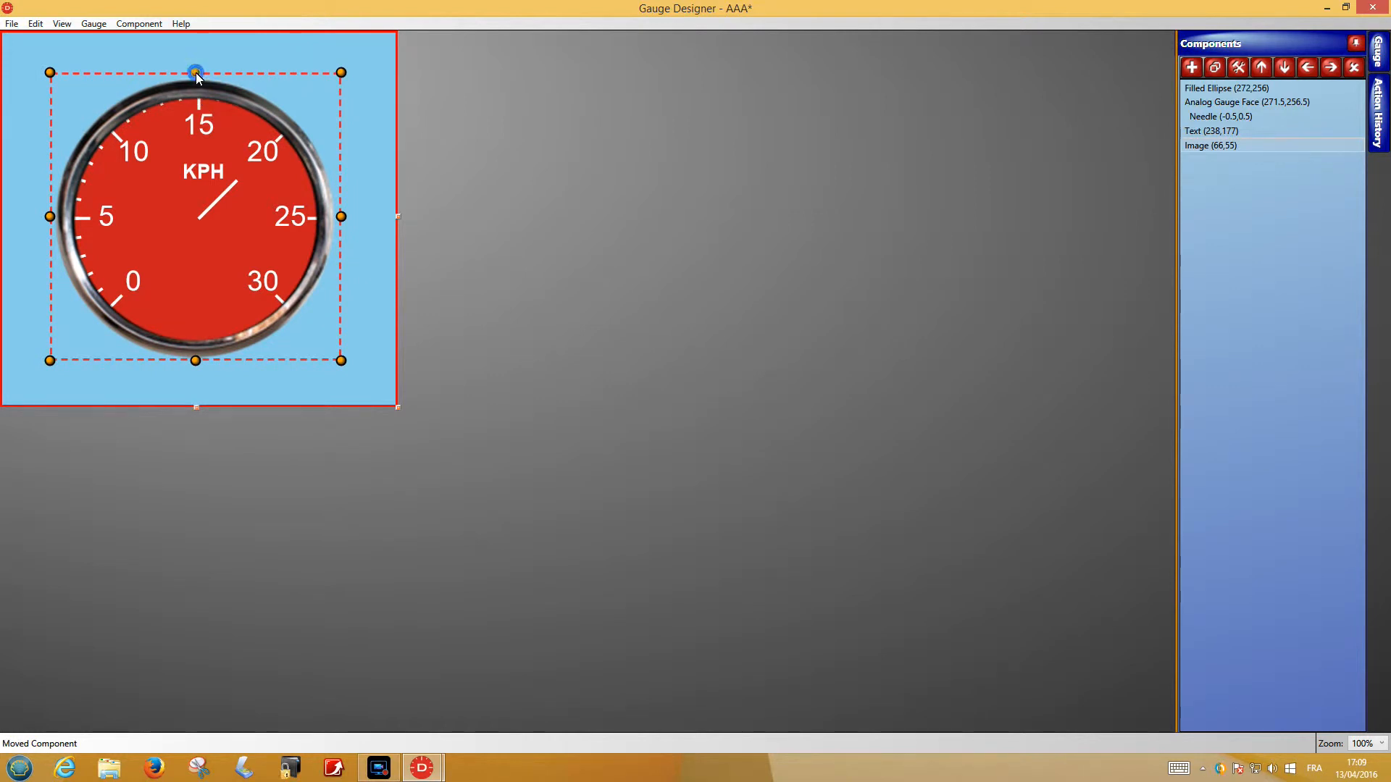
{"action": "left_click_drag", "start_coordinate": [199, 75], "coordinate": [200, 63]}
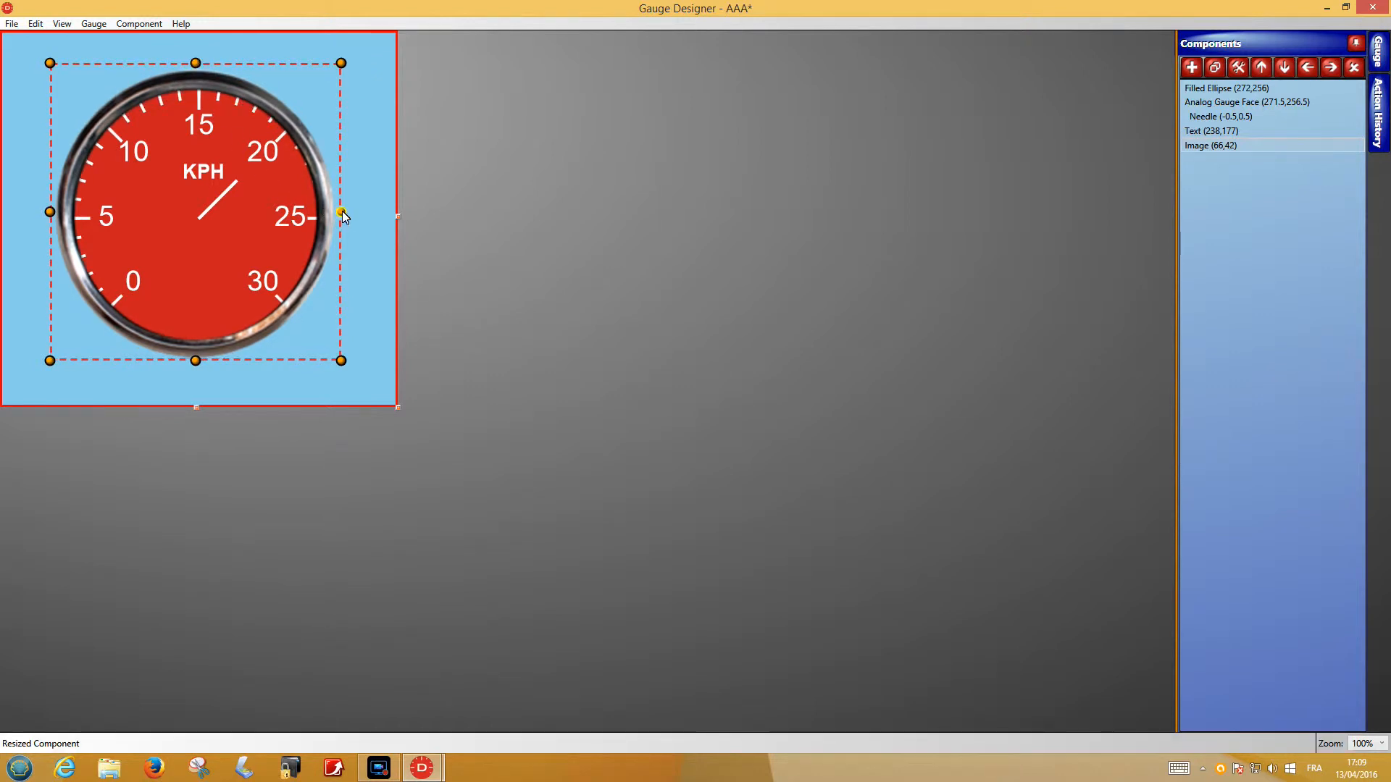
{"action": "left_click_drag", "start_coordinate": [345, 215], "coordinate": [357, 216]}
{"action": "left_click_drag", "start_coordinate": [197, 362], "coordinate": [202, 368]}
{"action": "left_click_drag", "start_coordinate": [50, 216], "coordinate": [40, 219]}
{"action": "left_click", "coordinate": [265, 402]}
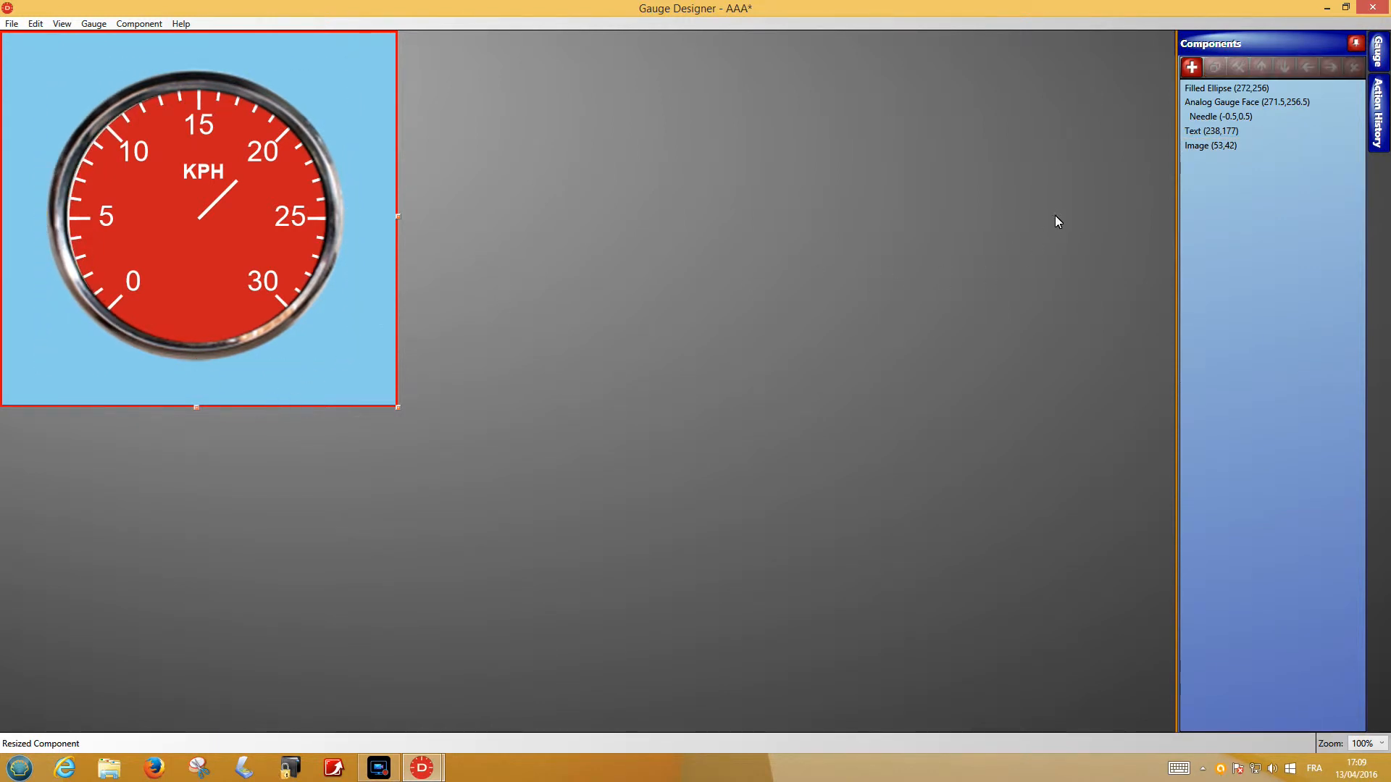
- Add a second Image component and load DJIFooterLogo.png as its image file
{"action": "left_click", "coordinate": [1191, 67]}
{"action": "left_click", "coordinate": [146, 322]}
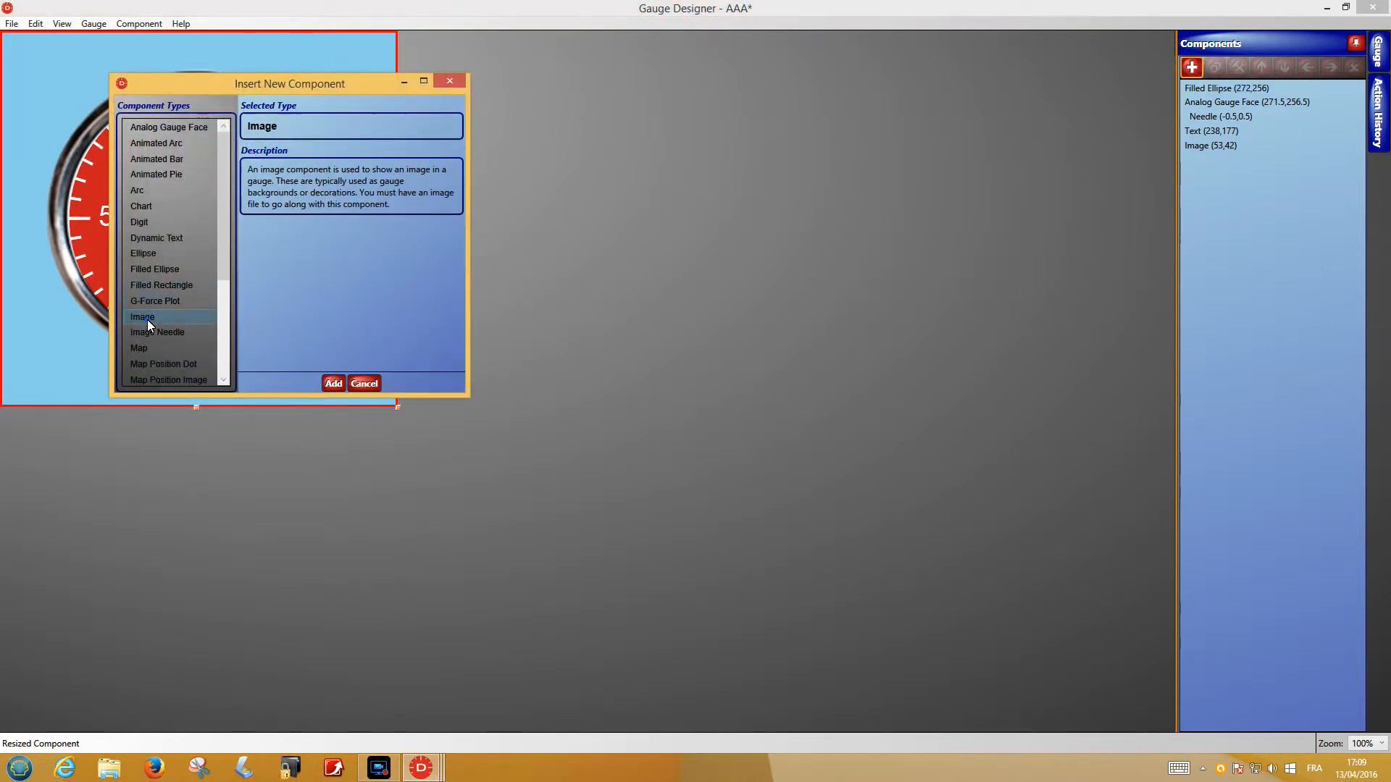
{"action": "left_click", "coordinate": [330, 385]}
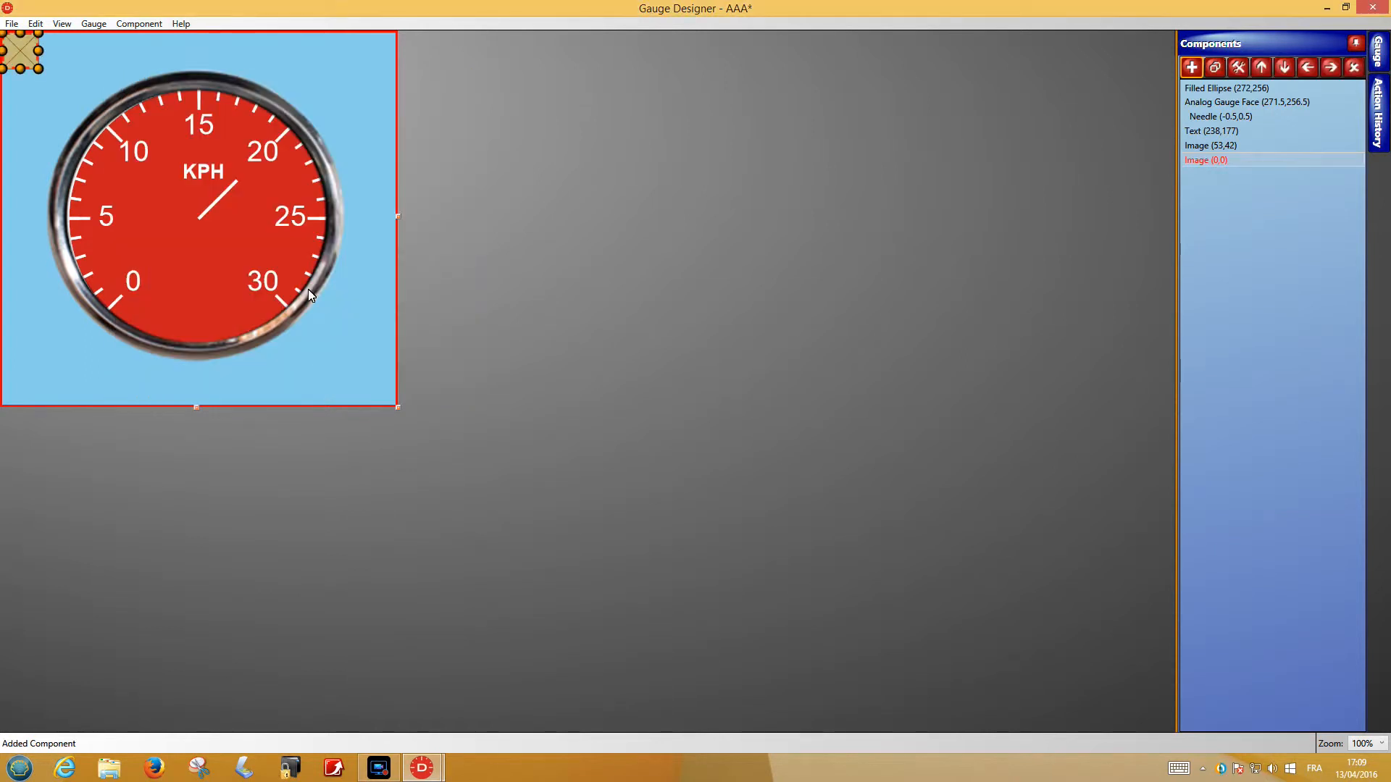
{"action": "double_click", "coordinate": [16, 56]}
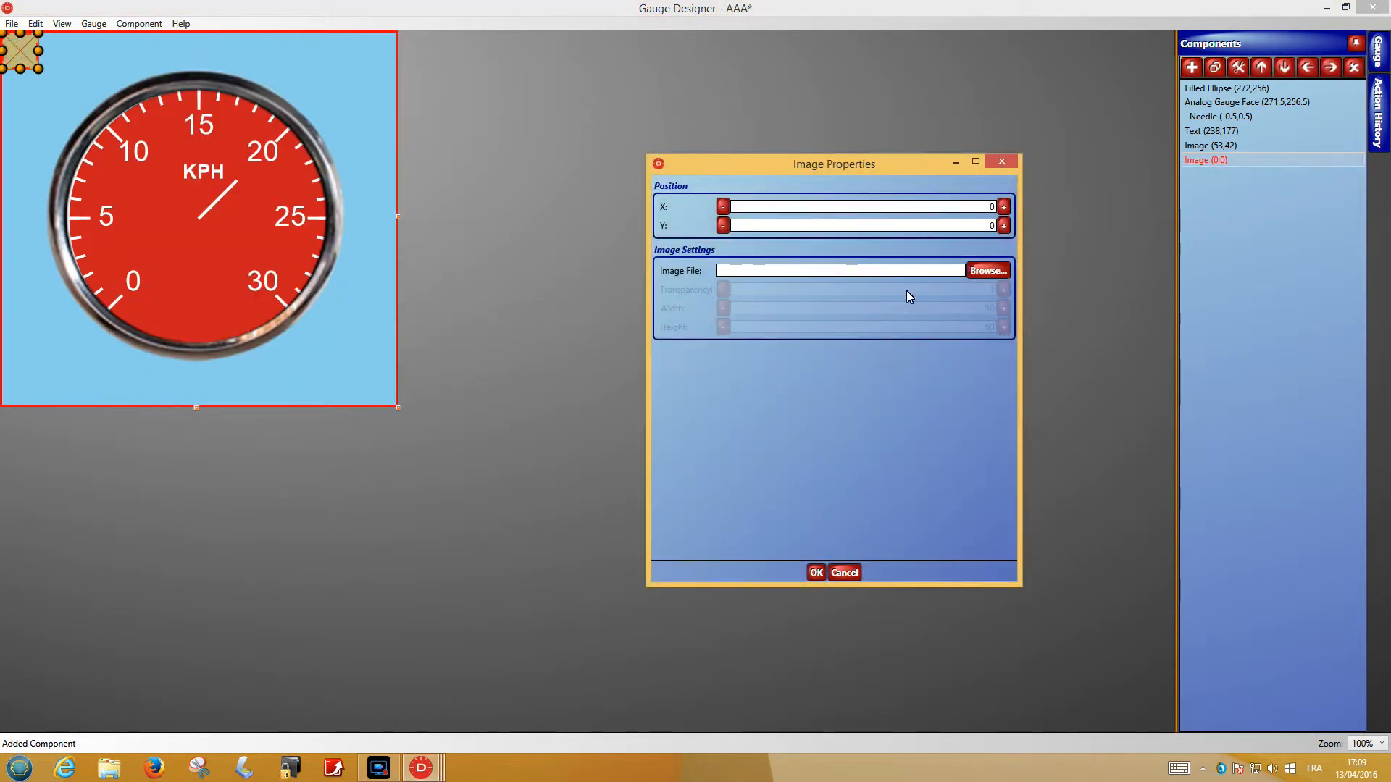
{"action": "left_click", "coordinate": [981, 271]}
{"action": "left_click", "coordinate": [995, 301]}
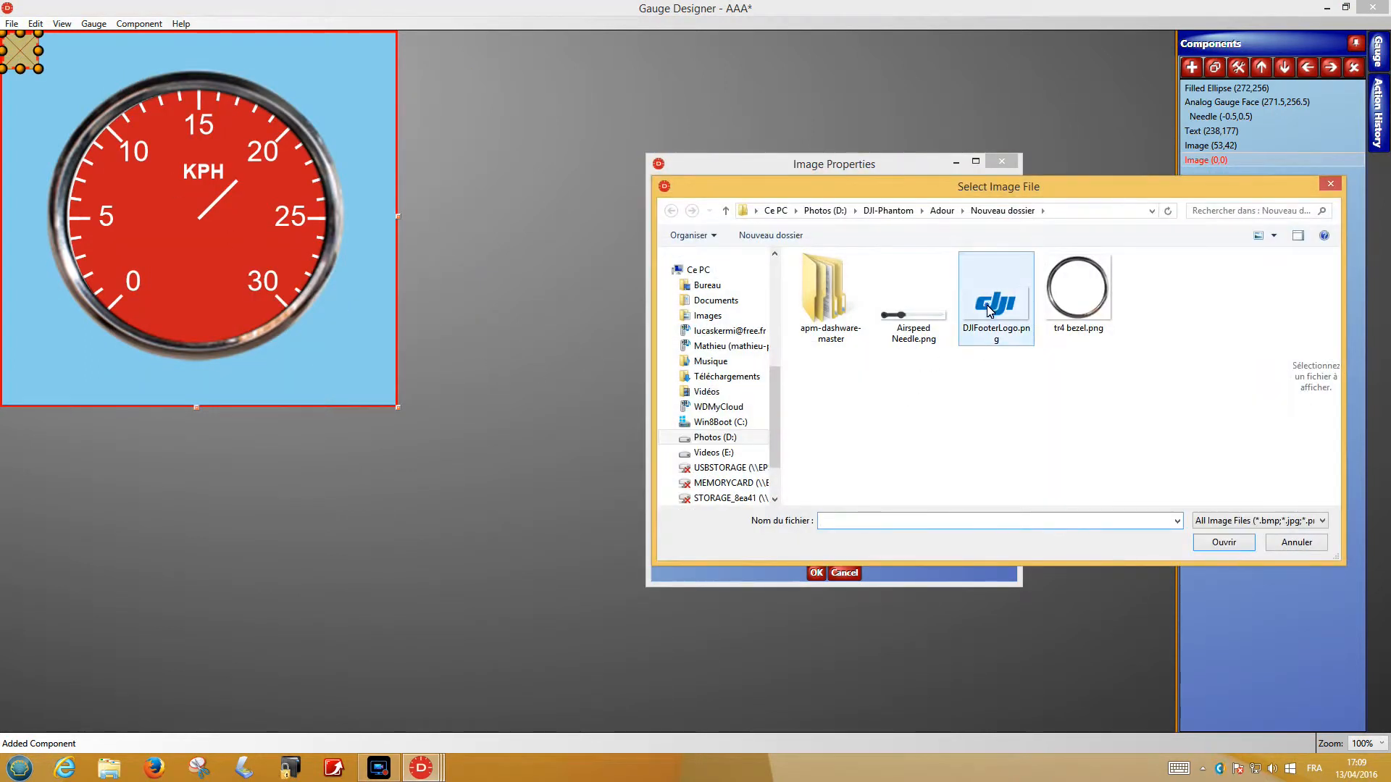
{"action": "left_click", "coordinate": [1222, 543]}
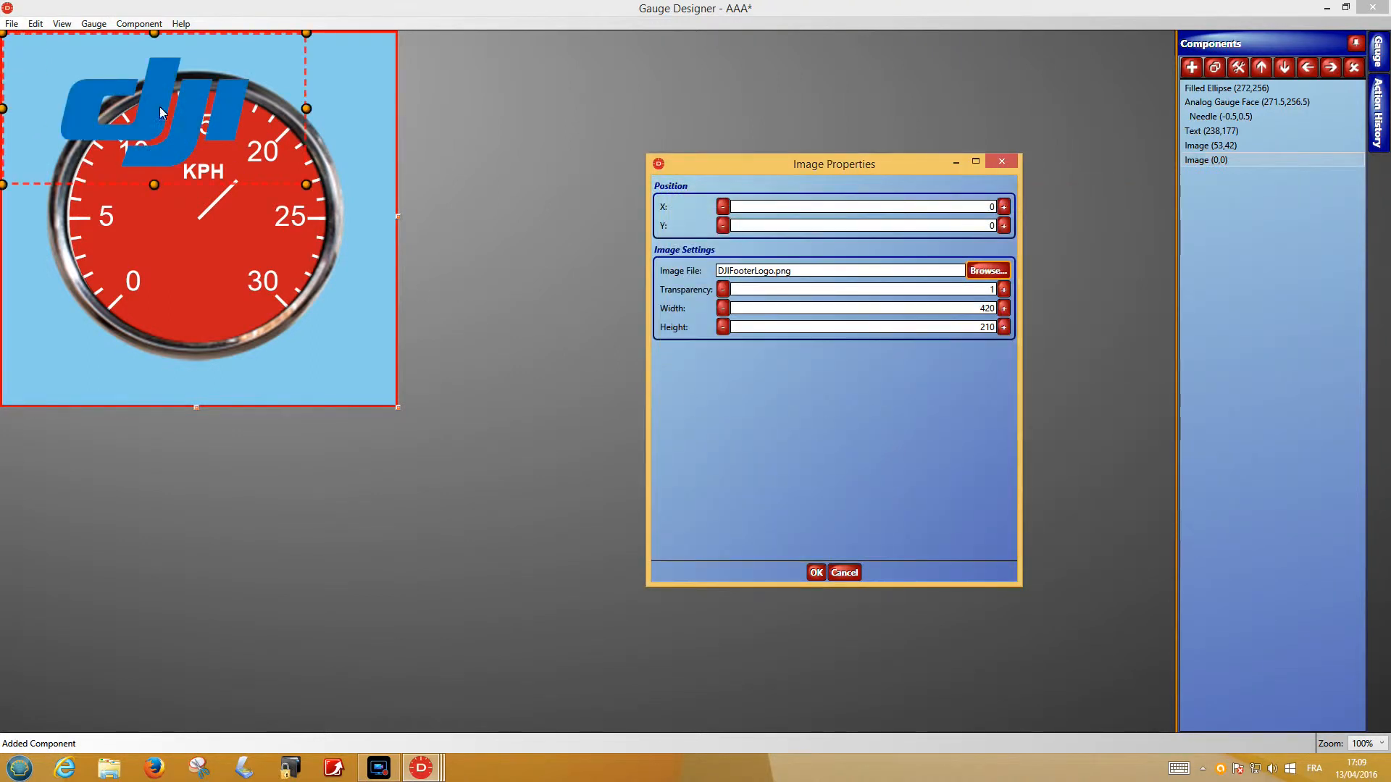
- Apply the DJI logo's properties, shrink it to about half size and place it below the dial's centre at about (157,253)
{"action": "left_click", "coordinate": [815, 573]}
{"action": "left_click_drag", "start_coordinate": [307, 183], "coordinate": [191, 108]}
{"action": "left_click_drag", "start_coordinate": [85, 82], "coordinate": [194, 265]}
{"action": "left_click", "coordinate": [304, 333]}
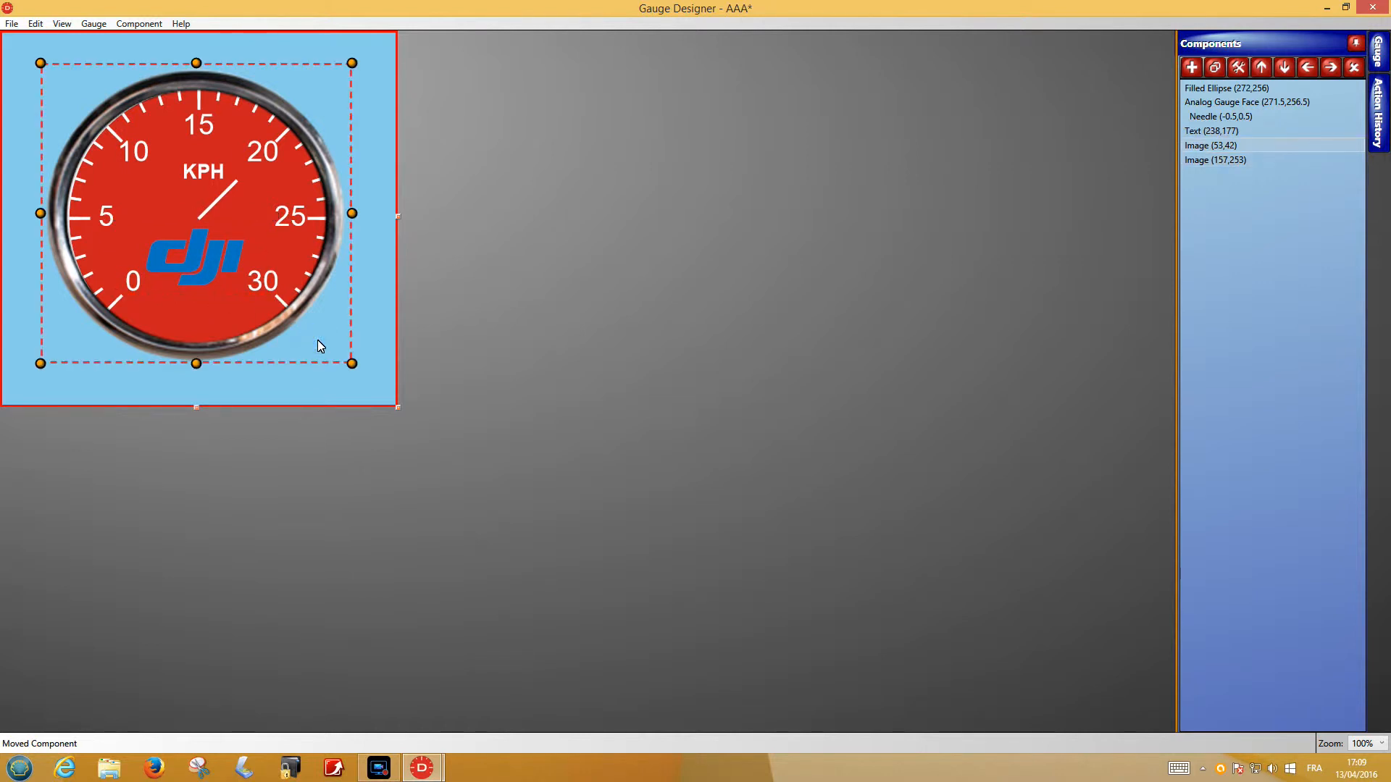
{"action": "left_click", "coordinate": [391, 283]}
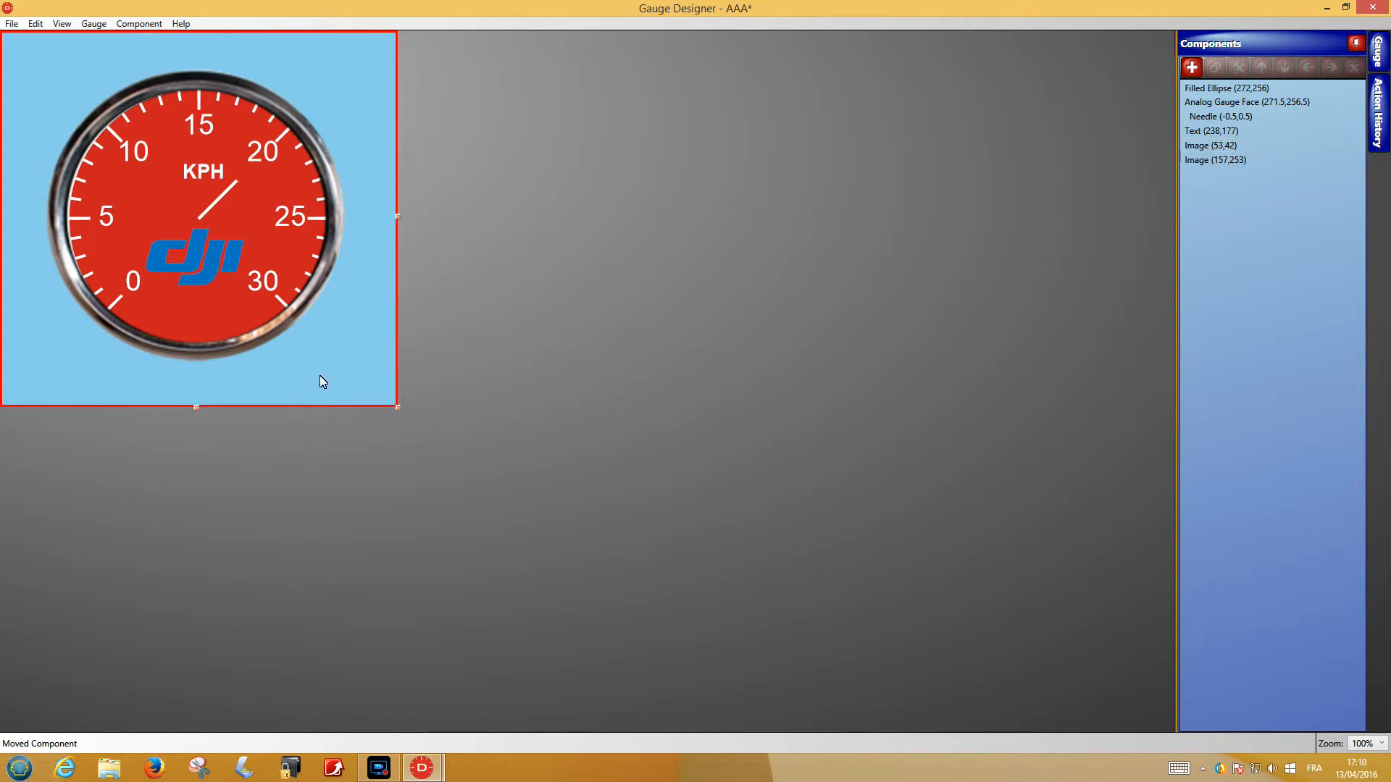
- Set the needle's Line Length to 93 and apply its properties
{"action": "left_click", "coordinate": [236, 181]}
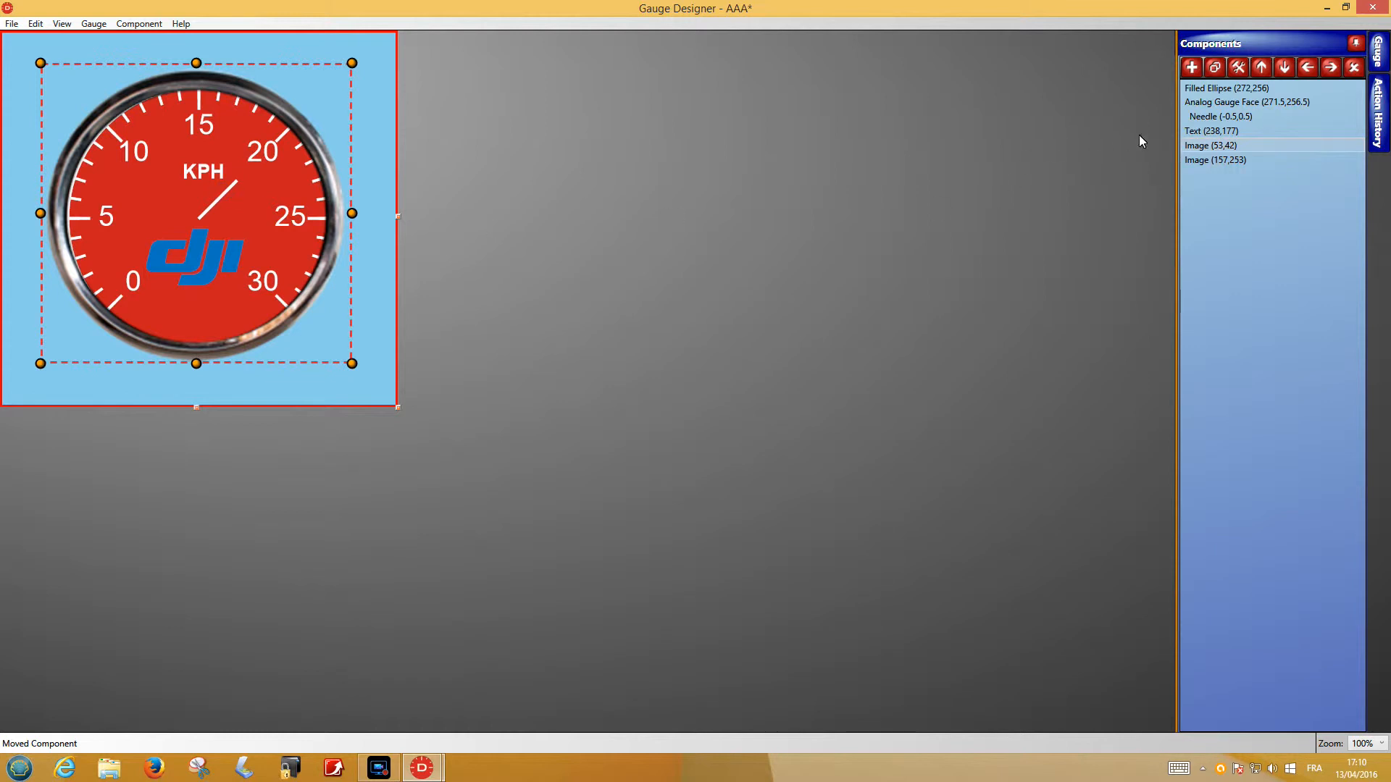
{"action": "double_click", "coordinate": [1207, 117]}
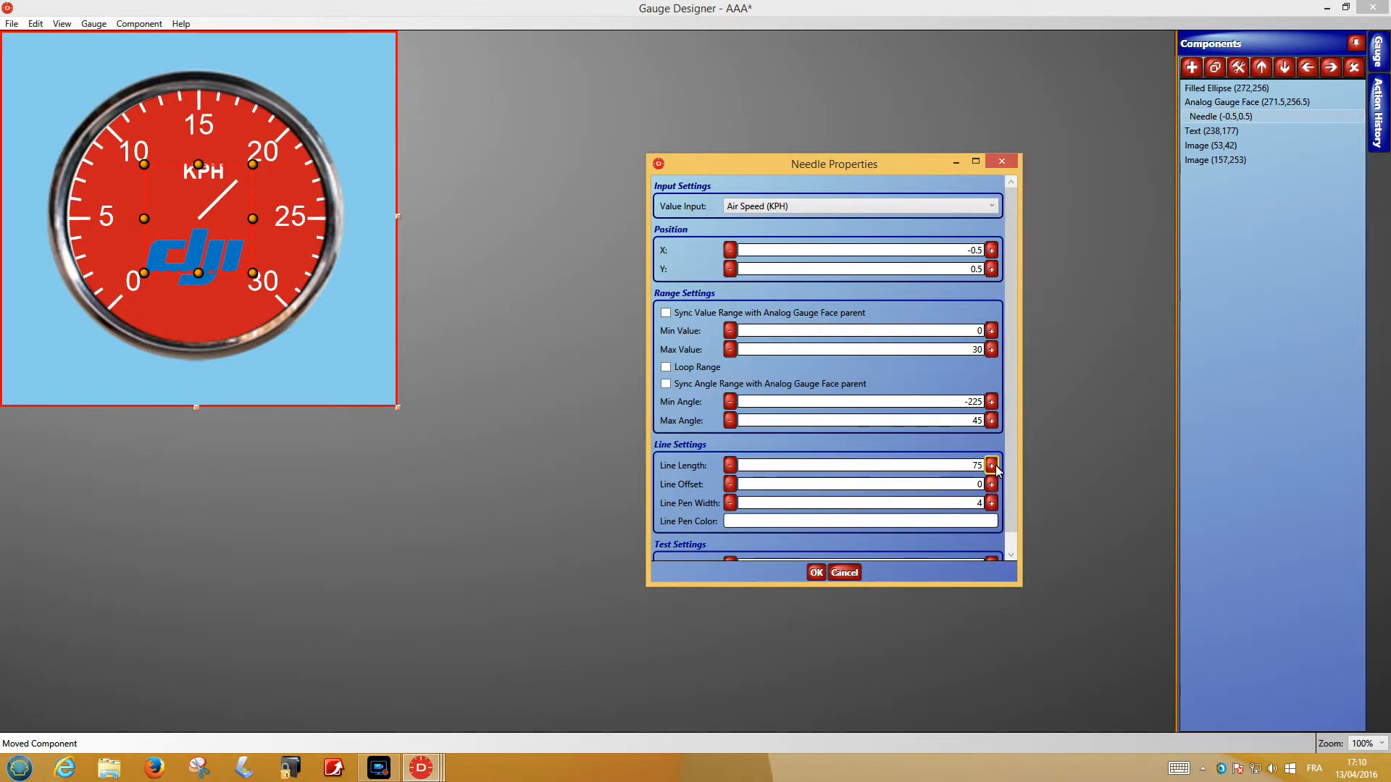
{"action": "left_click_drag", "start_coordinate": [996, 469], "coordinate": [996, 469]}
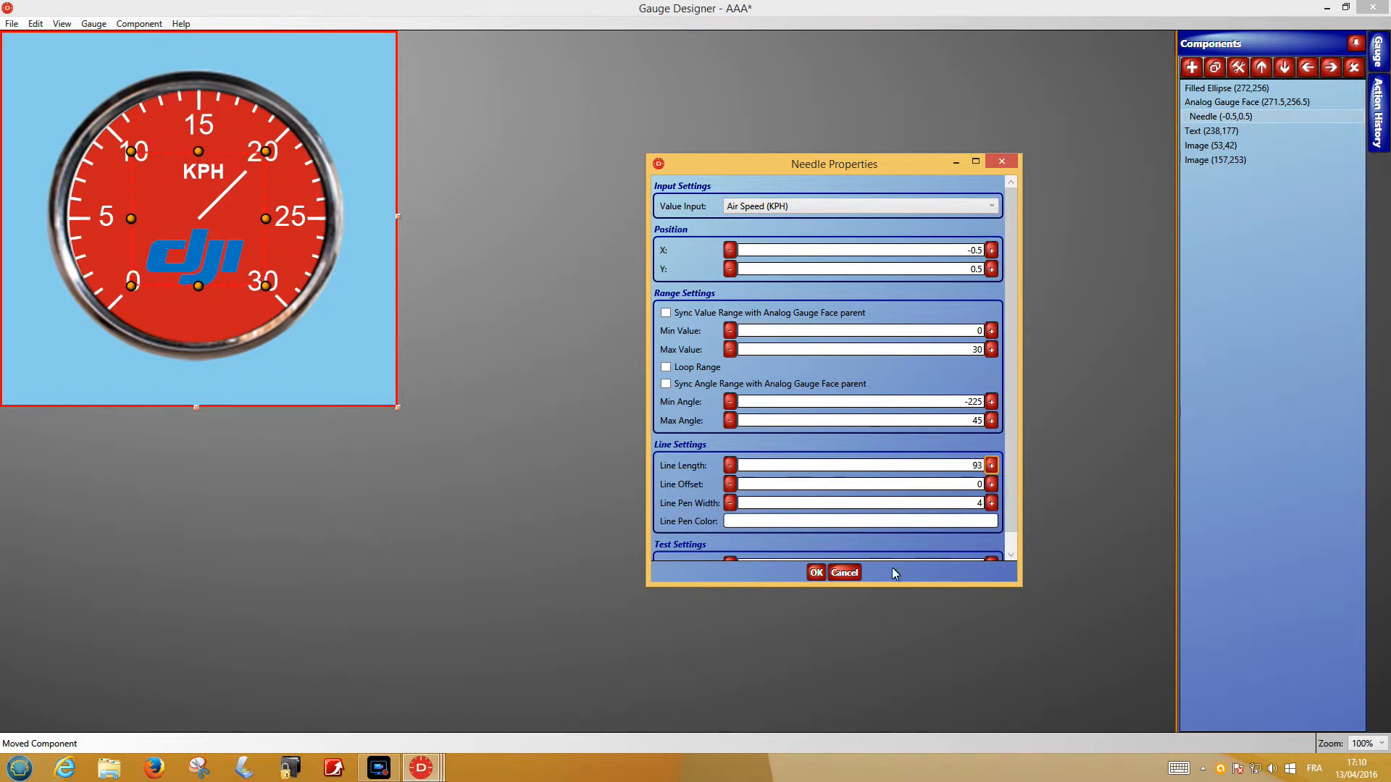
{"action": "left_click", "coordinate": [815, 573]}
{"action": "left_click", "coordinate": [350, 330]}
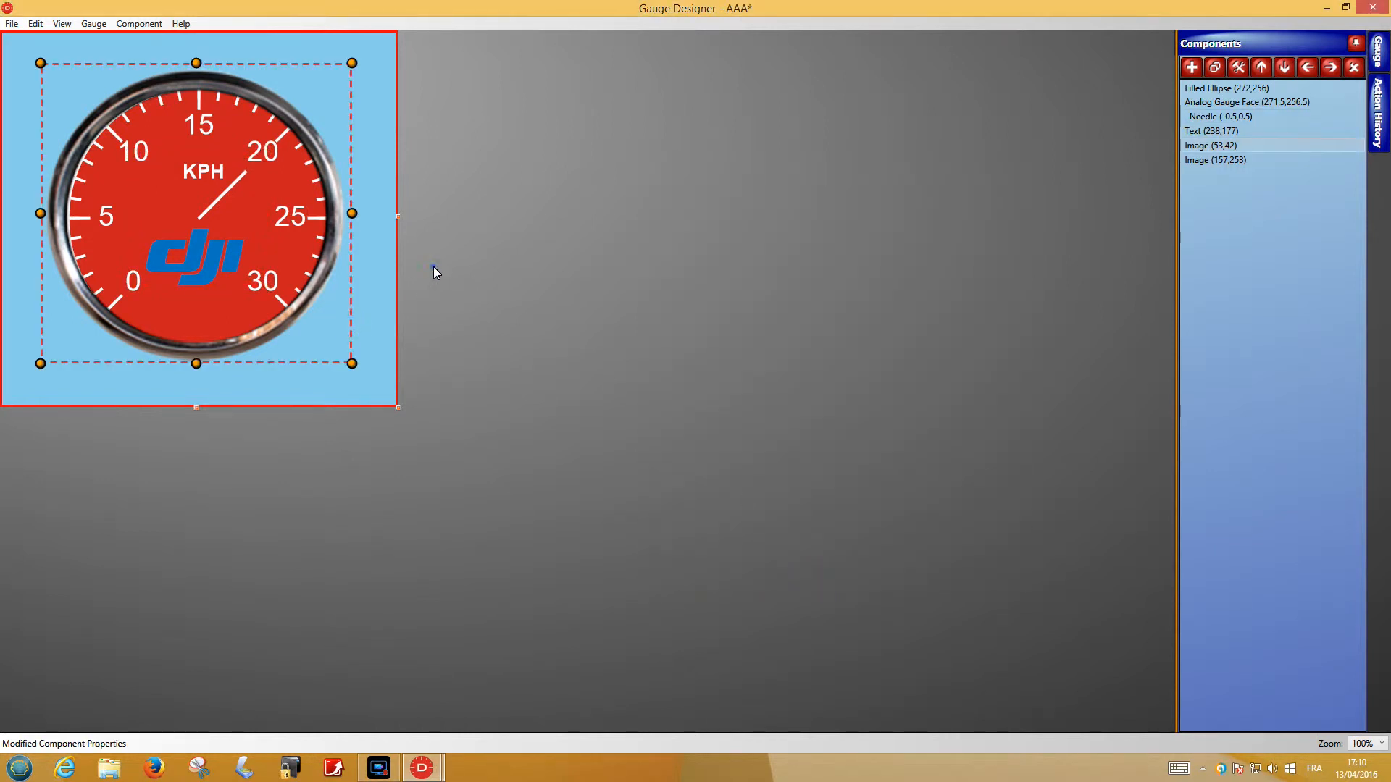
{"action": "left_click", "coordinate": [377, 380]}
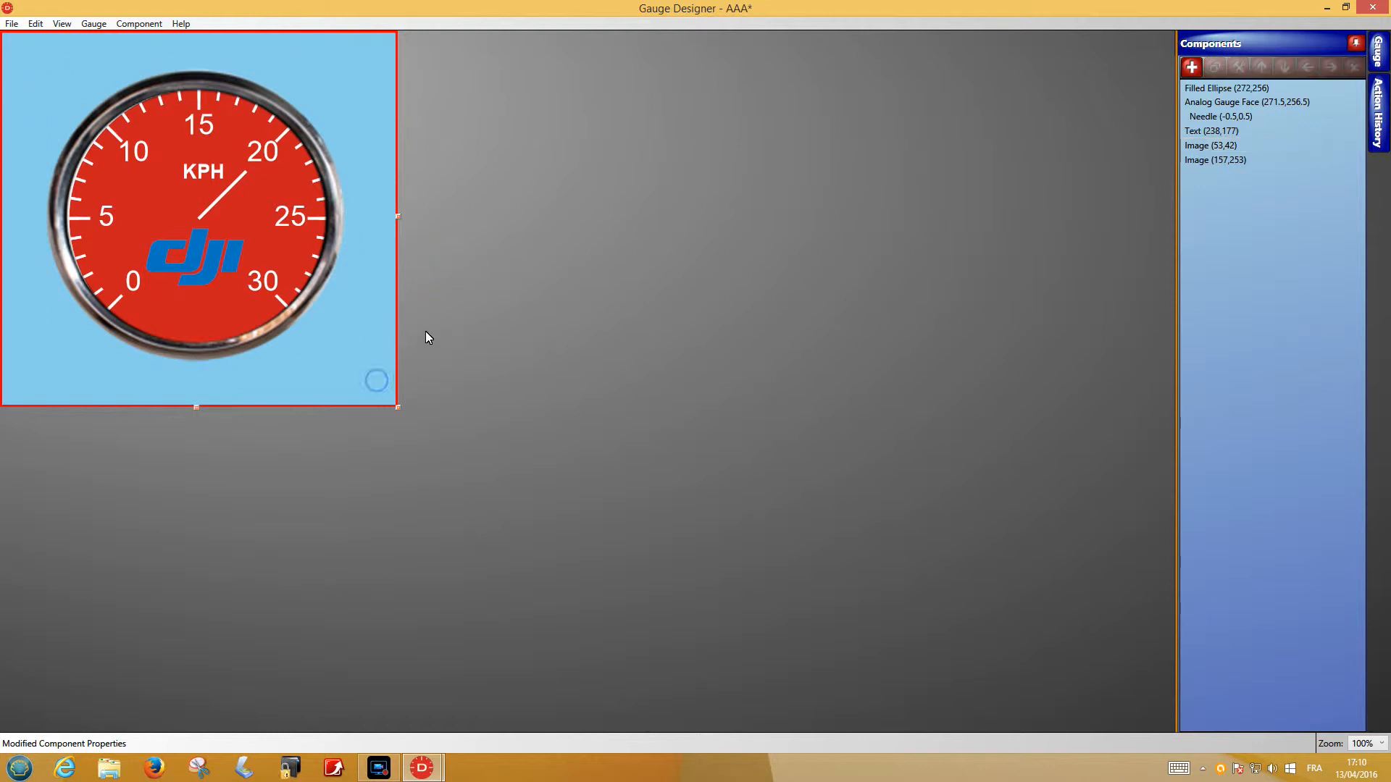
- Auto-fit the gauge to its components and close the designer, saving the changes
{"action": "left_click", "coordinate": [94, 26]}
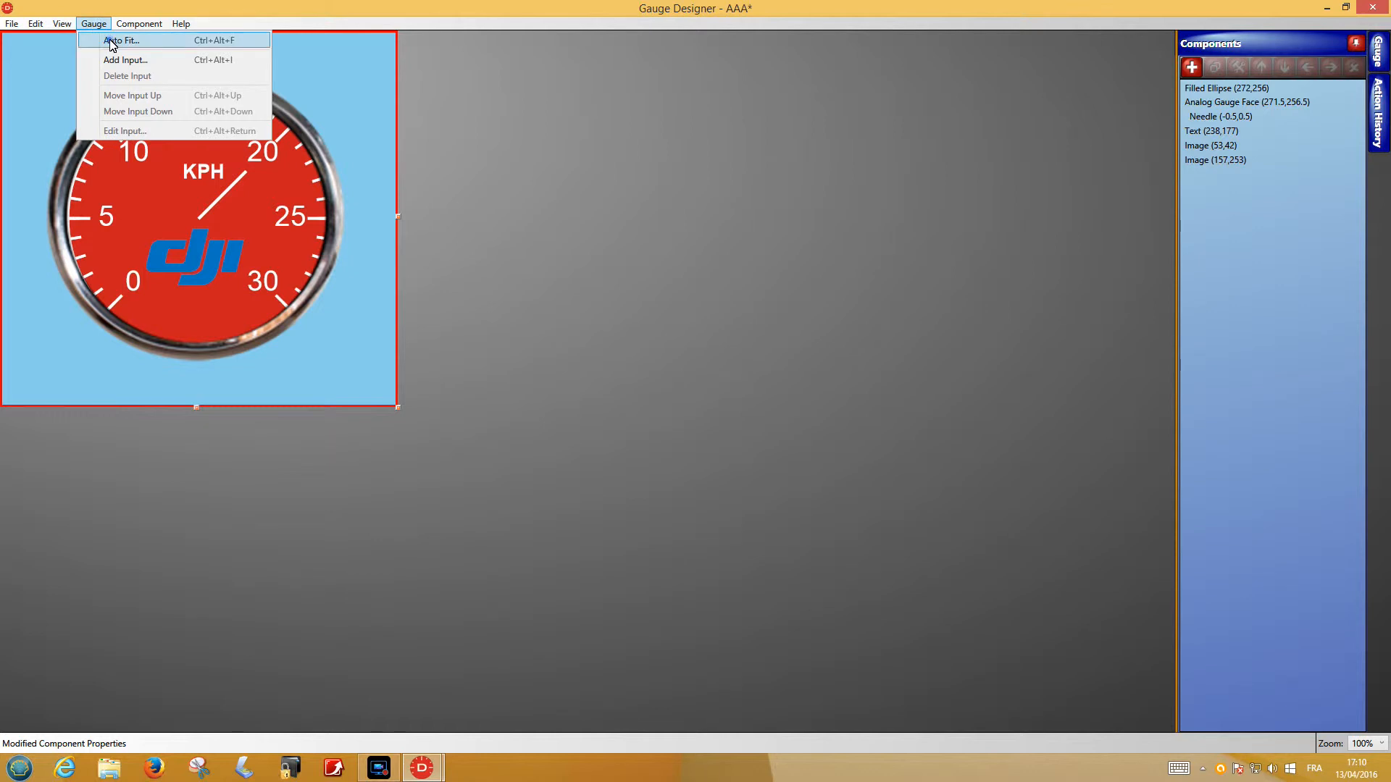
{"action": "left_click", "coordinate": [112, 41]}
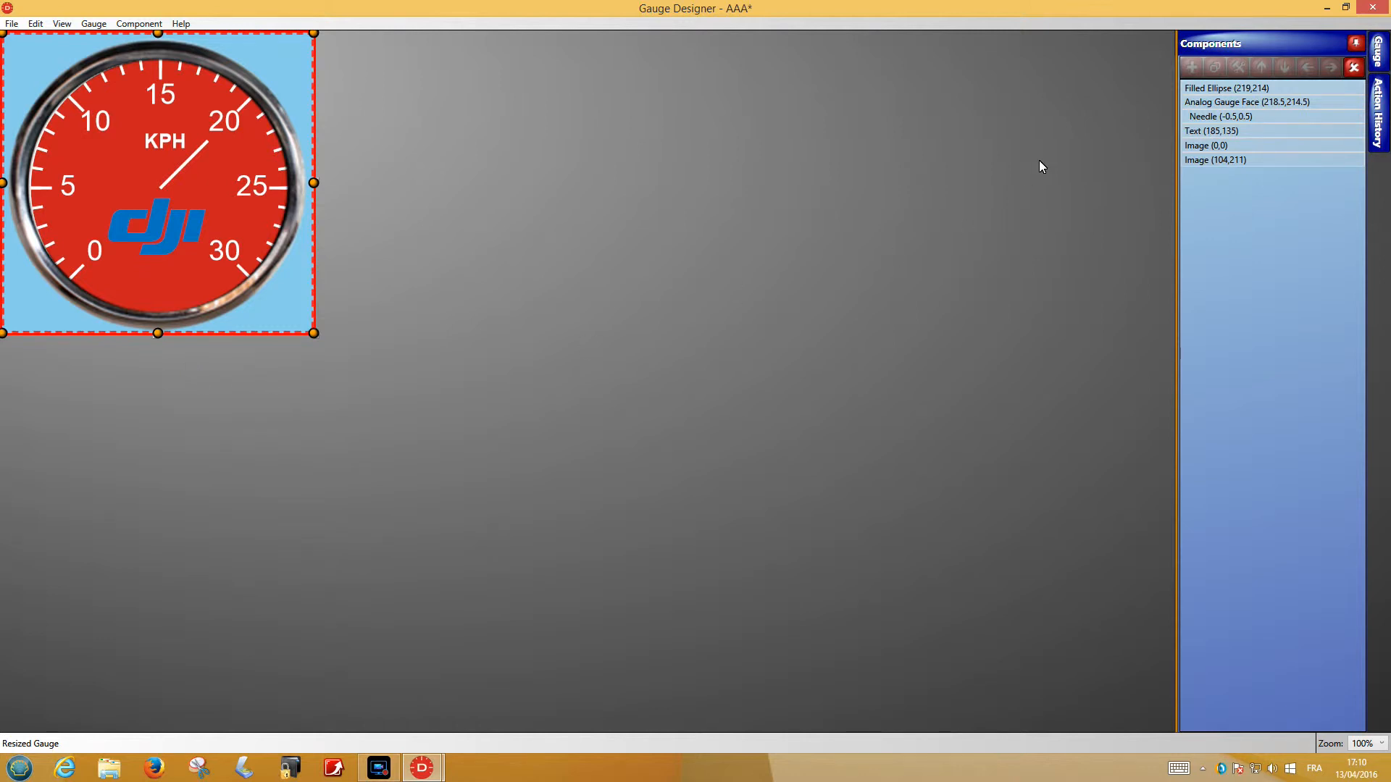
{"action": "left_click", "coordinate": [1371, 7]}
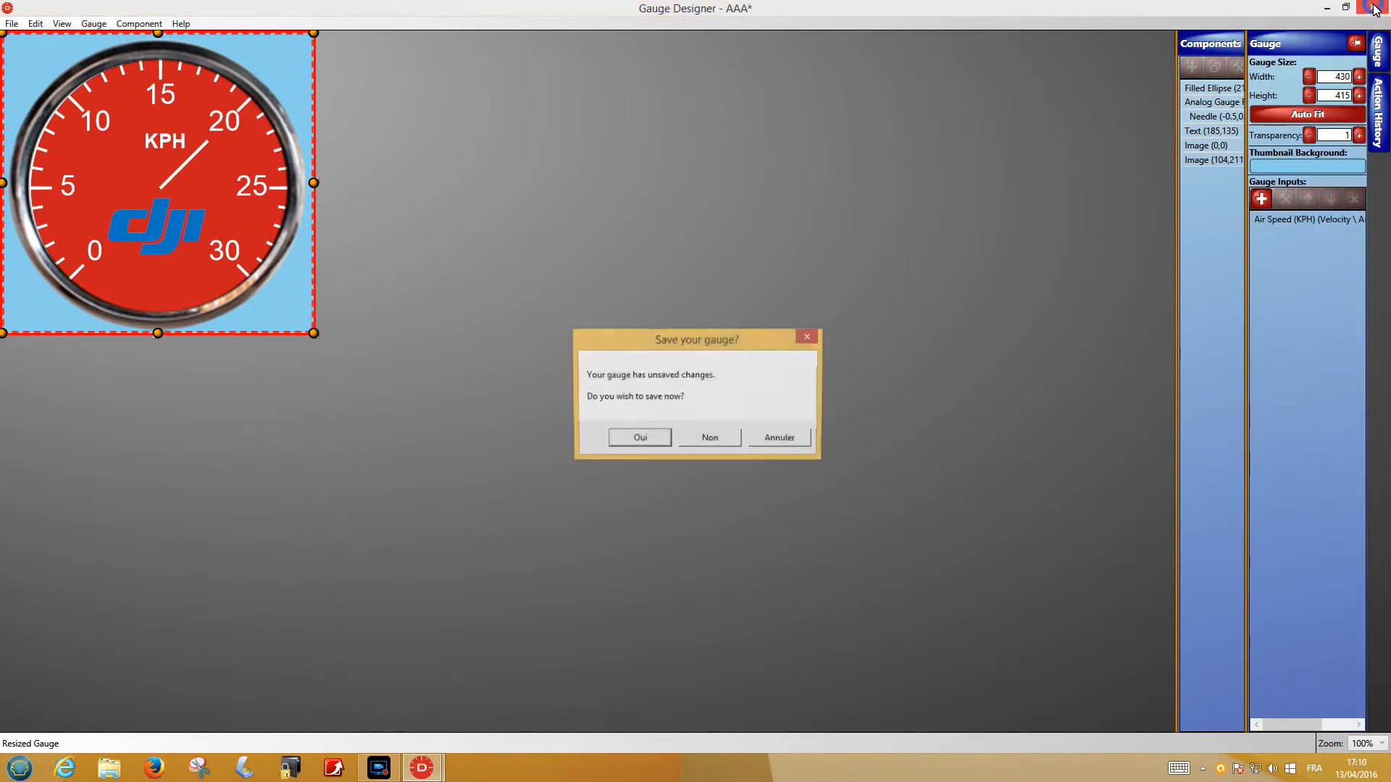
{"action": "left_click", "coordinate": [640, 441]}
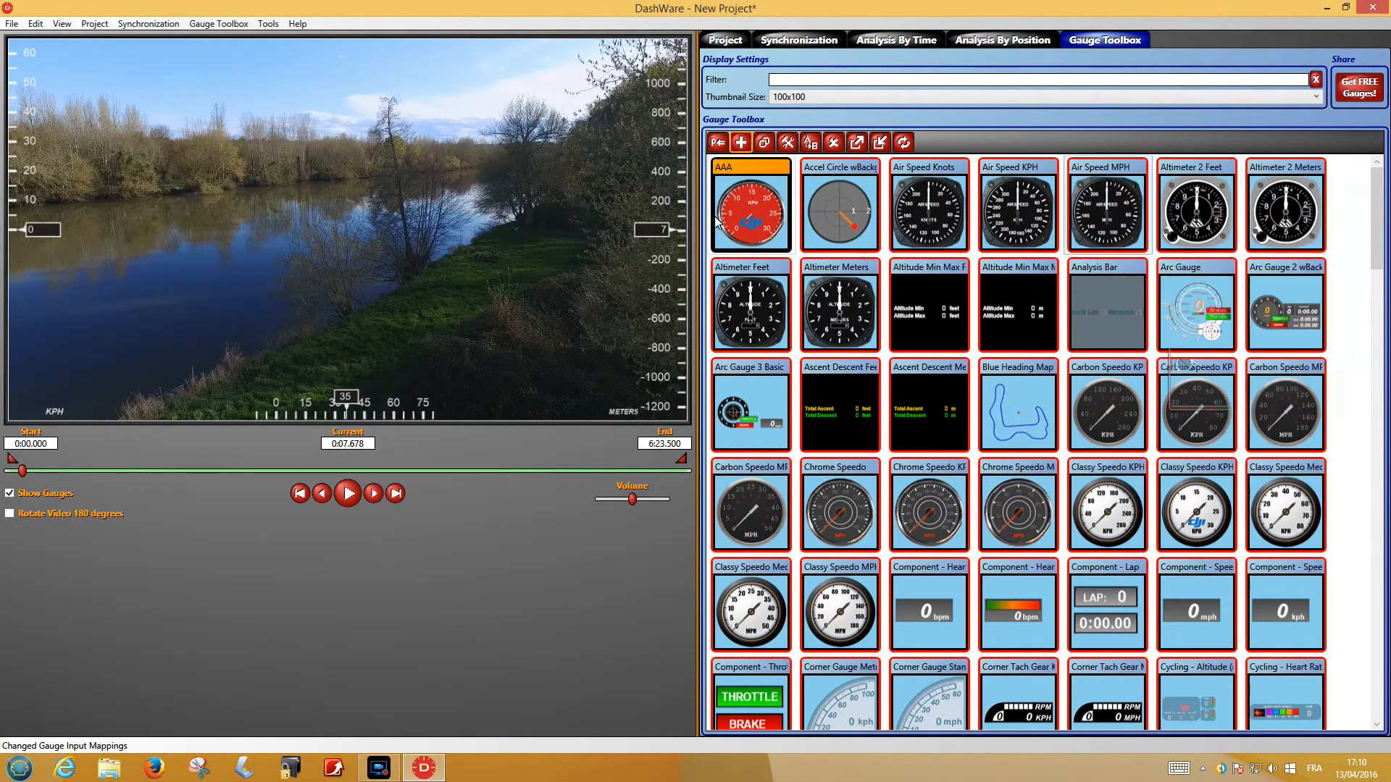
- Add the AAA gauge to the centre of the project video and play the footage from about 0:43 to check the needle
{"action": "left_click_drag", "start_coordinate": [748, 211], "coordinate": [373, 281]}
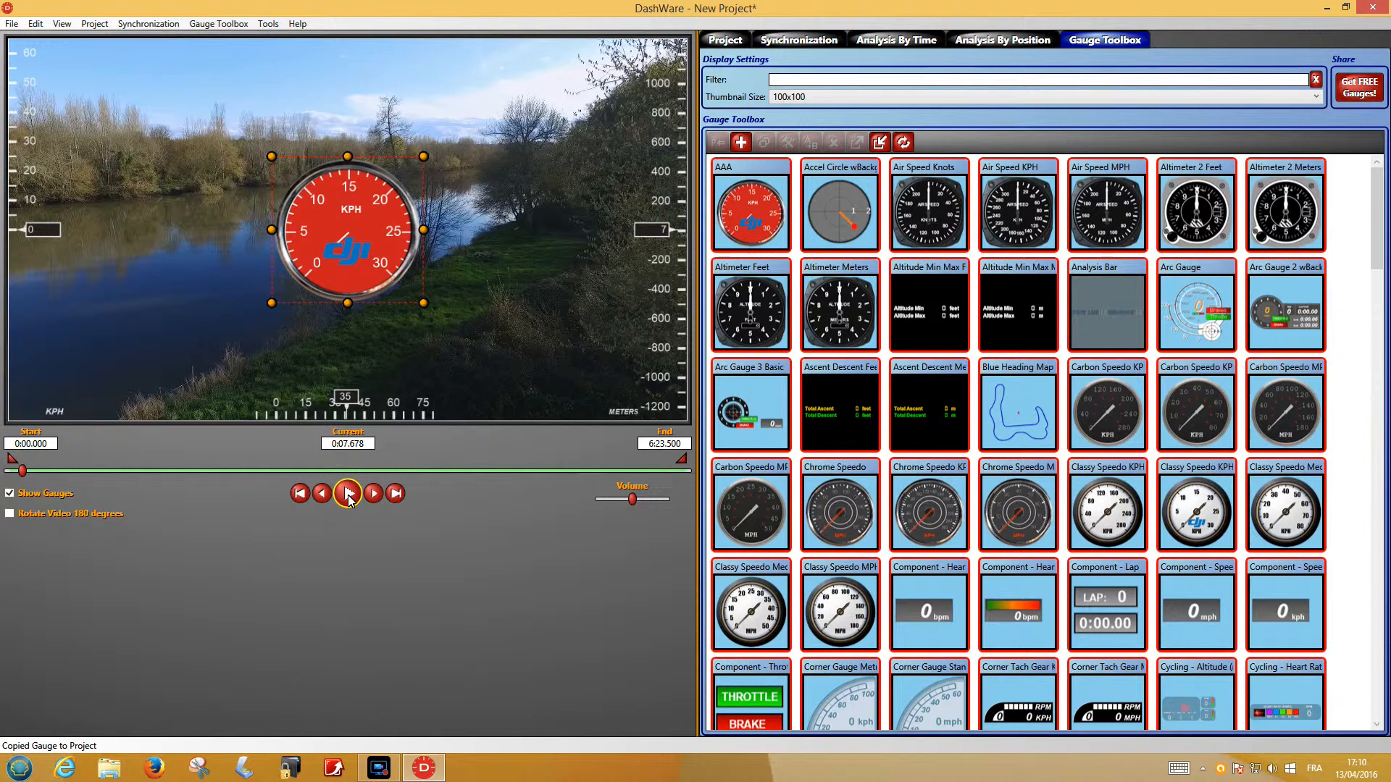
{"action": "left_click", "coordinate": [348, 495]}
{"action": "left_click", "coordinate": [349, 495]}
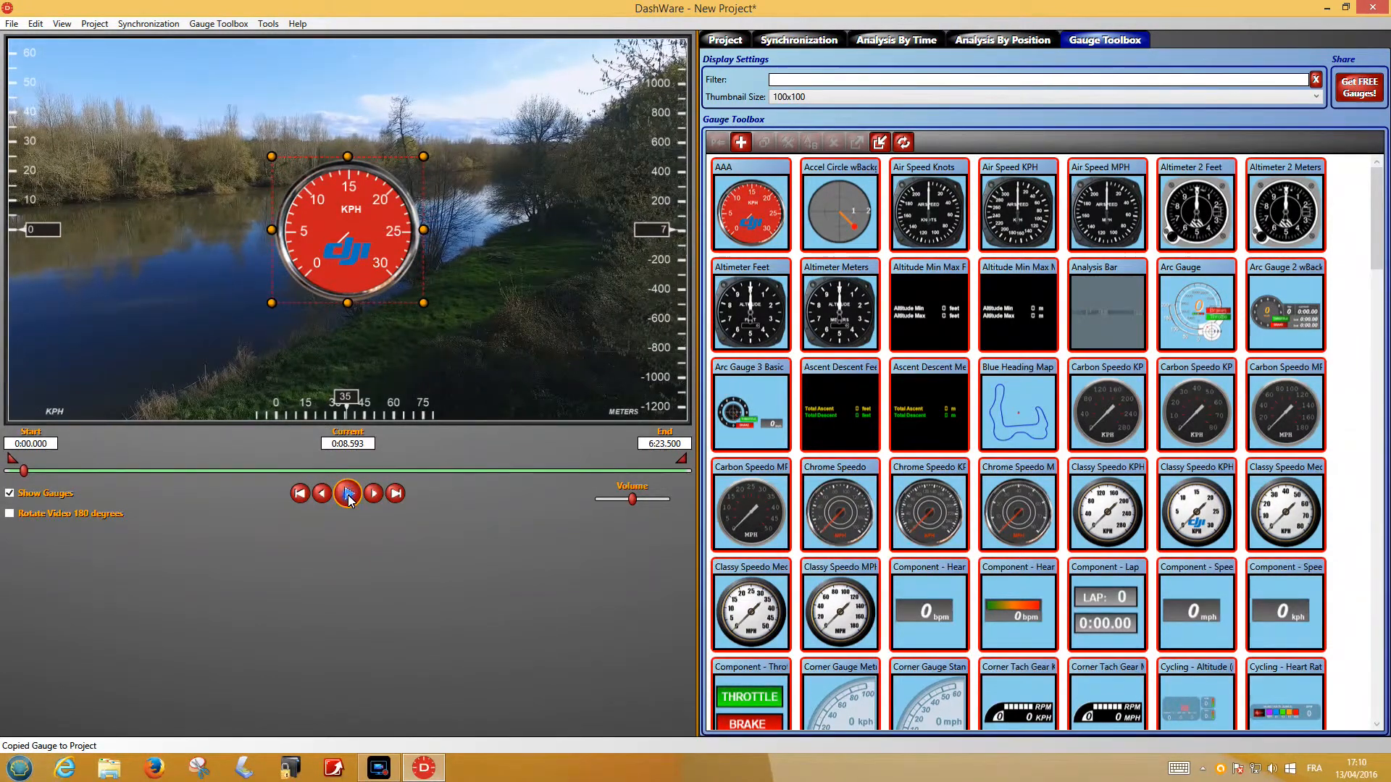
{"action": "left_click_drag", "start_coordinate": [25, 470], "coordinate": [86, 474]}
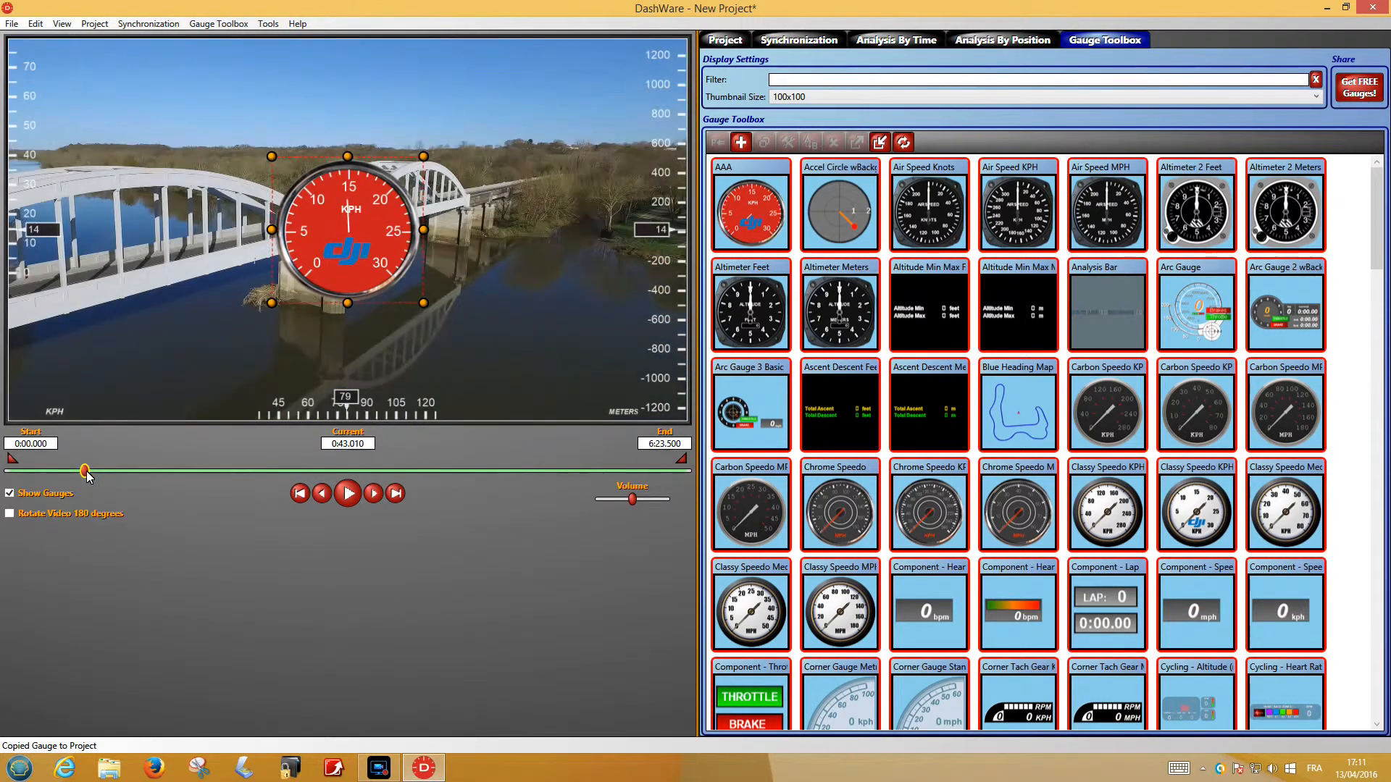
{"action": "left_click", "coordinate": [347, 493]}
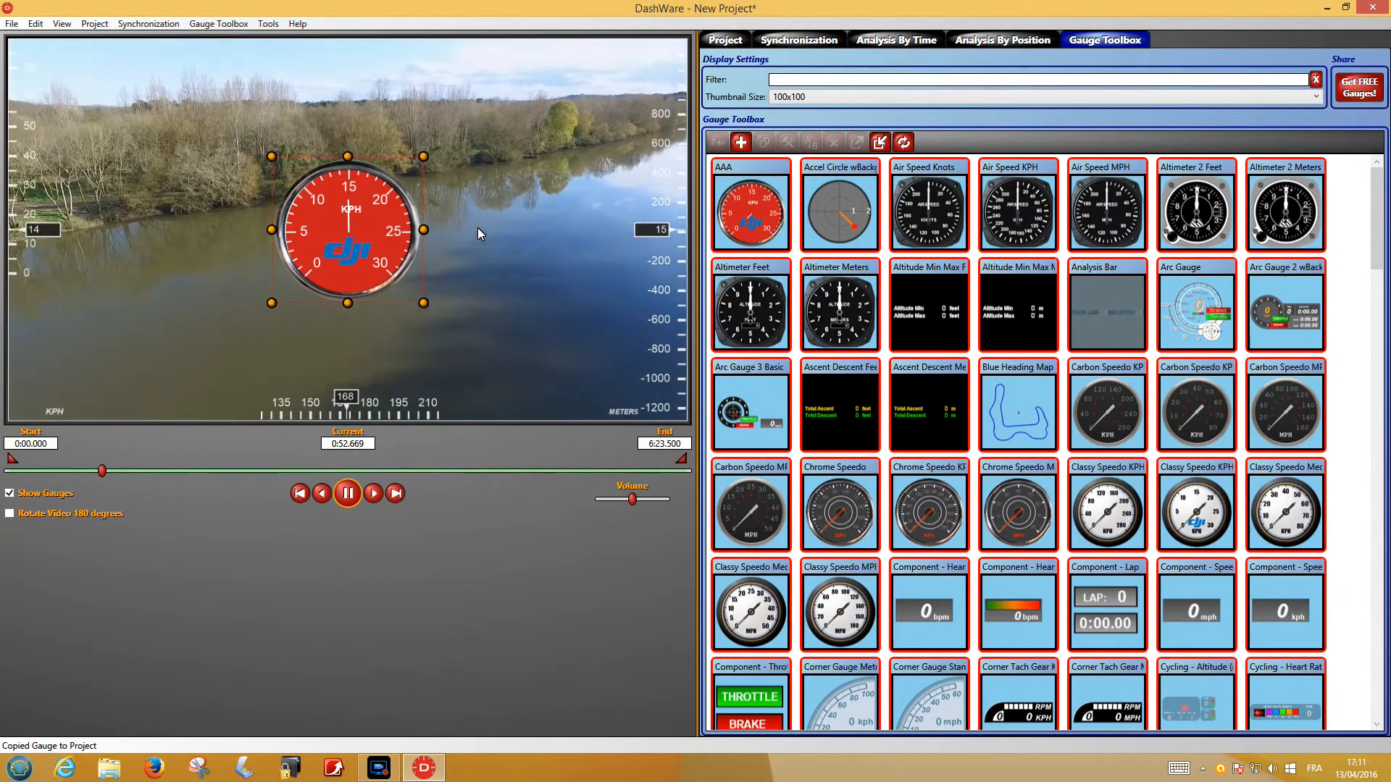
{"action": "left_click", "coordinate": [348, 494]}
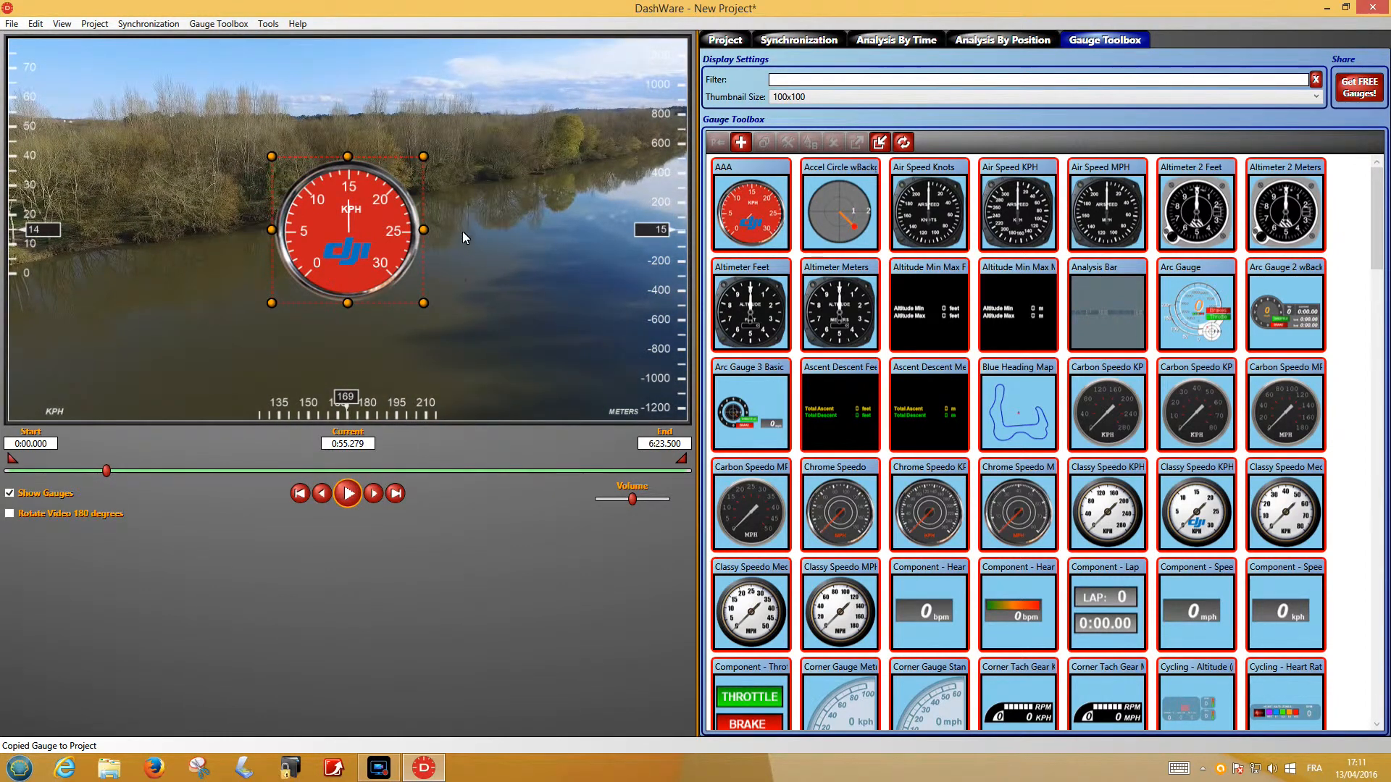
- Open the project's AAA gauge for editing and set the Filled Ellipse's fill color to light blue #FF82A5CF
{"action": "double_click", "coordinate": [366, 241]}
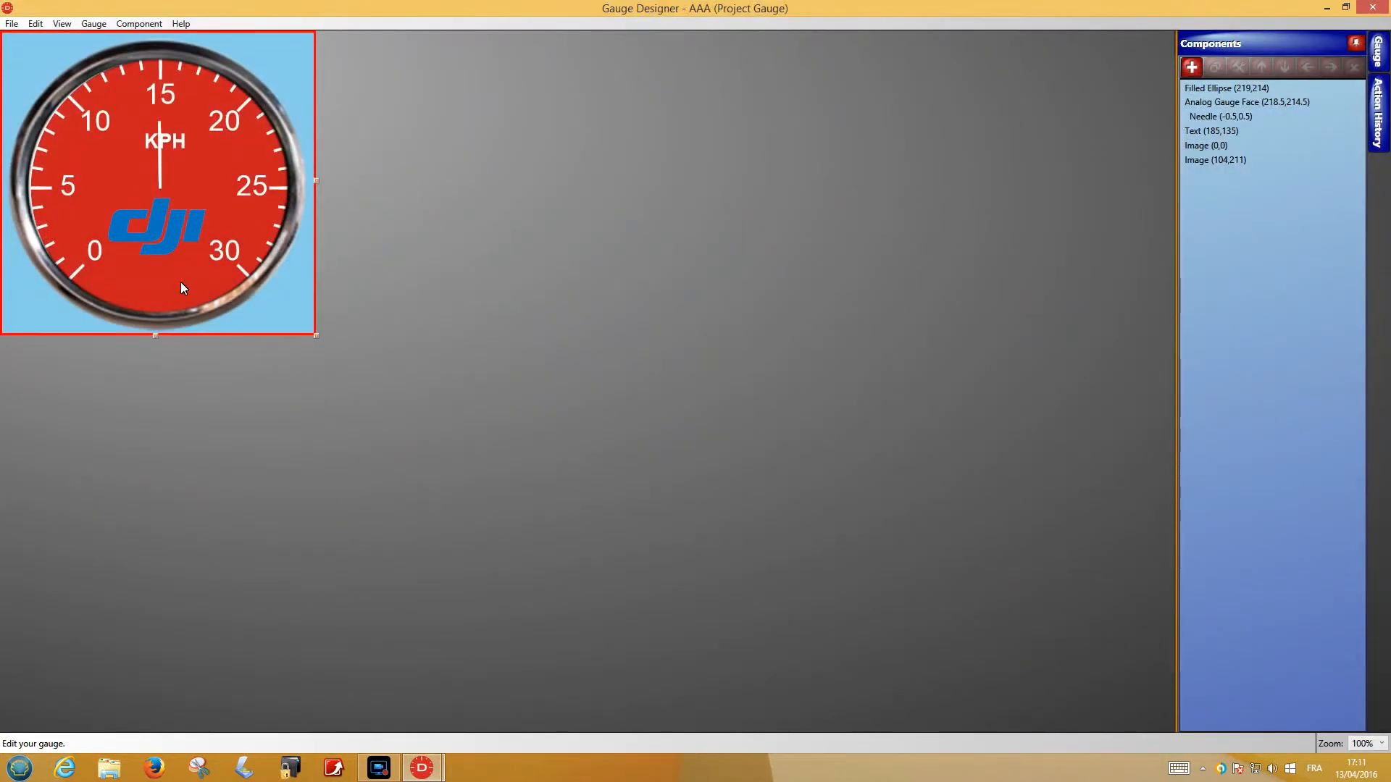
{"action": "left_click", "coordinate": [1202, 89]}
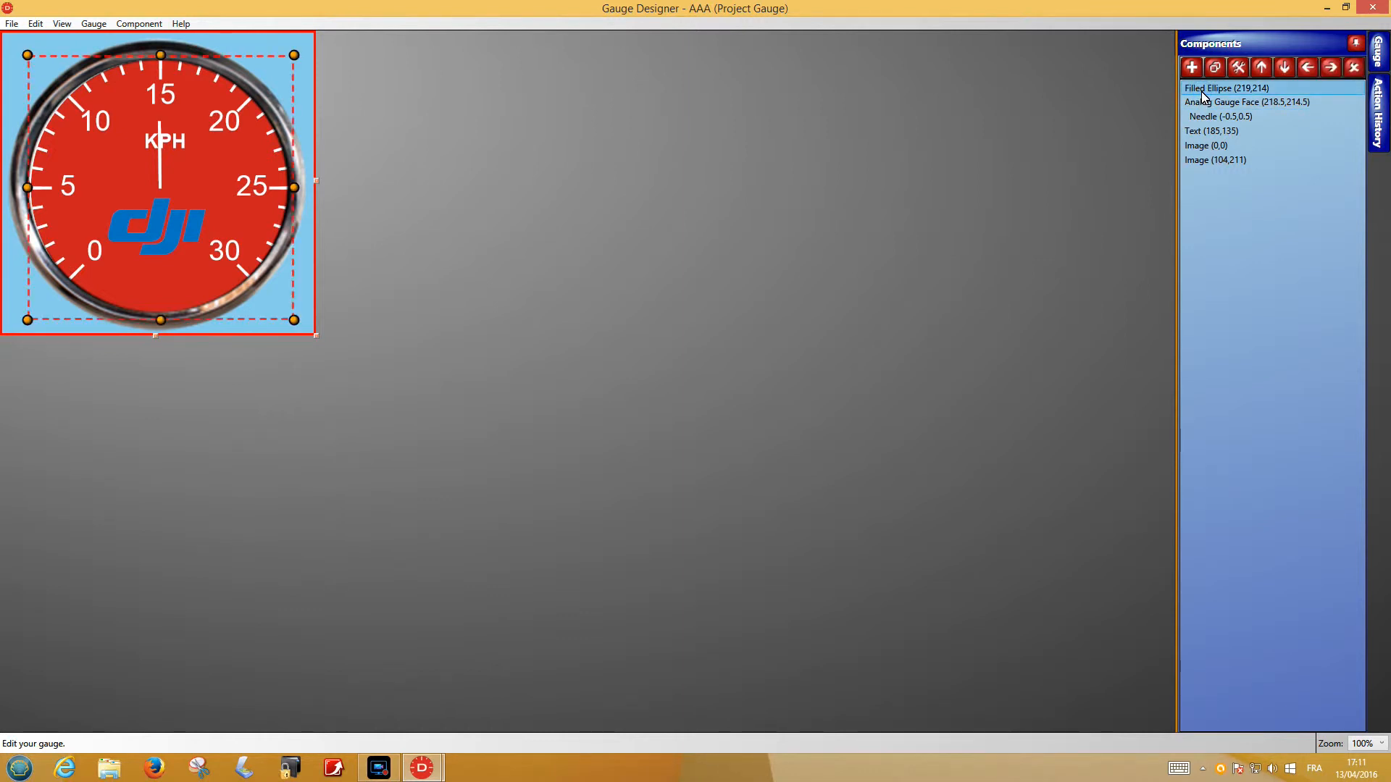
{"action": "double_click", "coordinate": [1201, 90]}
{"action": "left_click", "coordinate": [840, 306]}
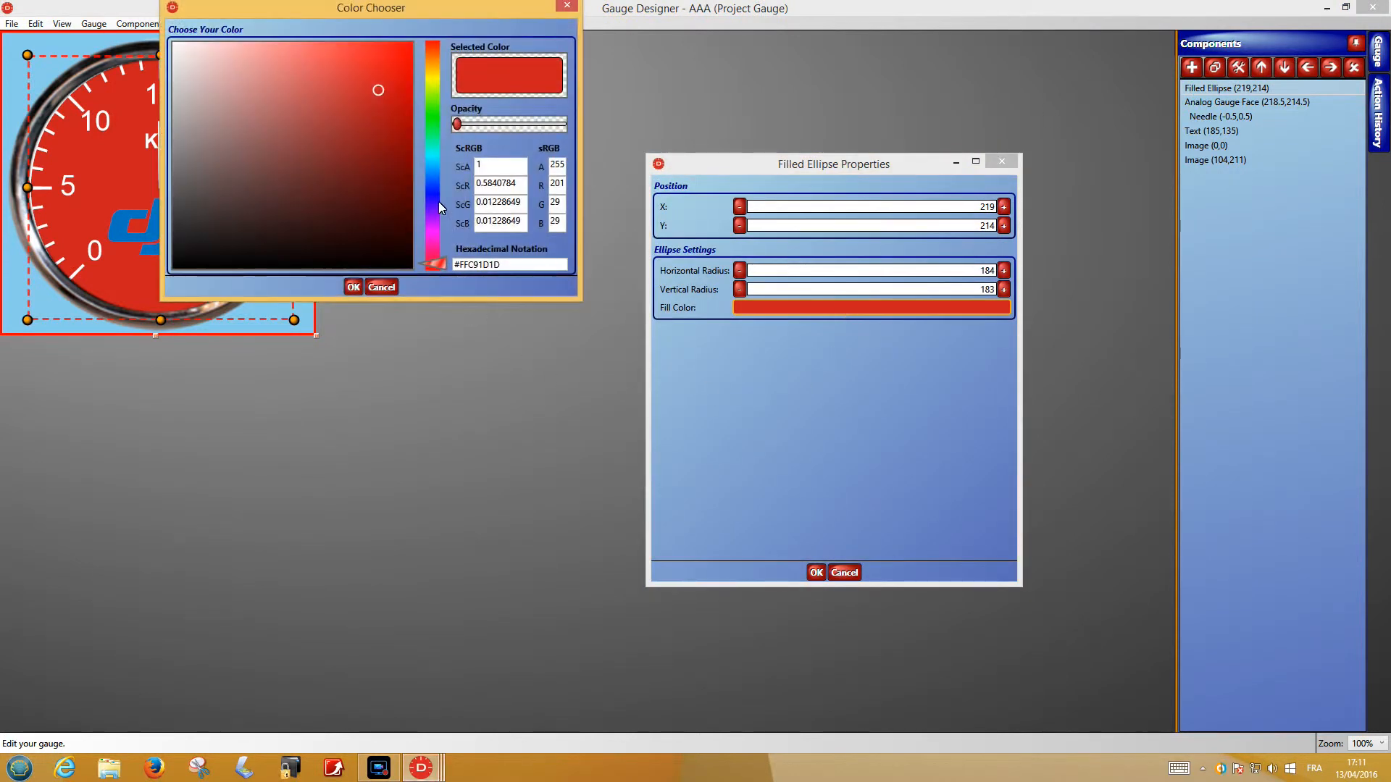
{"action": "left_click", "coordinate": [435, 177]}
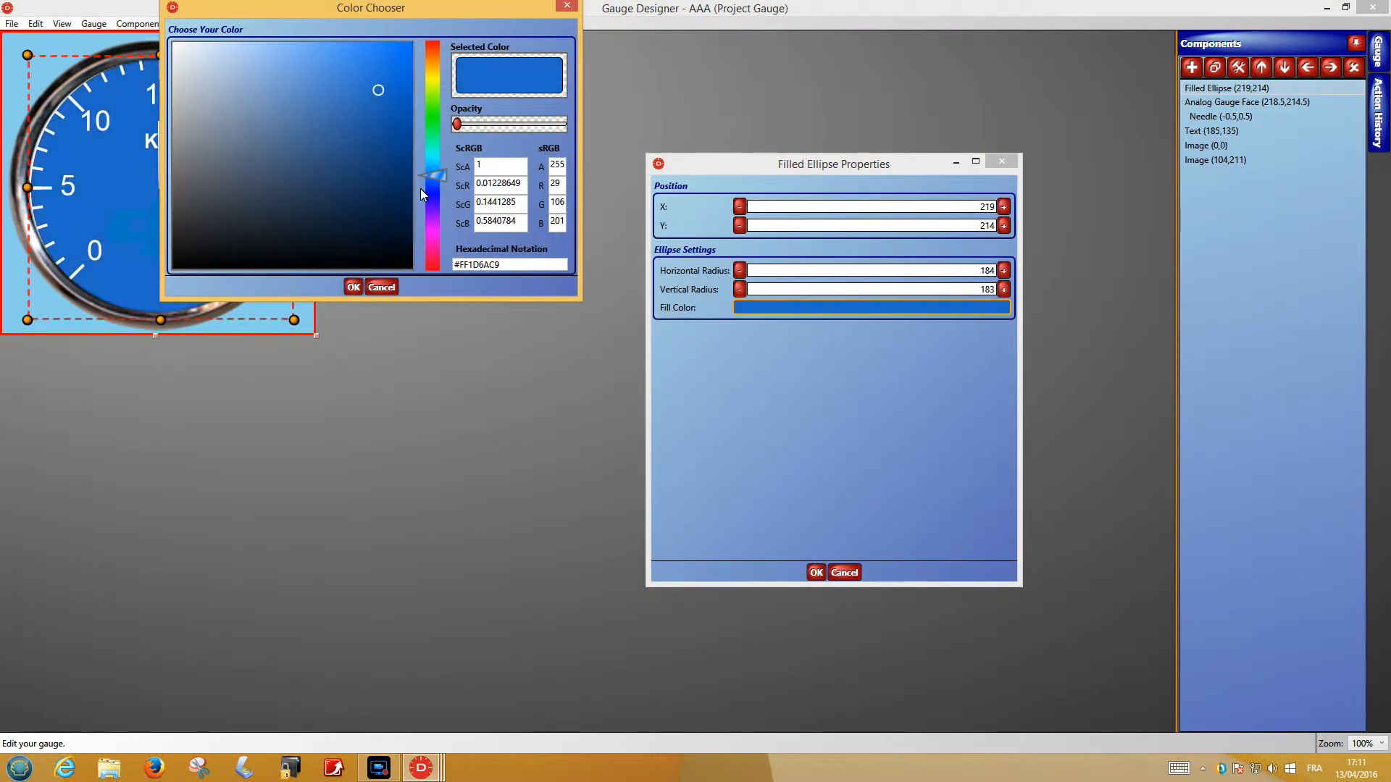
{"action": "left_click", "coordinate": [262, 84]}
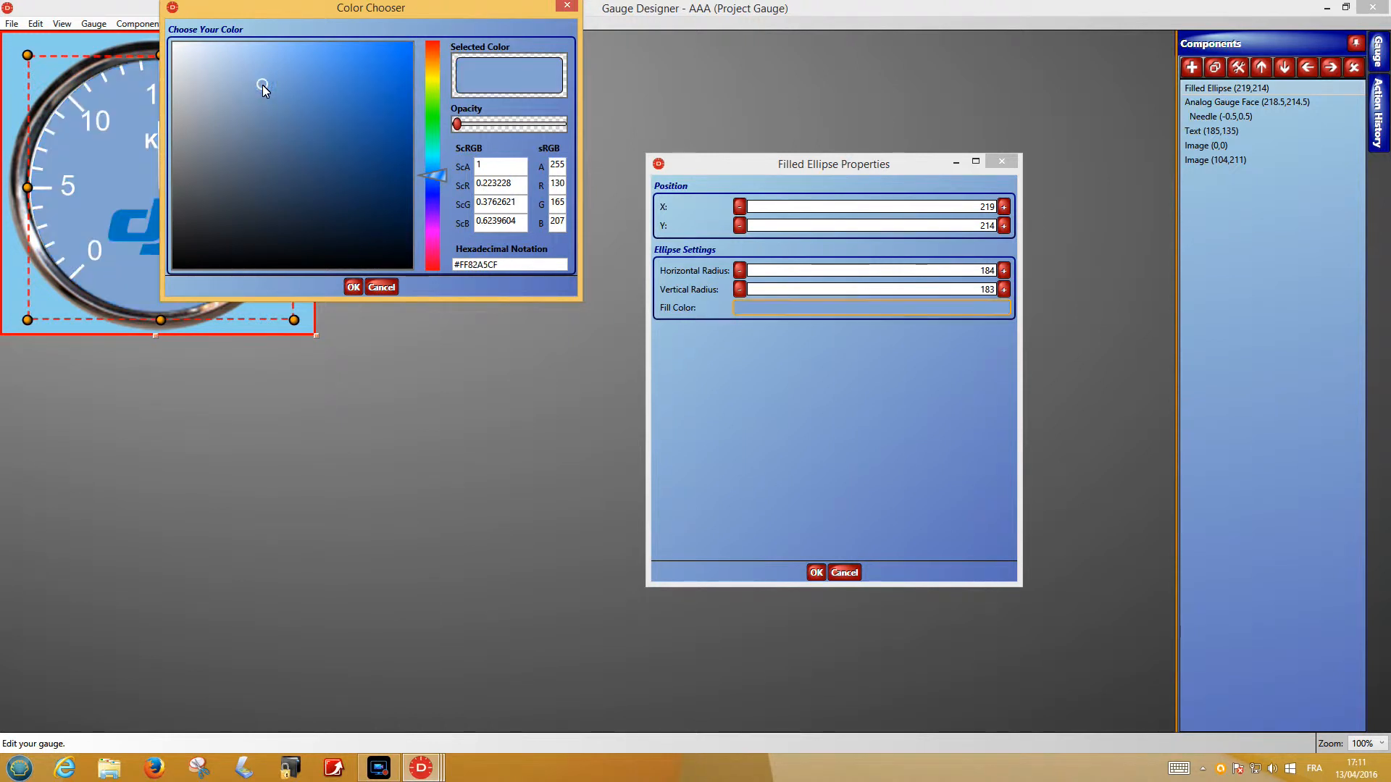
{"action": "left_click", "coordinate": [355, 286]}
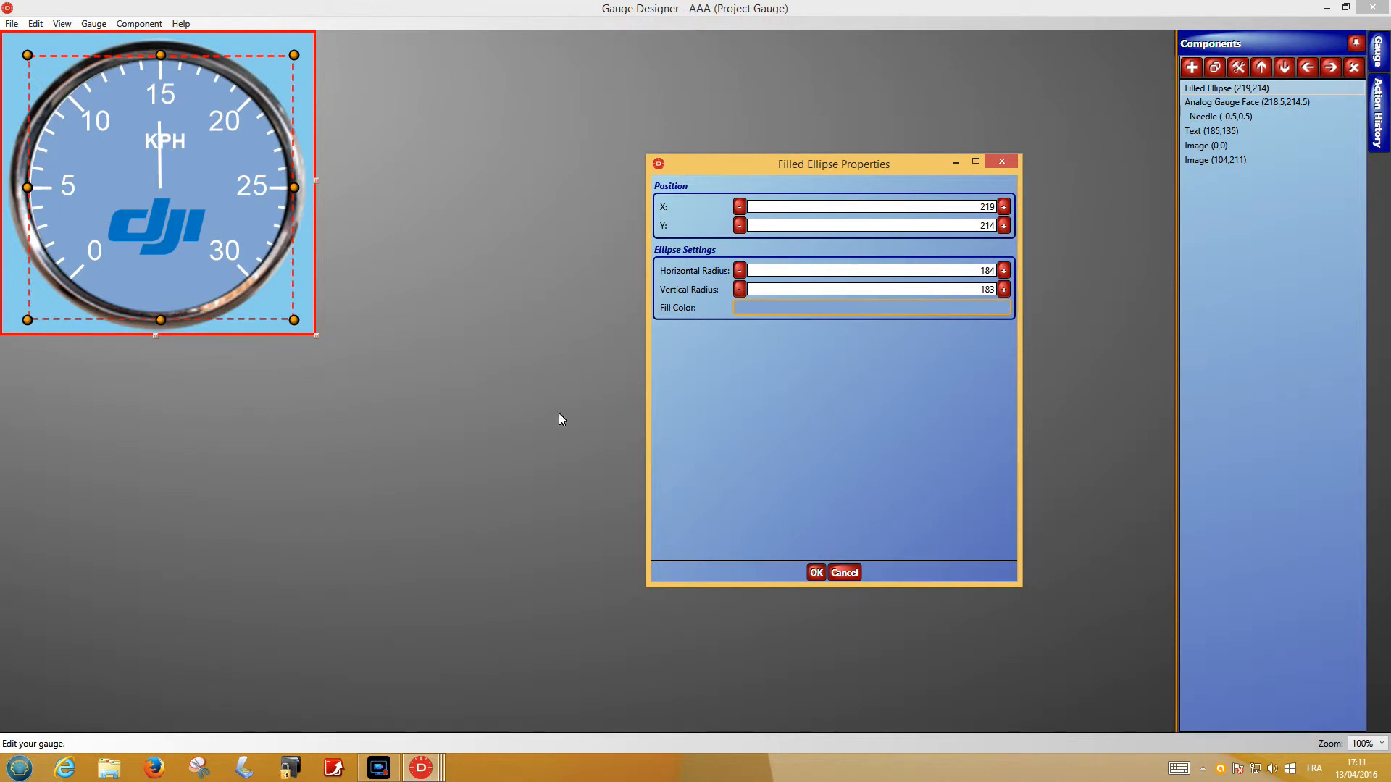
{"action": "left_click", "coordinate": [816, 572]}
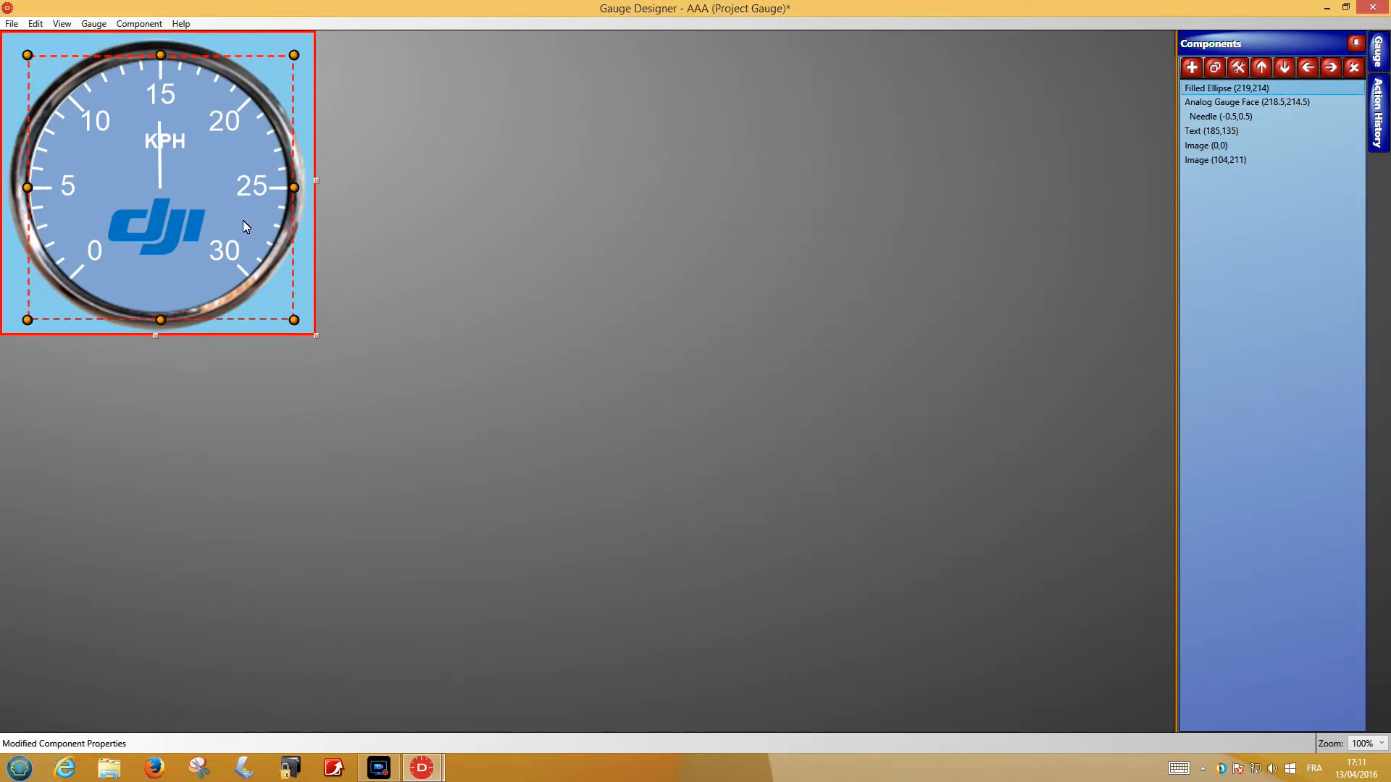
- Lower the opacity of the Filled Ellipse's fill color to make the dial background semi-transparent
{"action": "double_click", "coordinate": [1239, 89]}
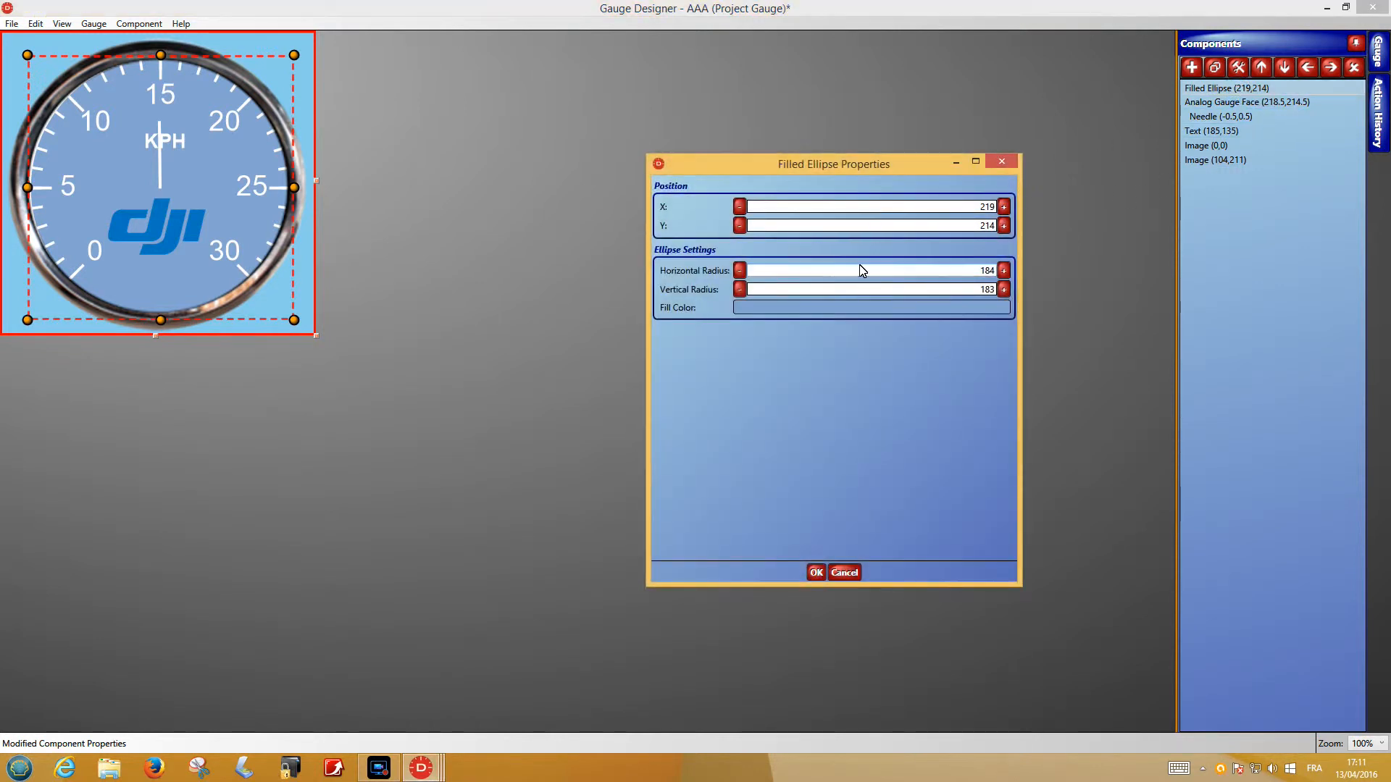
{"action": "left_click", "coordinate": [762, 309]}
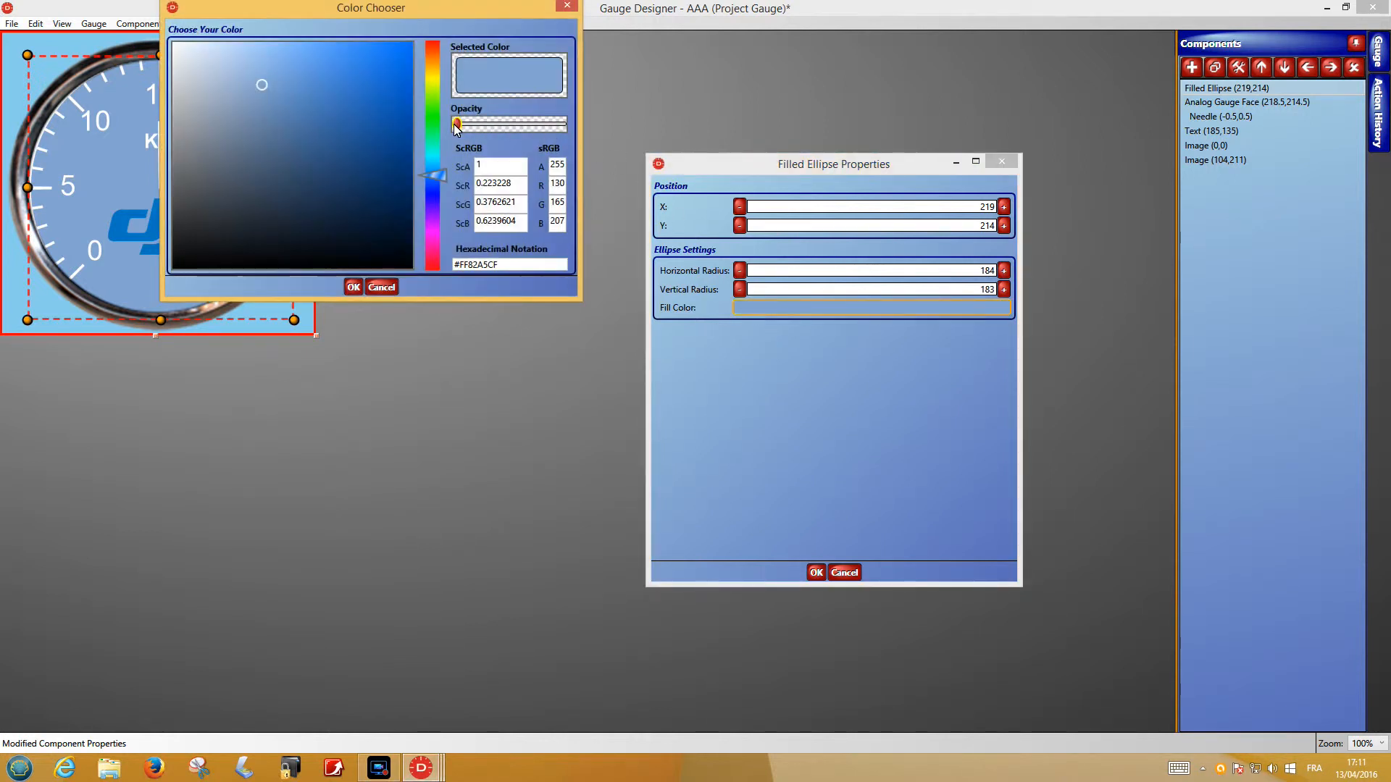
{"action": "left_click_drag", "start_coordinate": [467, 125], "coordinate": [499, 132]}
{"action": "left_click", "coordinate": [353, 287]}
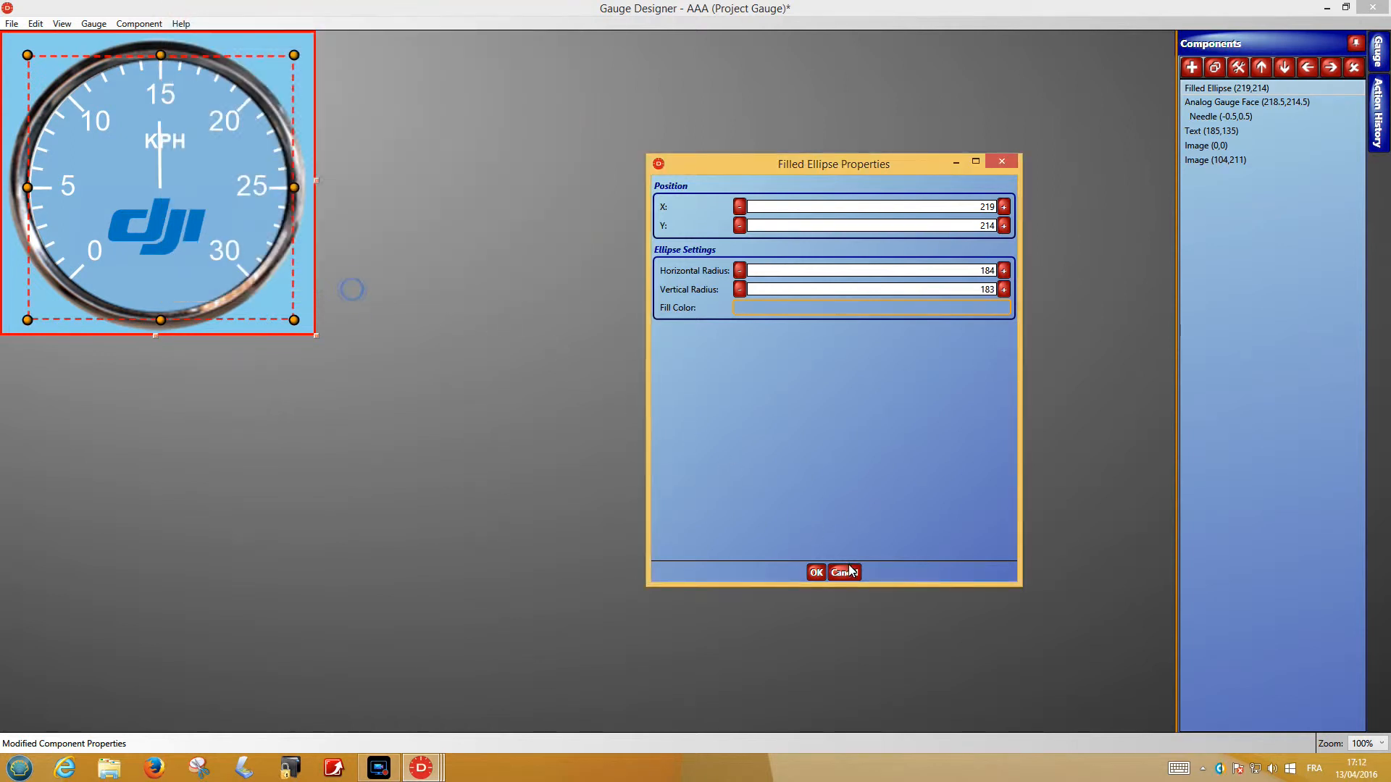
{"action": "left_click", "coordinate": [816, 574]}
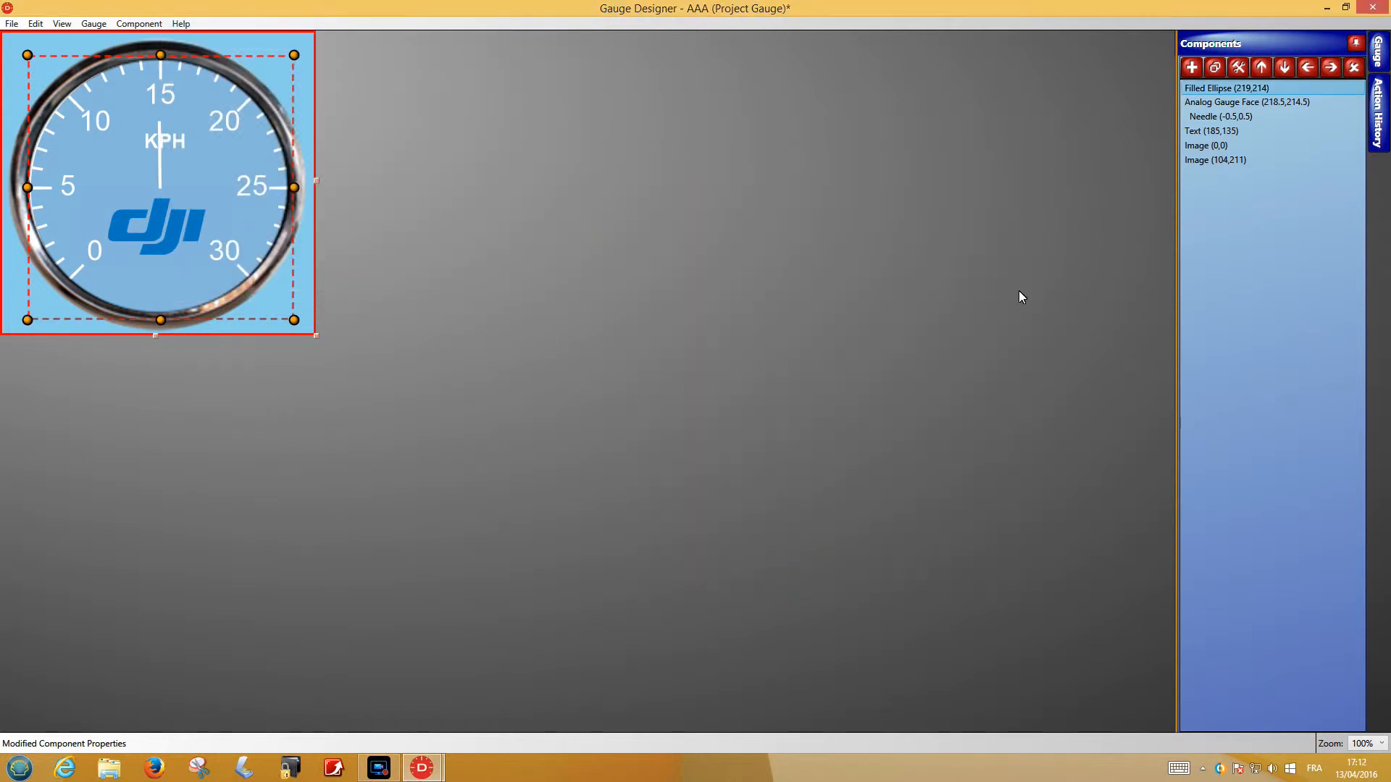
- Close the designer, saving the project gauge, and move the gauge to the lower-left area of the video
{"action": "left_click", "coordinate": [1371, 9]}
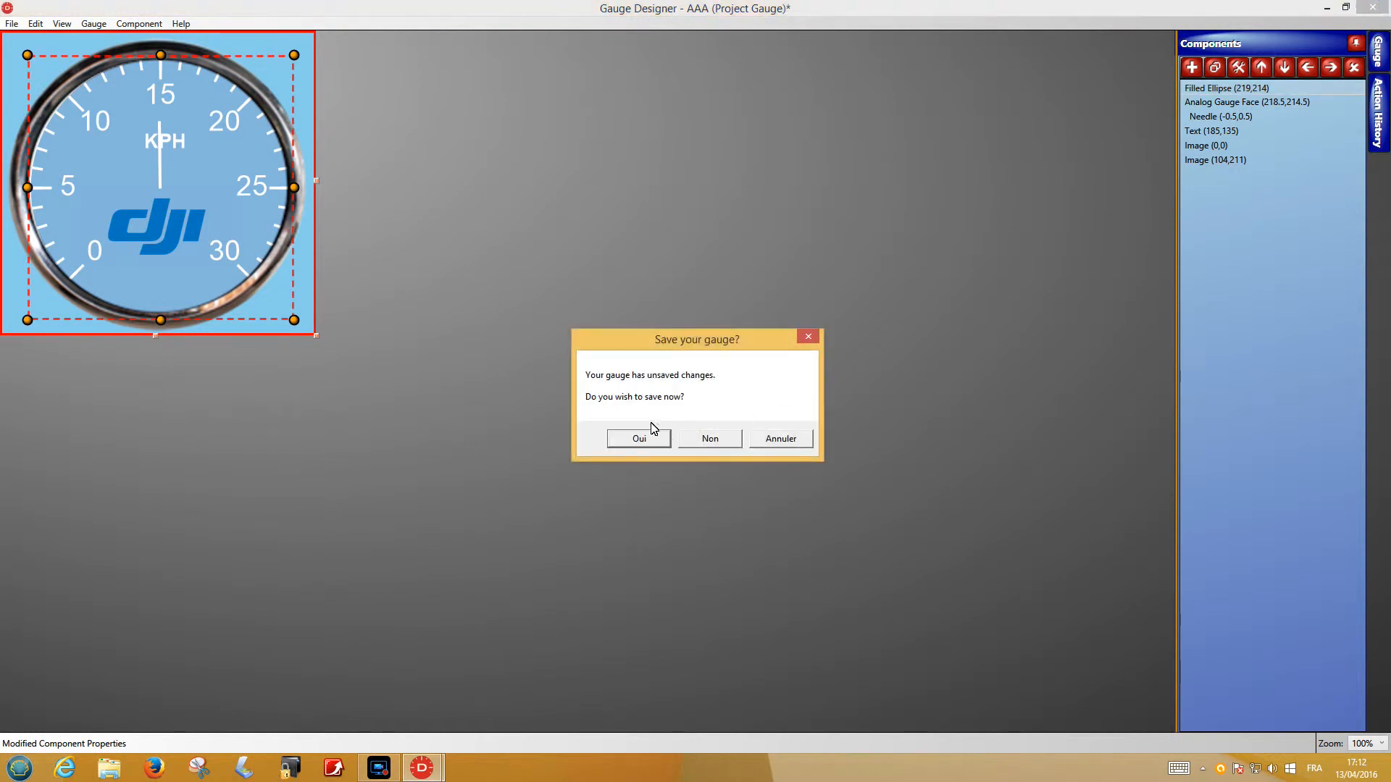
{"action": "left_click", "coordinate": [629, 438]}
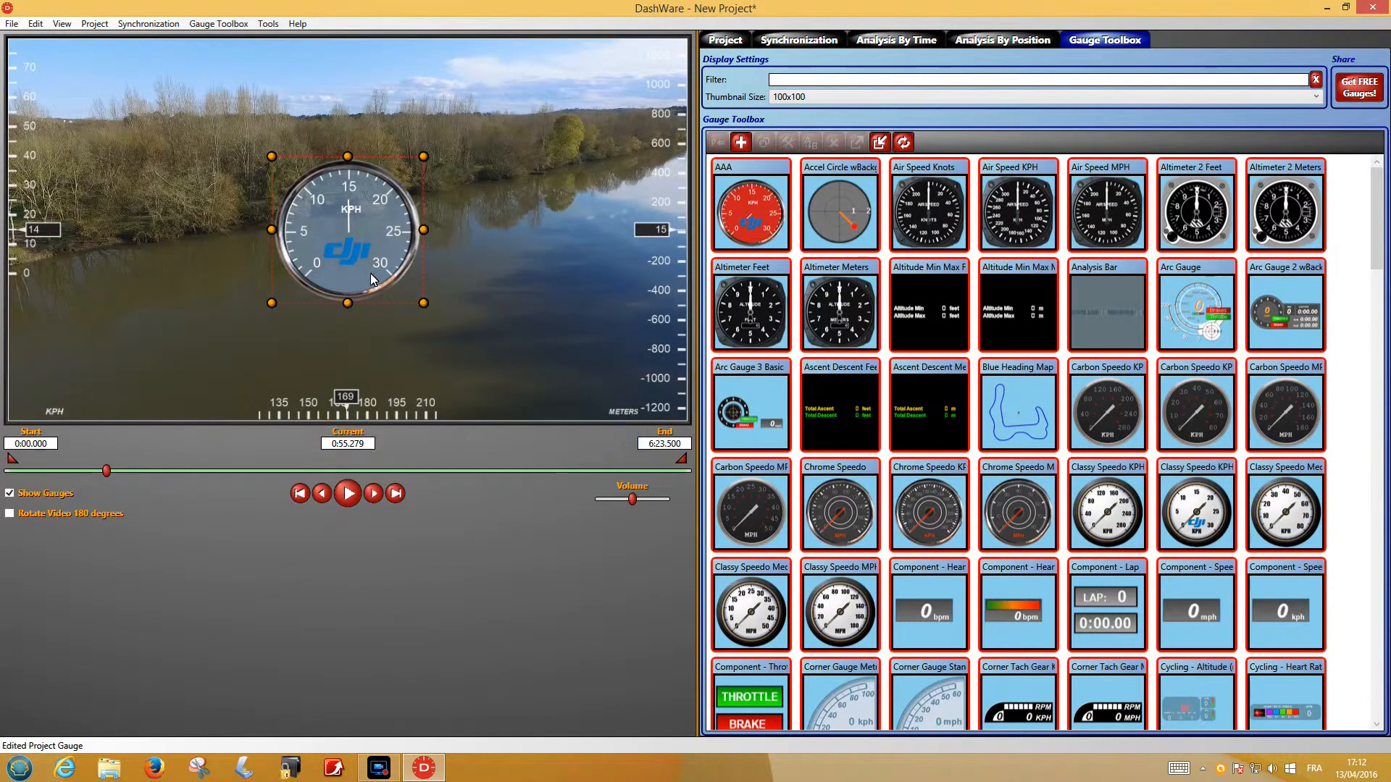
{"action": "left_click_drag", "start_coordinate": [351, 261], "coordinate": [236, 341]}
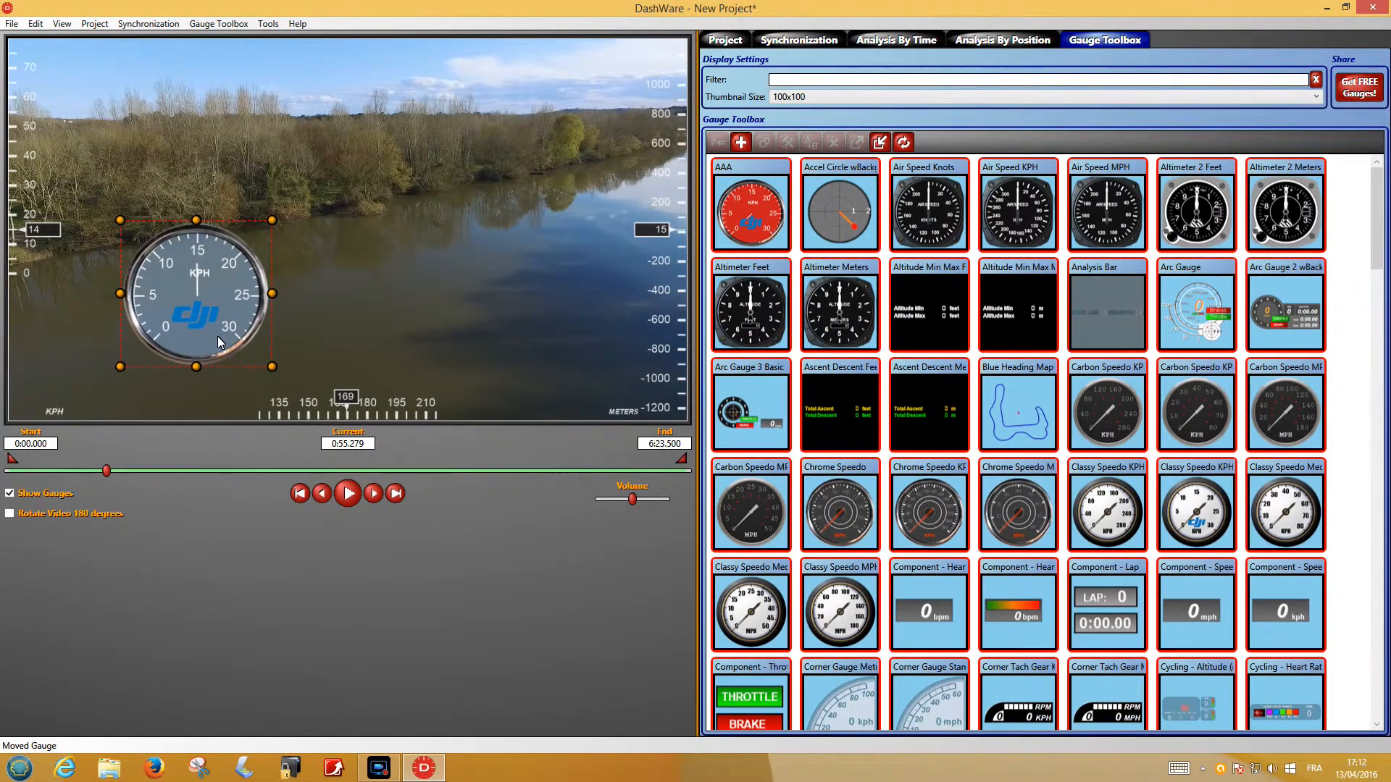
- Open the project's AAA gauge for editing, add an Image Needle component and move it onto the dial near the KPH label
{"action": "double_click", "coordinate": [226, 297]}
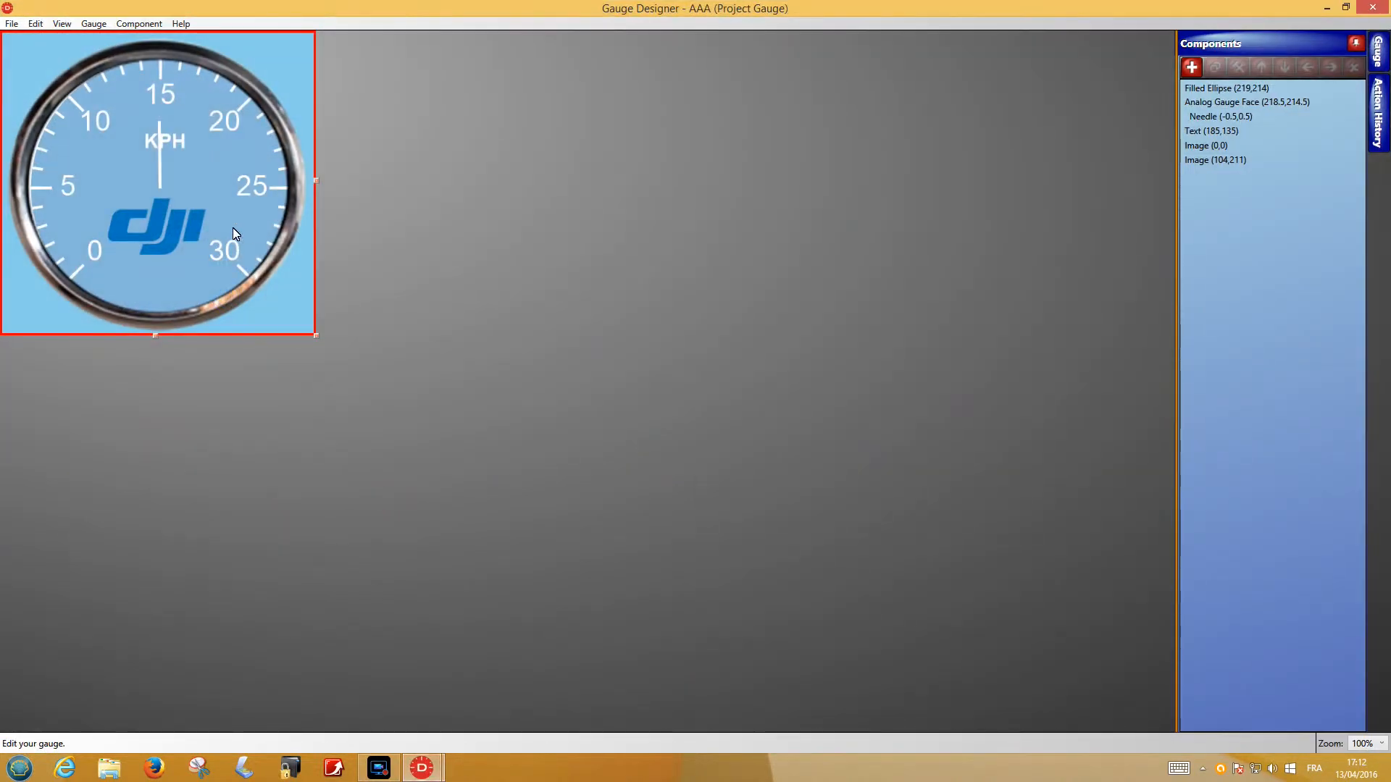
{"action": "left_click", "coordinate": [1192, 66]}
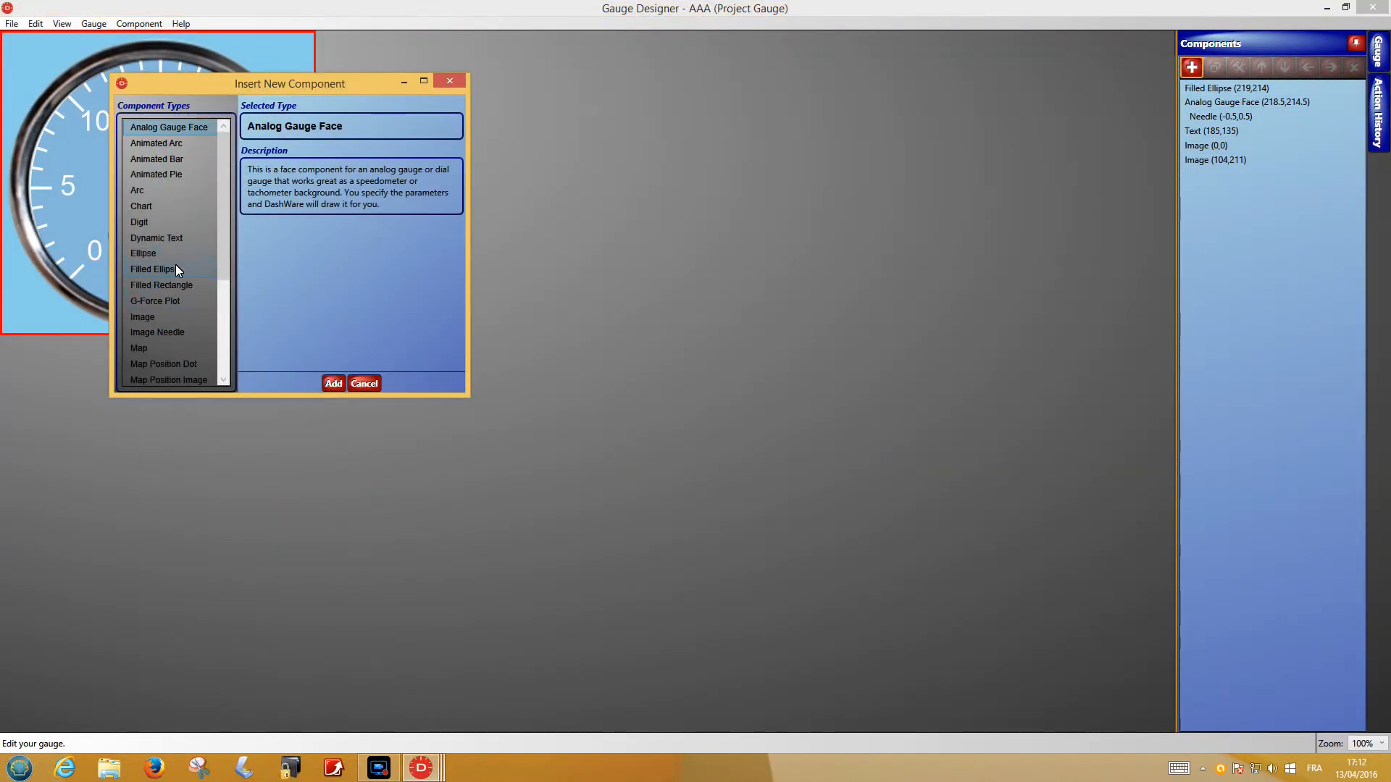
{"action": "left_click", "coordinate": [159, 334]}
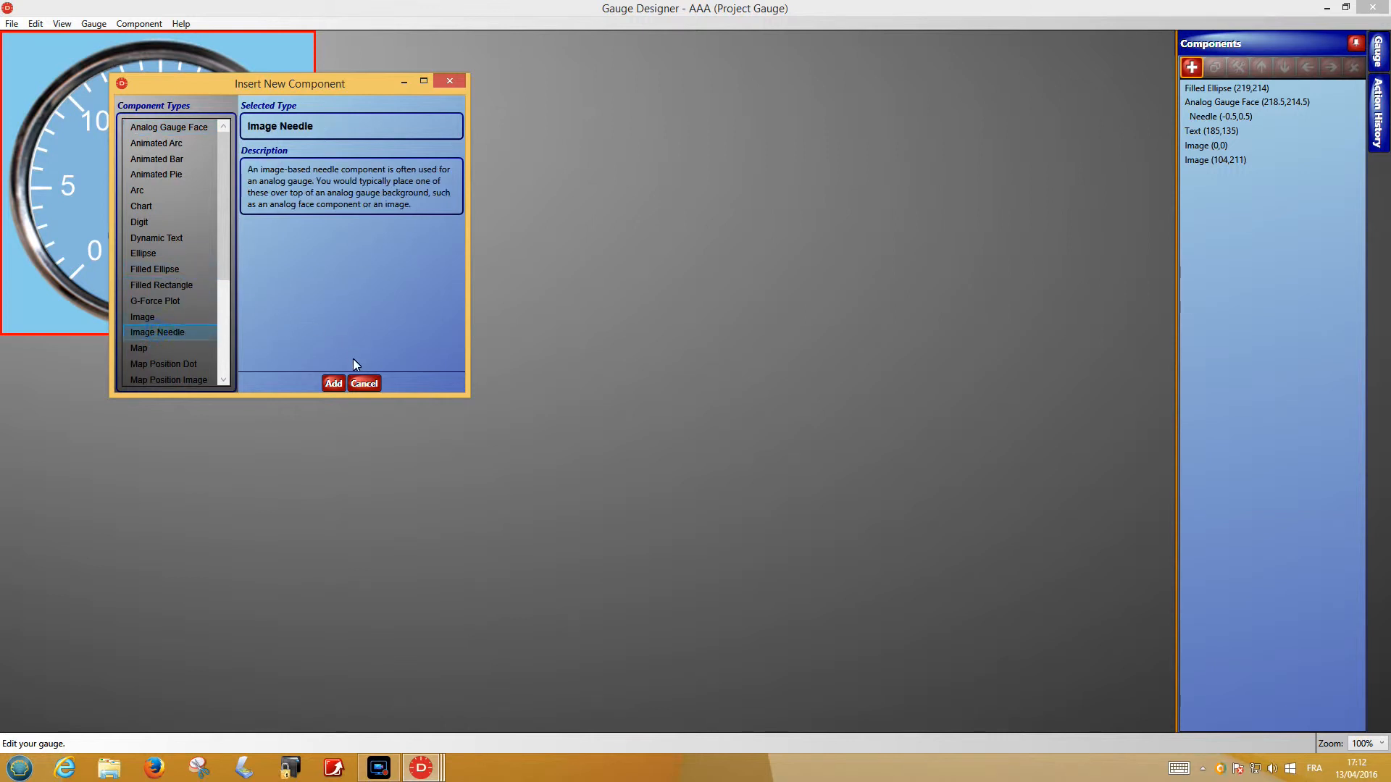
{"action": "left_click", "coordinate": [324, 389]}
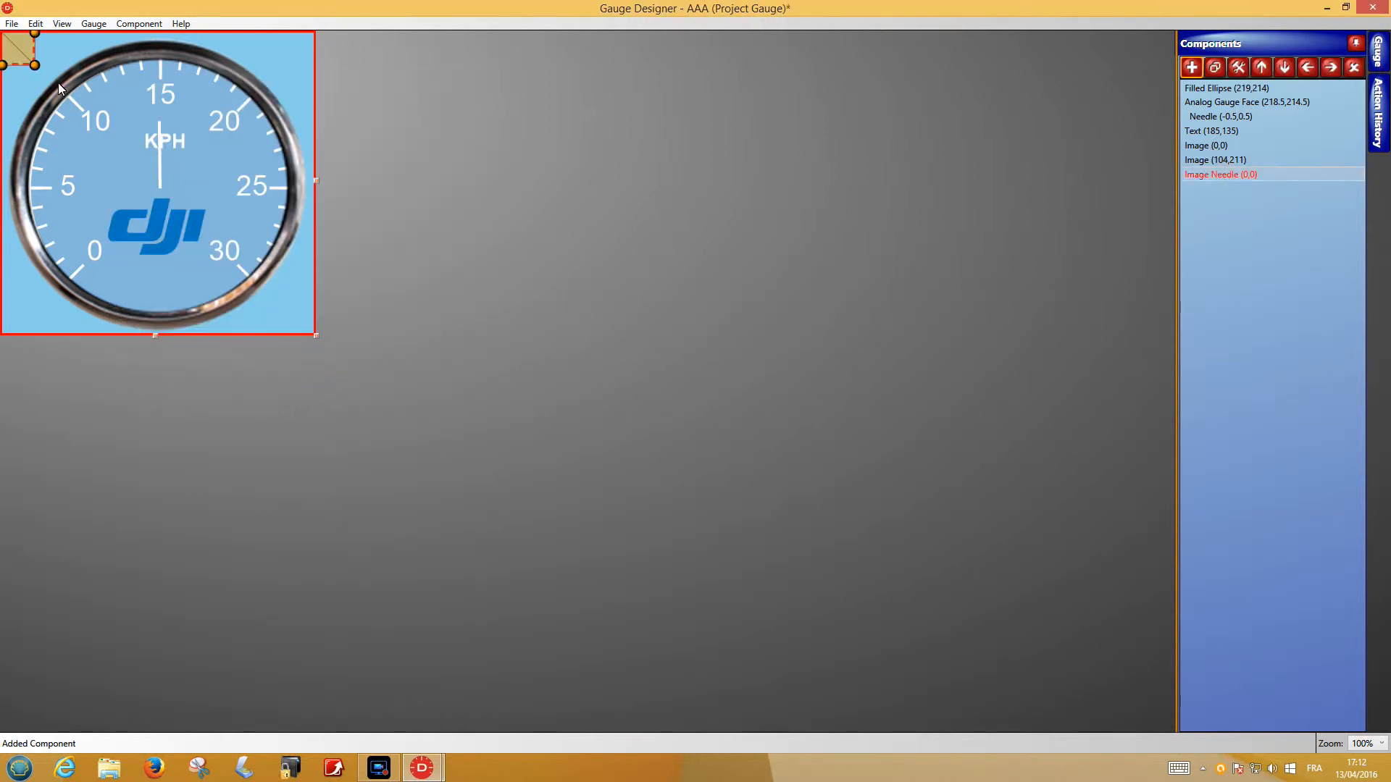
{"action": "left_click_drag", "start_coordinate": [22, 53], "coordinate": [156, 159]}
- Assign Airspeed Needle.png as the image file of the new Image Needle
{"action": "double_click", "coordinate": [145, 150]}
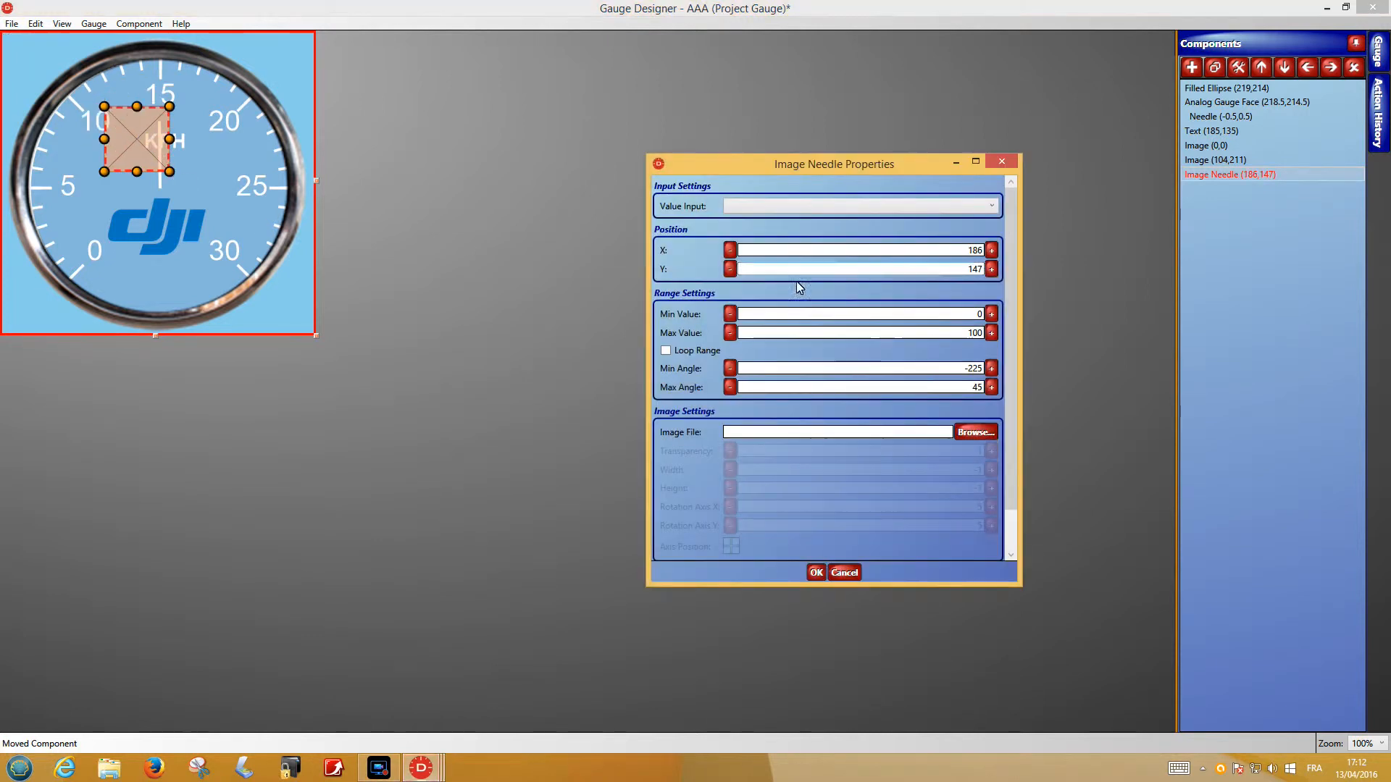
{"action": "left_click", "coordinate": [973, 431]}
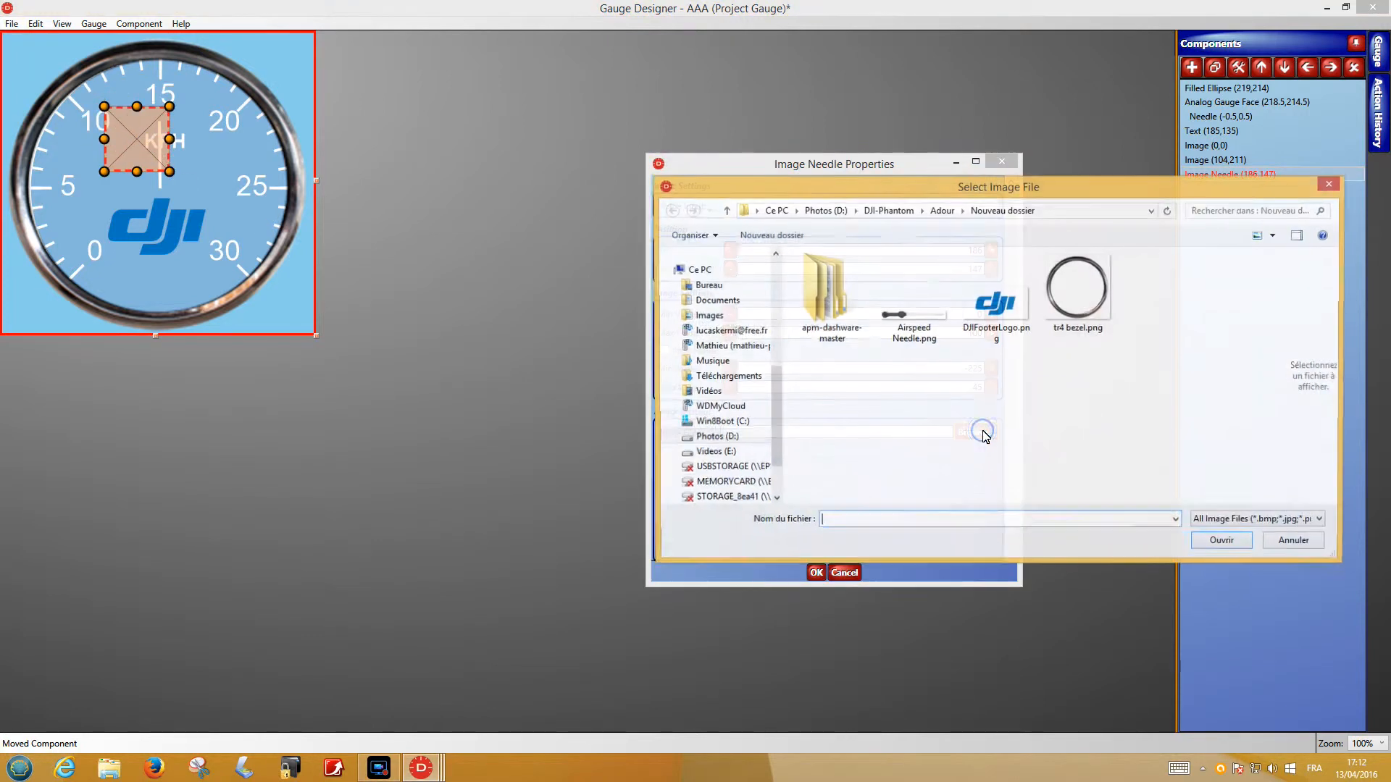
{"action": "left_click", "coordinate": [932, 315]}
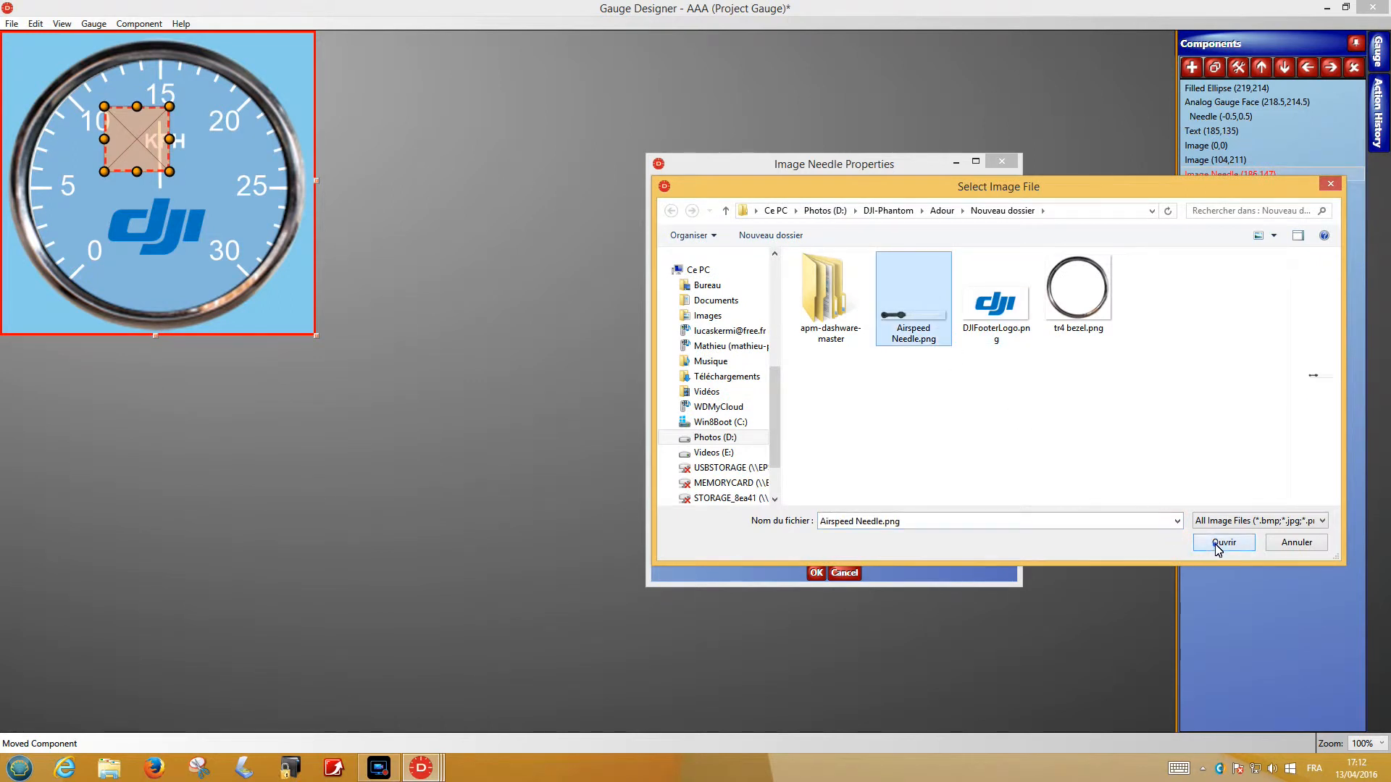
{"action": "left_click", "coordinate": [1218, 543]}
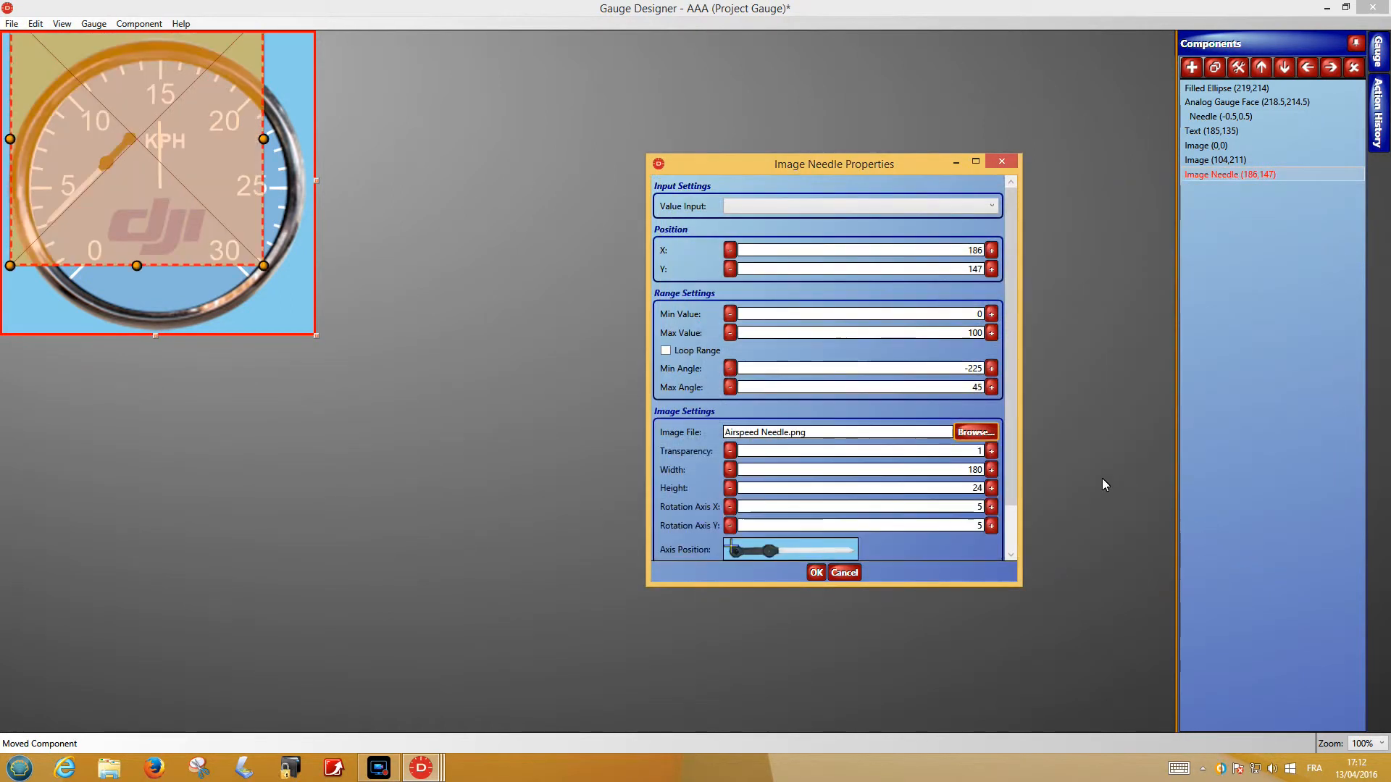
- Set the image needle's Rotation Axis X to 58, at the wide hub of the needle
{"action": "left_click", "coordinate": [1016, 488]}
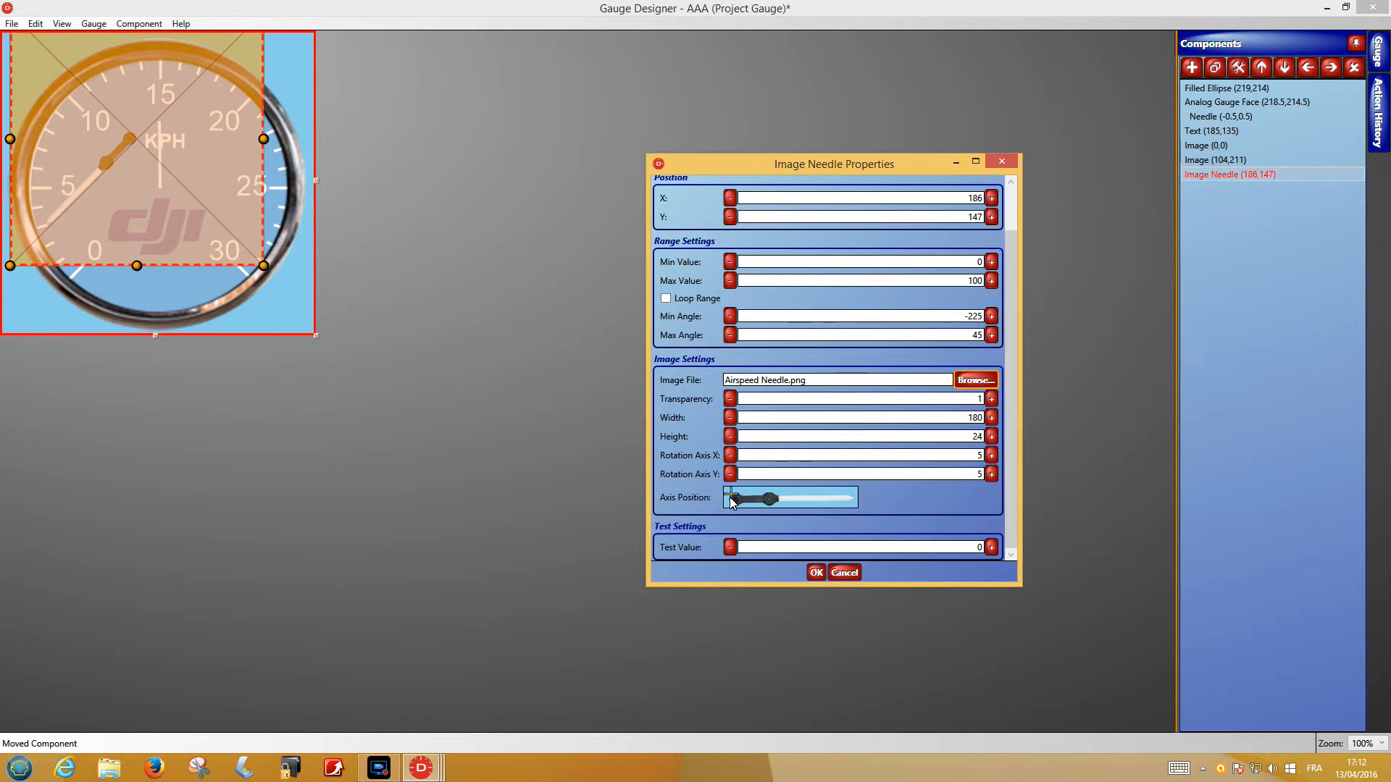
{"action": "left_click", "coordinate": [991, 455]}
{"action": "left_click", "coordinate": [991, 455]}
{"action": "left_click", "coordinate": [992, 455]}
{"action": "left_click", "coordinate": [992, 455]}
{"action": "left_click", "coordinate": [992, 455]}
{"action": "left_click", "coordinate": [991, 455]}
{"action": "left_click", "coordinate": [992, 455]}
{"action": "left_click", "coordinate": [992, 455]}
{"action": "left_click", "coordinate": [992, 455]}
{"action": "left_click", "coordinate": [991, 455]}
{"action": "left_click", "coordinate": [991, 455]}
{"action": "left_click", "coordinate": [992, 455]}
{"action": "left_click", "coordinate": [992, 455]}
{"action": "left_click", "coordinate": [992, 455]}
{"action": "left_click", "coordinate": [992, 455]}
{"action": "left_click", "coordinate": [991, 455]}
{"action": "left_click", "coordinate": [992, 455]}
{"action": "left_click", "coordinate": [991, 455]}
{"action": "left_click", "coordinate": [992, 455]}
{"action": "left_click", "coordinate": [991, 455]}
{"action": "left_click", "coordinate": [992, 454]}
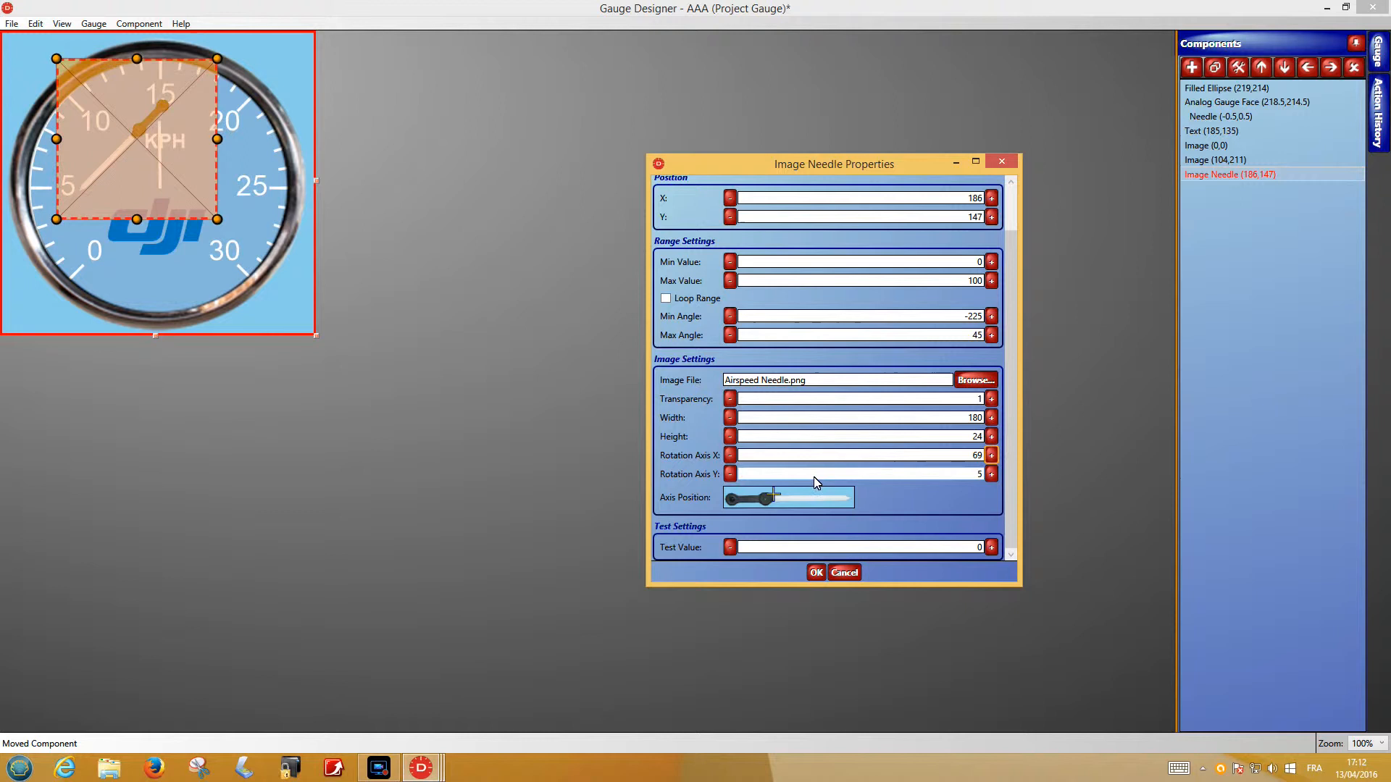
{"action": "left_click", "coordinate": [729, 455]}
{"action": "left_click", "coordinate": [730, 455]}
{"action": "left_click", "coordinate": [729, 455]}
{"action": "left_click", "coordinate": [729, 455]}
{"action": "left_click", "coordinate": [729, 455]}
{"action": "left_click", "coordinate": [730, 454]}
{"action": "left_click", "coordinate": [729, 454]}
{"action": "left_click", "coordinate": [729, 455]}
{"action": "left_click", "coordinate": [729, 455]}
{"action": "left_click", "coordinate": [730, 455]}
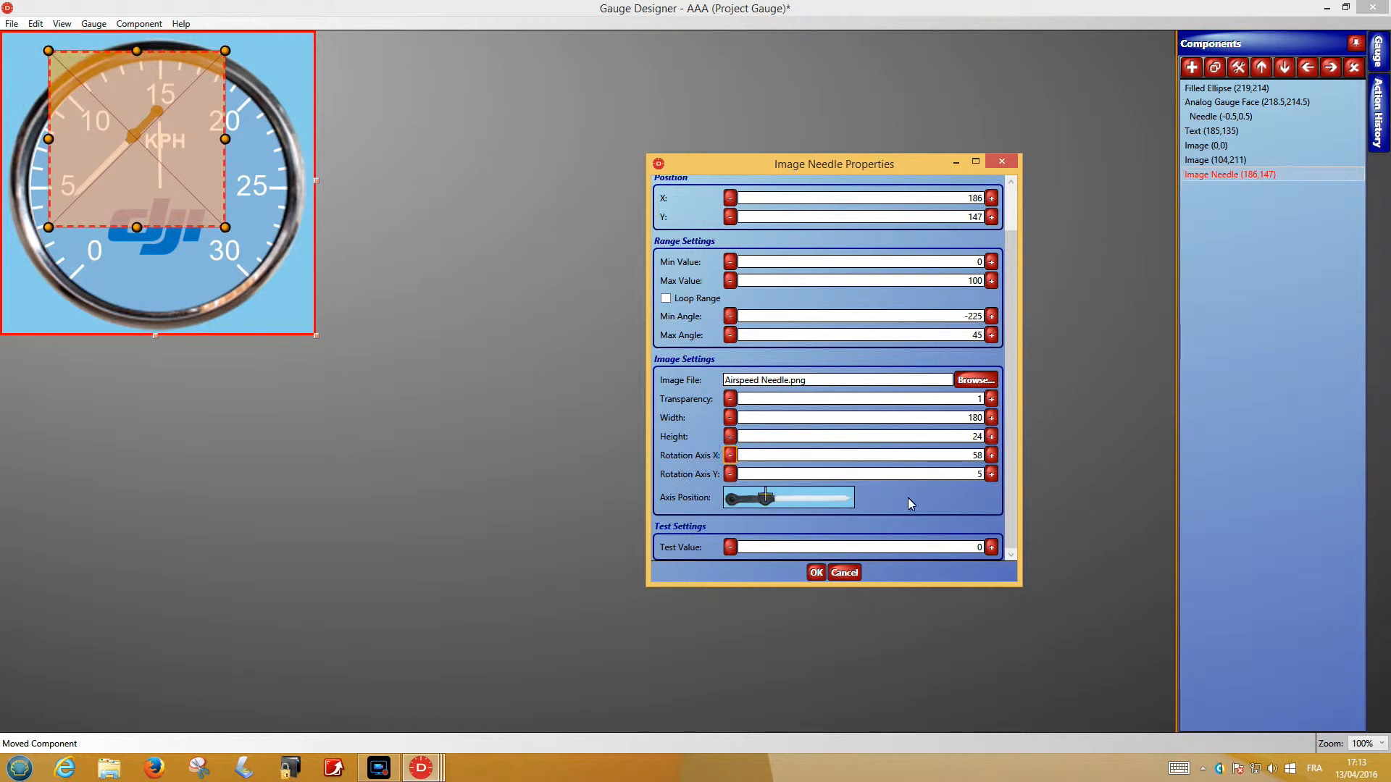
- Set the needle's Rotation Axis Y to 11 and readjust Rotation Axis X to 58 to centre the pivot on the hub
{"action": "left_click", "coordinate": [990, 474]}
{"action": "left_click", "coordinate": [990, 475]}
{"action": "left_click", "coordinate": [990, 475]}
{"action": "left_click", "coordinate": [990, 477]}
{"action": "left_click", "coordinate": [990, 477]}
{"action": "left_click", "coordinate": [990, 478]}
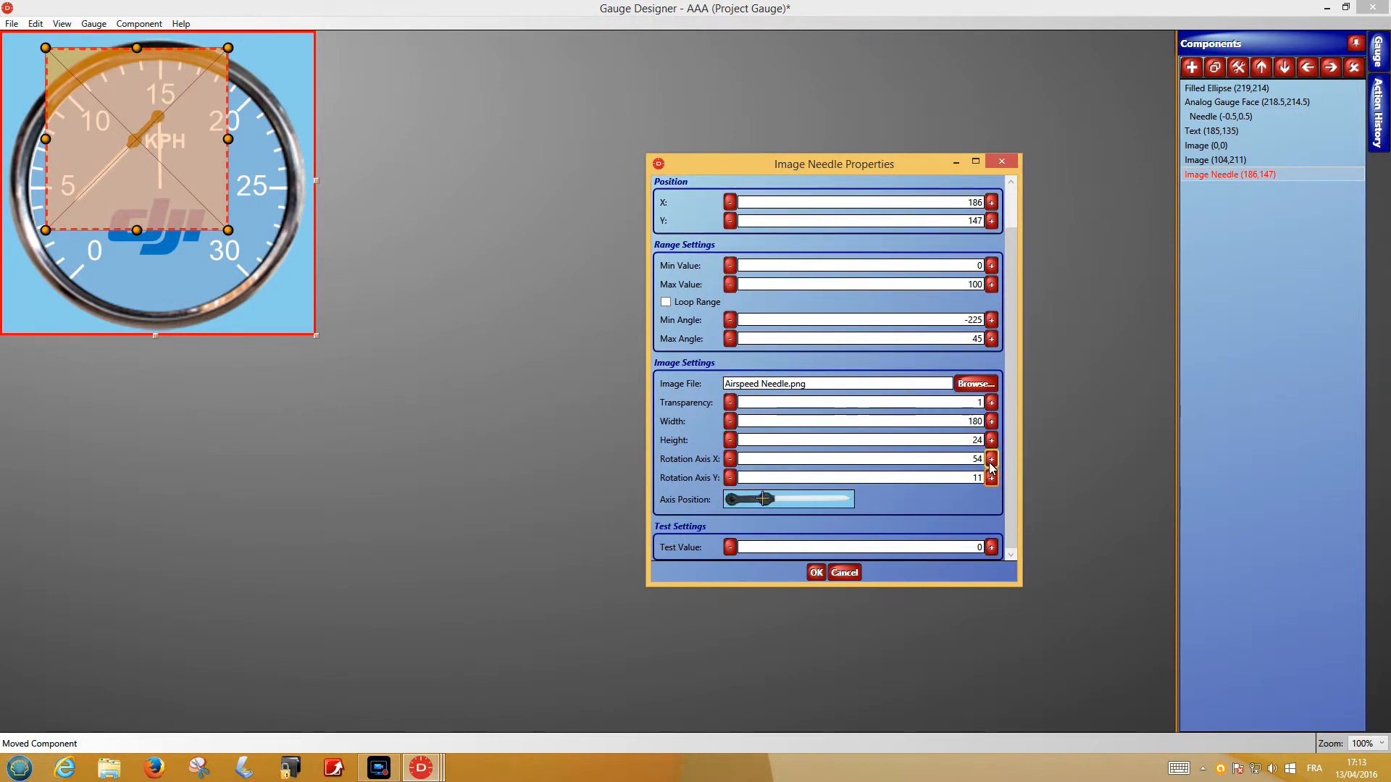
{"action": "left_click", "coordinate": [991, 461]}
{"action": "left_click", "coordinate": [990, 461]}
{"action": "left_click", "coordinate": [990, 460]}
{"action": "left_click", "coordinate": [990, 460]}
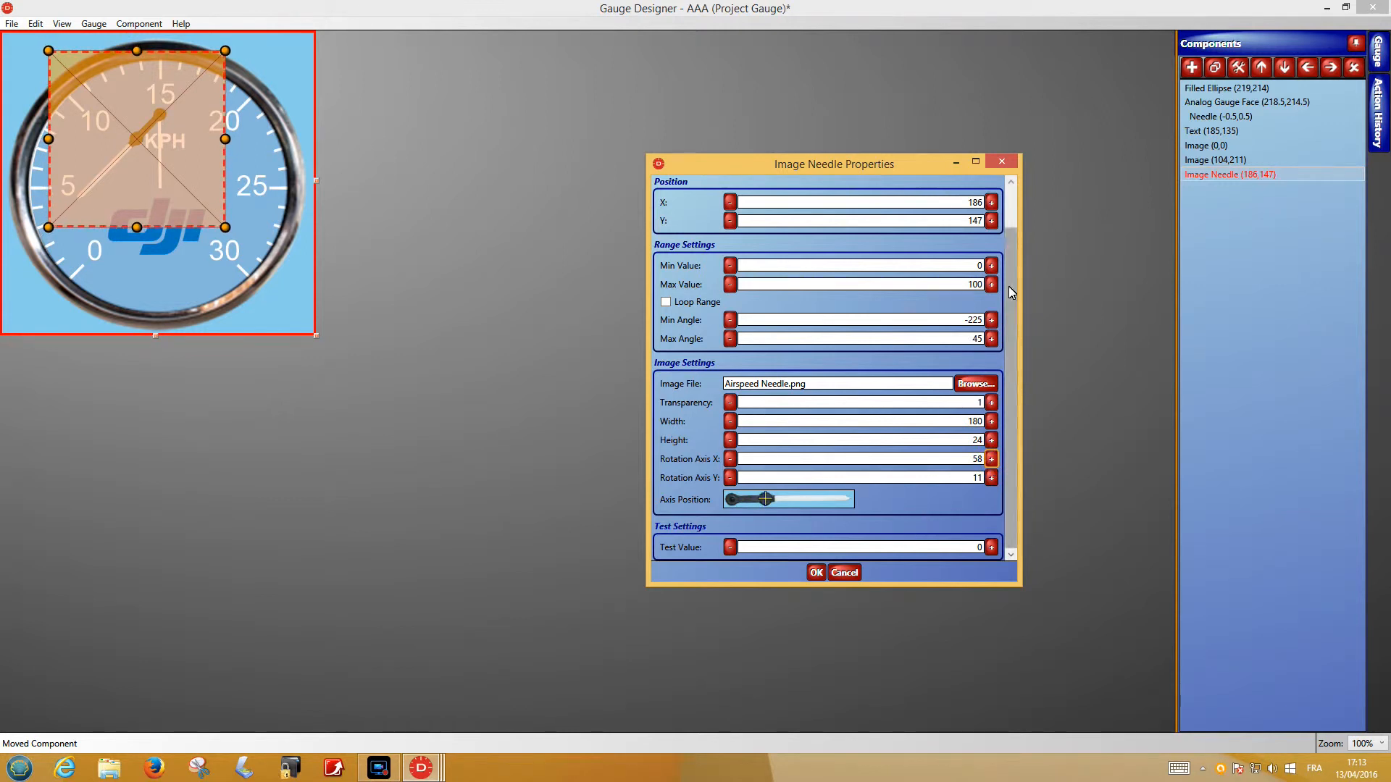
- Set the image needle's Value Input to Air Speed (KPH) and apply the properties
{"action": "left_click_drag", "start_coordinate": [1008, 243], "coordinate": [1018, 203]}
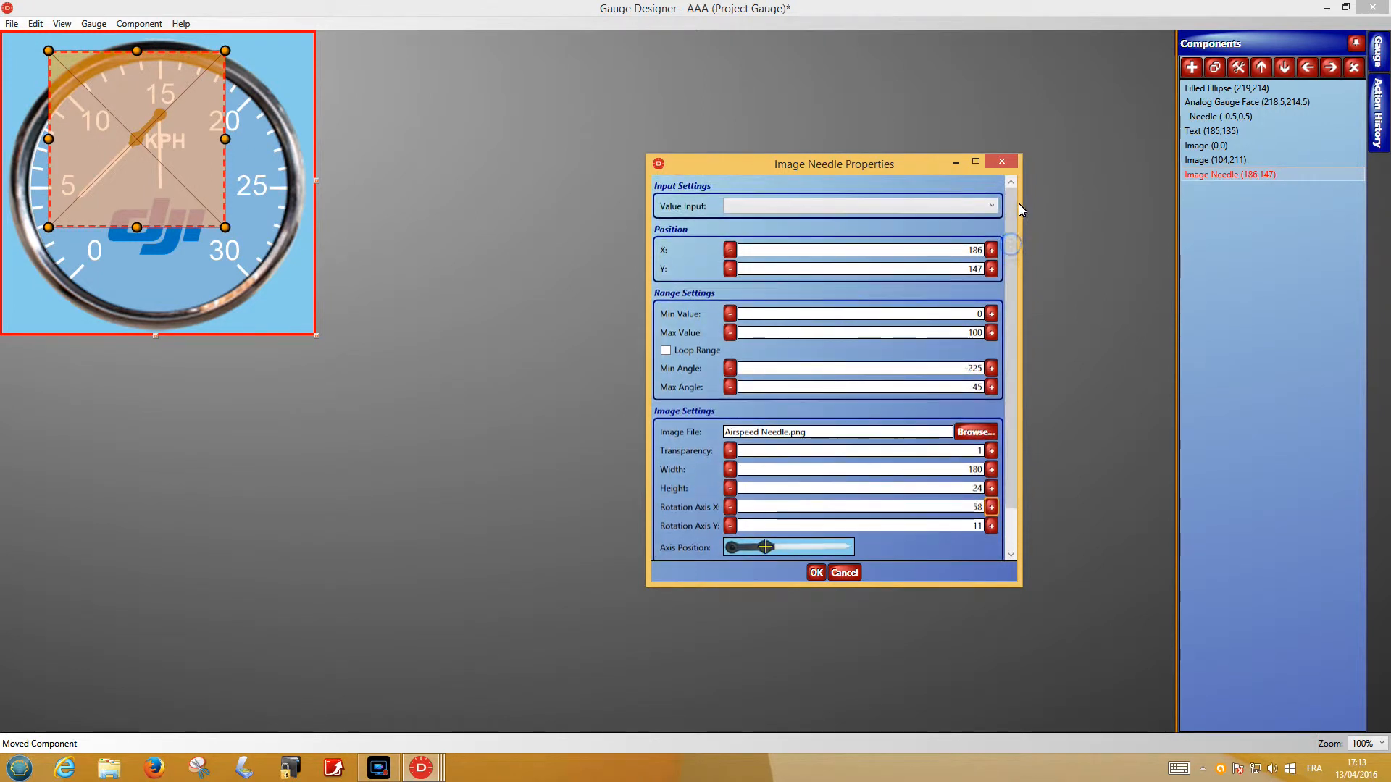
{"action": "left_click", "coordinate": [831, 208]}
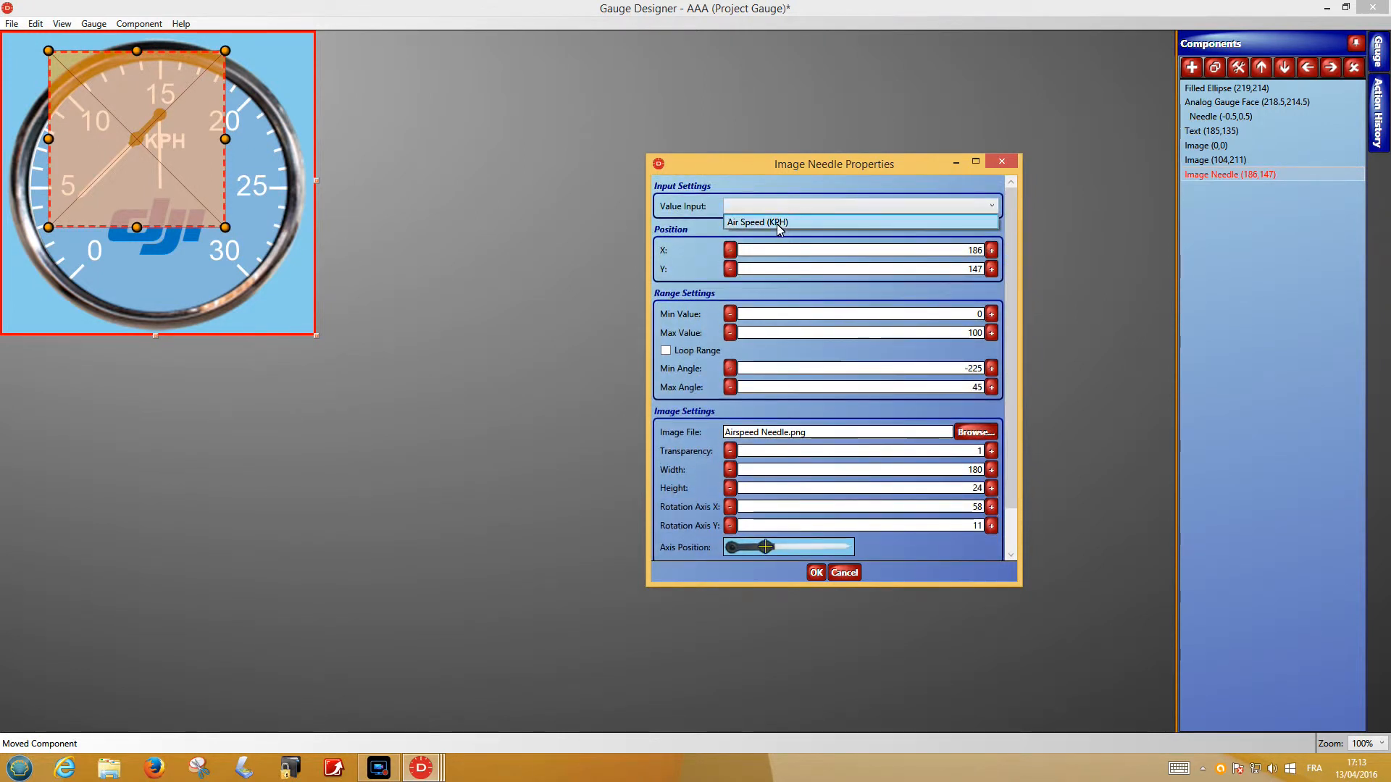
{"action": "left_click", "coordinate": [777, 223]}
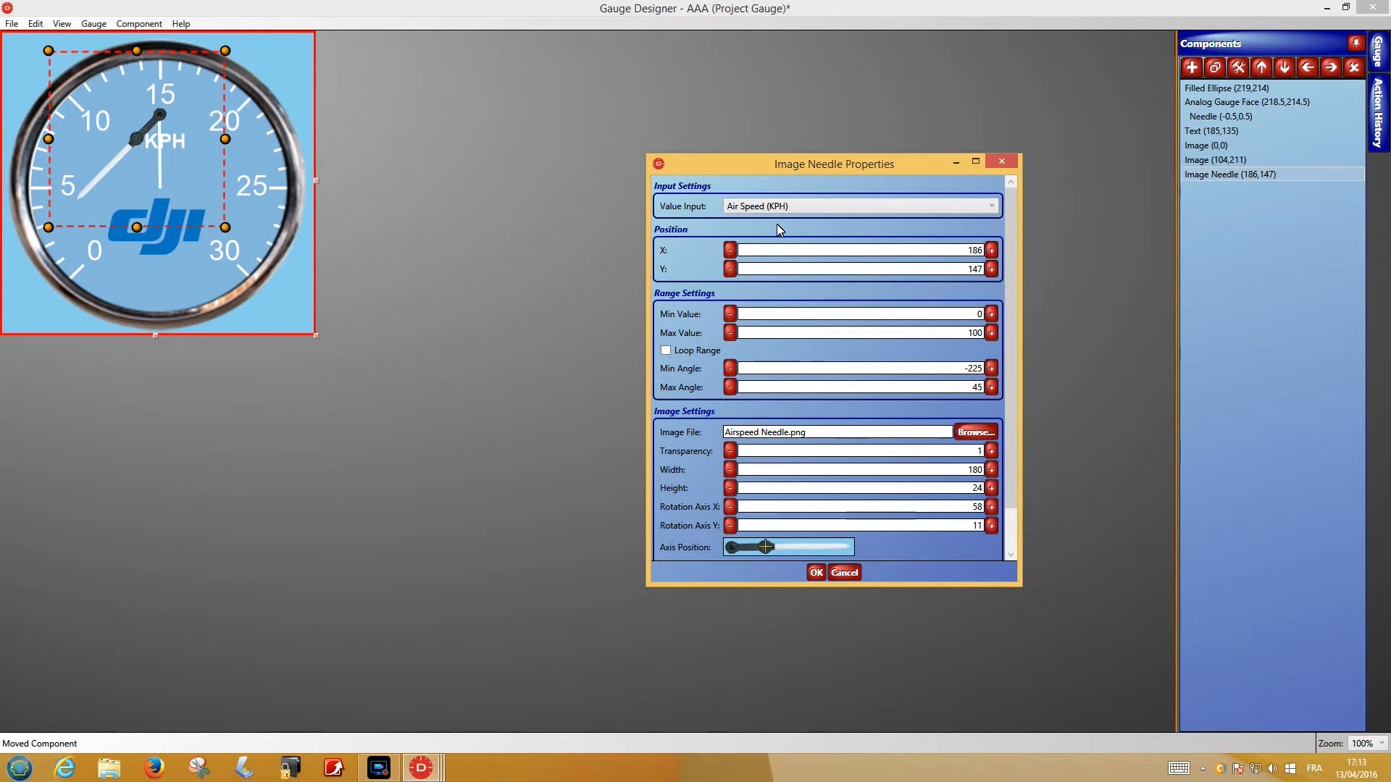
{"action": "left_click", "coordinate": [811, 575]}
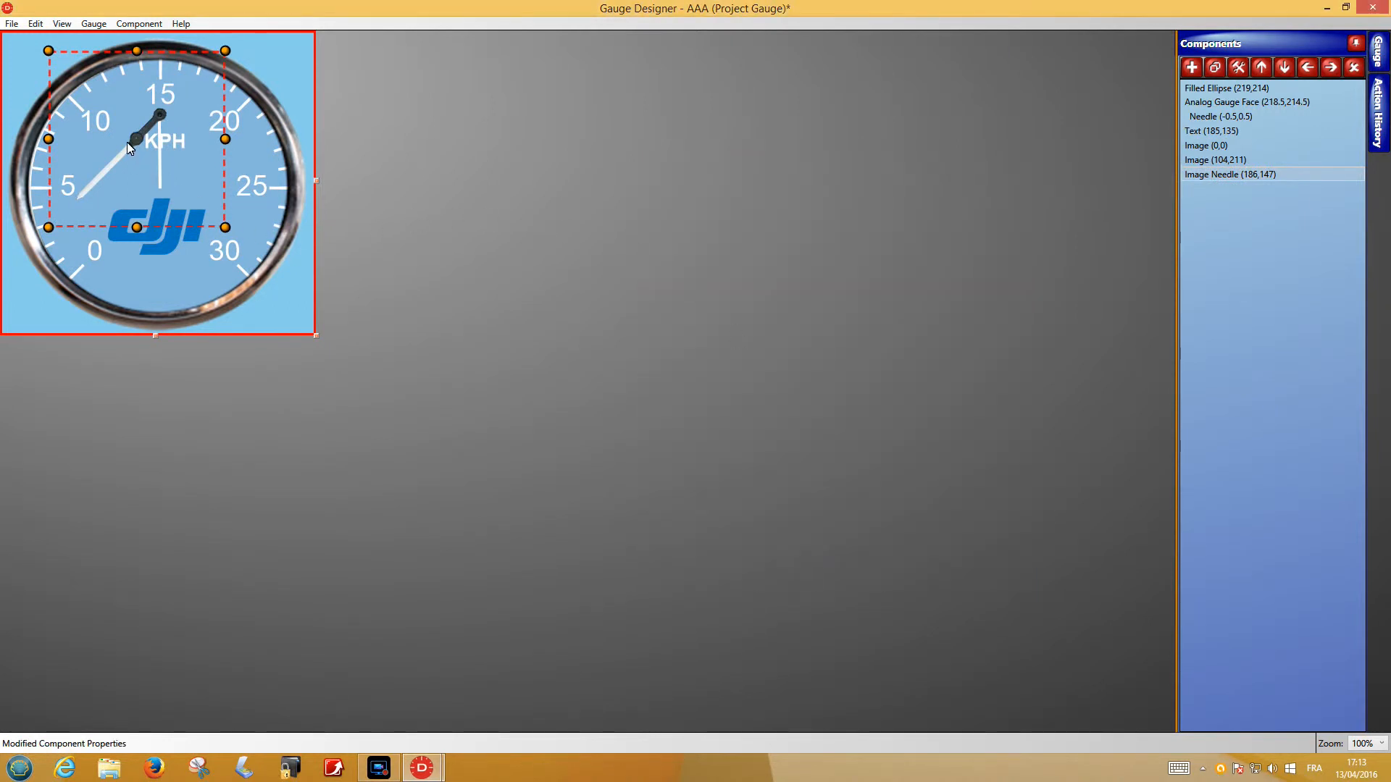
- Move the image needle aside to the dial's lower-right edge and delete the old Needle under the Analog Gauge Face
{"action": "left_click_drag", "start_coordinate": [134, 136], "coordinate": [191, 194]}
{"action": "mouse_move", "coordinate": [294, 254]}
{"action": "left_mouse_down"}
{"action": "mouse_move", "coordinate": [355, 256]}
{"action": "mouse_move", "coordinate": [282, 253]}
{"action": "left_mouse_up"}
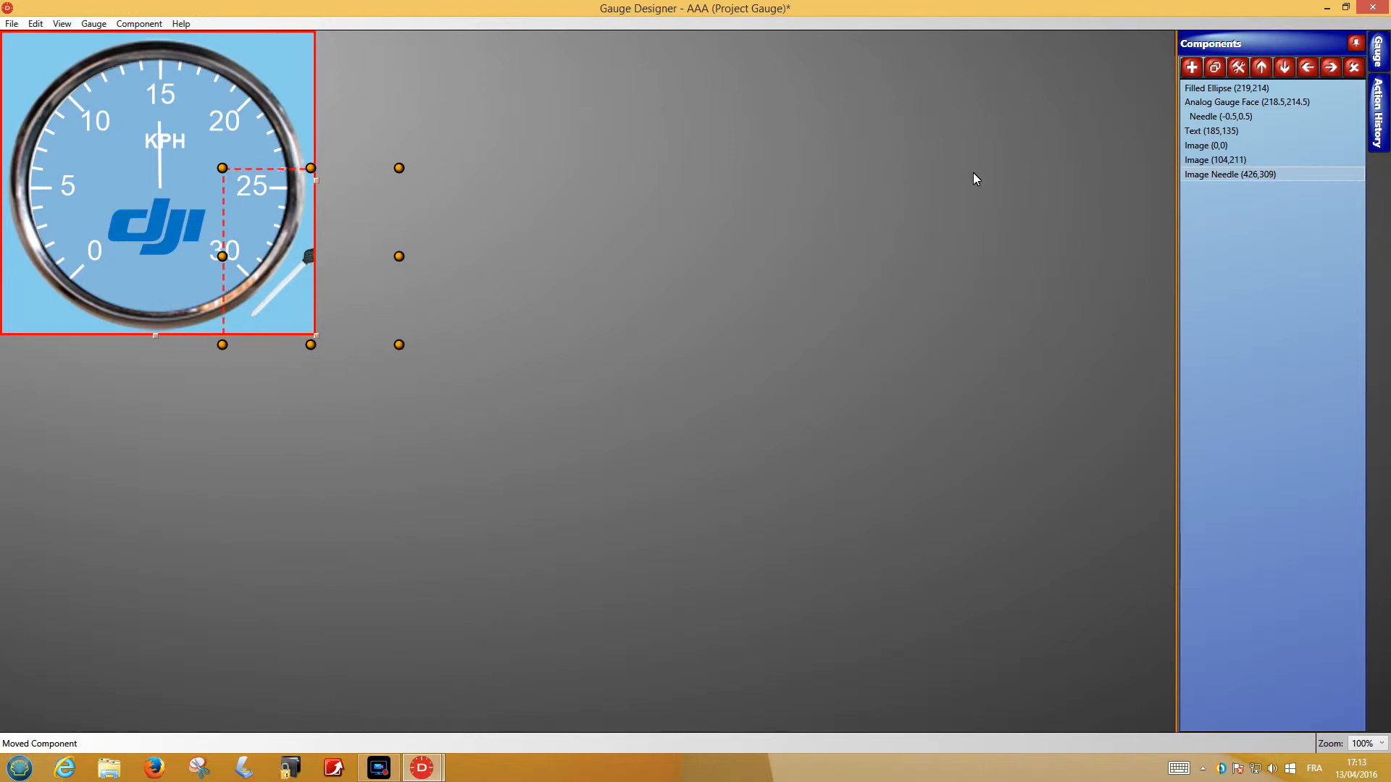
{"action": "left_click", "coordinate": [1218, 117]}
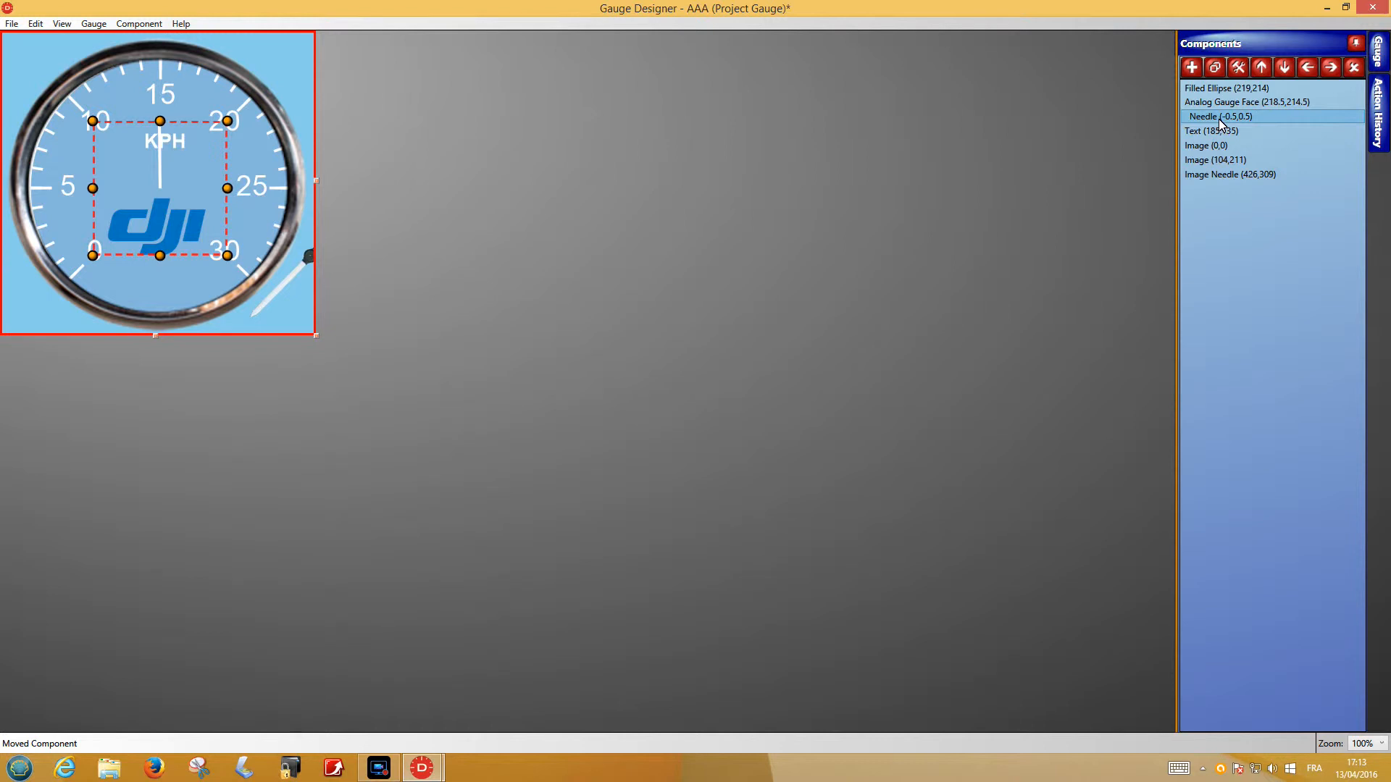
{"action": "key", "text": "Delete"}
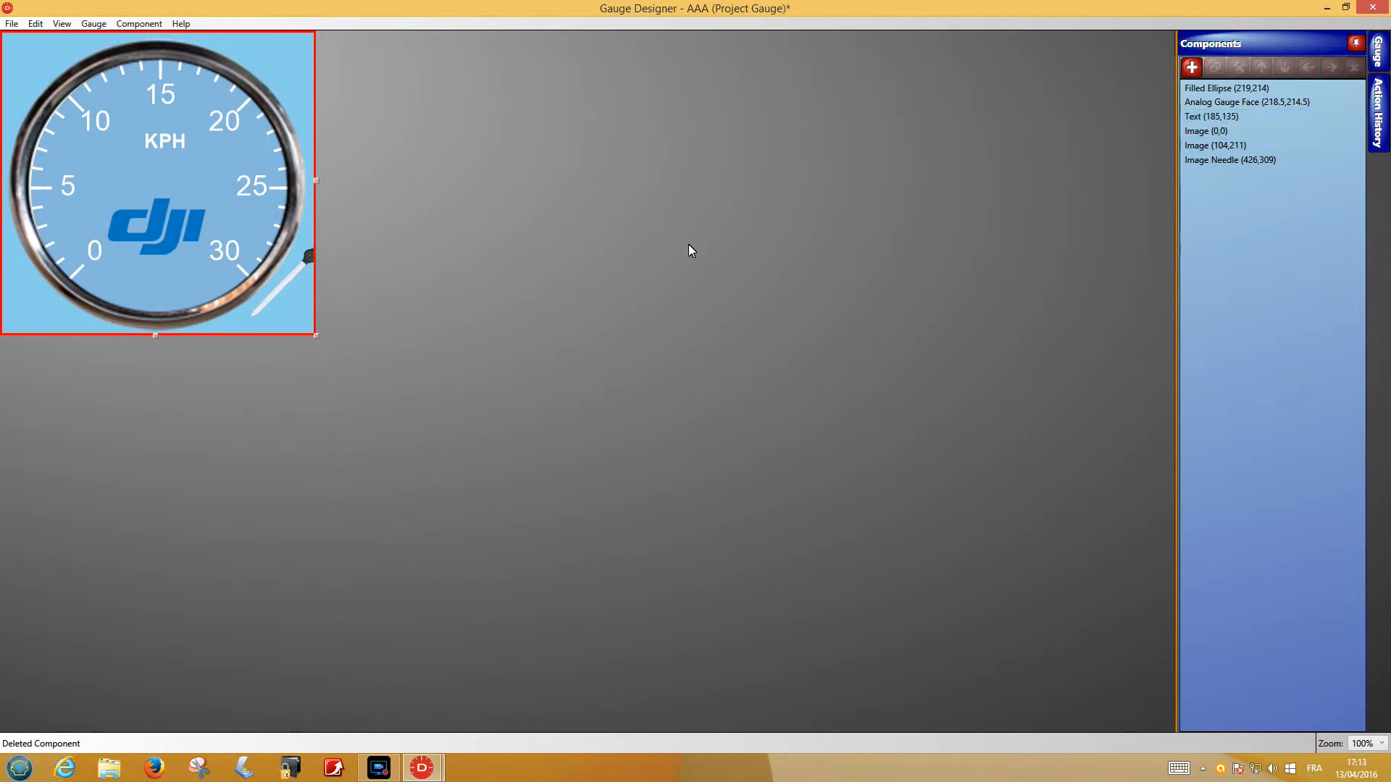
- Place the image needle at the dial's centre, about 217,197, and nest it under the Analog Gauge Face component
{"action": "left_click", "coordinate": [308, 260]}
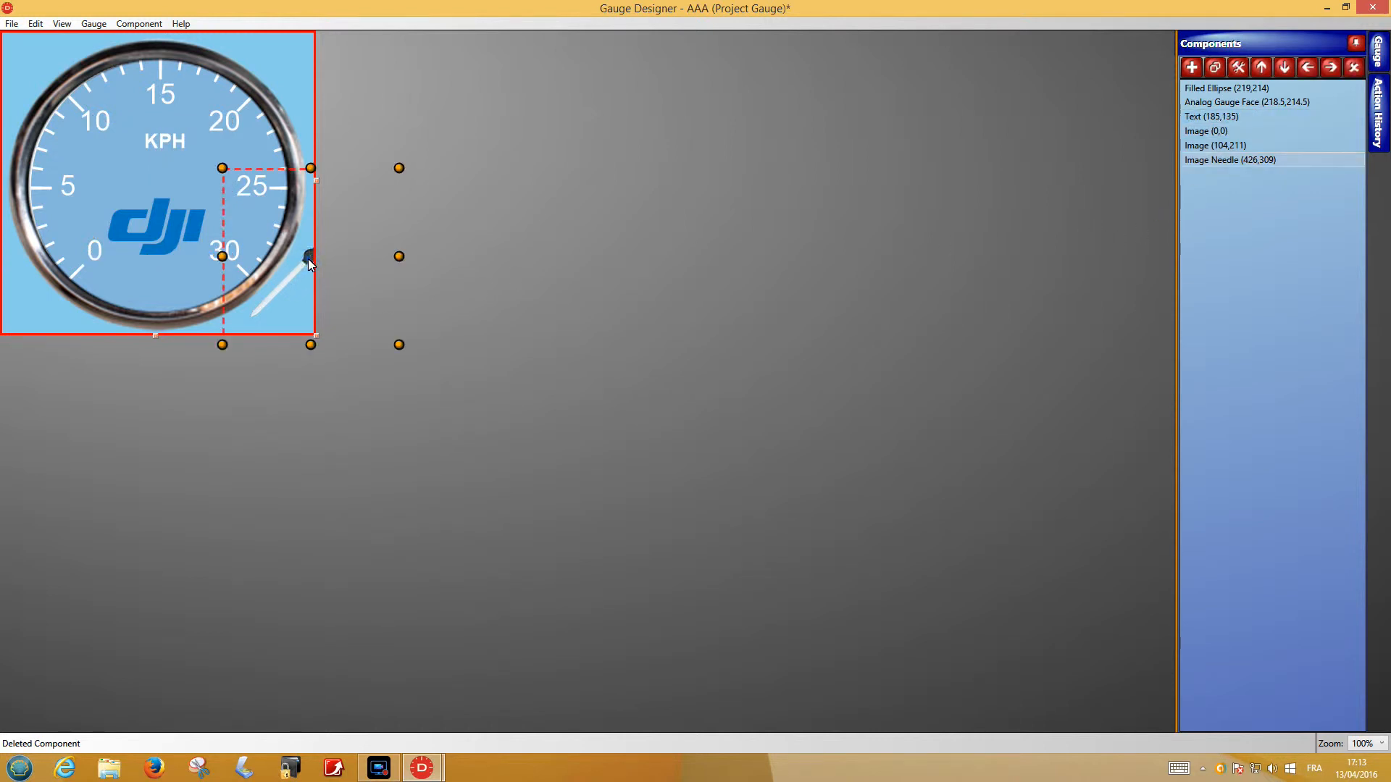
{"action": "left_click_drag", "start_coordinate": [232, 219], "coordinate": [165, 180]}
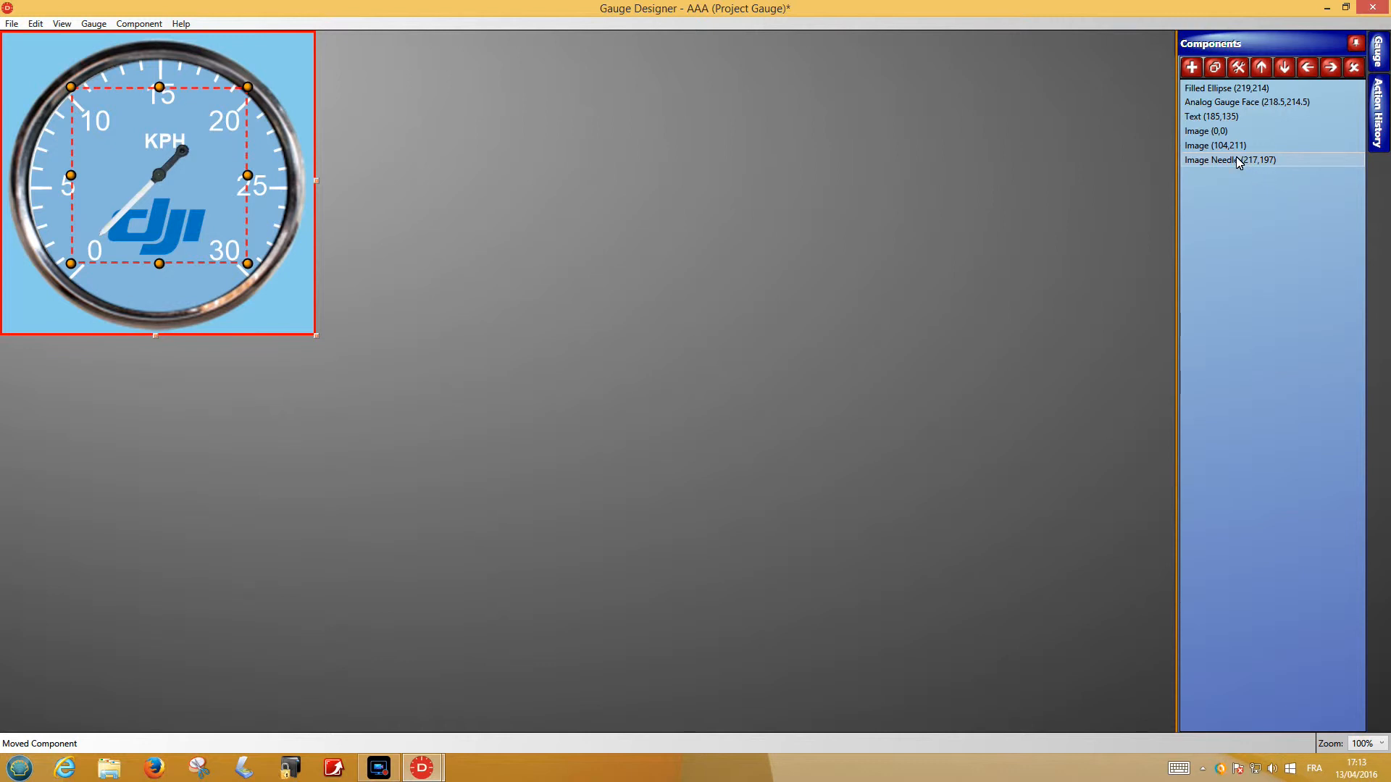
{"action": "left_click", "coordinate": [1263, 70]}
{"action": "left_click", "coordinate": [1264, 71]}
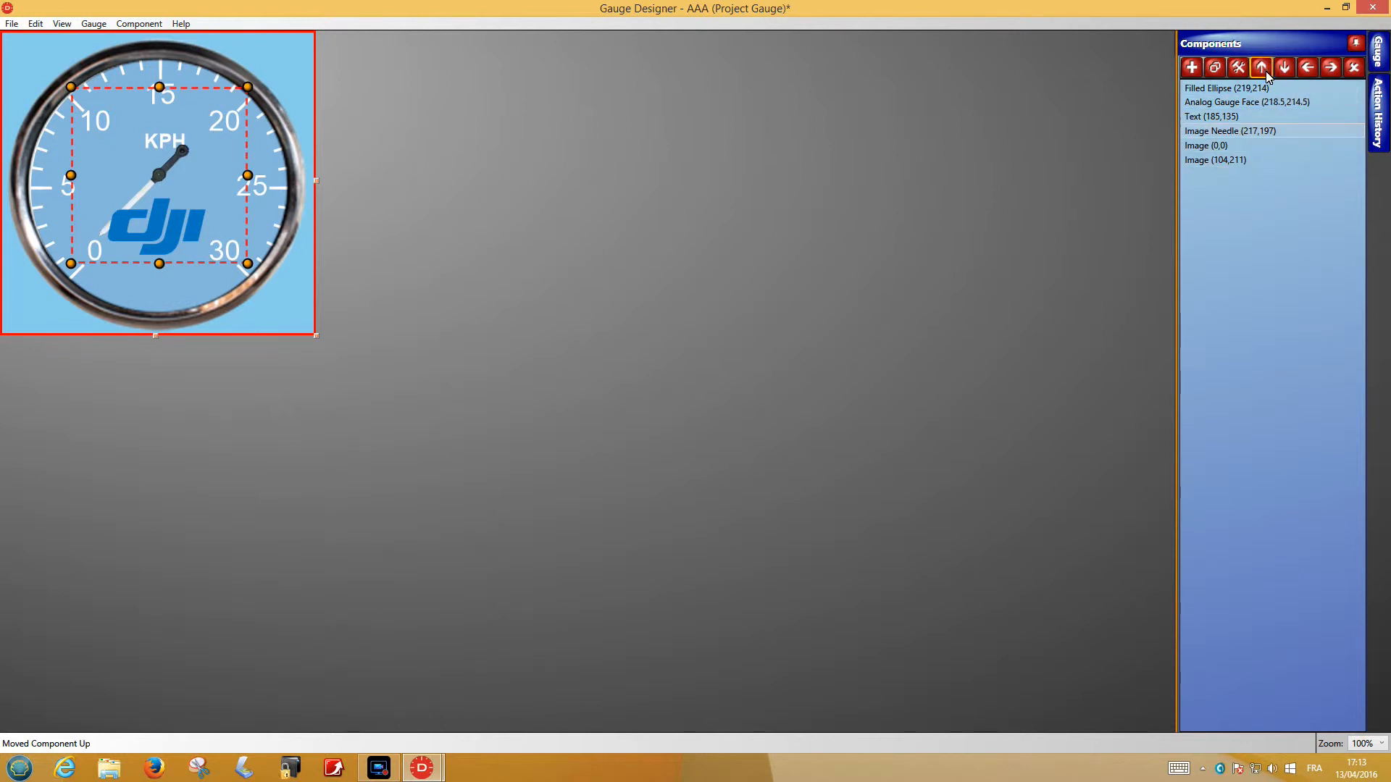
{"action": "left_click", "coordinate": [1264, 69]}
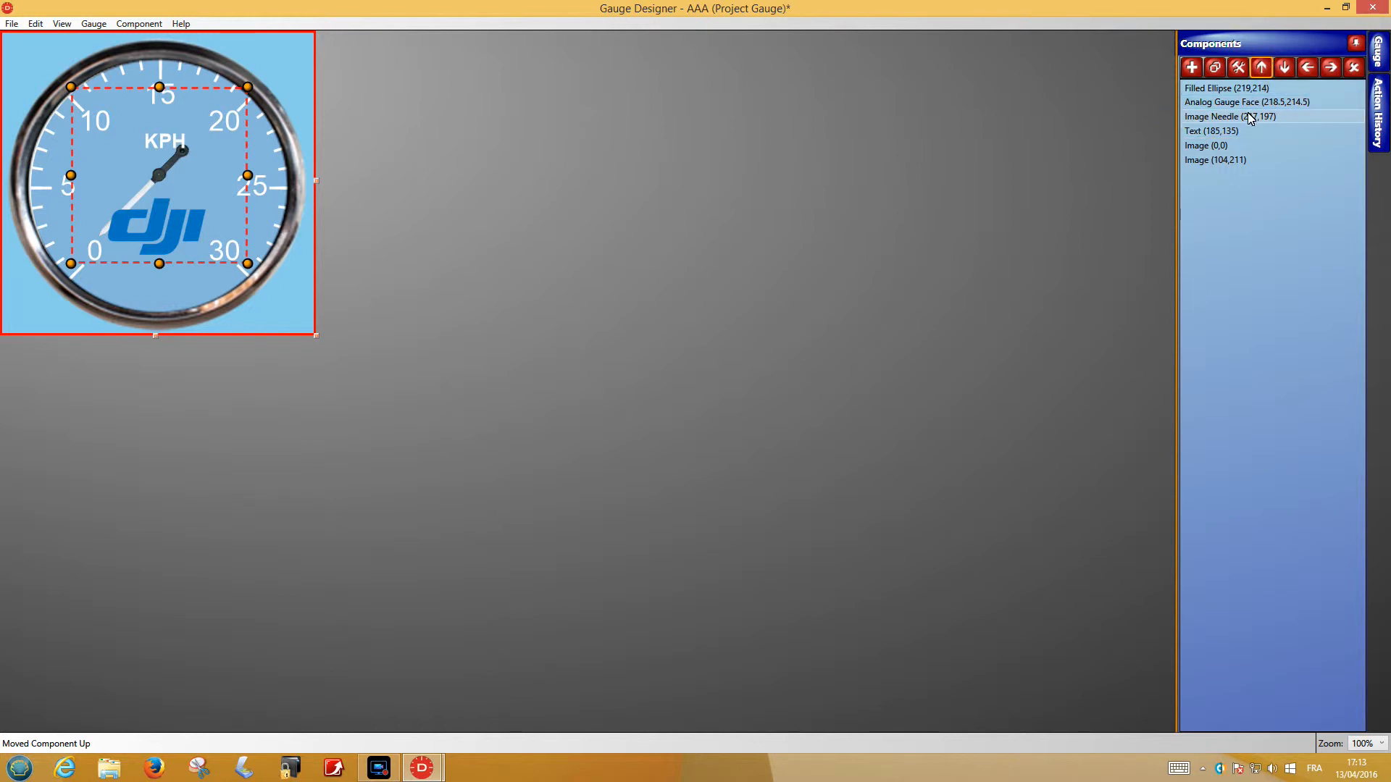
{"action": "left_click", "coordinate": [1324, 71]}
- Sync the image needle's value range and angle range with its Analog Gauge Face parent
{"action": "double_click", "coordinate": [1252, 119]}
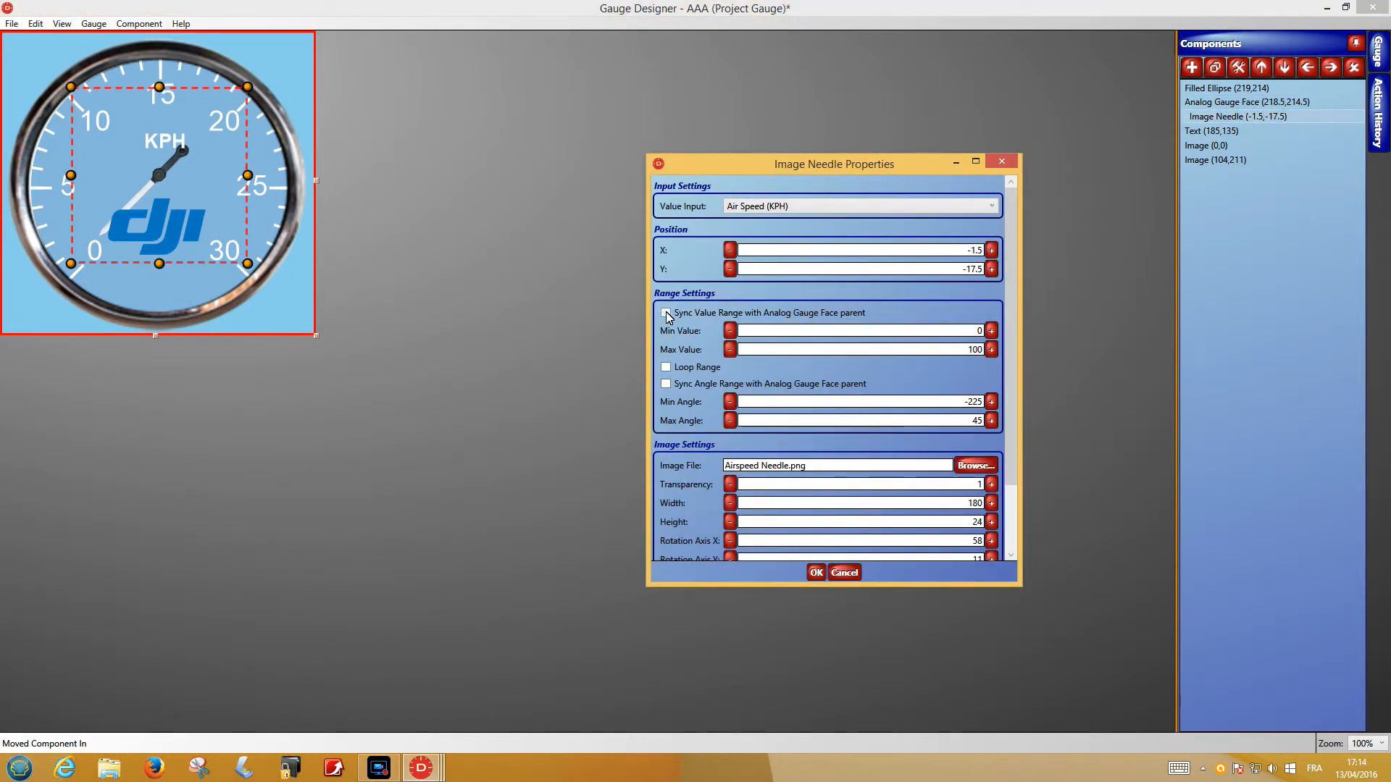
{"action": "left_click", "coordinate": [666, 313]}
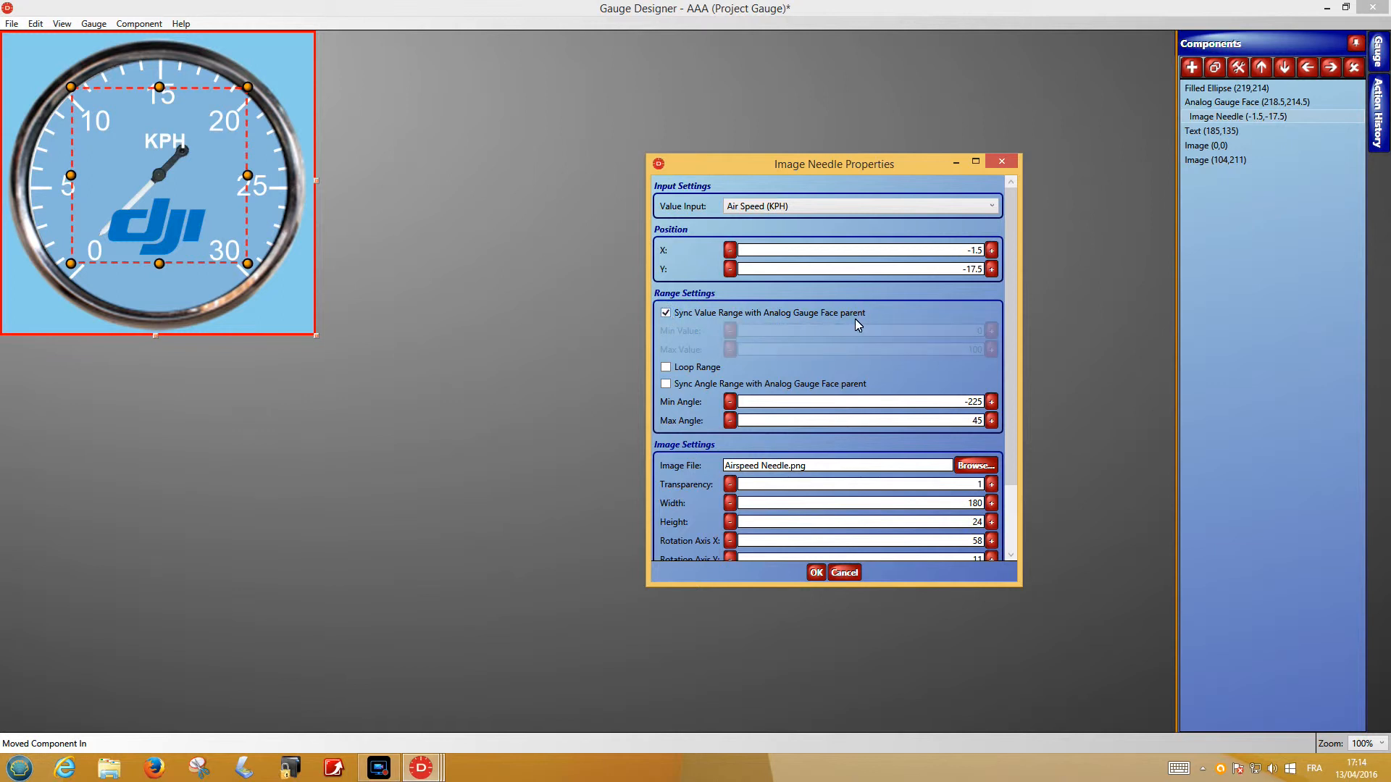
{"action": "left_click", "coordinate": [666, 384]}
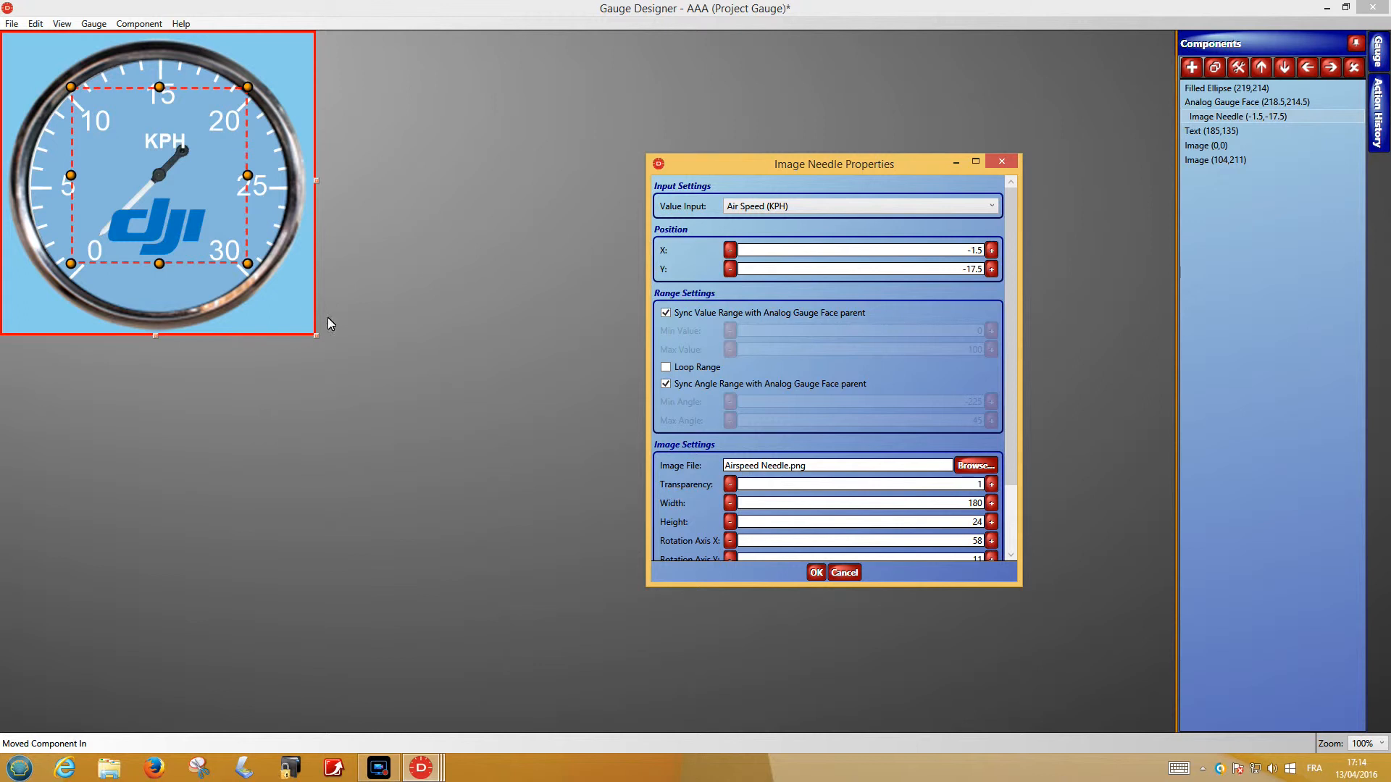
{"action": "left_click", "coordinate": [816, 573]}
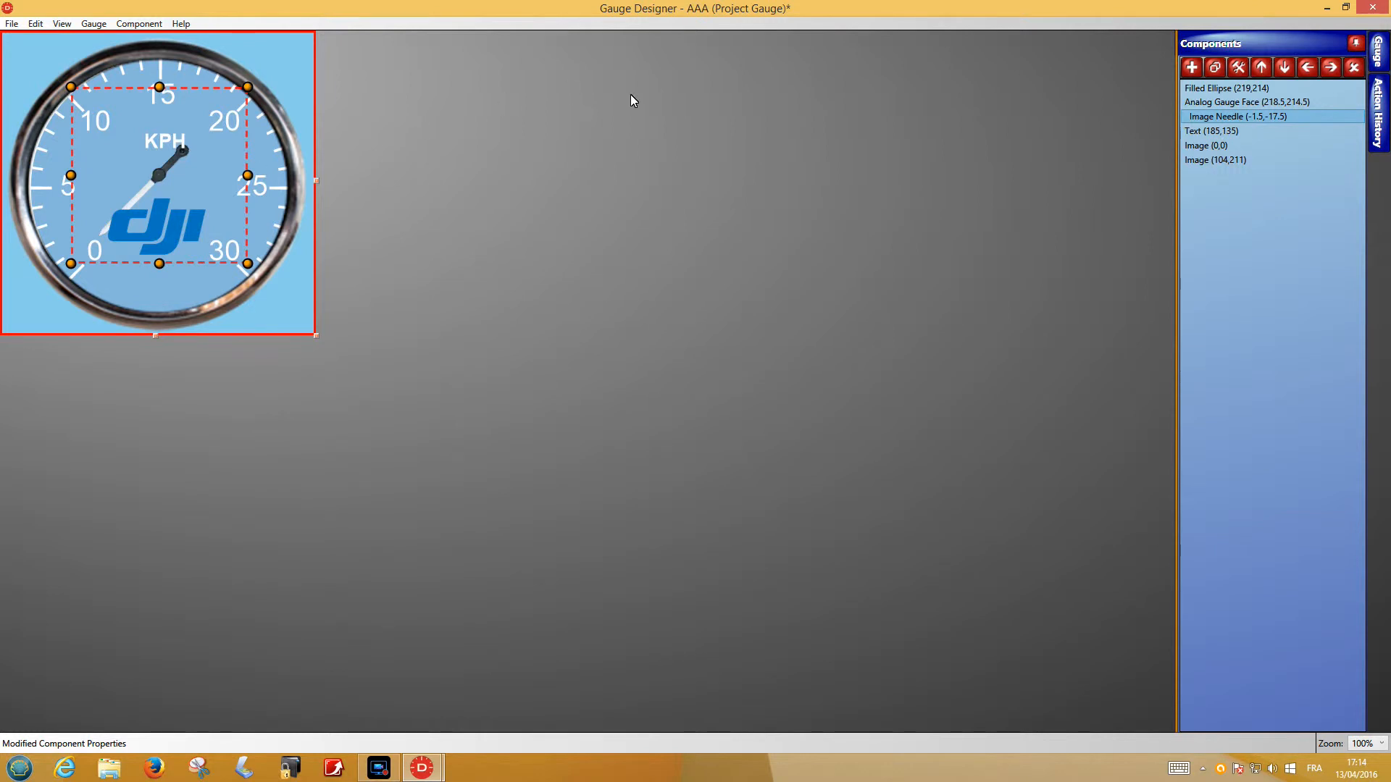
- Close the designer, saving the gauge, and play the footage from about 0:30 to check the new needle
{"action": "left_click", "coordinate": [1373, 8]}
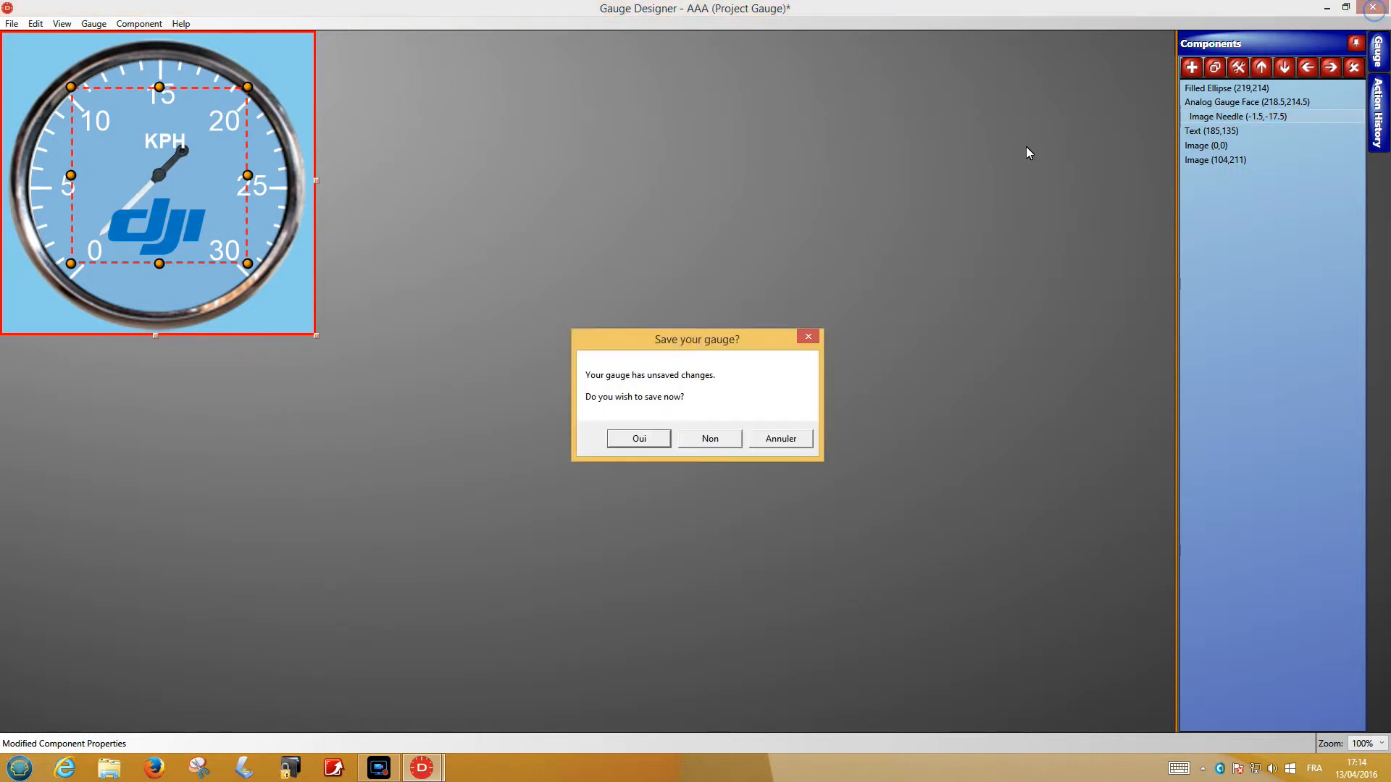
{"action": "left_click", "coordinate": [641, 440]}
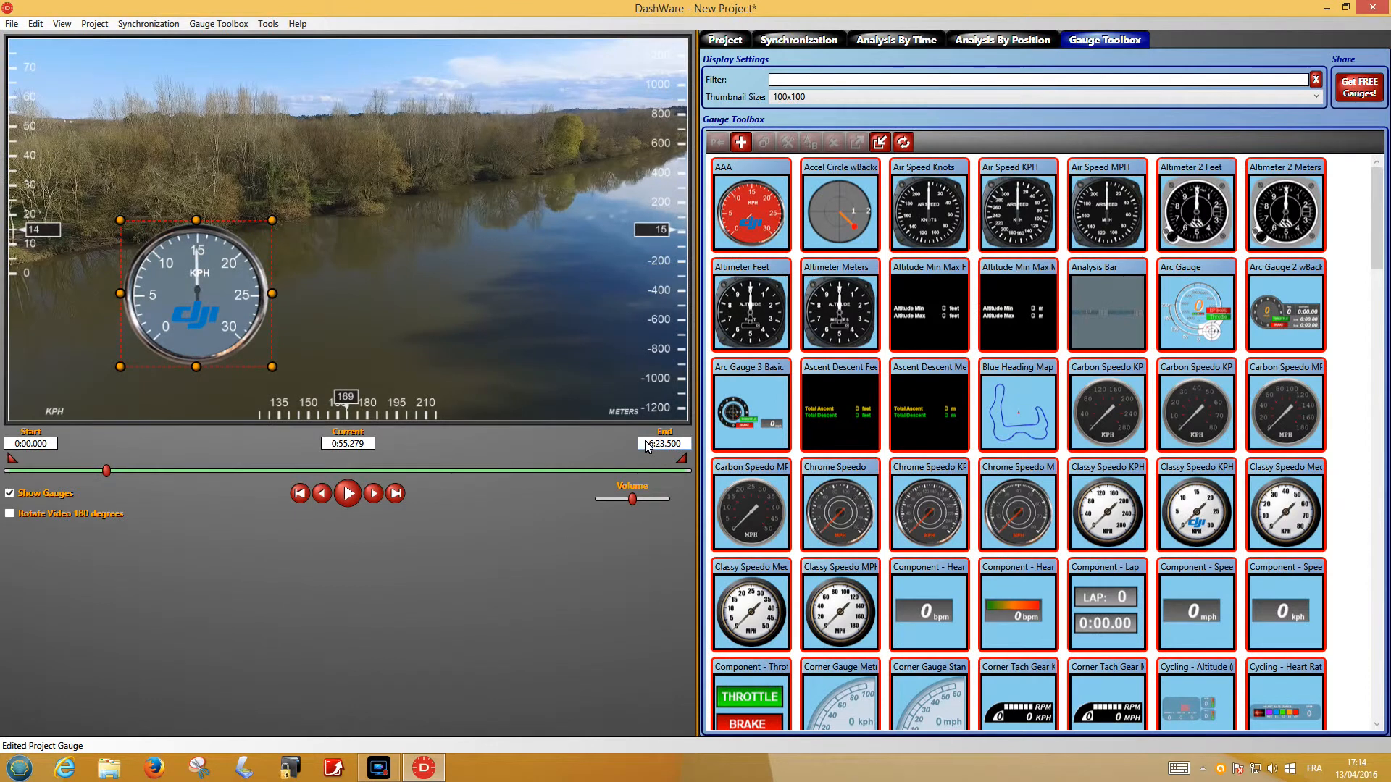
{"action": "left_click", "coordinate": [347, 493]}
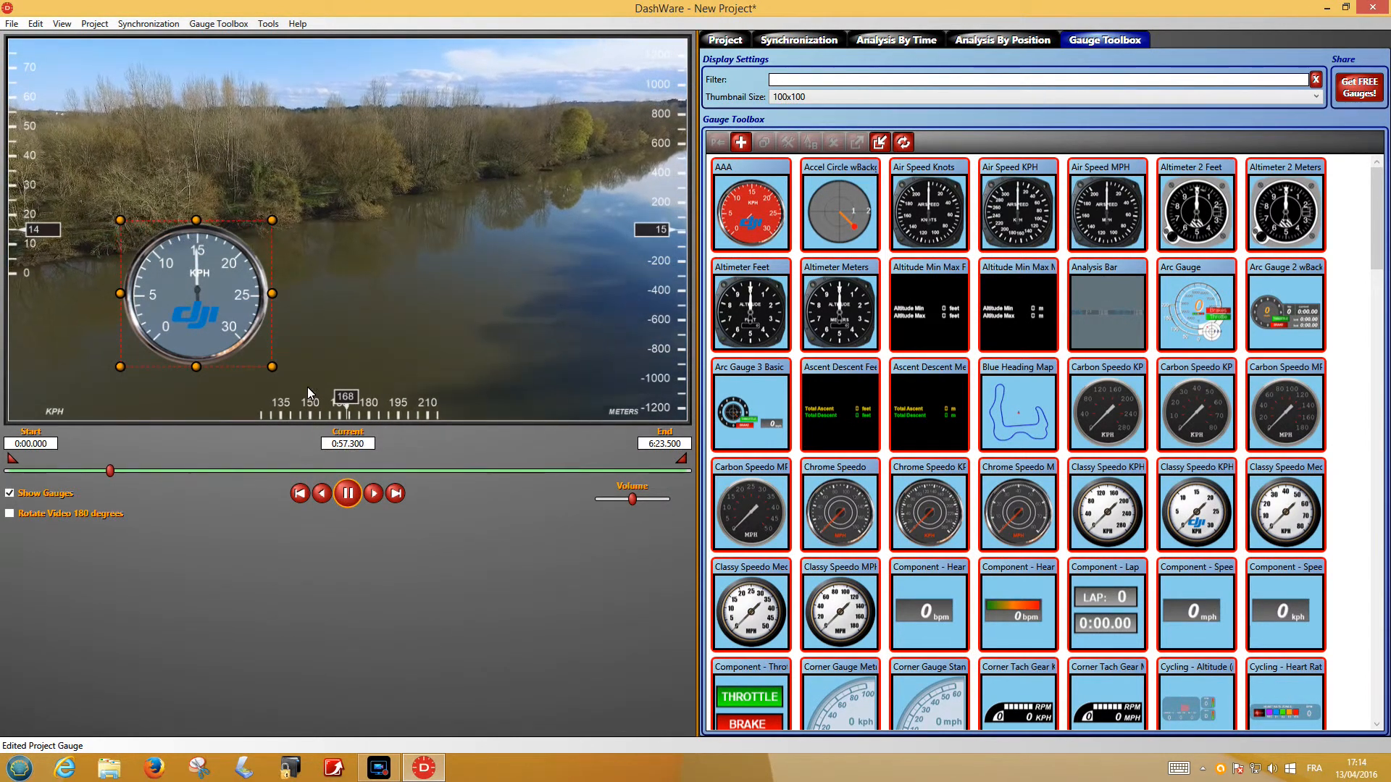
{"action": "left_click", "coordinate": [112, 471]}
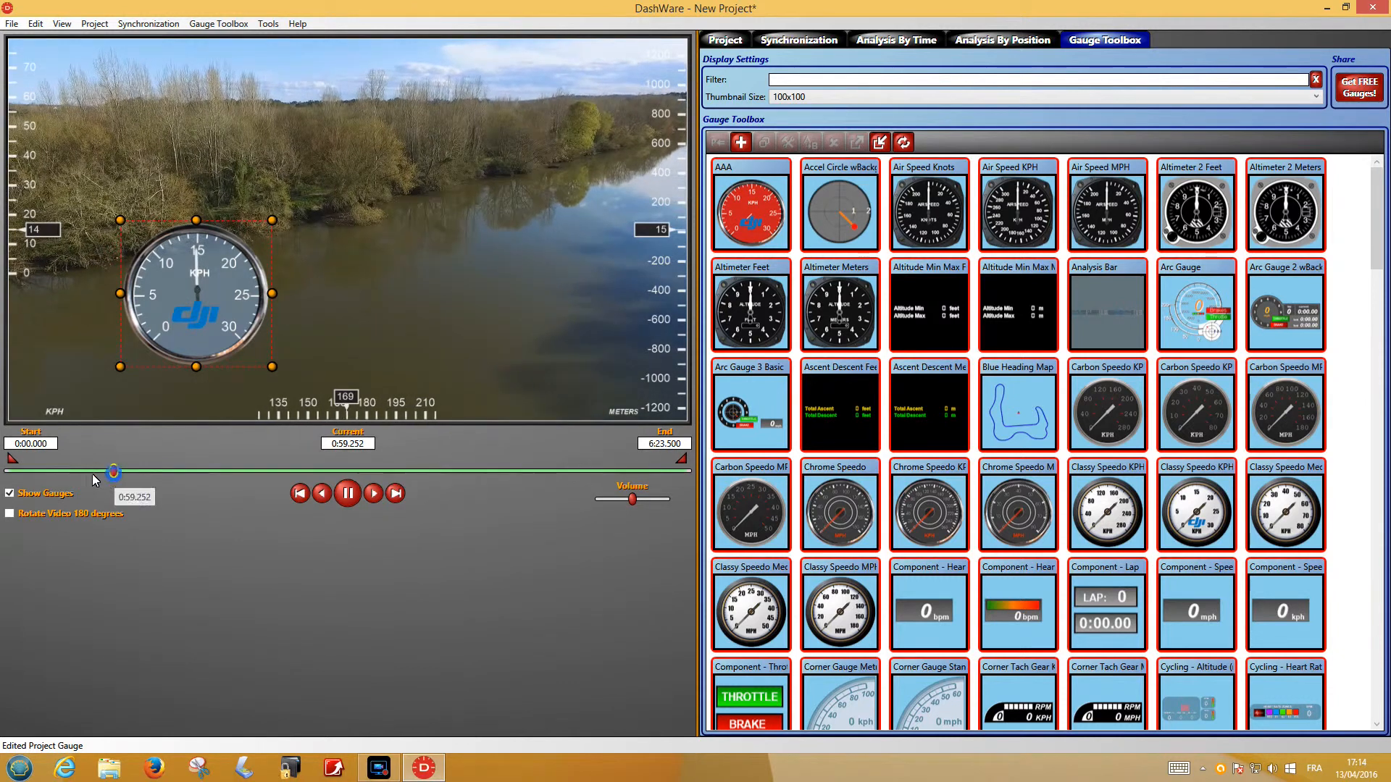
{"action": "left_click", "coordinate": [67, 471]}
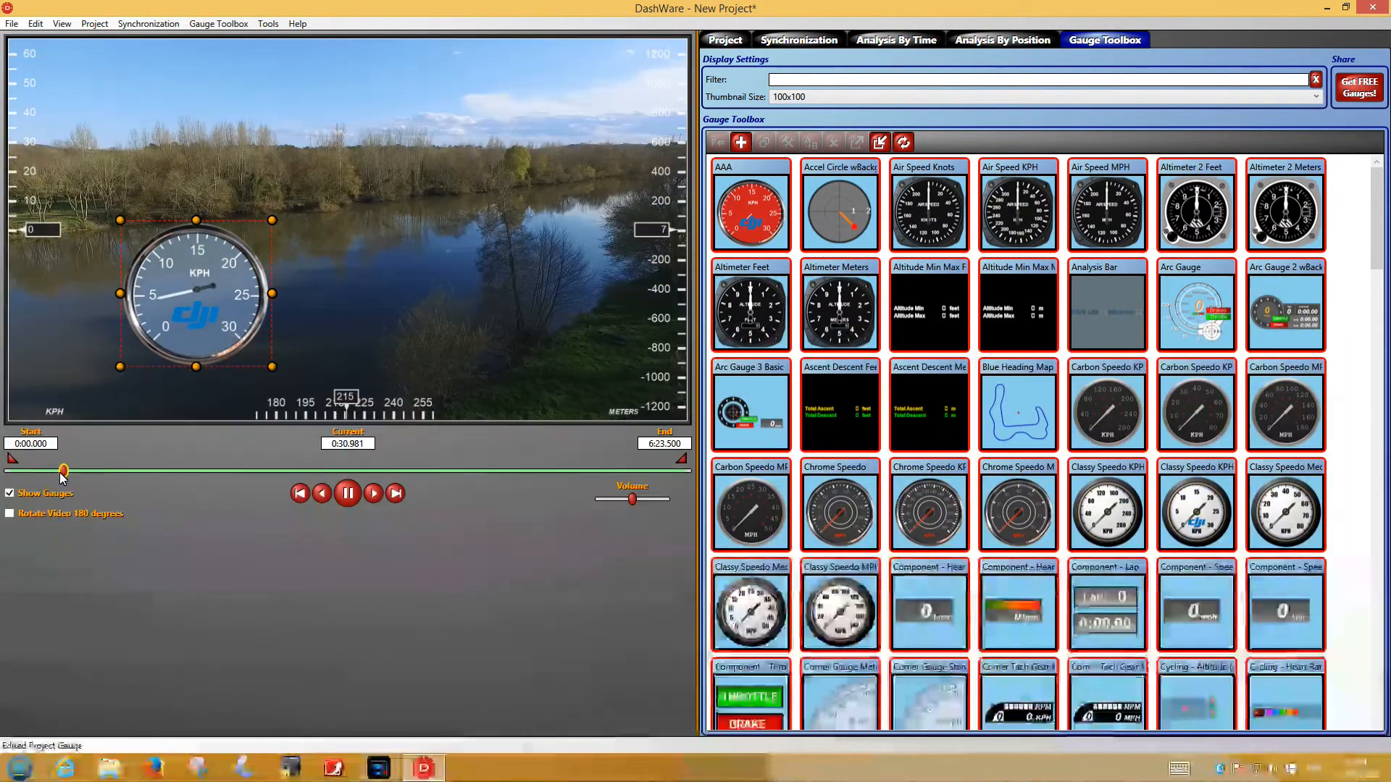
{"action": "left_click", "coordinate": [321, 498]}
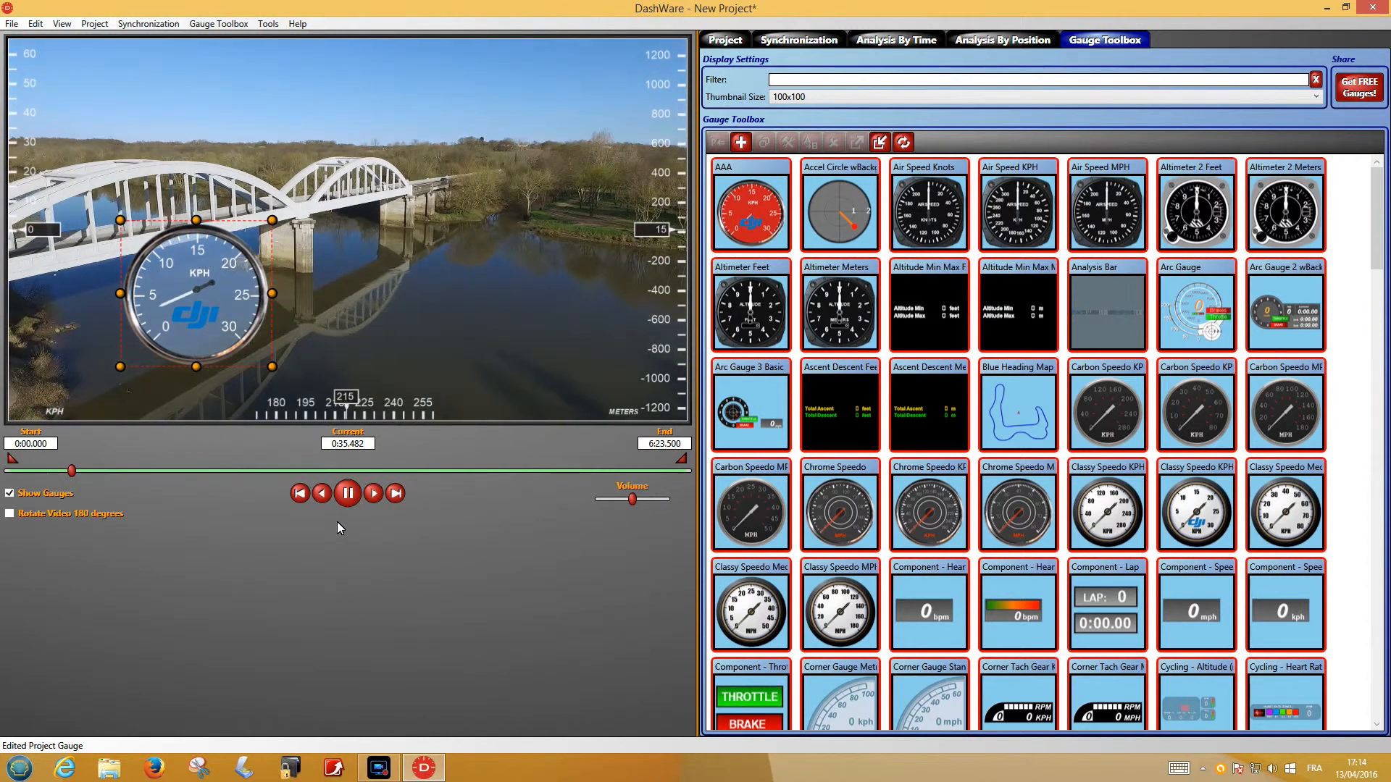
- Reopen the project's AAA gauge in the designer and set the image needle's test value to 0
{"action": "double_click", "coordinate": [232, 332]}
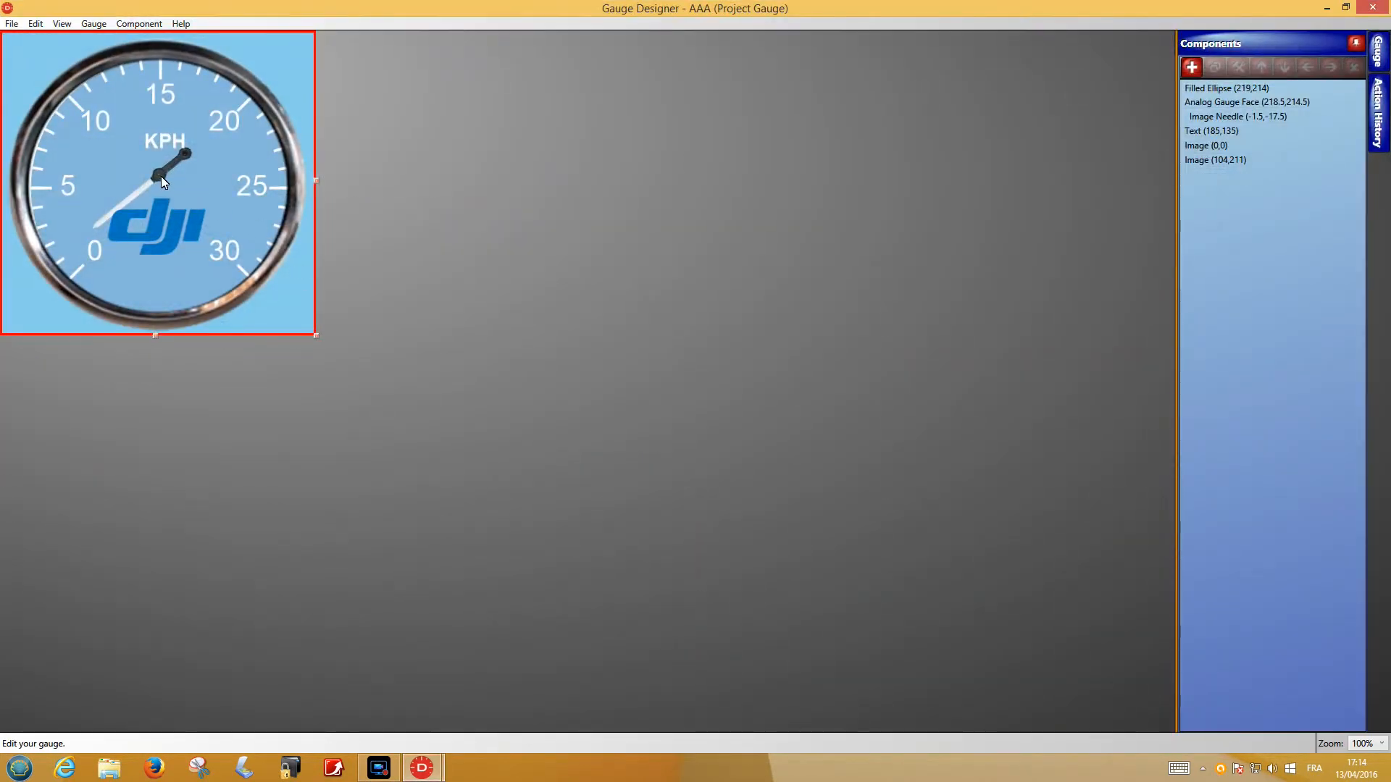
{"action": "left_click", "coordinate": [161, 175]}
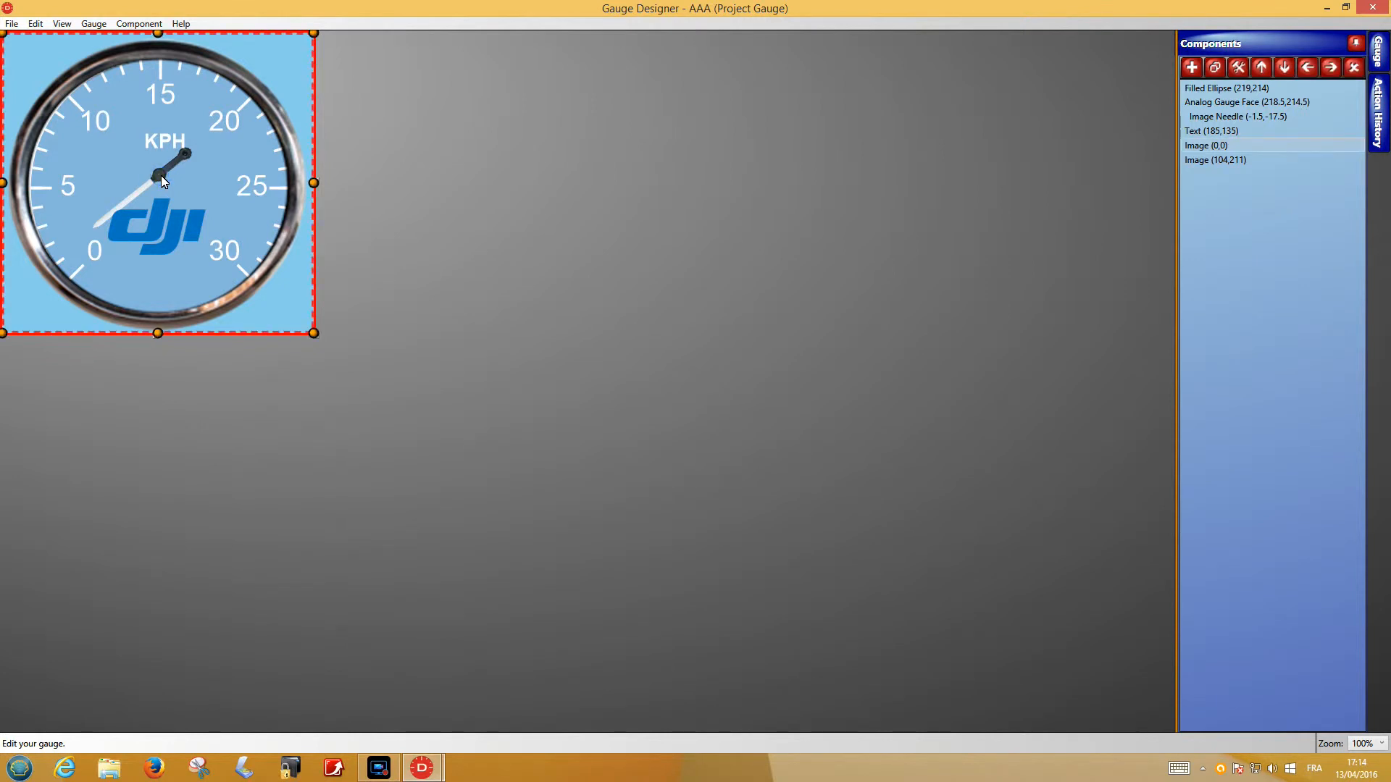
{"action": "double_click", "coordinate": [1237, 116]}
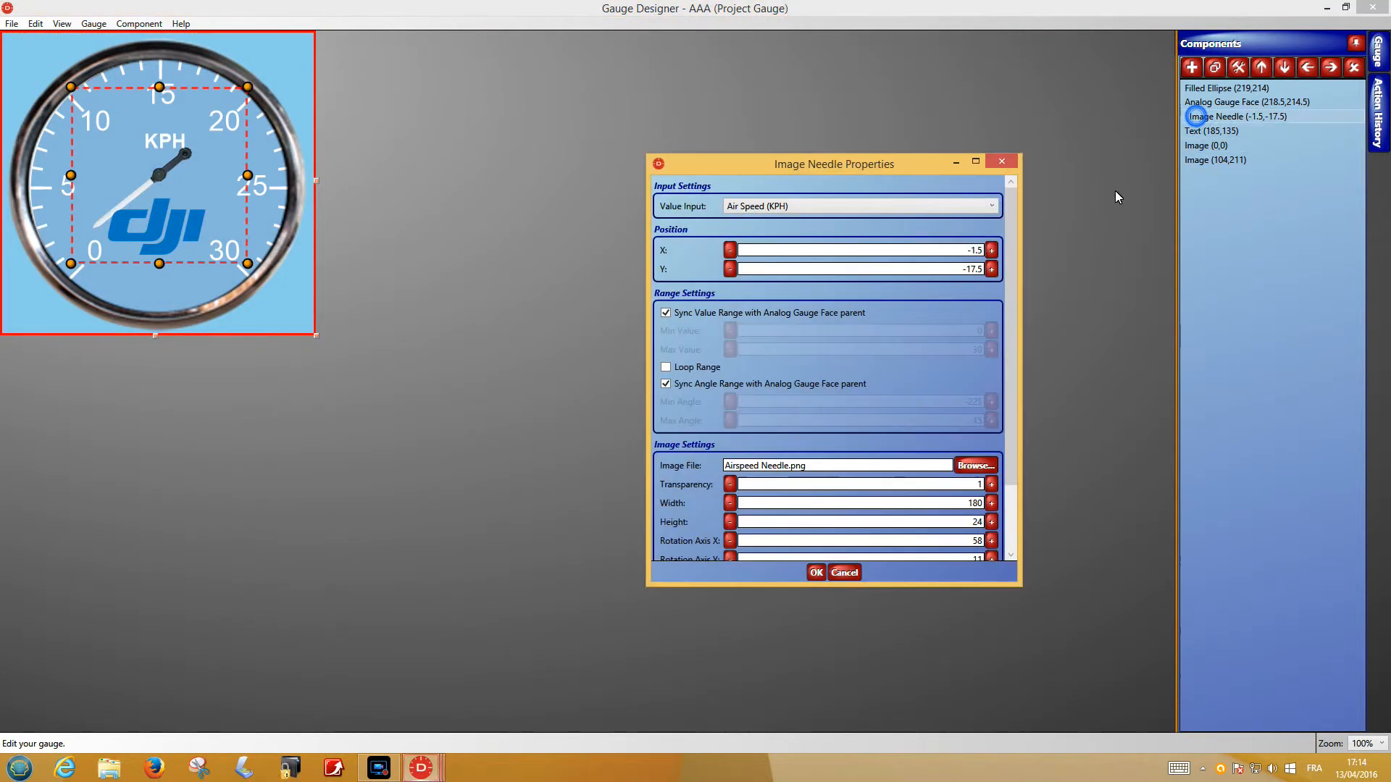
{"action": "left_click_drag", "start_coordinate": [1006, 473], "coordinate": [1011, 554]}
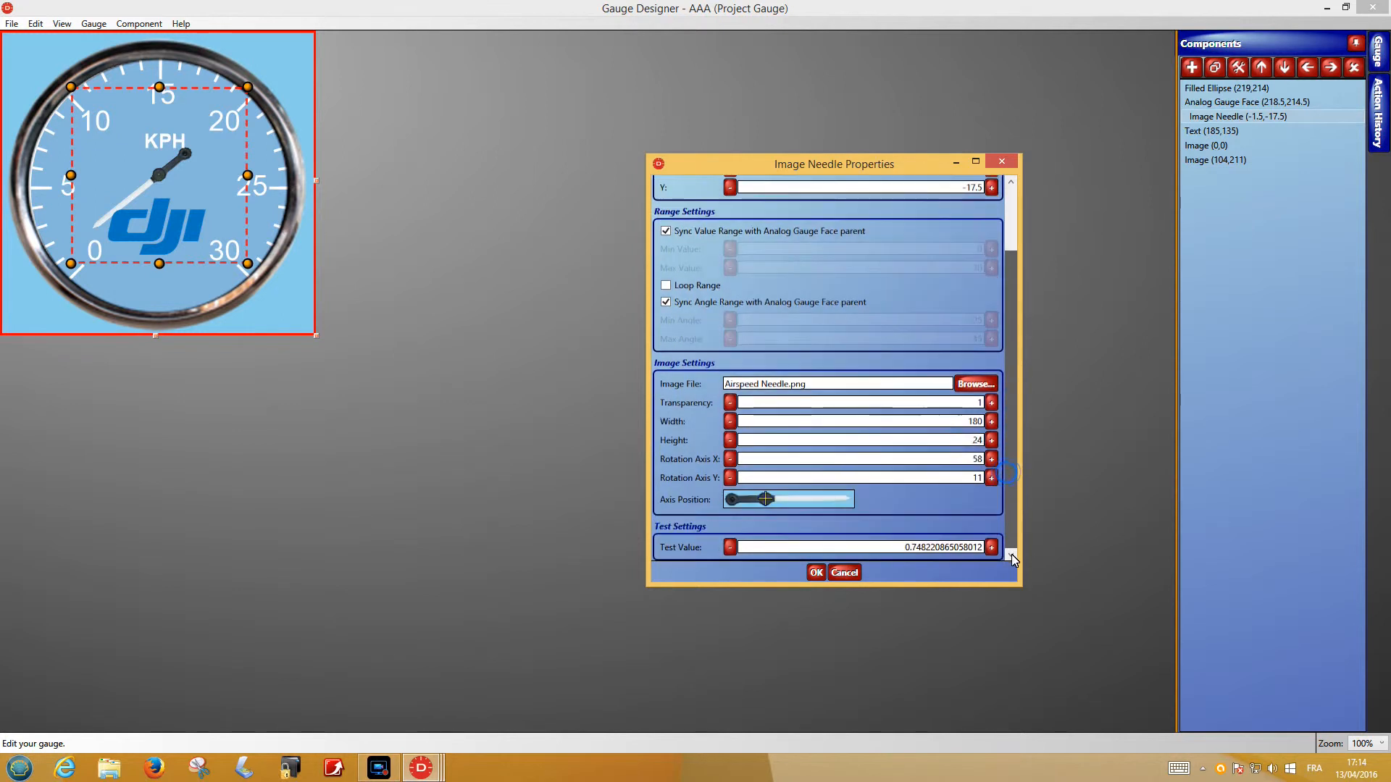
{"action": "double_click", "coordinate": [911, 549]}
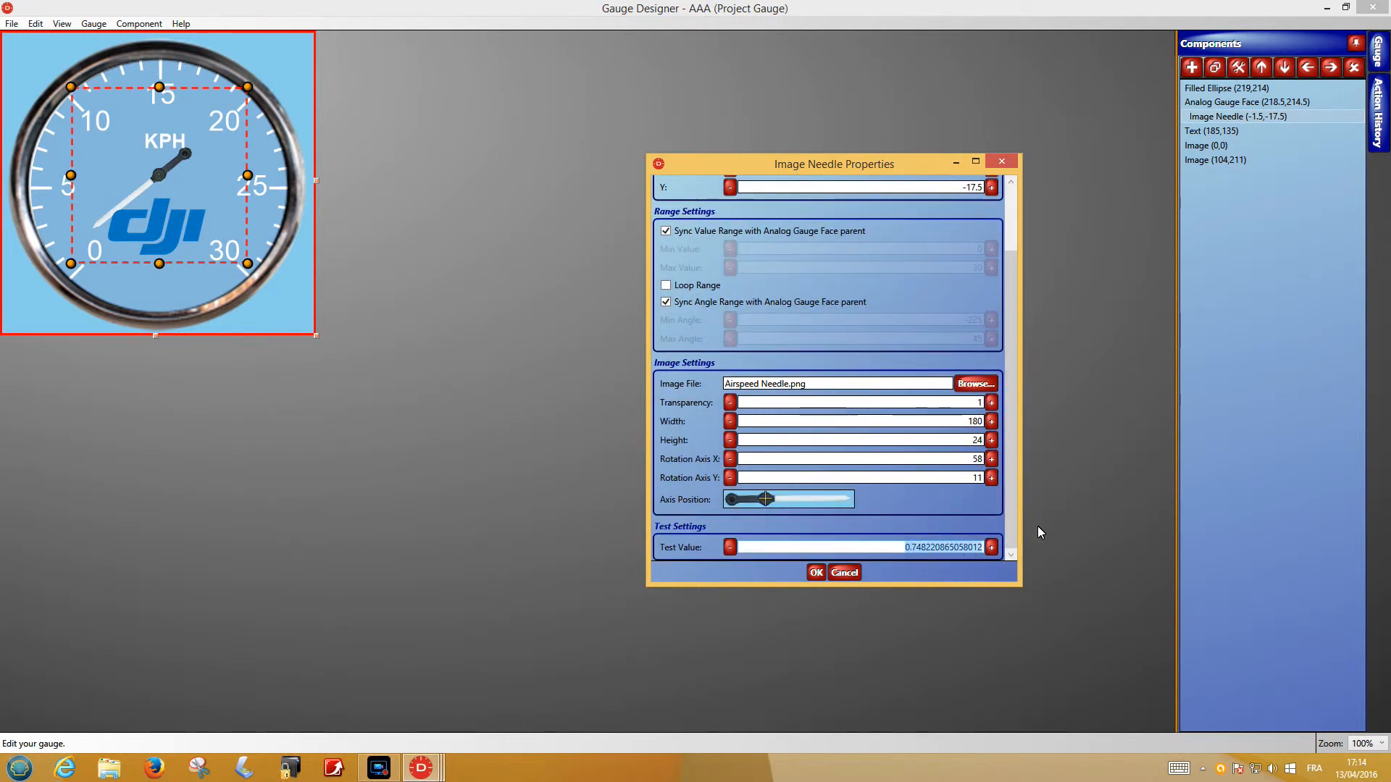
{"action": "type", "text": "0"}
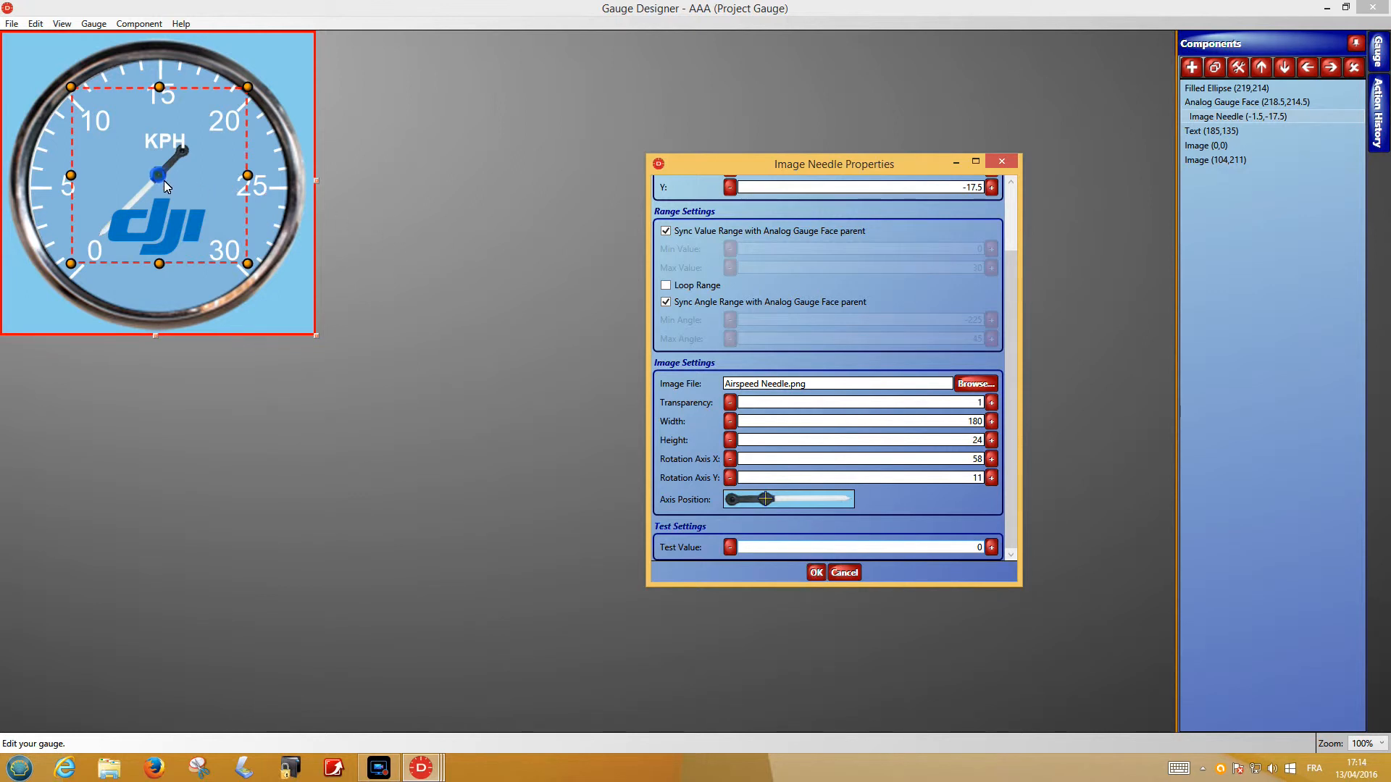
{"action": "left_click", "coordinate": [806, 572]}
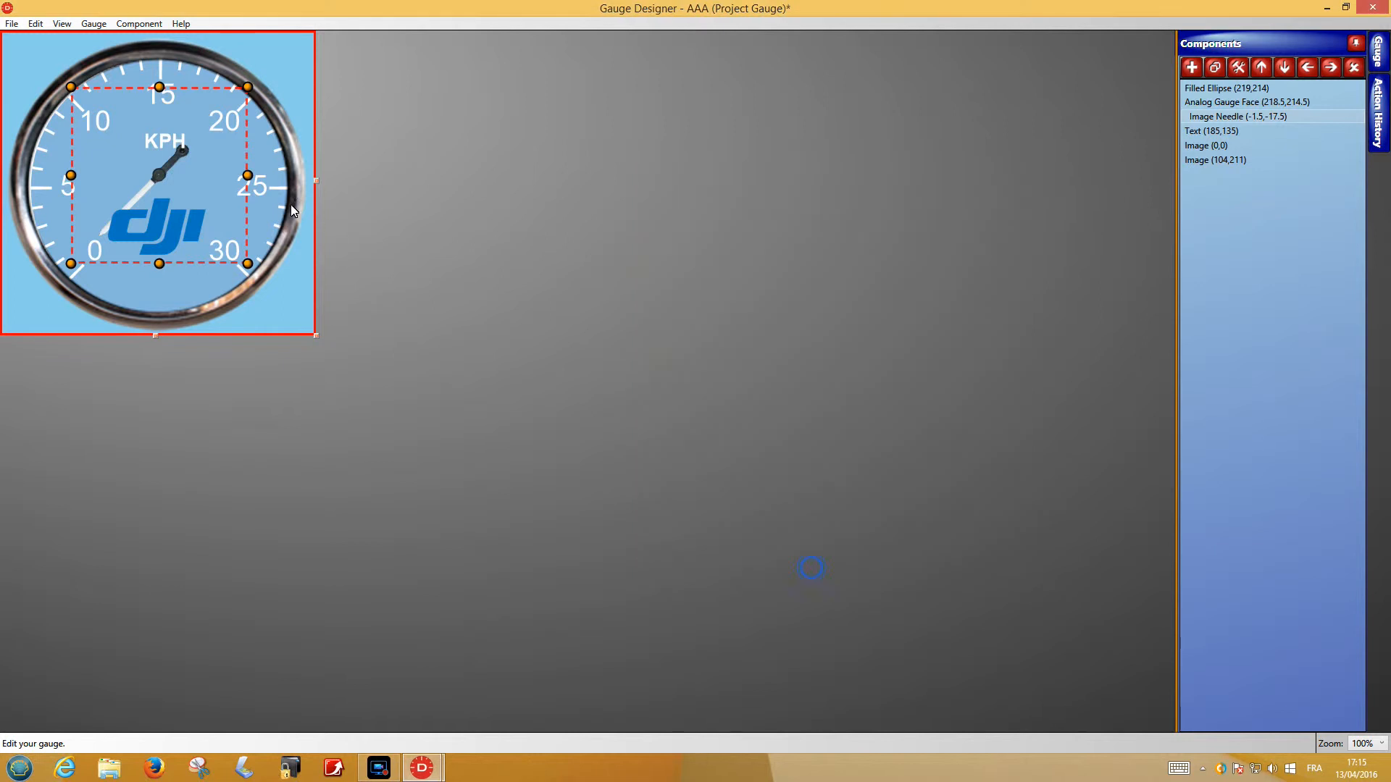
- Set the image needle's test value to 10 and reposition its pivot at the dial's centre, about 1.5,2.5
{"action": "left_click", "coordinate": [158, 172]}
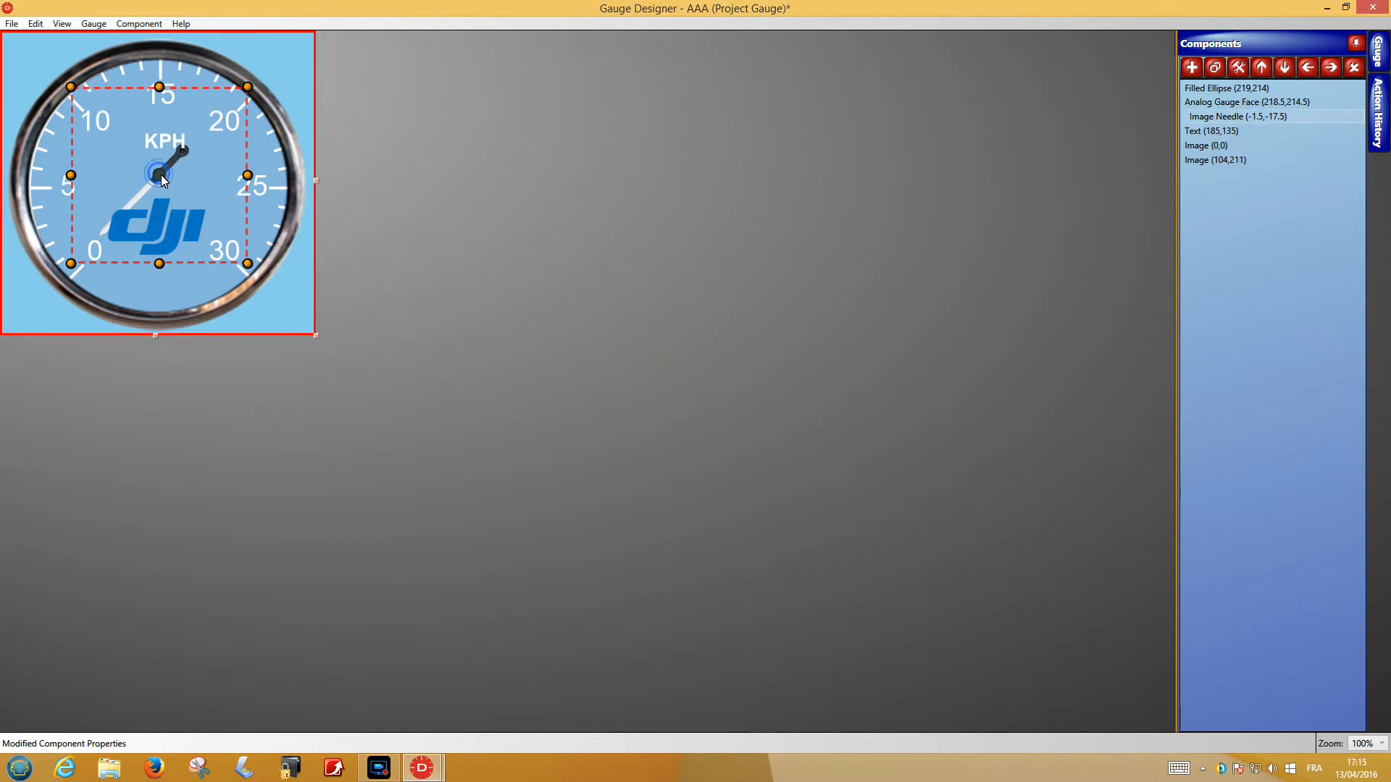
{"action": "left_click_drag", "start_coordinate": [168, 176], "coordinate": [168, 177]}
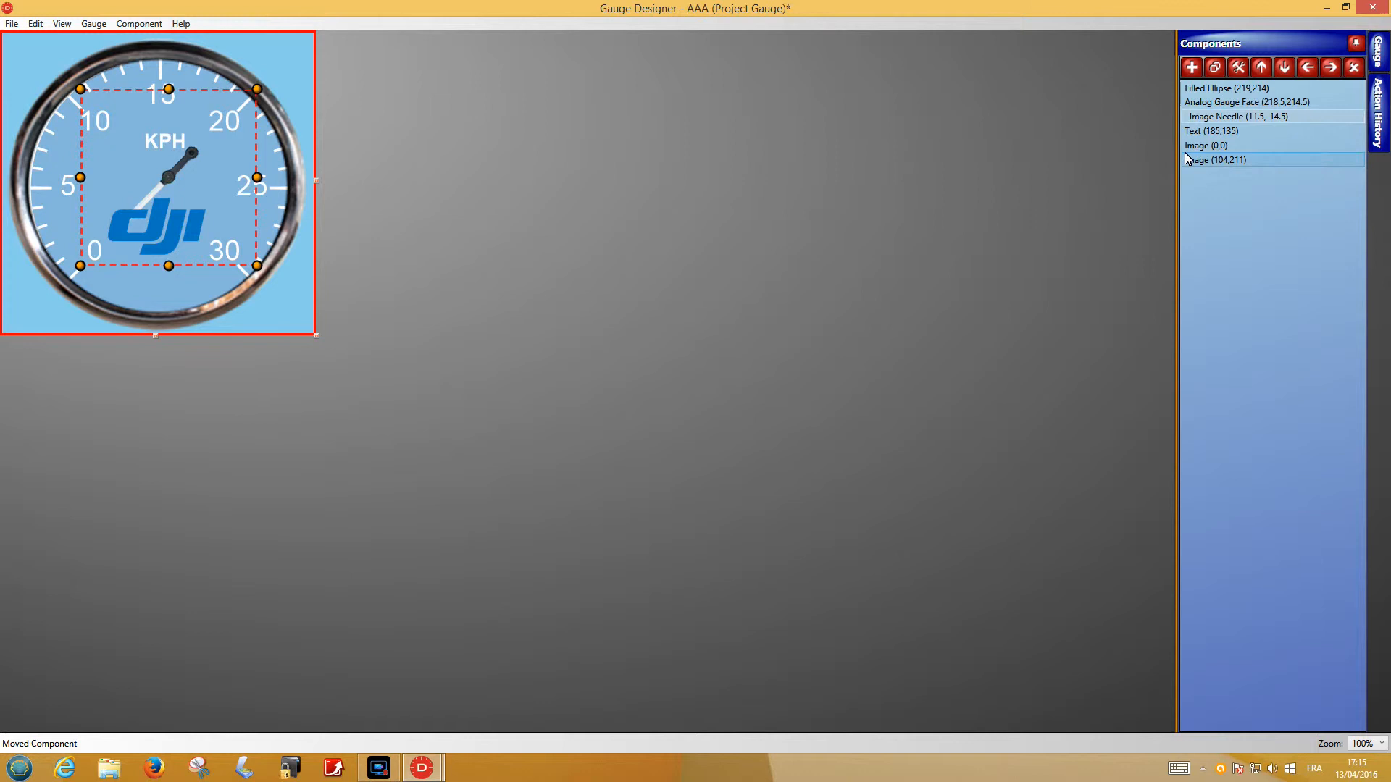
{"action": "double_click", "coordinate": [1204, 117]}
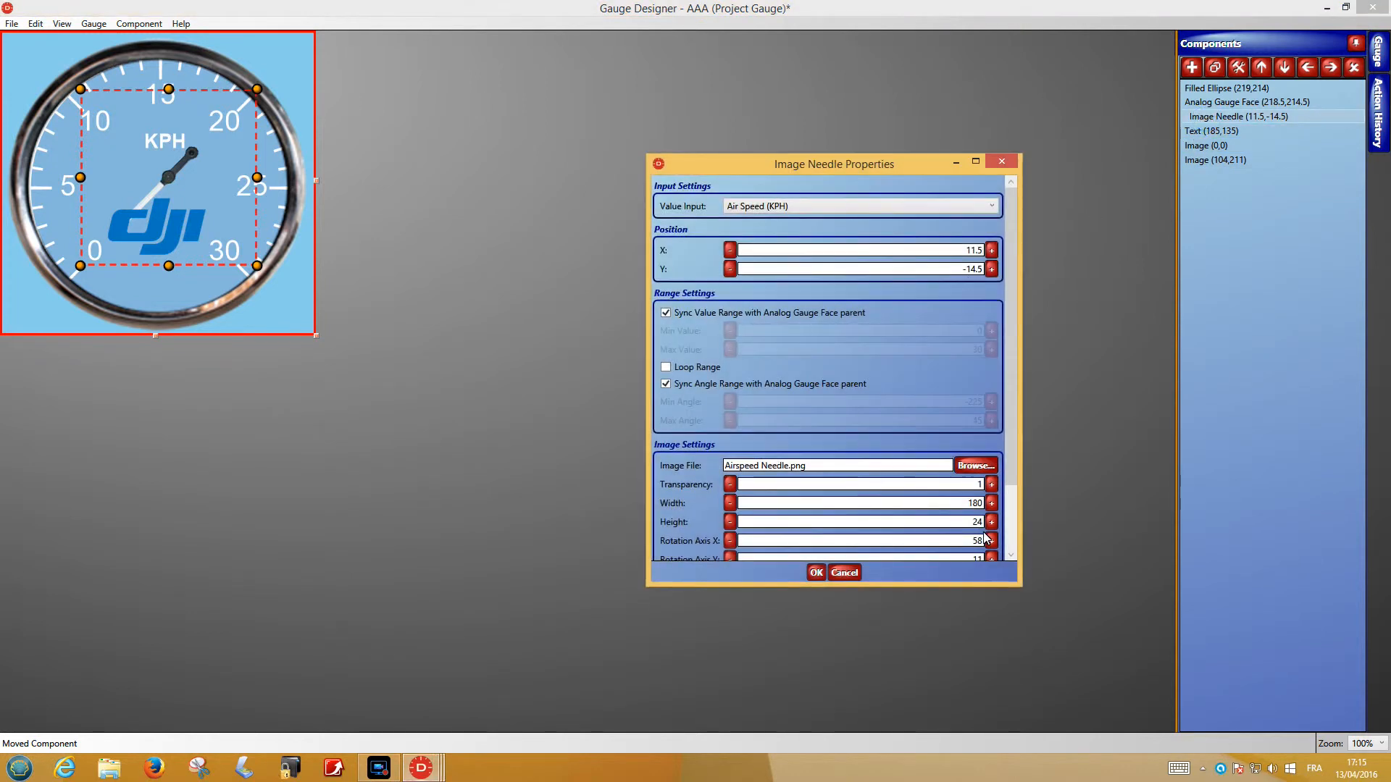
{"action": "left_click_drag", "start_coordinate": [1012, 475], "coordinate": [1012, 558]}
{"action": "left_click", "coordinate": [941, 547]}
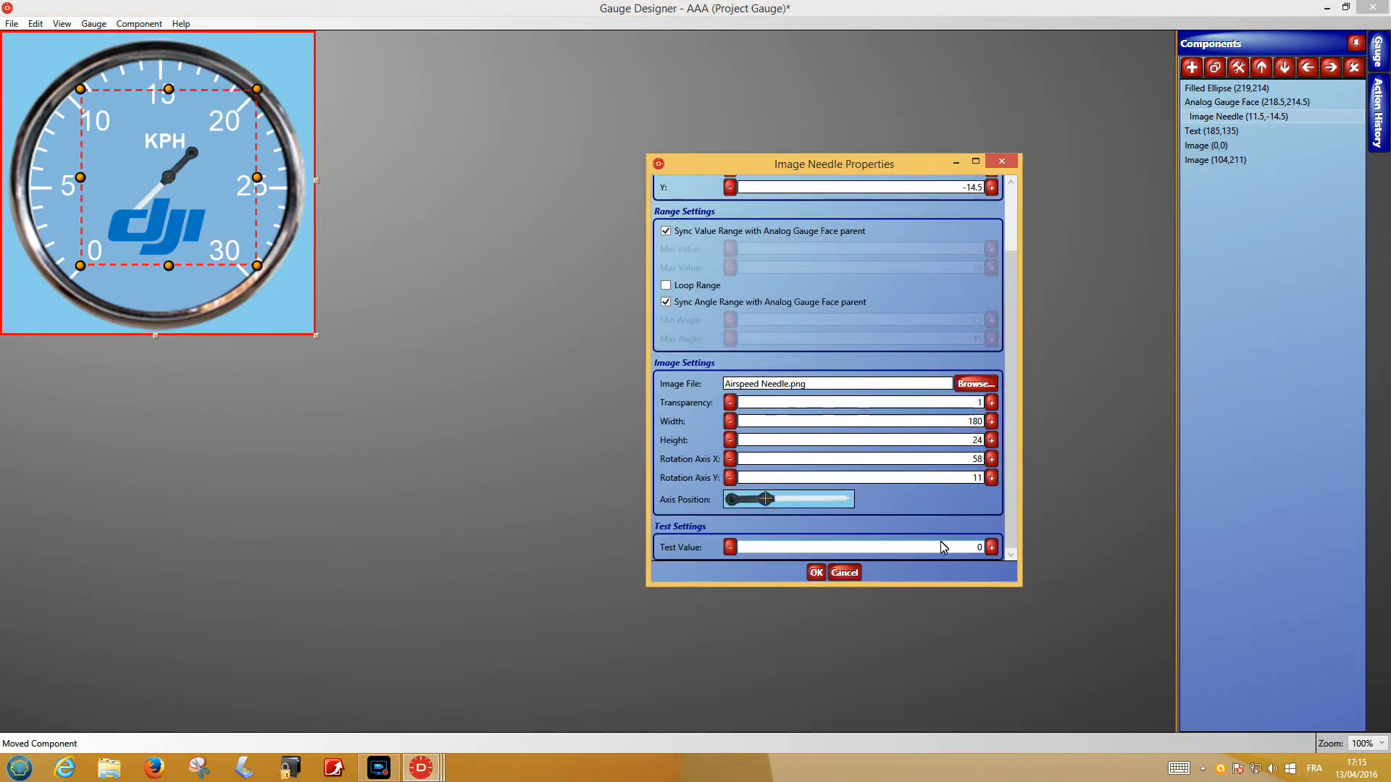
{"action": "type", "text": "10"}
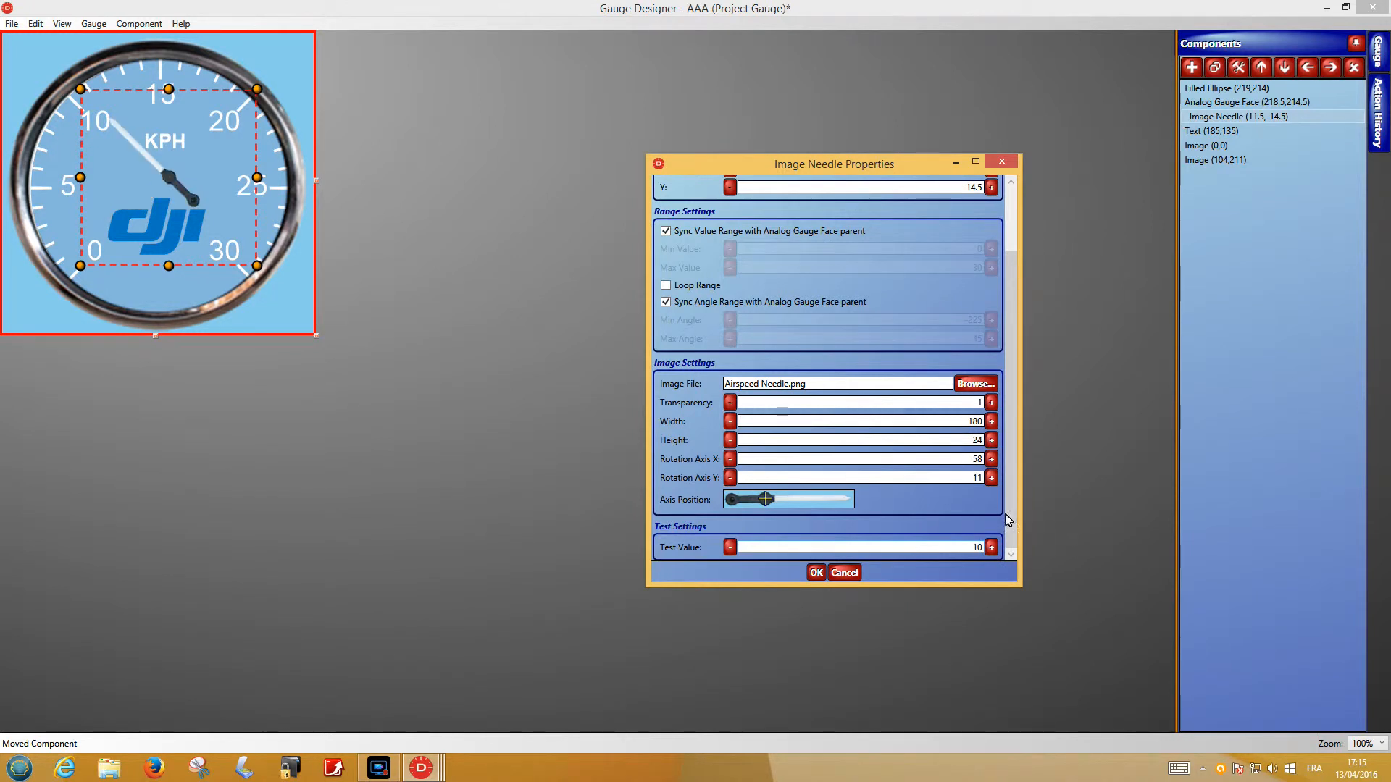
{"action": "left_click", "coordinate": [815, 572]}
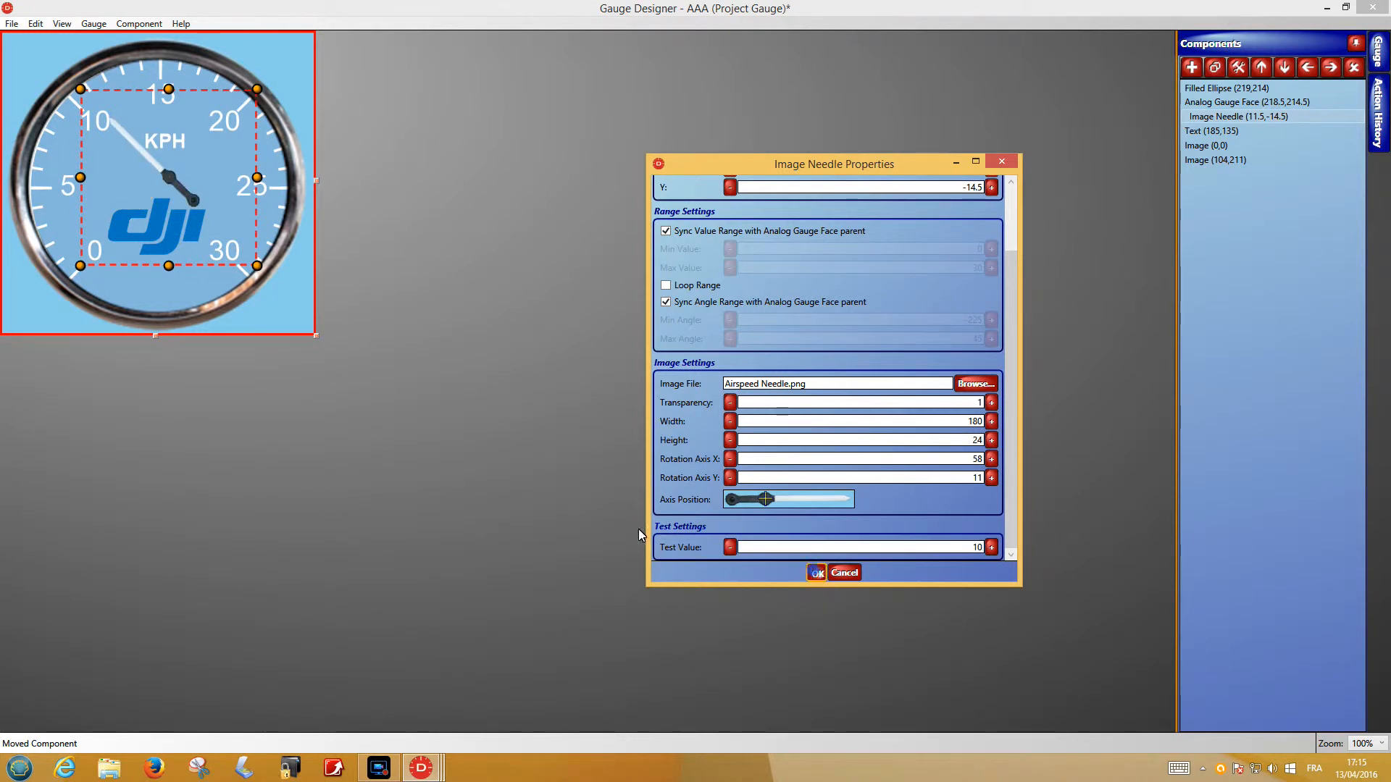
{"action": "left_click_drag", "start_coordinate": [167, 177], "coordinate": [165, 196]}
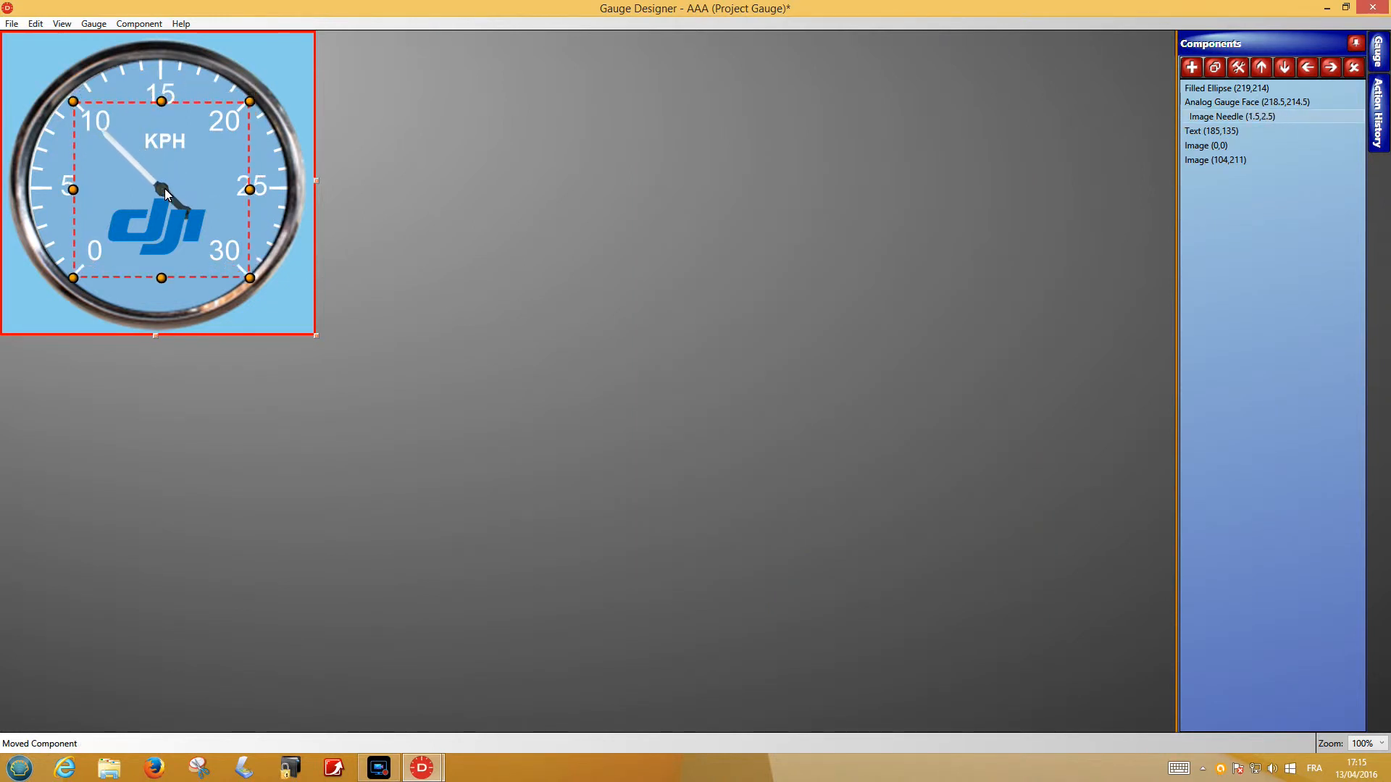
- Move the DJI logo image up the component order to directly after the Filled Ellipse, behind the needle
{"action": "left_click", "coordinate": [284, 292]}
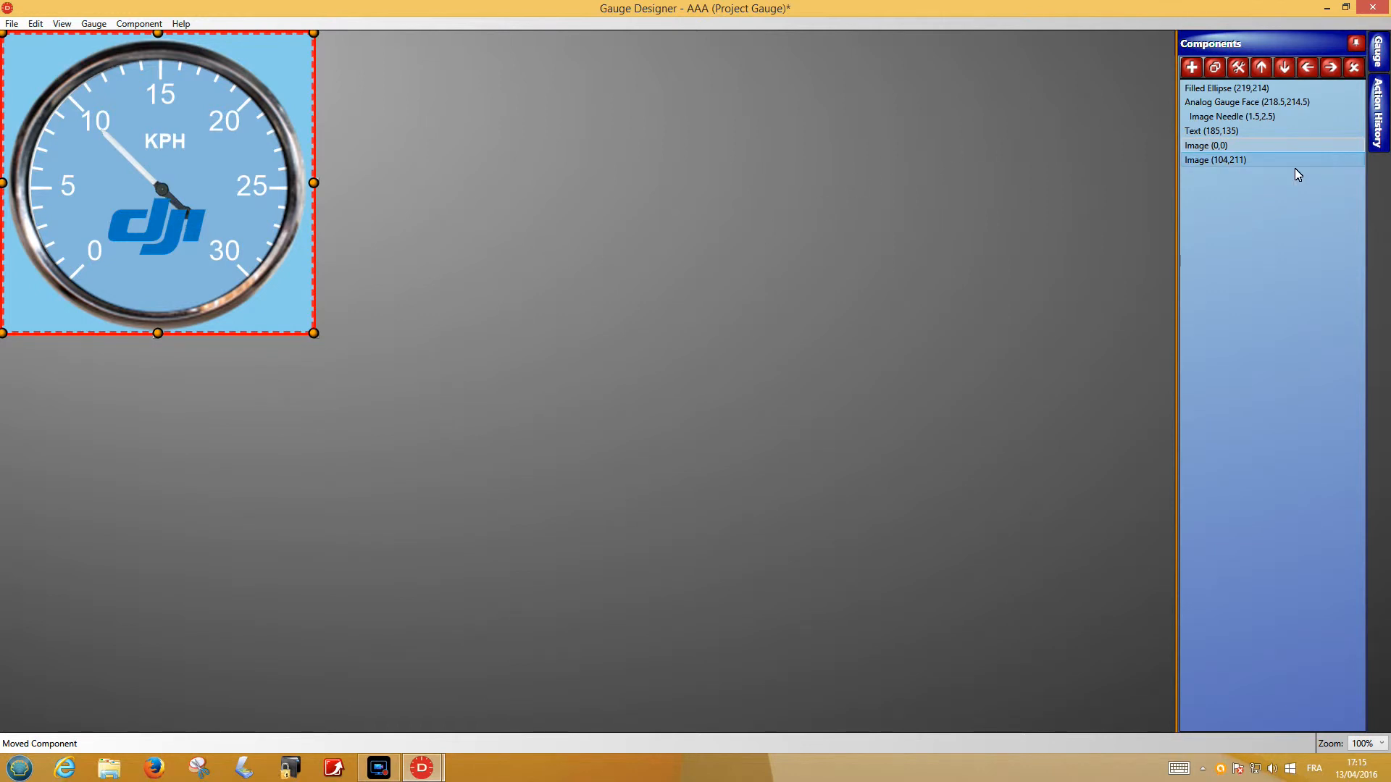
{"action": "left_click", "coordinate": [1191, 162]}
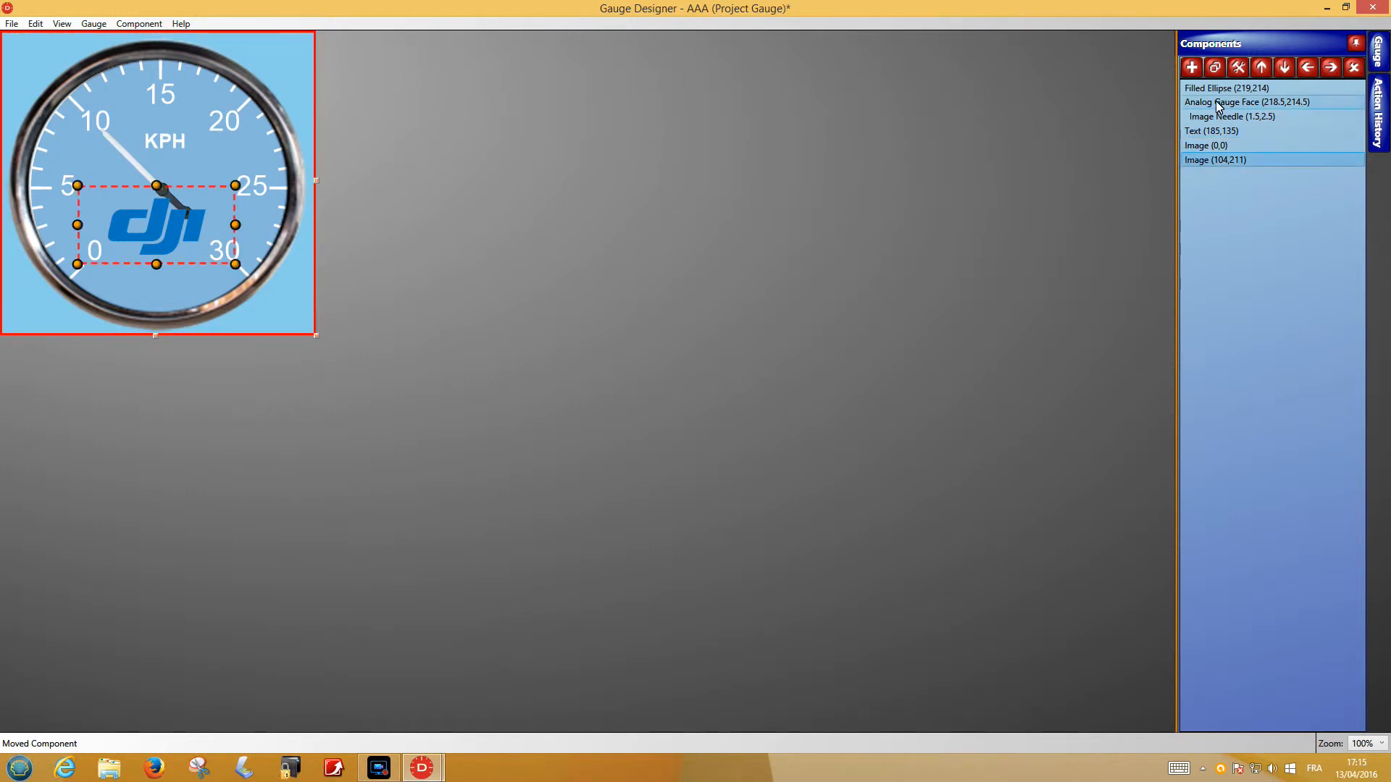
{"action": "left_click", "coordinate": [1263, 67]}
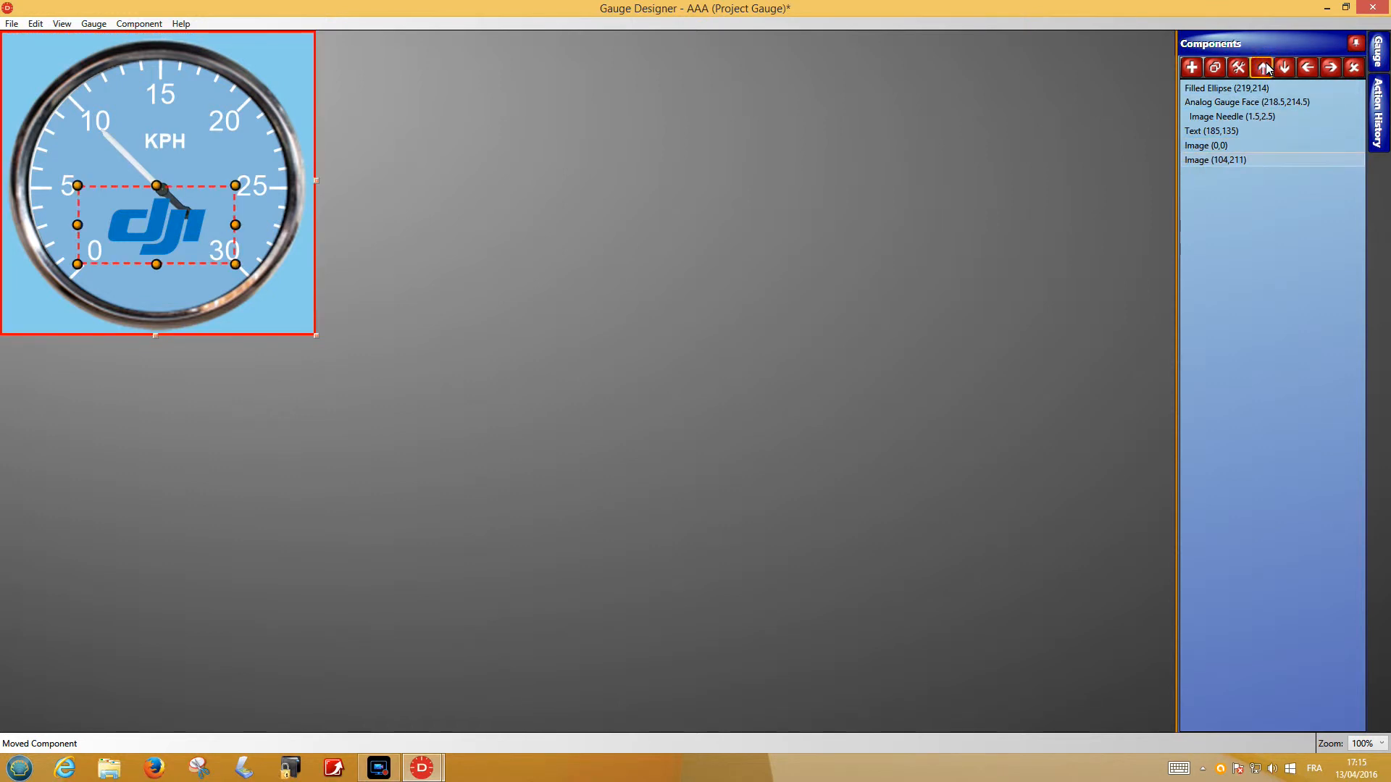
{"action": "left_click", "coordinate": [1264, 67]}
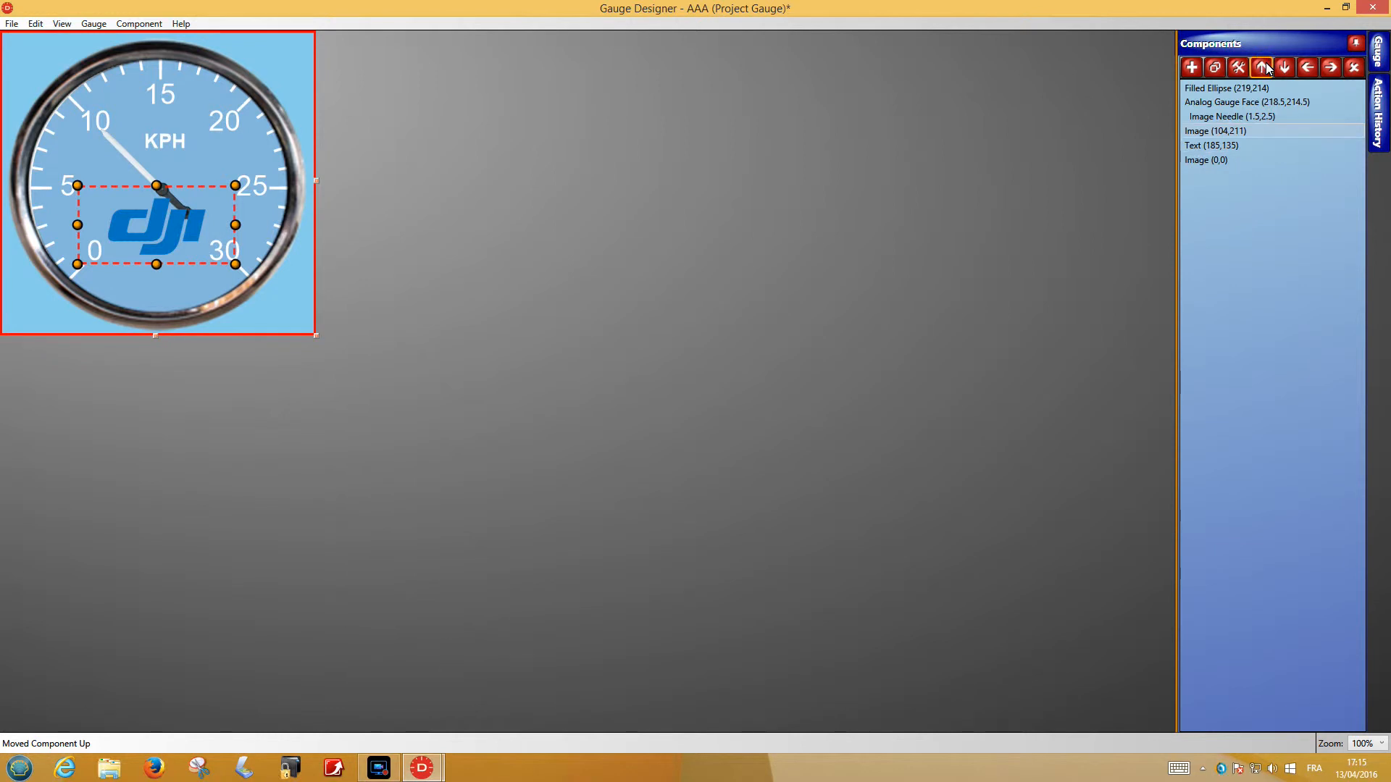
{"action": "left_click", "coordinate": [1264, 67]}
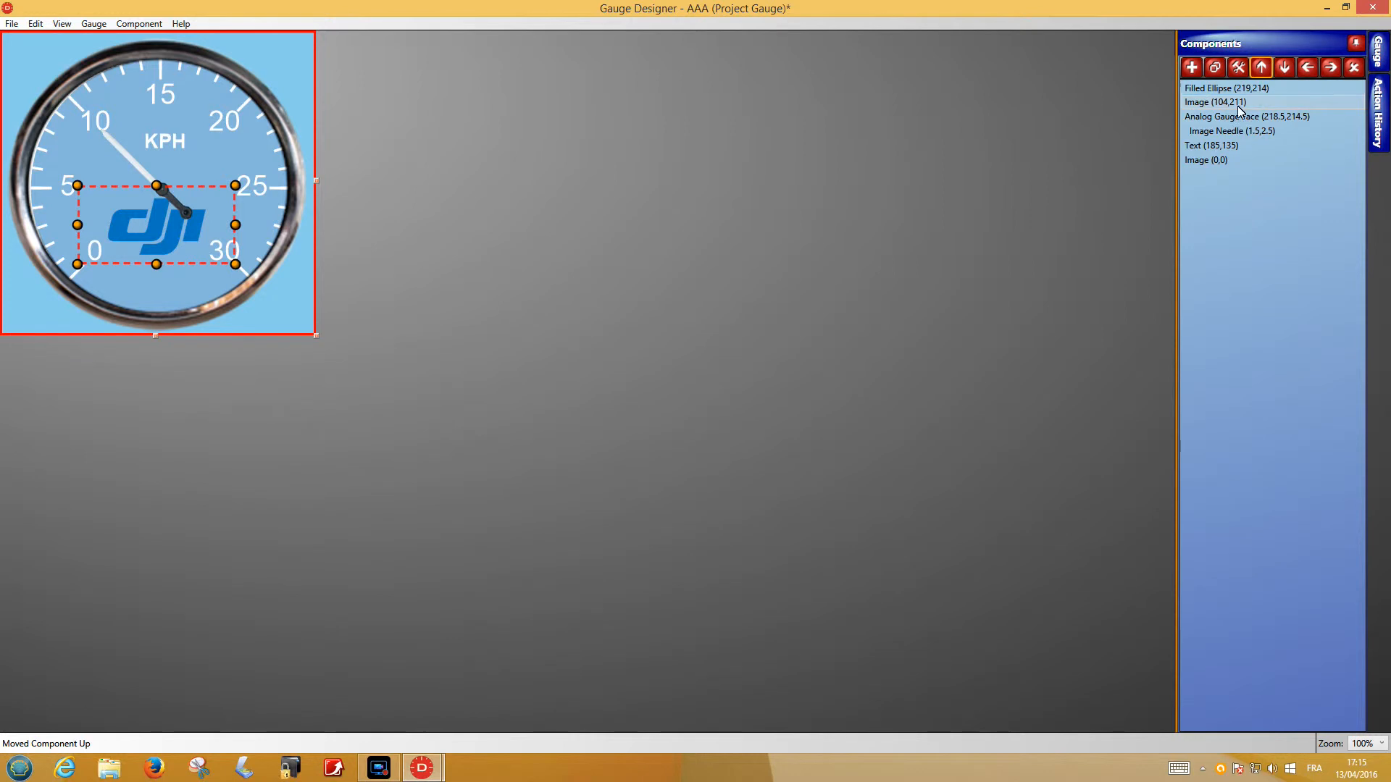
- Move the KPH text component up the order to directly before the Analog Gauge Face
{"action": "left_click", "coordinate": [1200, 147]}
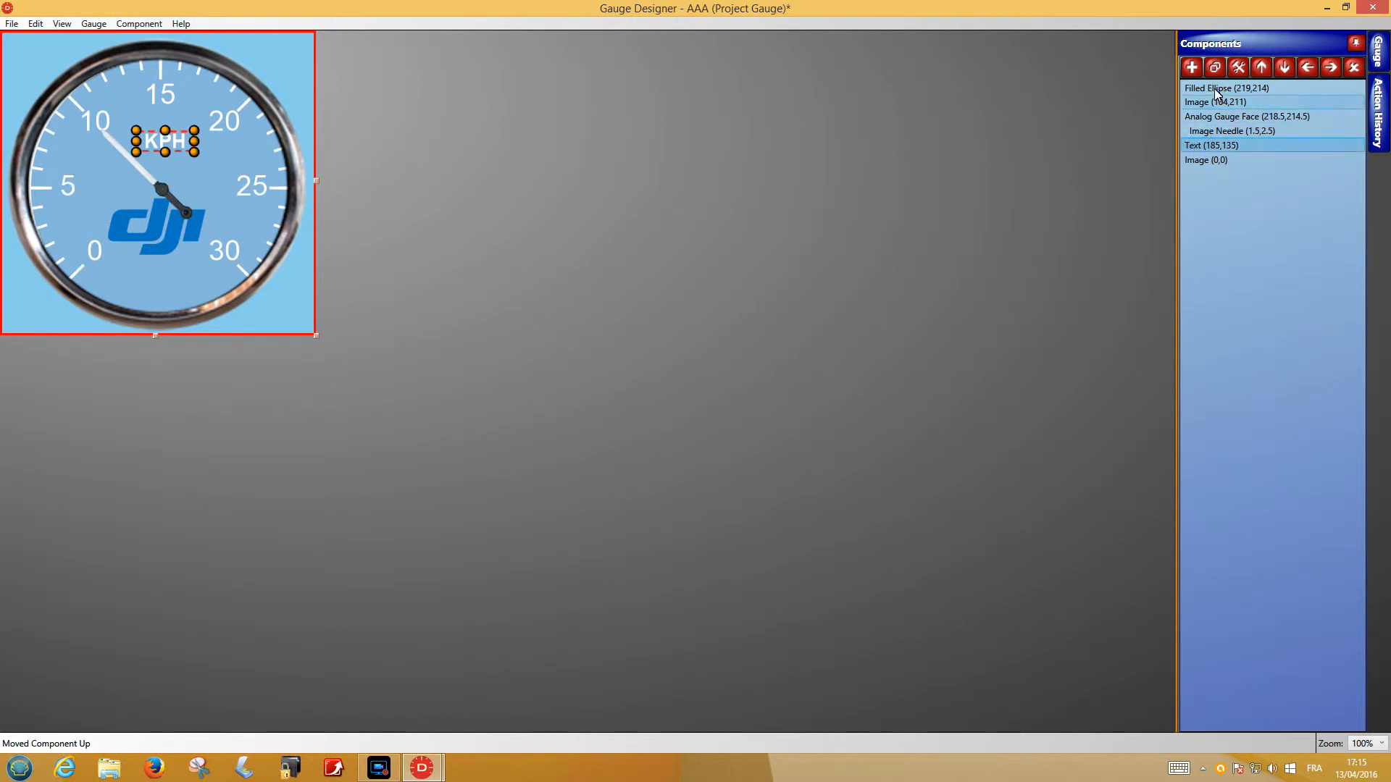
{"action": "left_click", "coordinate": [1264, 68]}
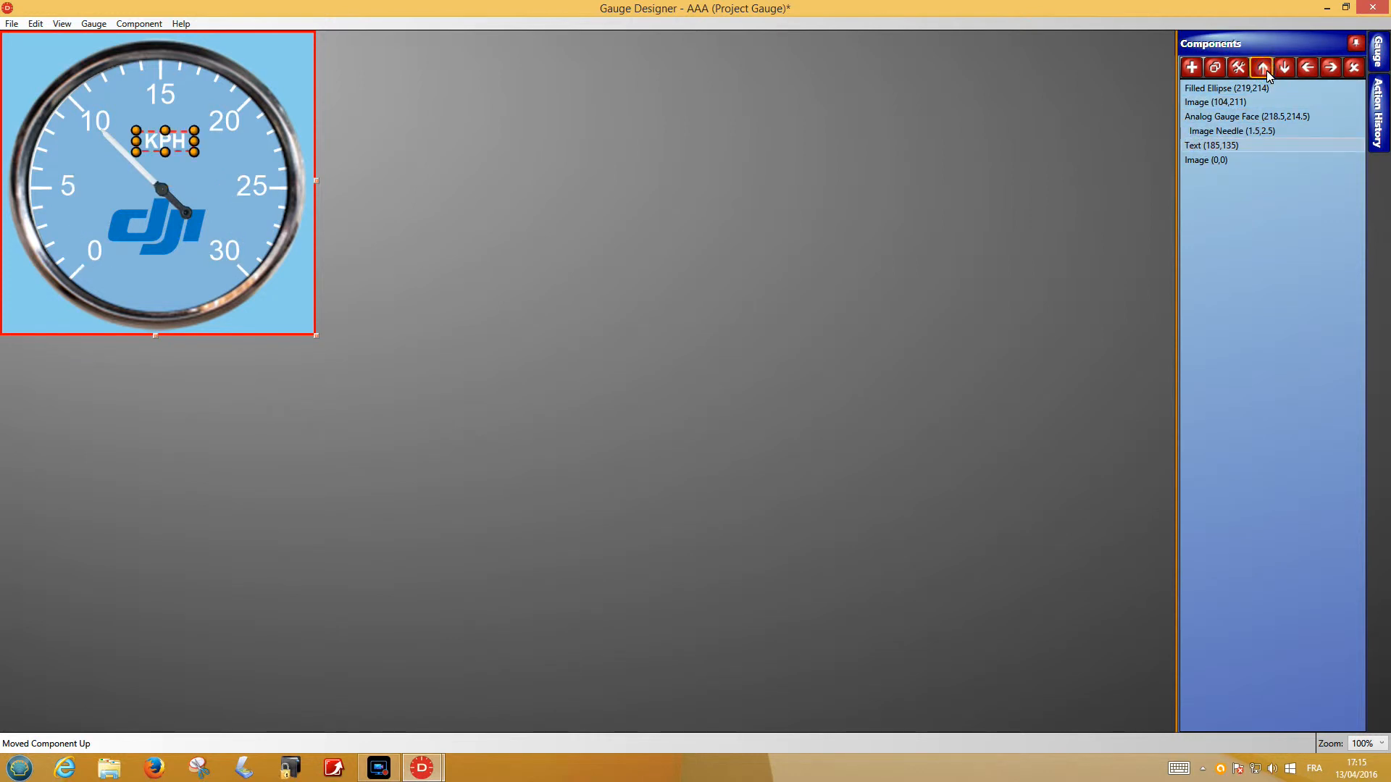
{"action": "left_click", "coordinate": [1264, 68]}
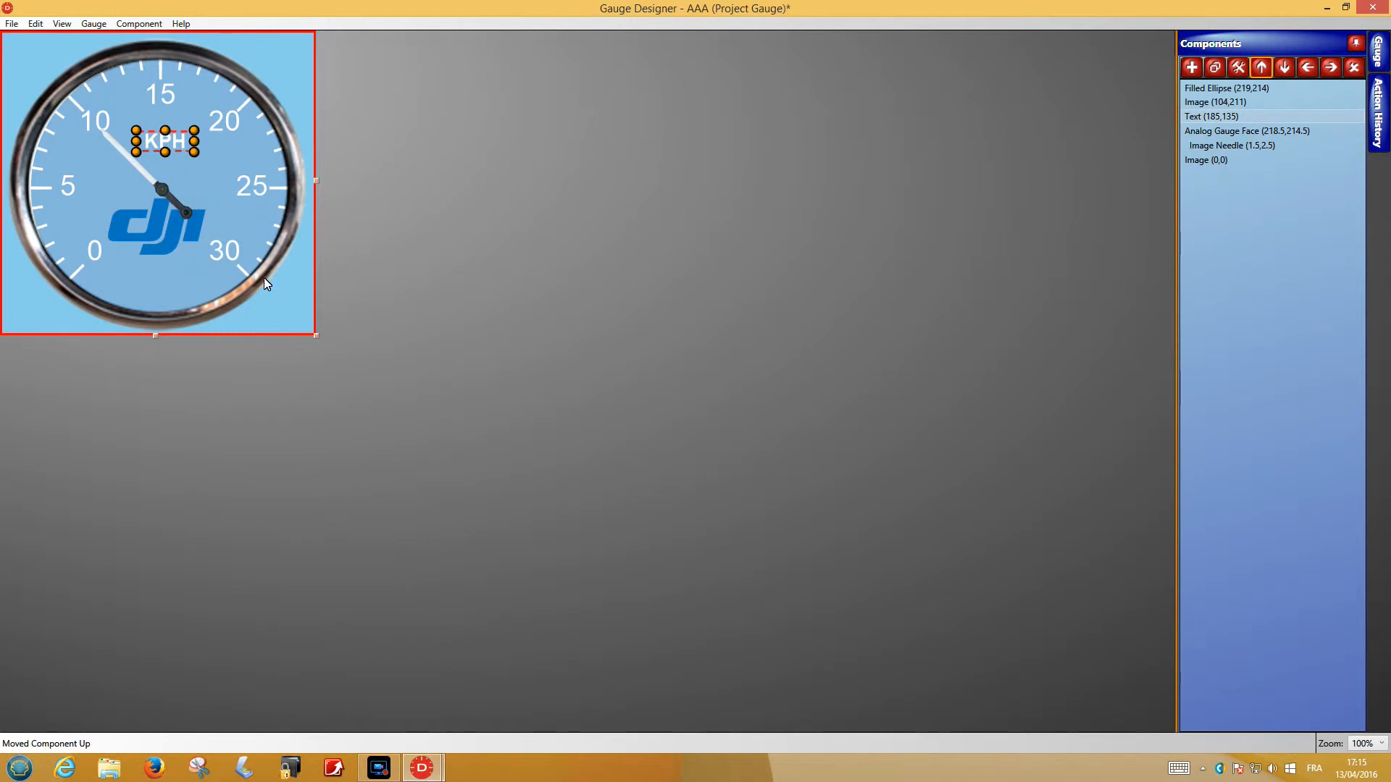
{"action": "left_click", "coordinate": [348, 279]}
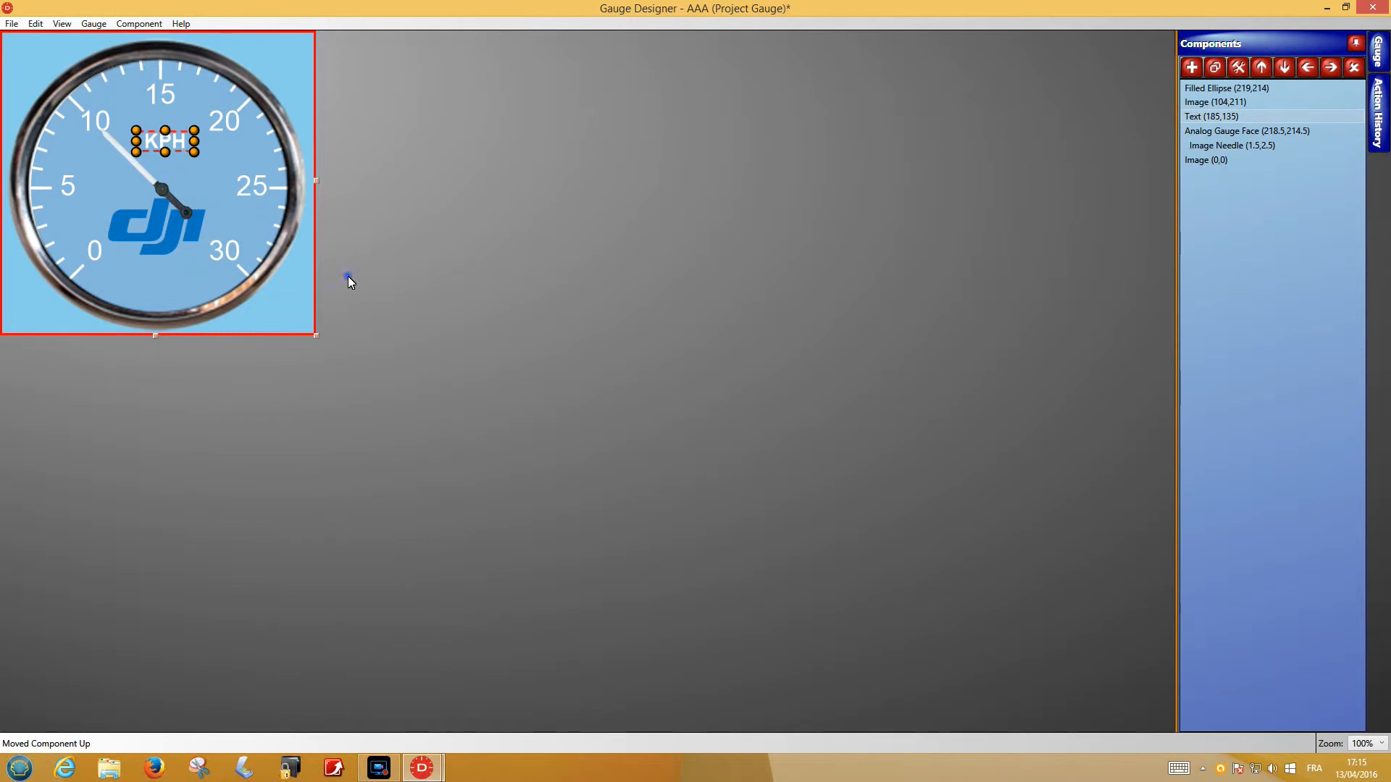
{"action": "left_click", "coordinate": [288, 305]}
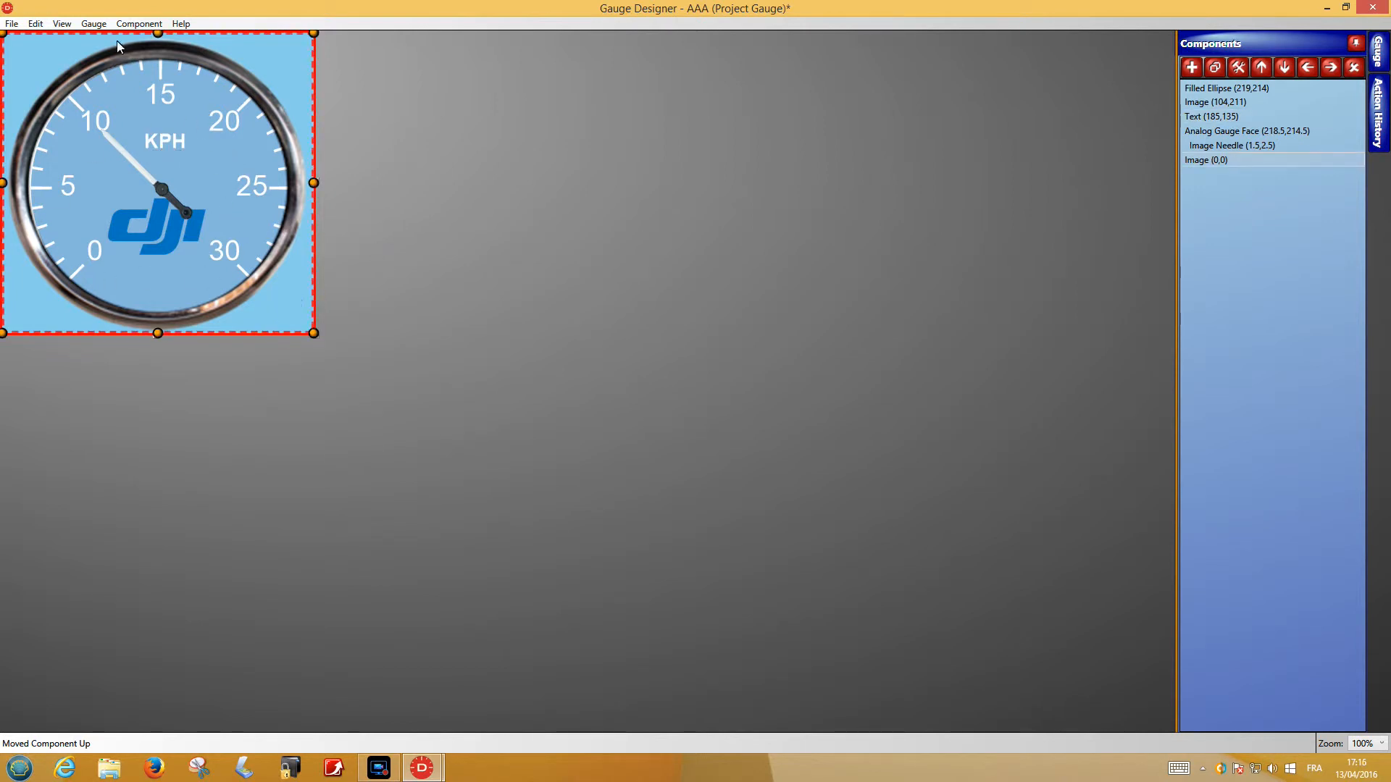
- Add a Ground-Based Altitude (Meters) input from the Positional category to the gauge
{"action": "left_click", "coordinate": [94, 23]}
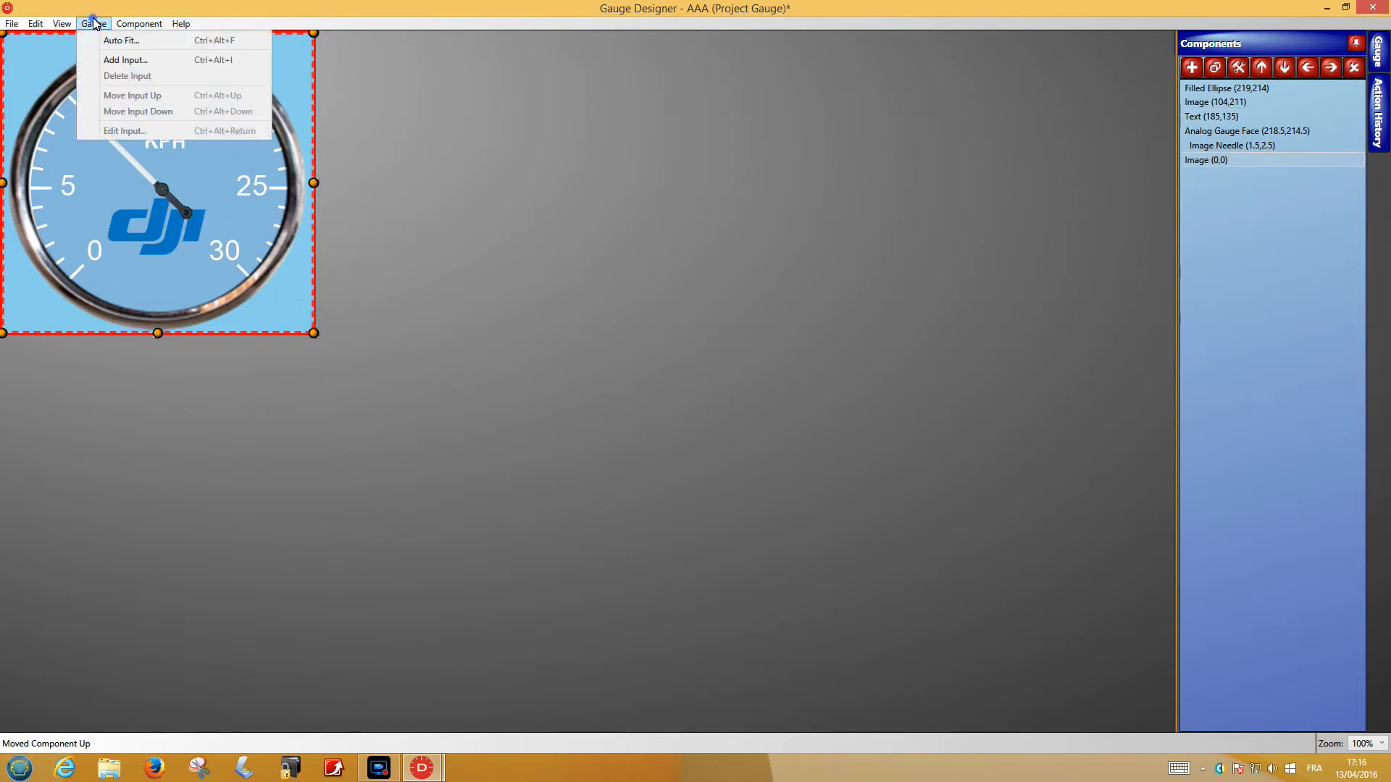
{"action": "left_click", "coordinate": [114, 60]}
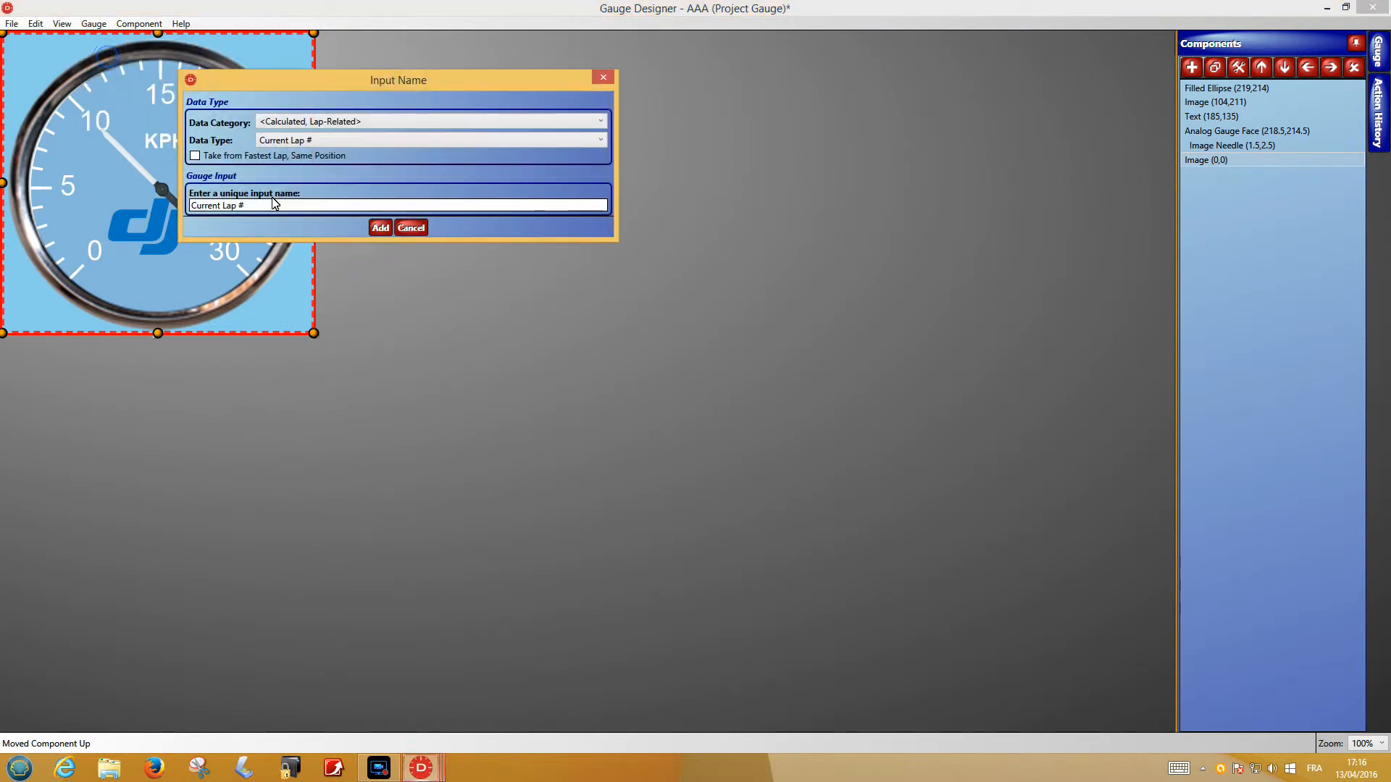
{"action": "left_click", "coordinate": [384, 123]}
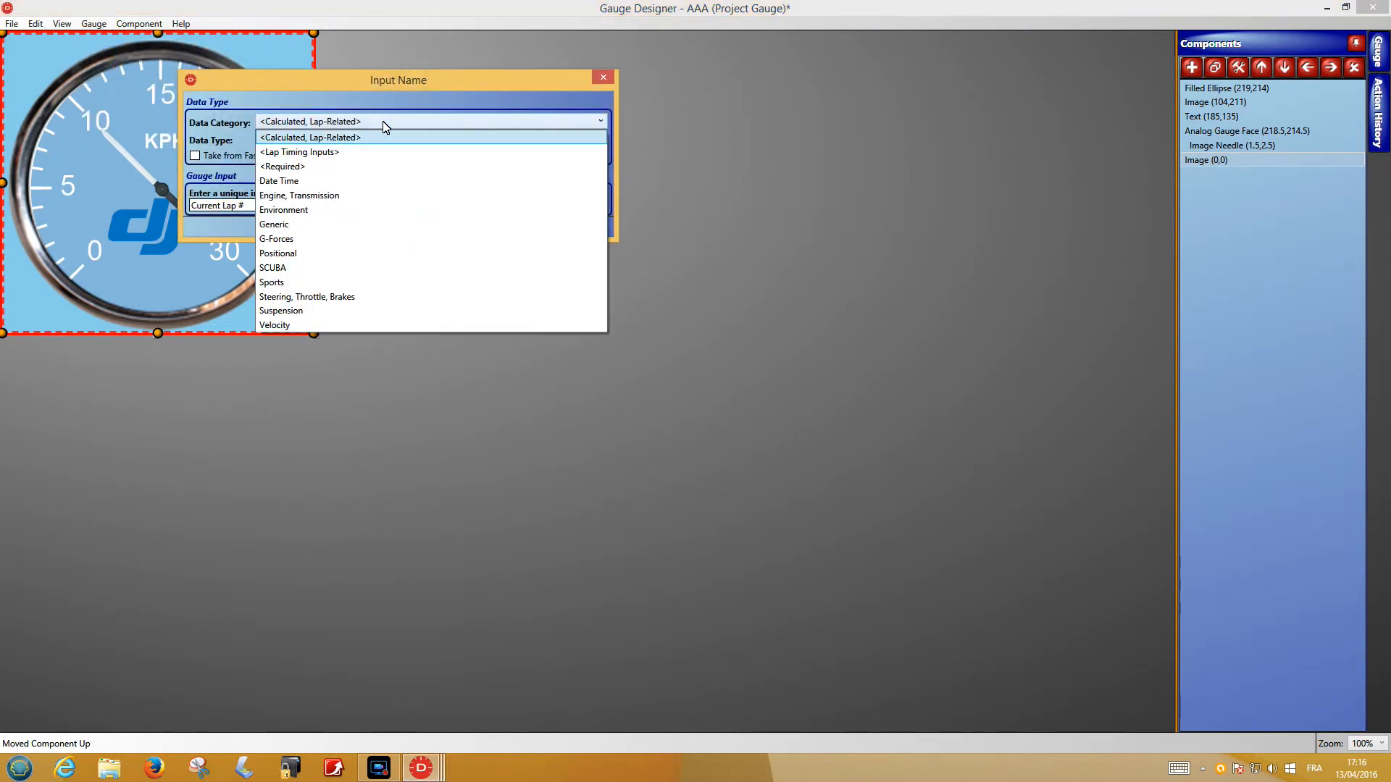
{"action": "left_click", "coordinate": [302, 255]}
{"action": "left_click", "coordinate": [378, 141]}
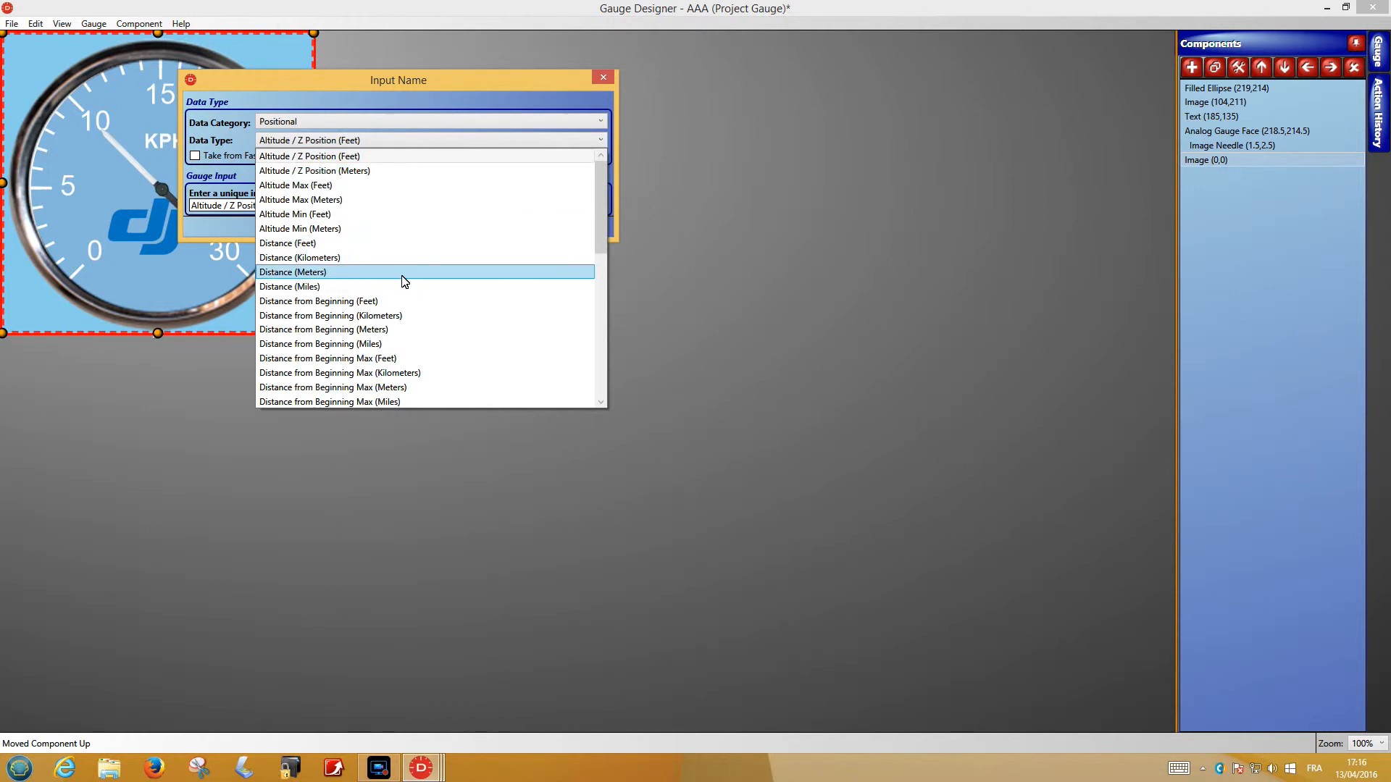
{"action": "scroll", "coordinate": [402, 280], "scroll_direction": "down", "scroll_amount": 3}
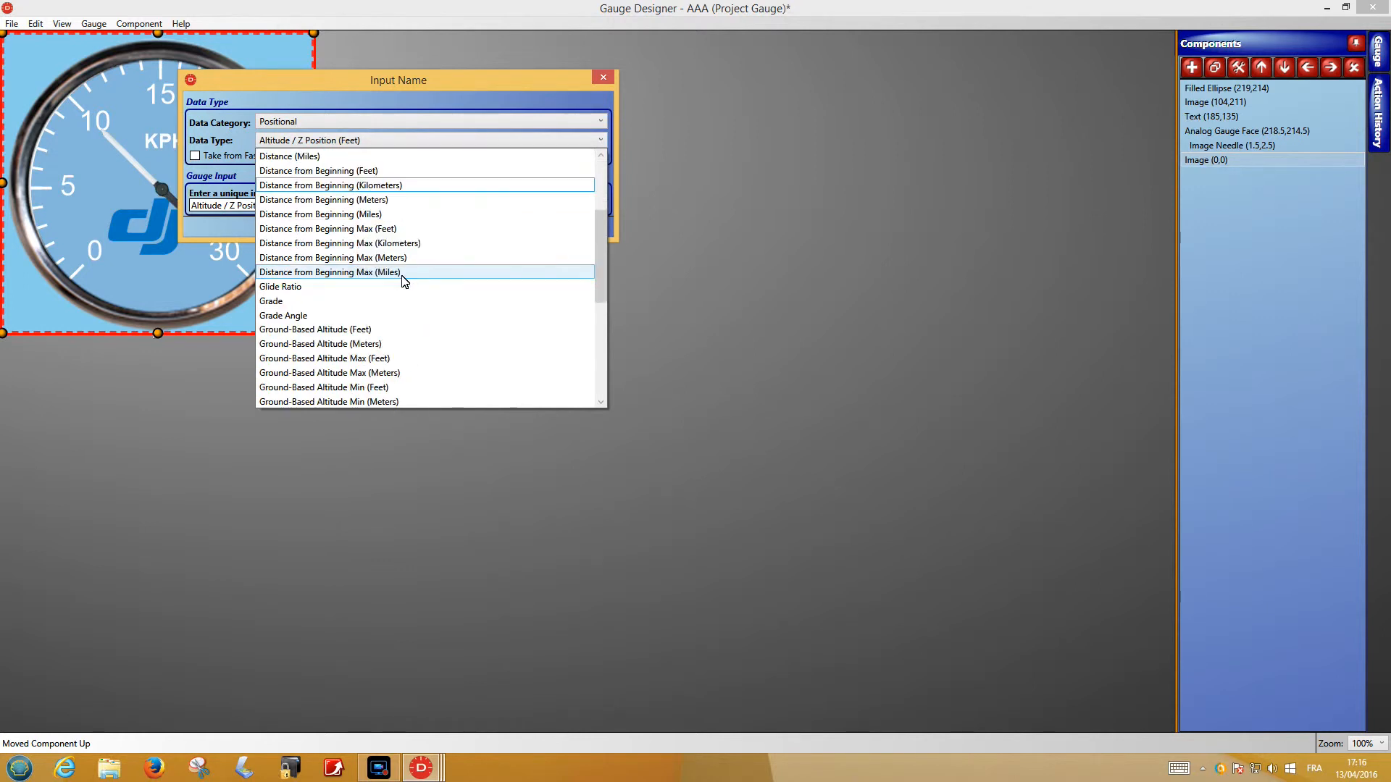
{"action": "left_click", "coordinate": [328, 345]}
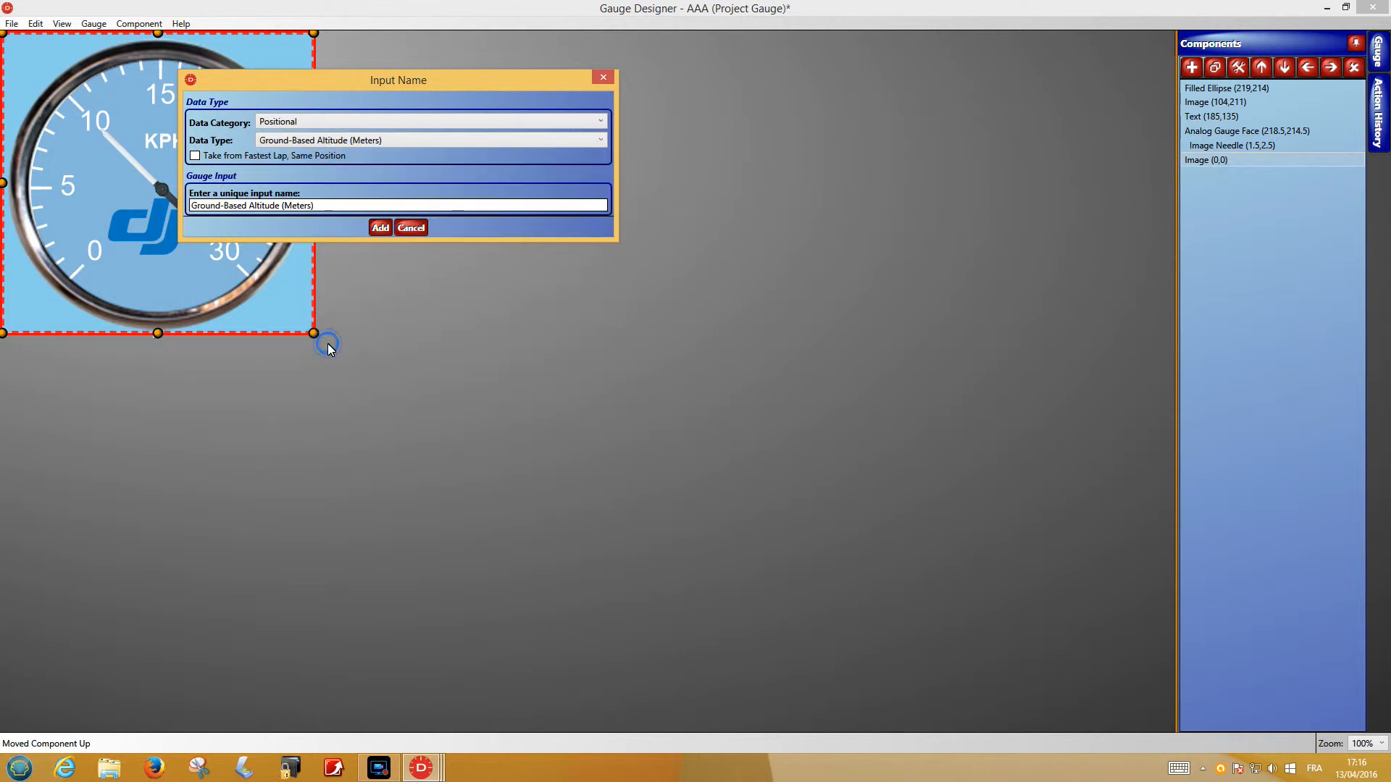
{"action": "left_click", "coordinate": [380, 227]}
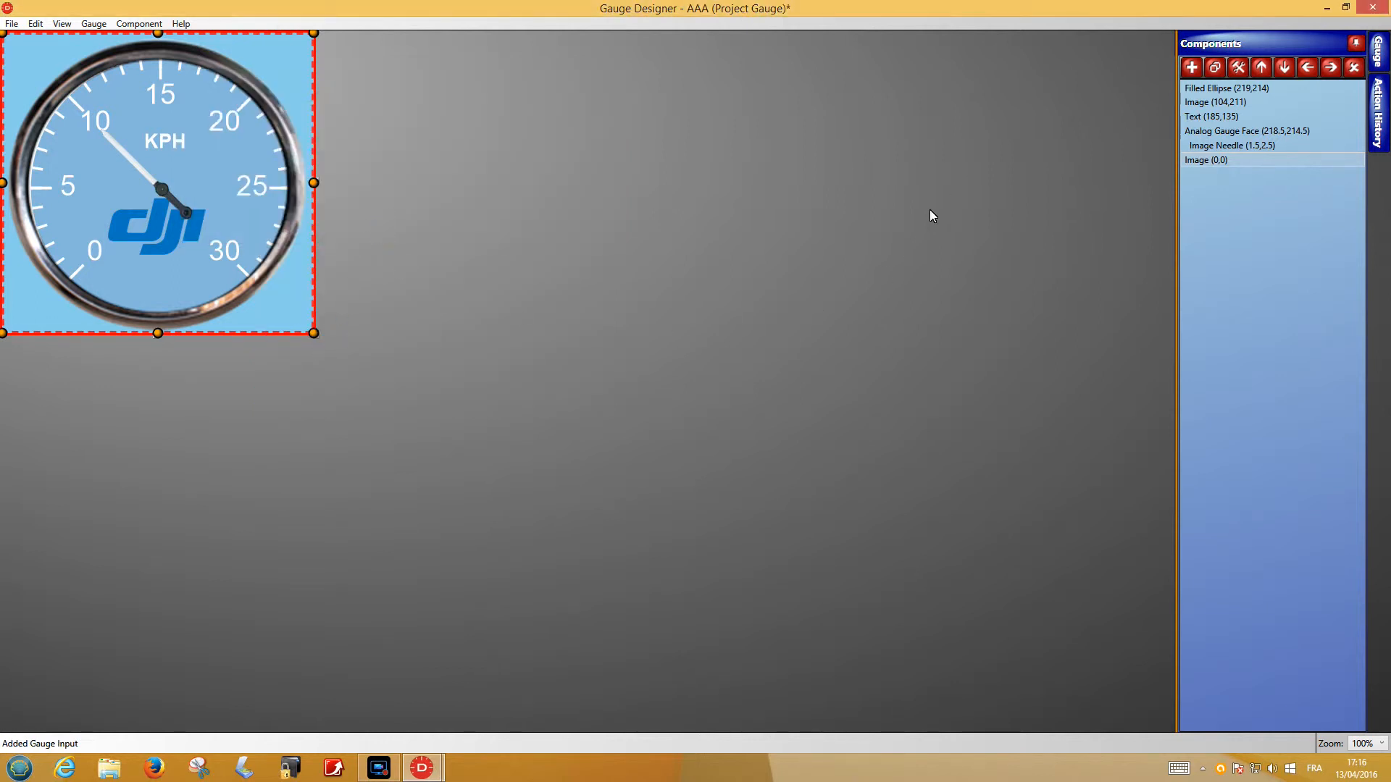
- Add a Dynamic Text component and place it below the DJI logo at about 182,313
{"action": "left_click", "coordinate": [1191, 68]}
{"action": "mouse_move", "coordinate": [223, 267]}
{"action": "left_mouse_down"}
{"action": "mouse_move", "coordinate": [214, 363]}
{"action": "mouse_move", "coordinate": [242, 324]}
{"action": "mouse_move", "coordinate": [238, 282]}
{"action": "left_mouse_up"}
{"action": "left_click", "coordinate": [170, 222]}
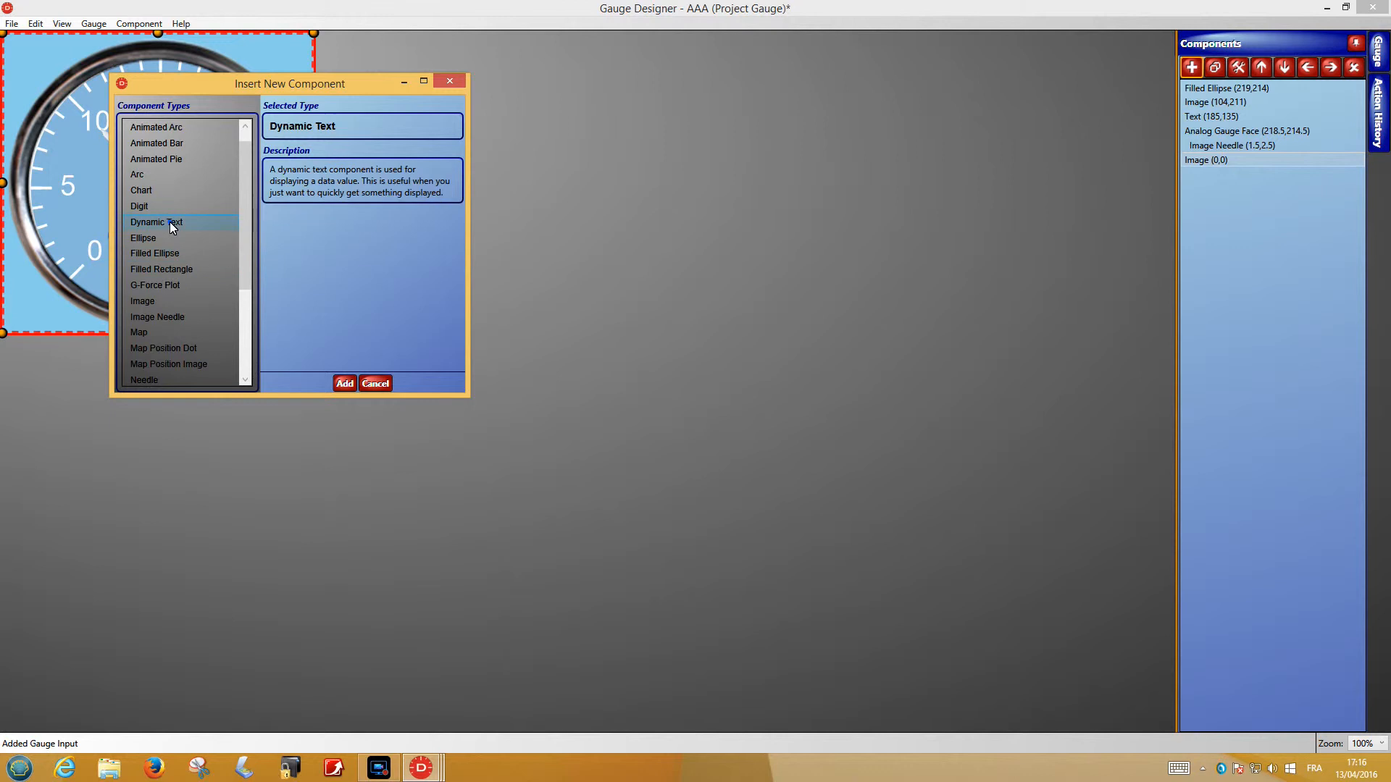
{"action": "left_click", "coordinate": [345, 380]}
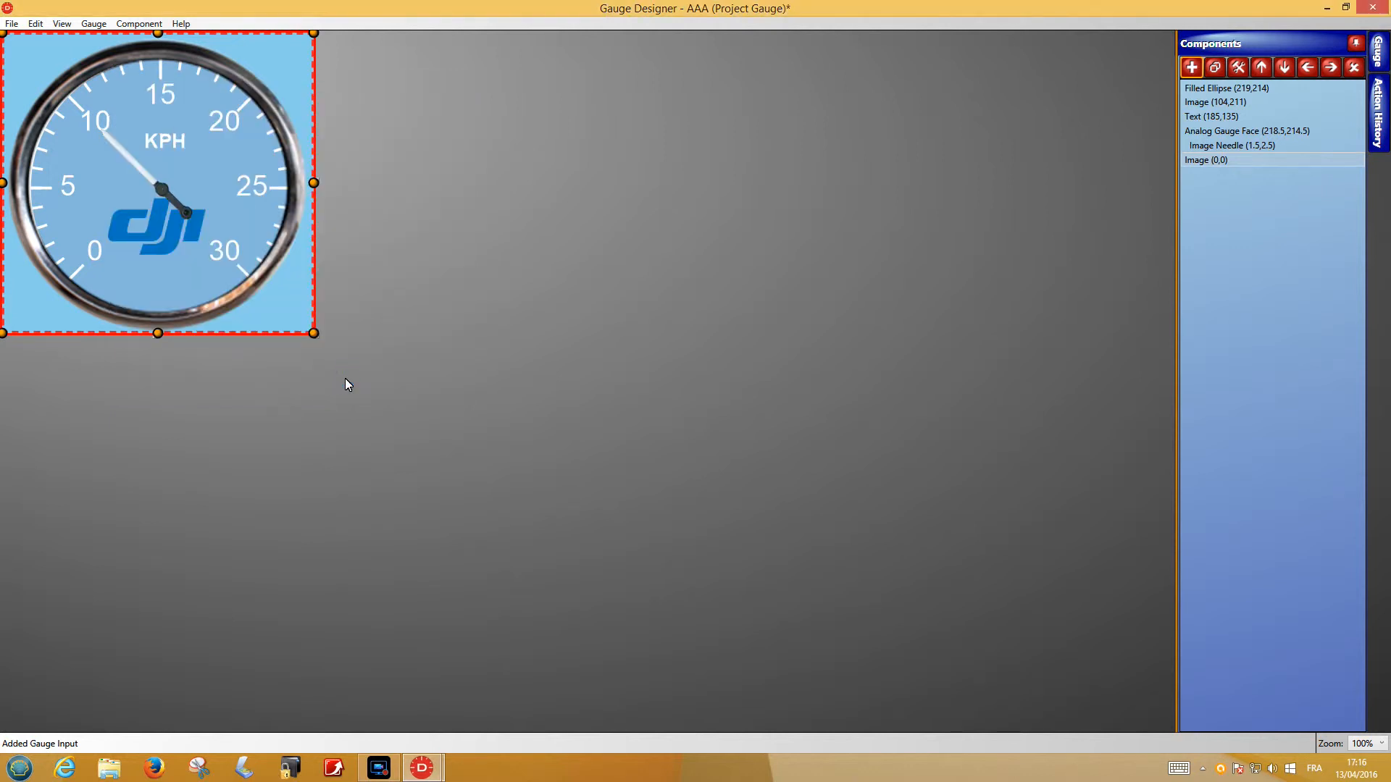
{"action": "left_click_drag", "start_coordinate": [36, 51], "coordinate": [157, 275]}
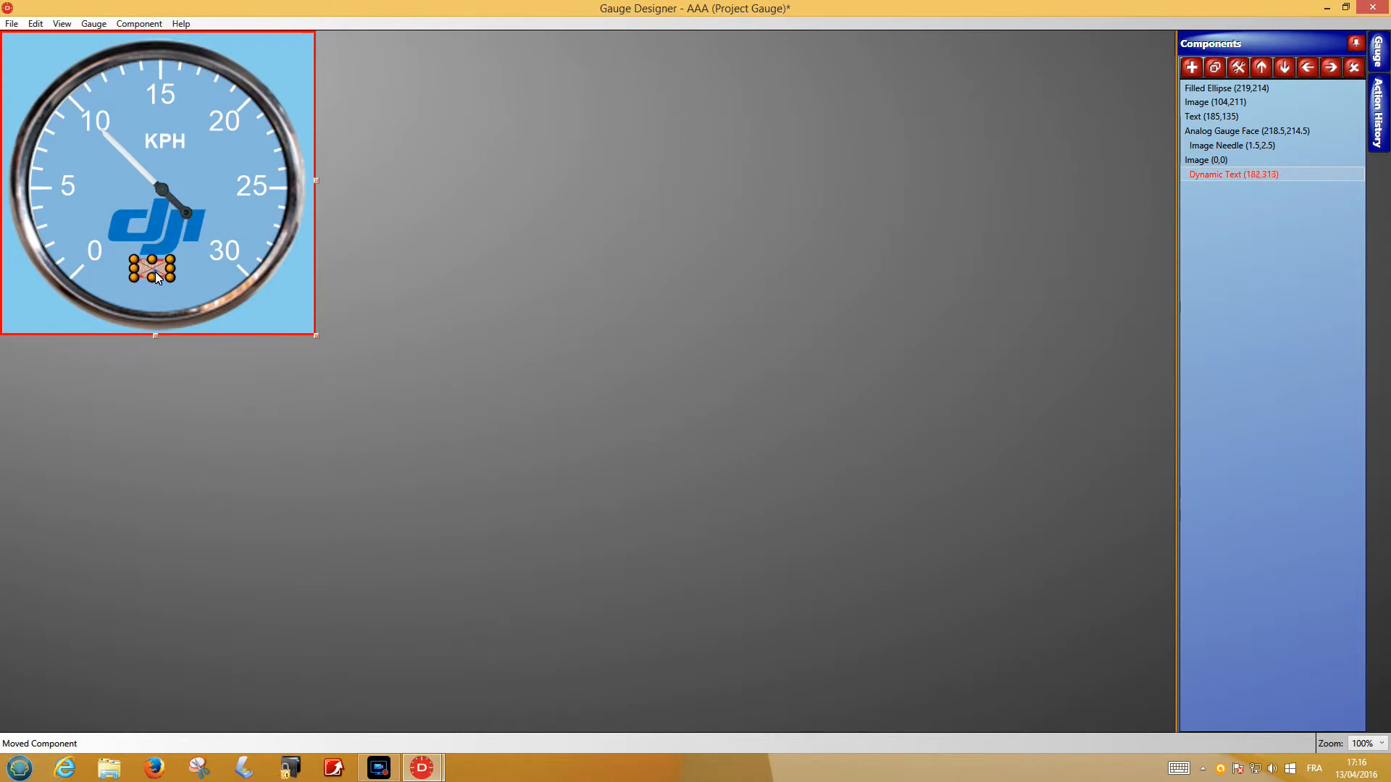
- Link the Dynamic Text component below the DJI logo to the Ground-Based Altitude (Meters) input
{"action": "double_click", "coordinate": [157, 275]}
{"action": "left_click", "coordinate": [805, 208]}
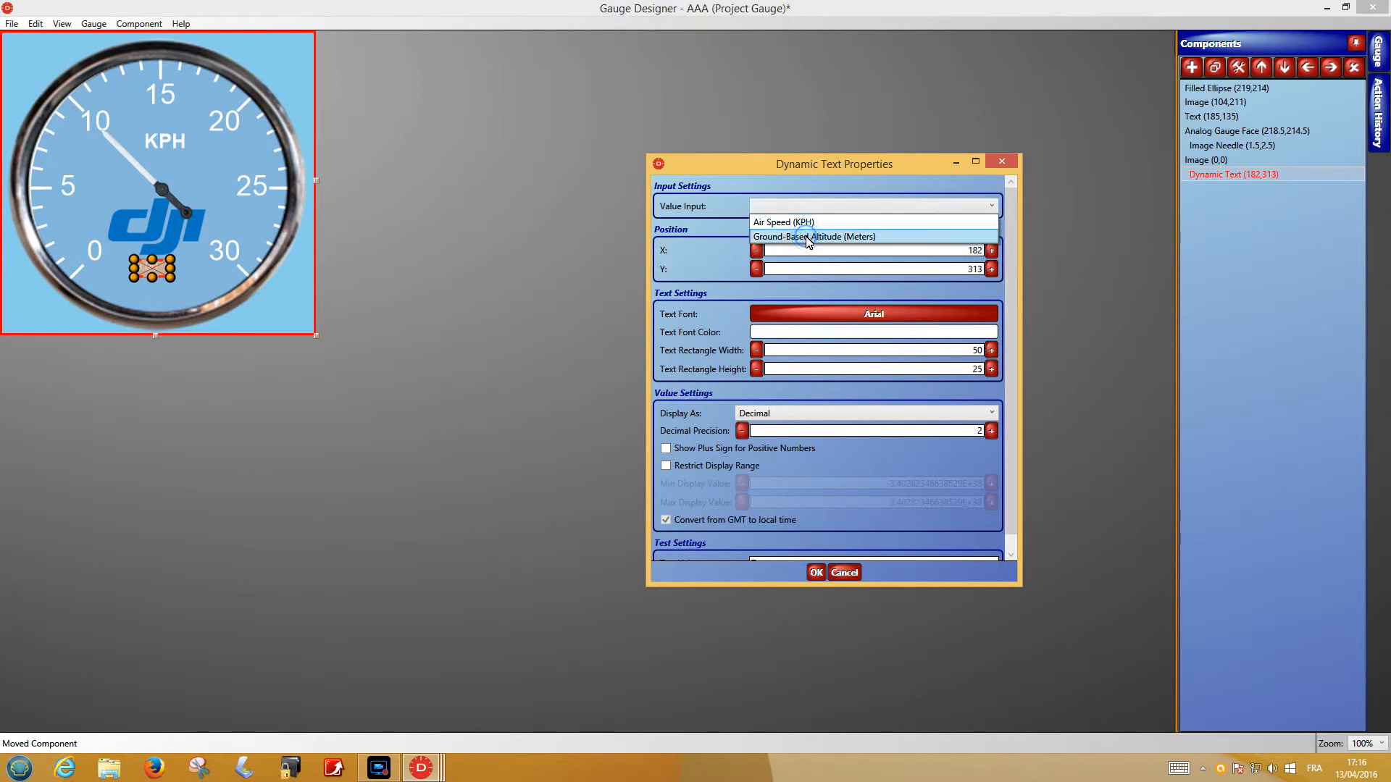
{"action": "left_click", "coordinate": [806, 237]}
- Set the altitude readout's font to bold Arial, size 14, with right horizontal alignment
{"action": "left_click", "coordinate": [846, 319]}
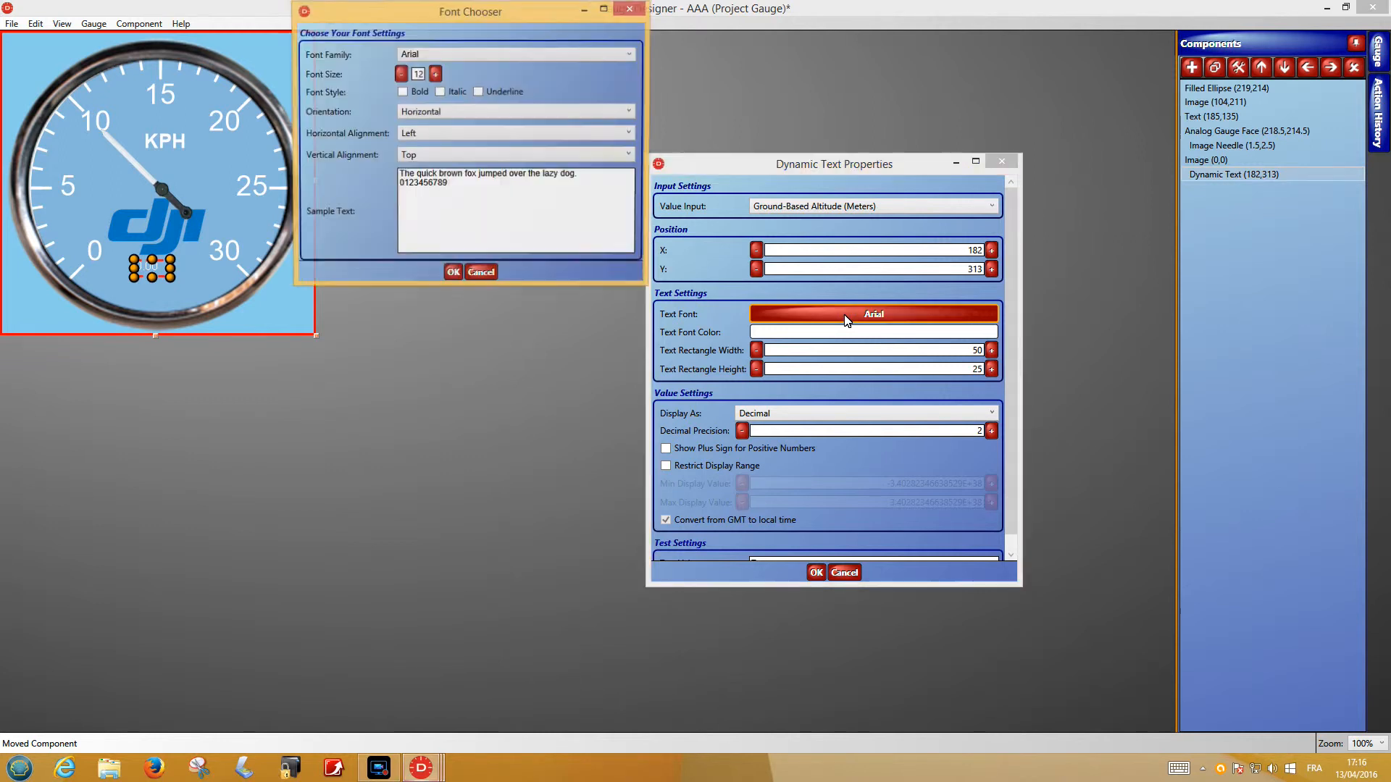
{"action": "left_click", "coordinate": [402, 92]}
{"action": "left_click", "coordinate": [435, 74]}
{"action": "left_click", "coordinate": [436, 74]}
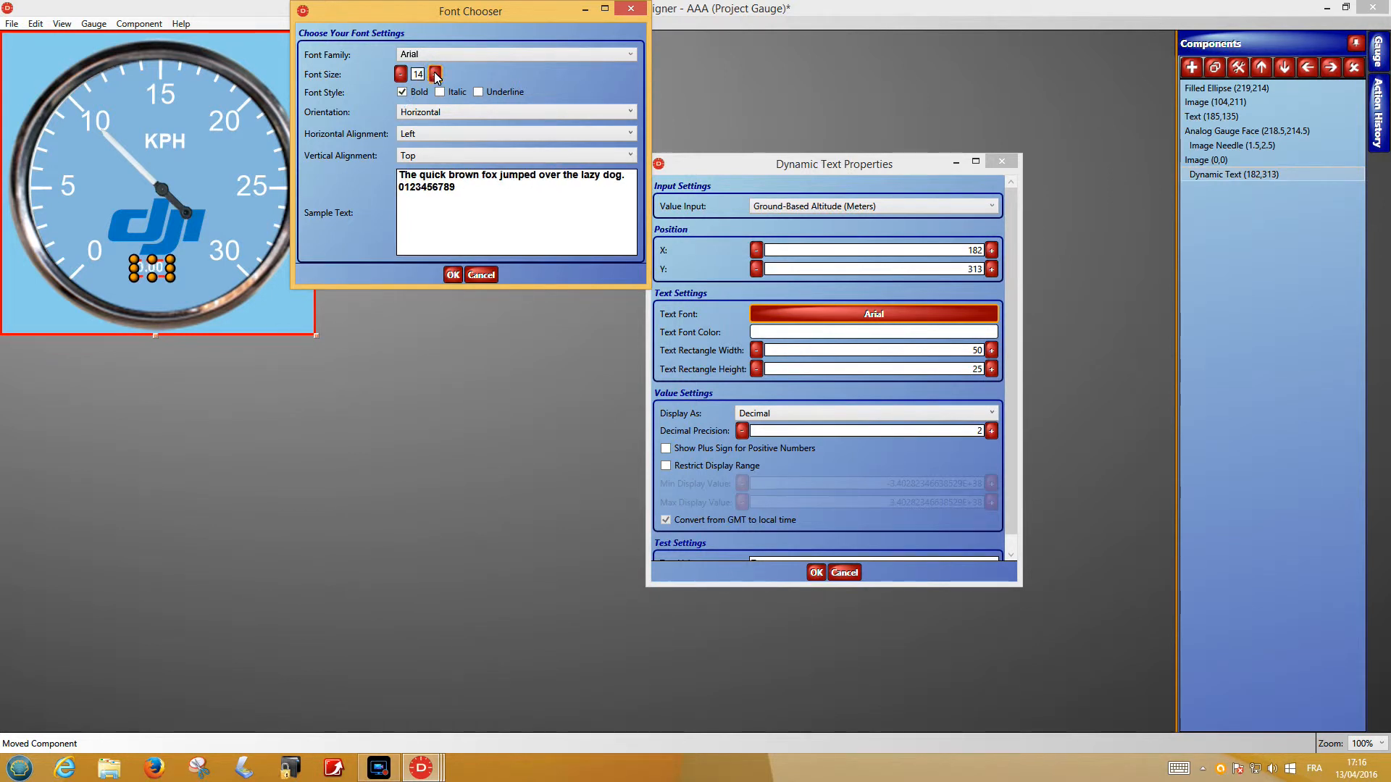
{"action": "left_click", "coordinate": [429, 134]}
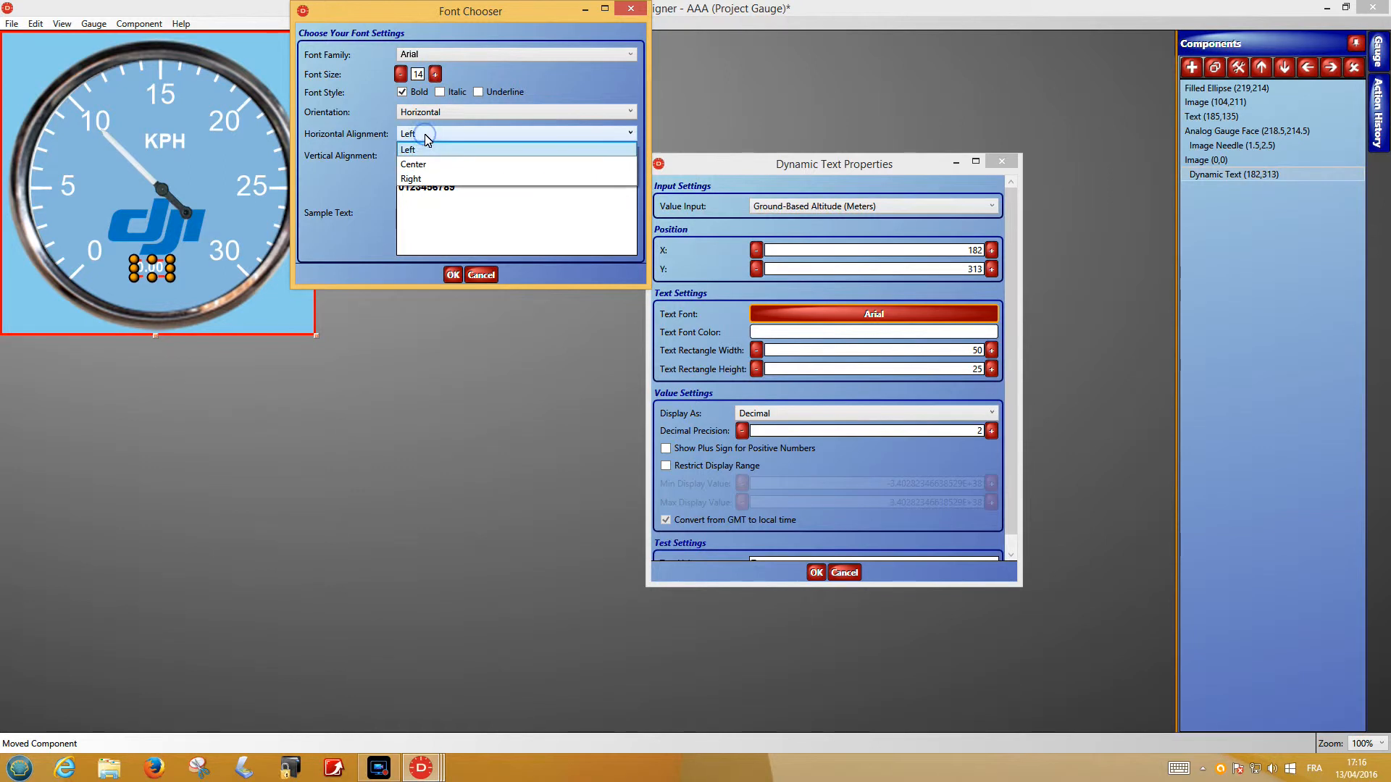
{"action": "left_click", "coordinate": [417, 178]}
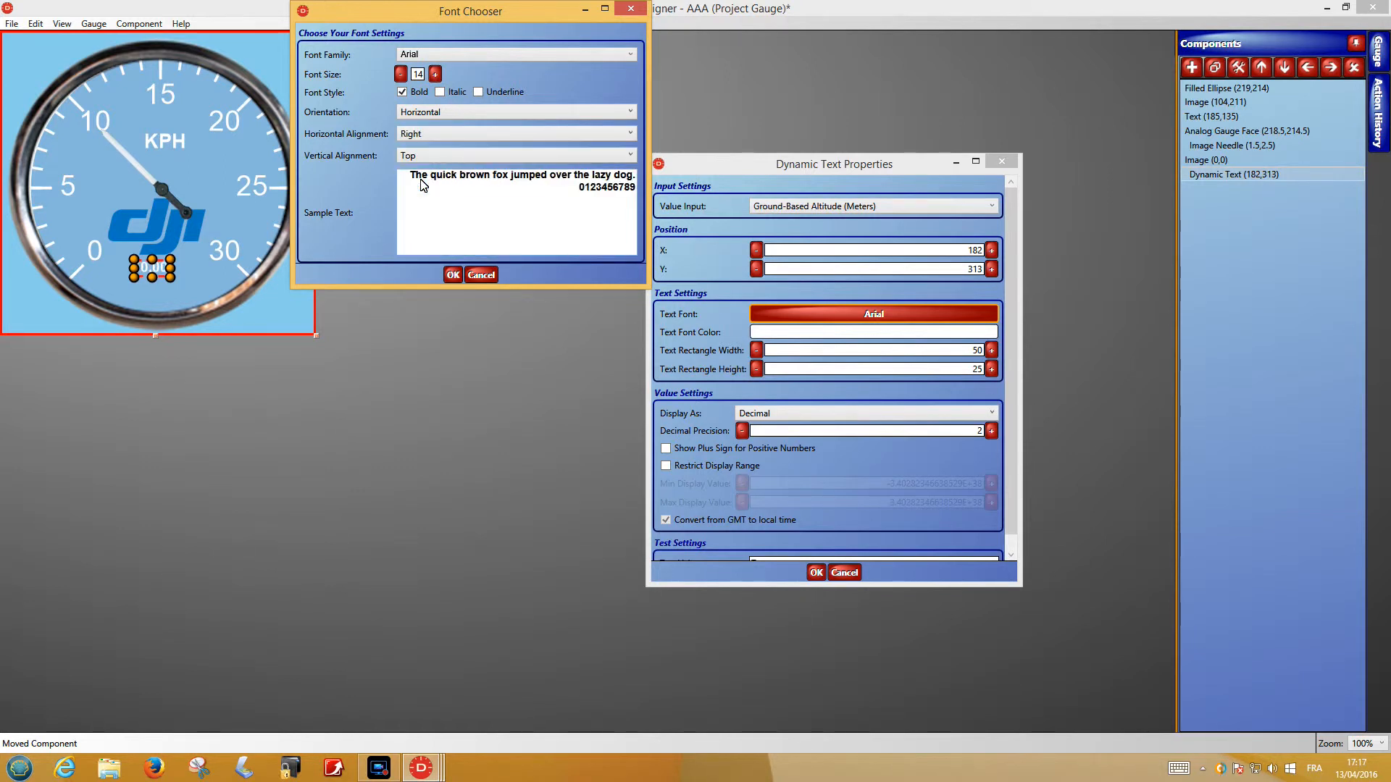
{"action": "left_click", "coordinate": [455, 278]}
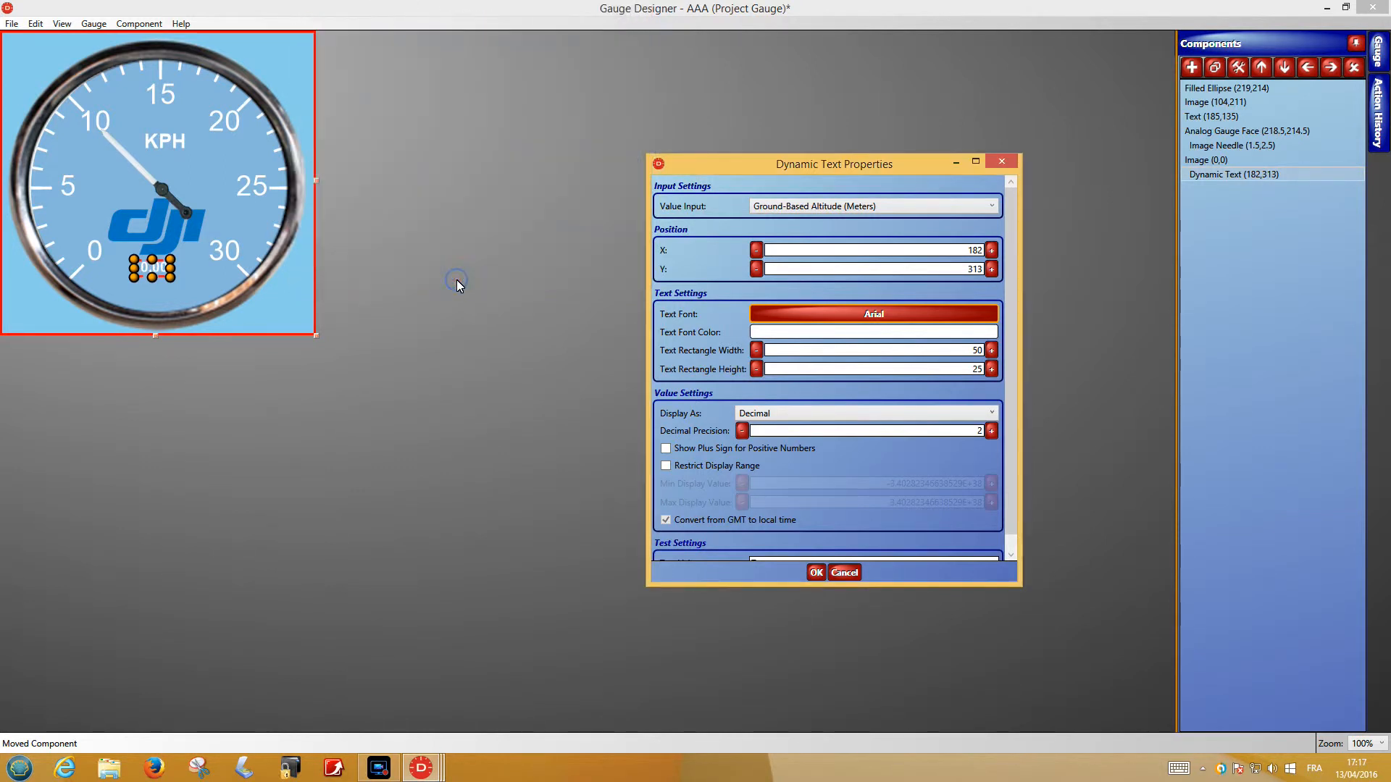
{"action": "left_click", "coordinate": [817, 572]}
{"action": "left_click", "coordinate": [285, 305]}
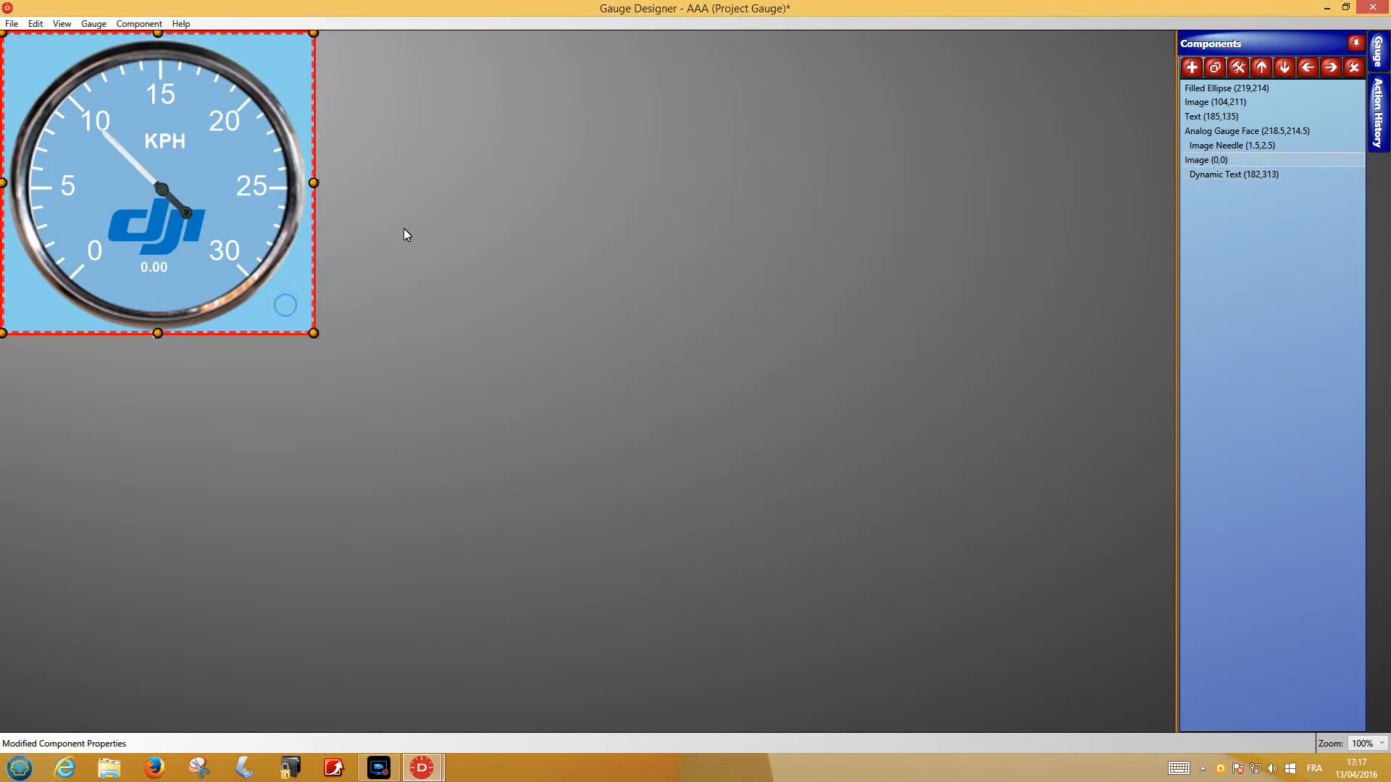
- Insert a static Text component into the gauge
{"action": "left_click", "coordinate": [1192, 67]}
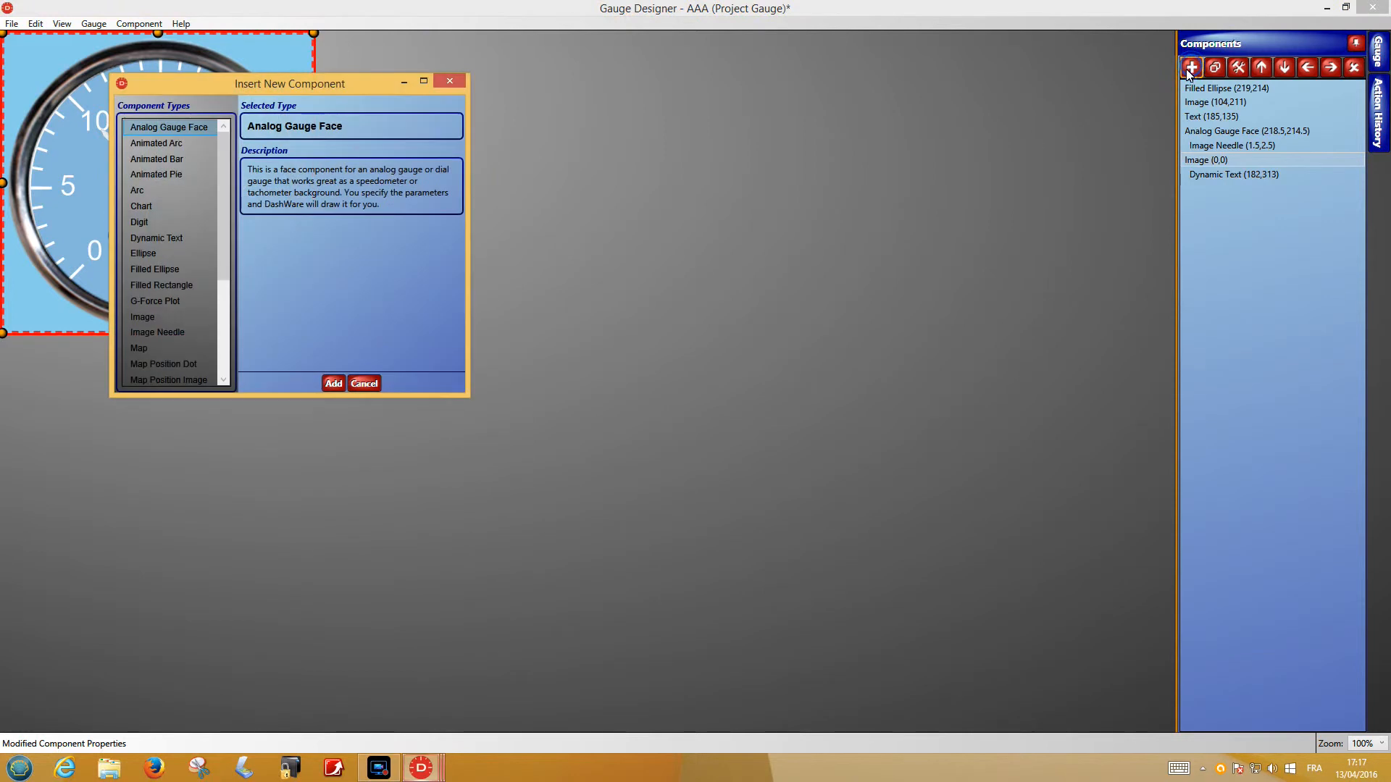
{"action": "scroll", "coordinate": [221, 253], "scroll_direction": "down", "scroll_amount": 4}
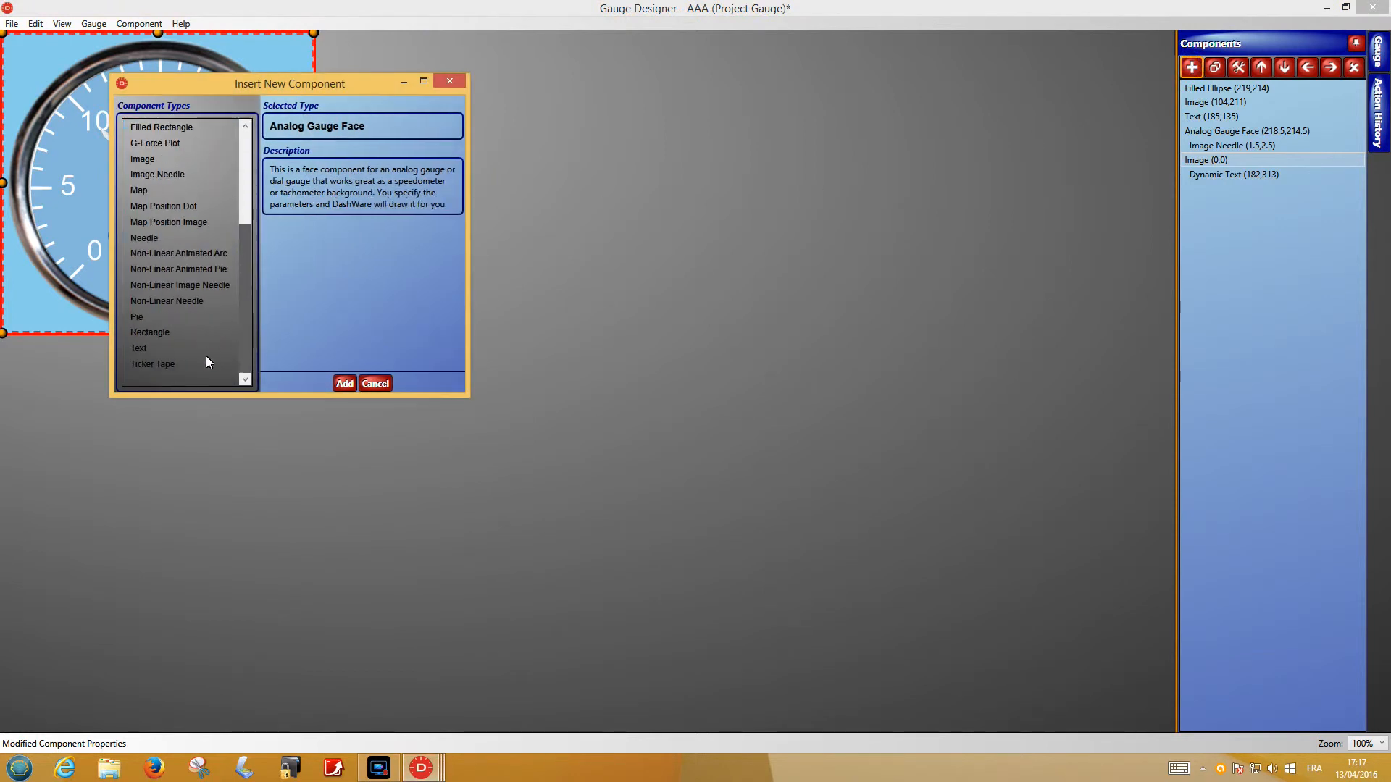
{"action": "left_click", "coordinate": [161, 347]}
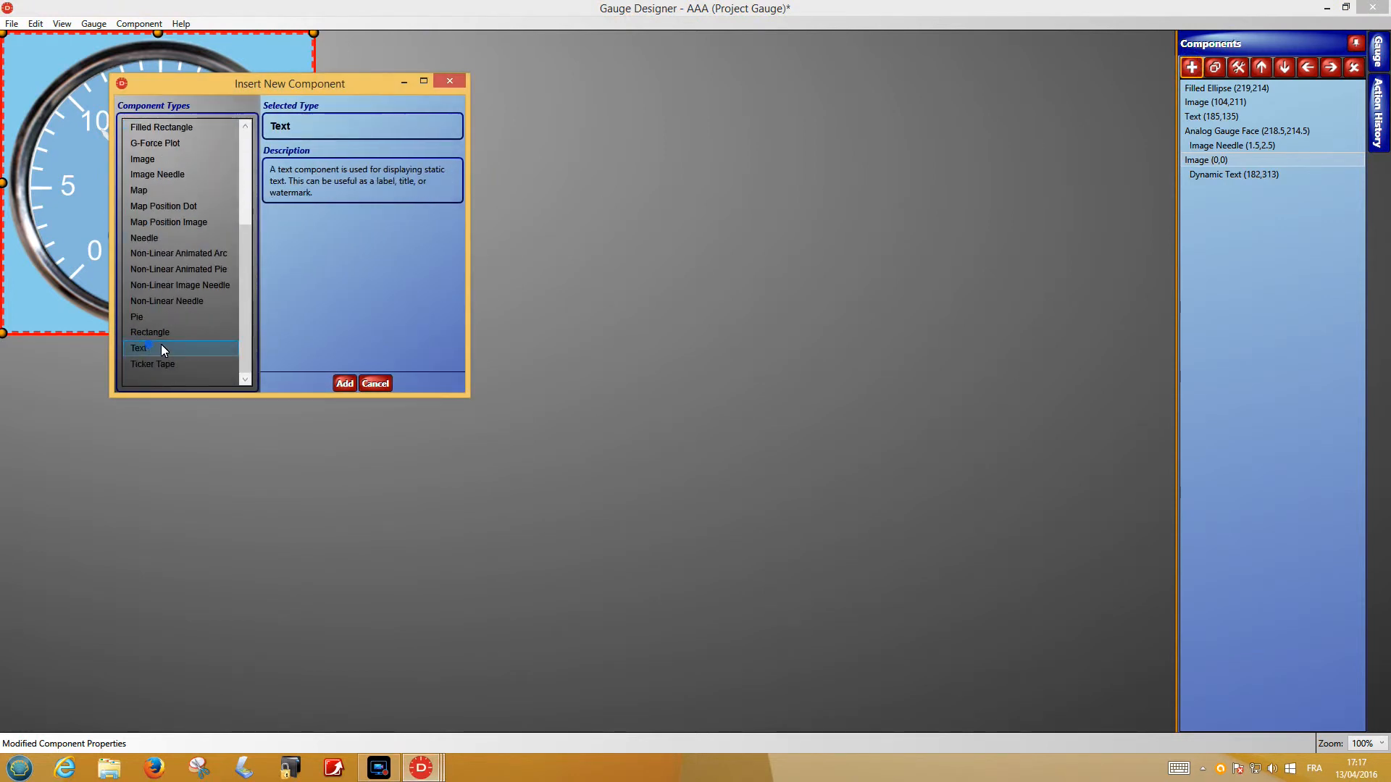
{"action": "left_click", "coordinate": [344, 383]}
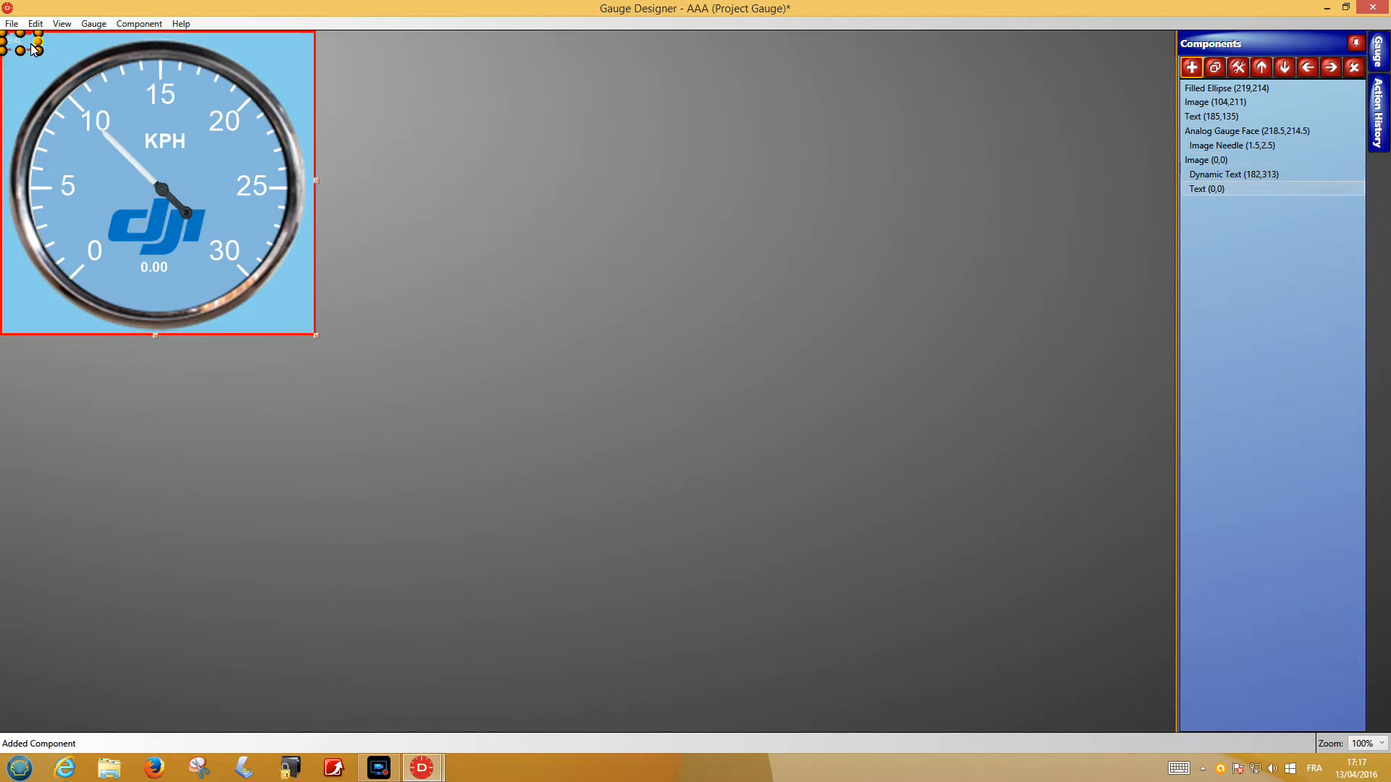
- Change the new text component's wording to M and set its font to bold Arial, size 14
{"action": "double_click", "coordinate": [25, 43]}
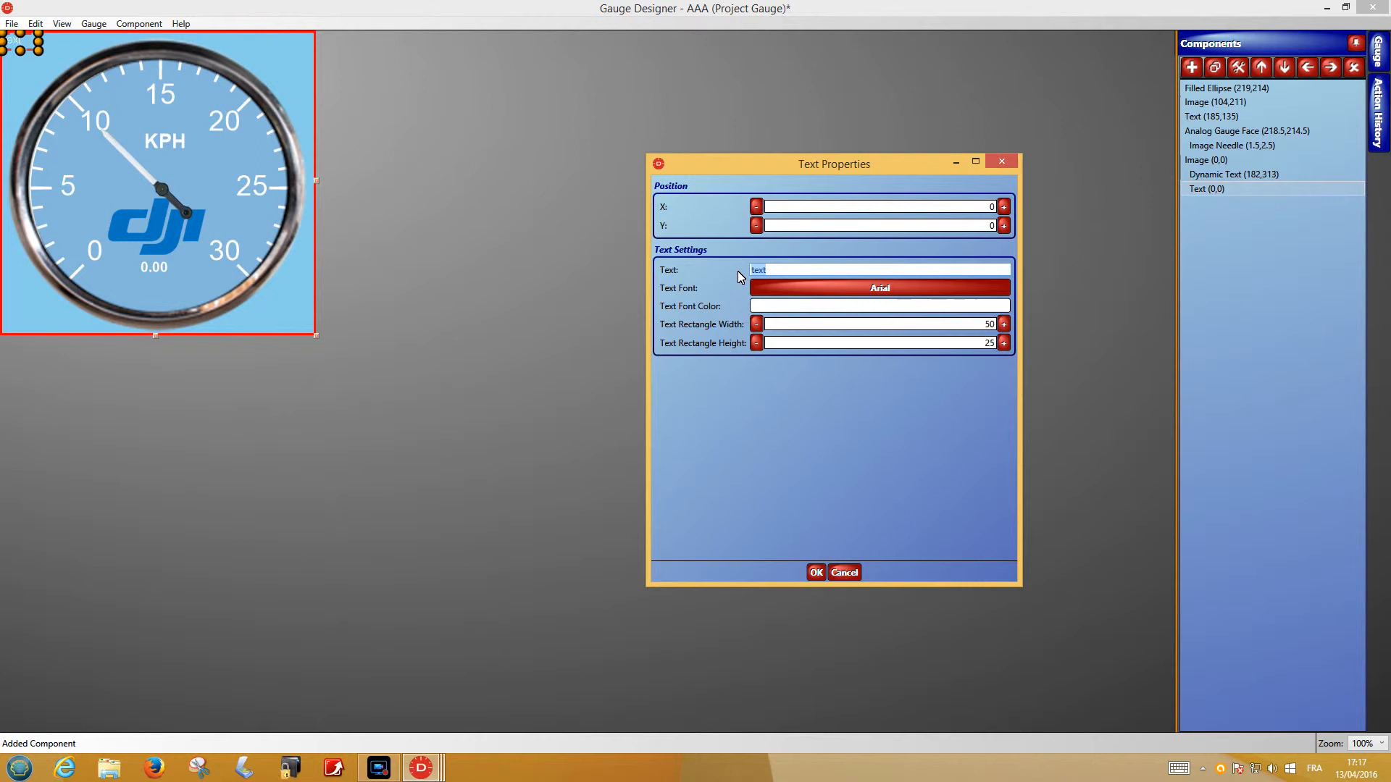
{"action": "left_click", "coordinate": [796, 284]}
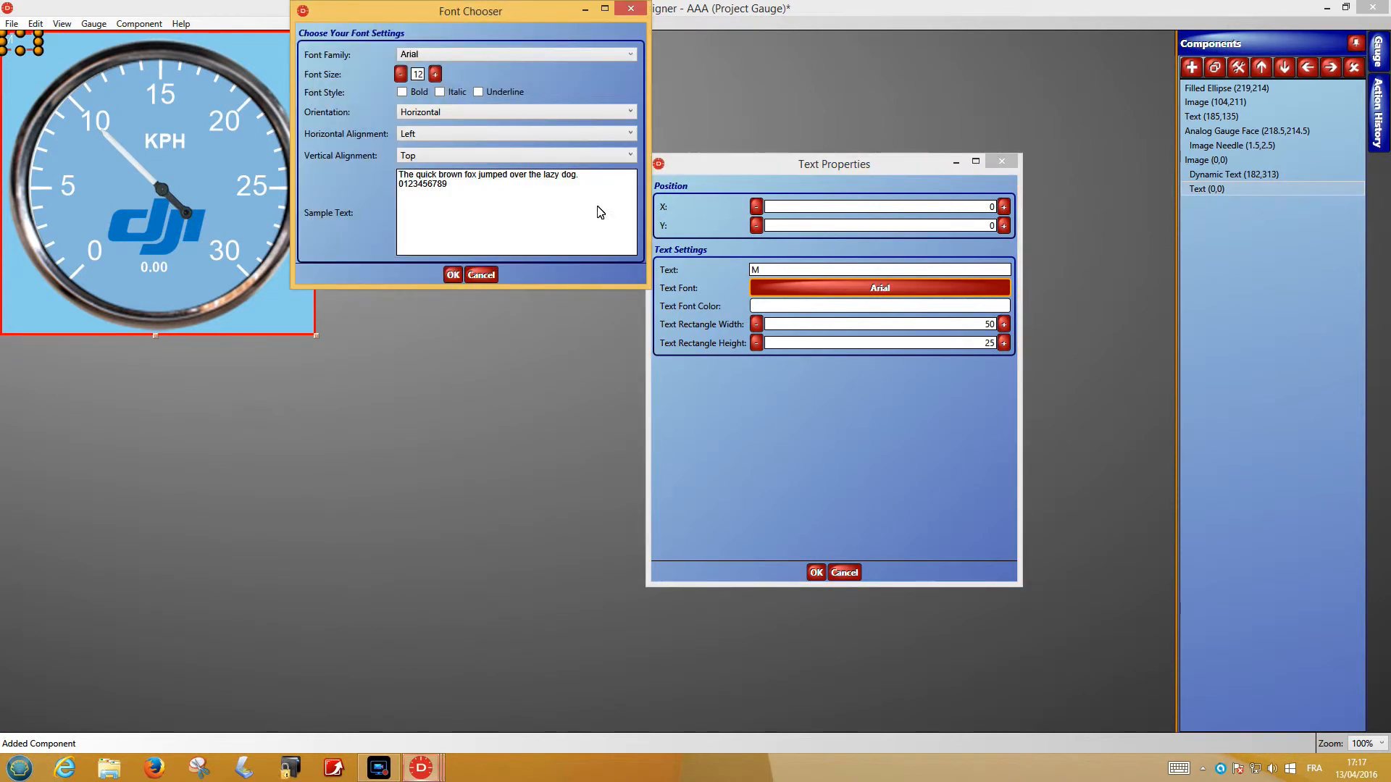
{"action": "left_click", "coordinate": [402, 92]}
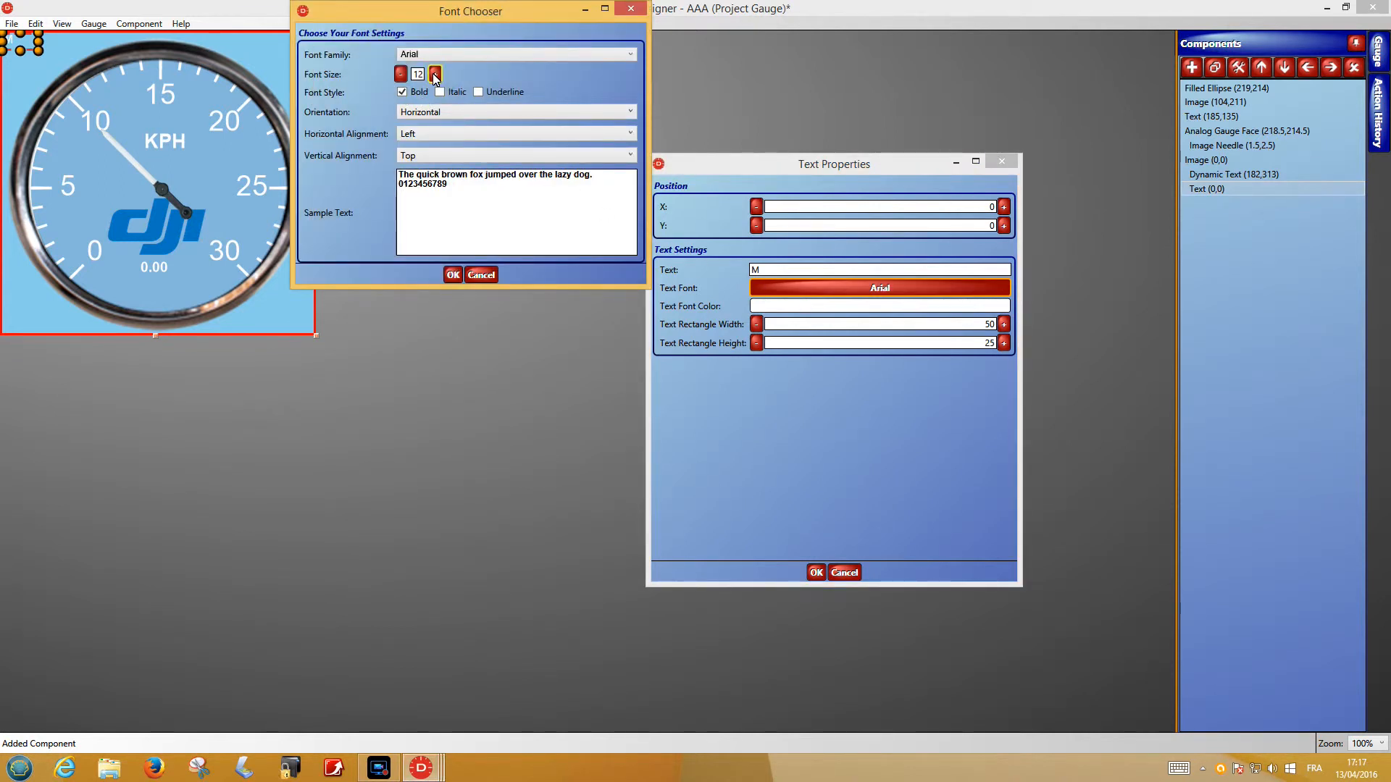
{"action": "left_click", "coordinate": [436, 74]}
{"action": "left_click", "coordinate": [435, 75]}
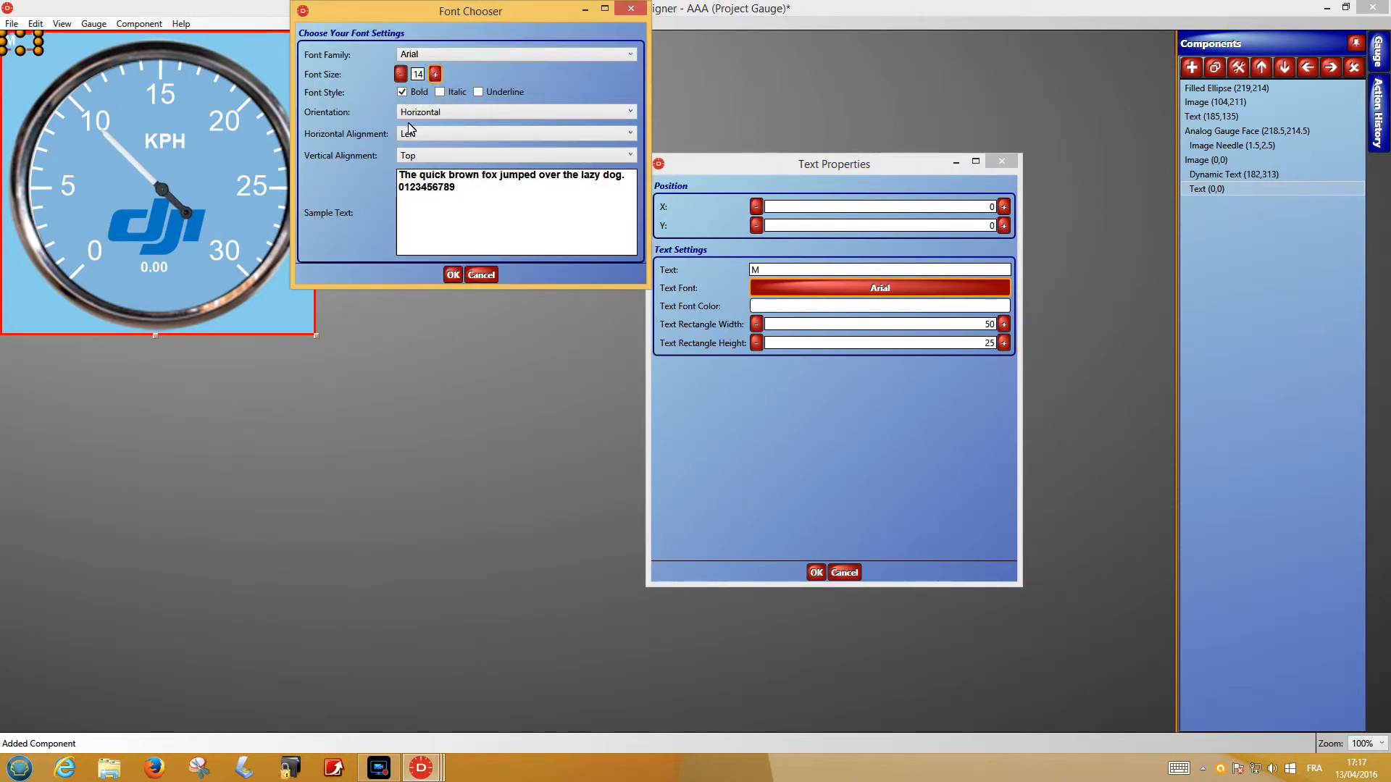
{"action": "left_click", "coordinate": [453, 275]}
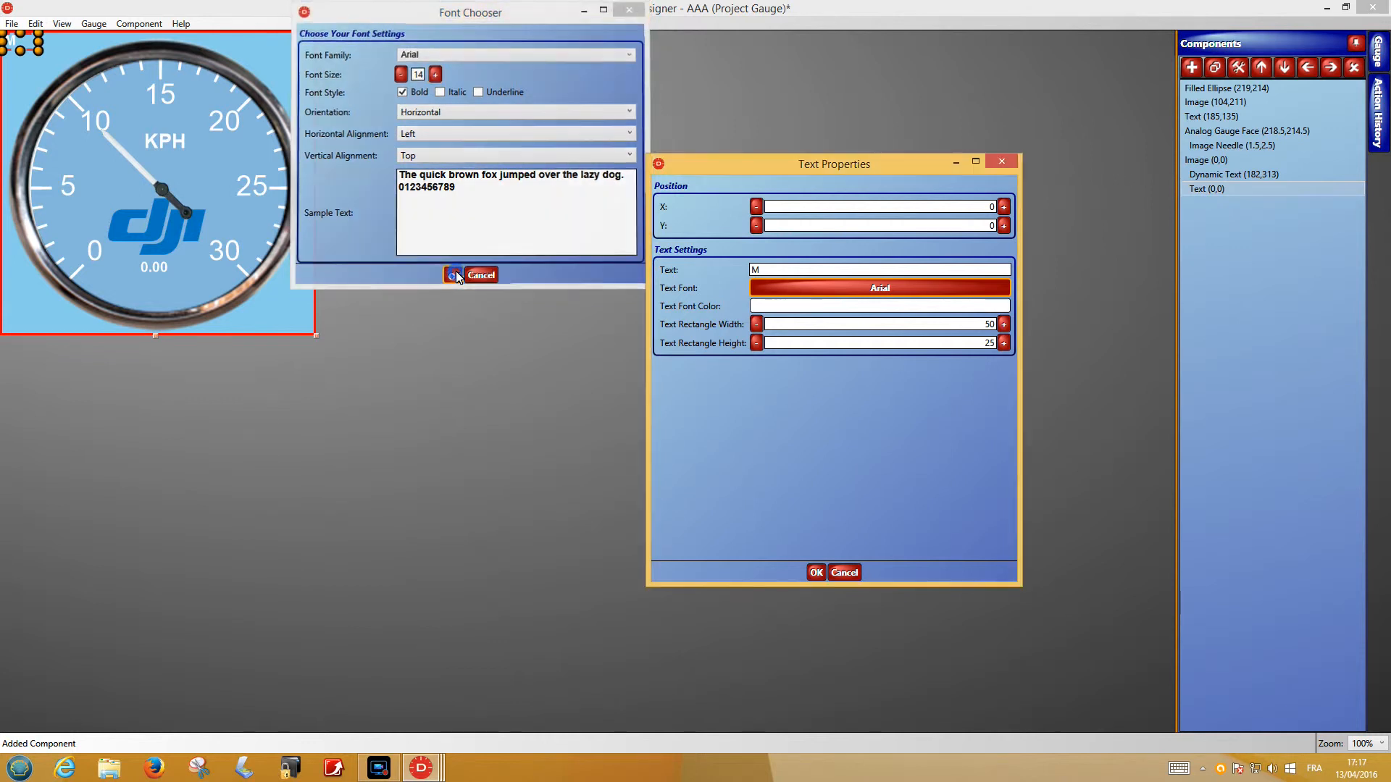
{"action": "left_click", "coordinate": [815, 573]}
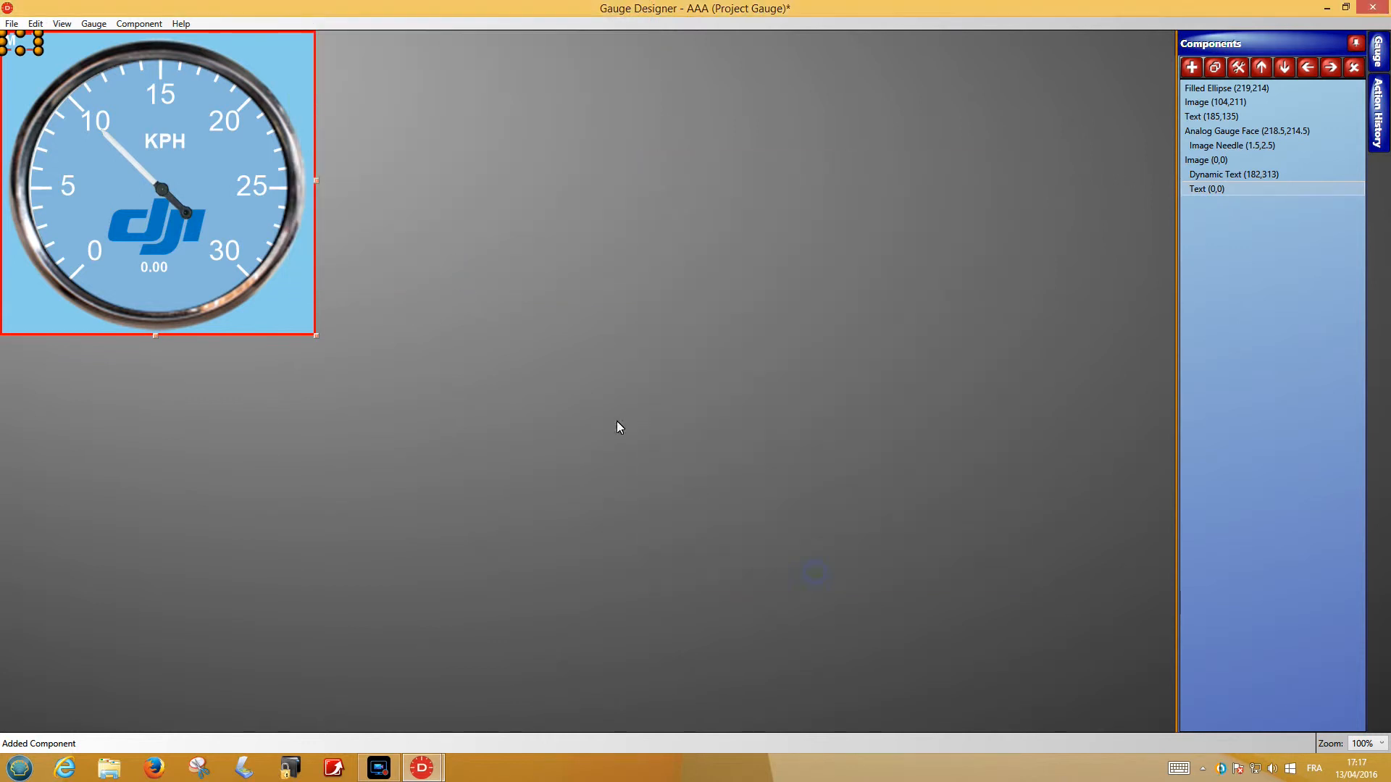
- Place the M label directly to the right of the altitude readout, at about 230,314
{"action": "left_click_drag", "start_coordinate": [31, 50], "coordinate": [195, 274]}
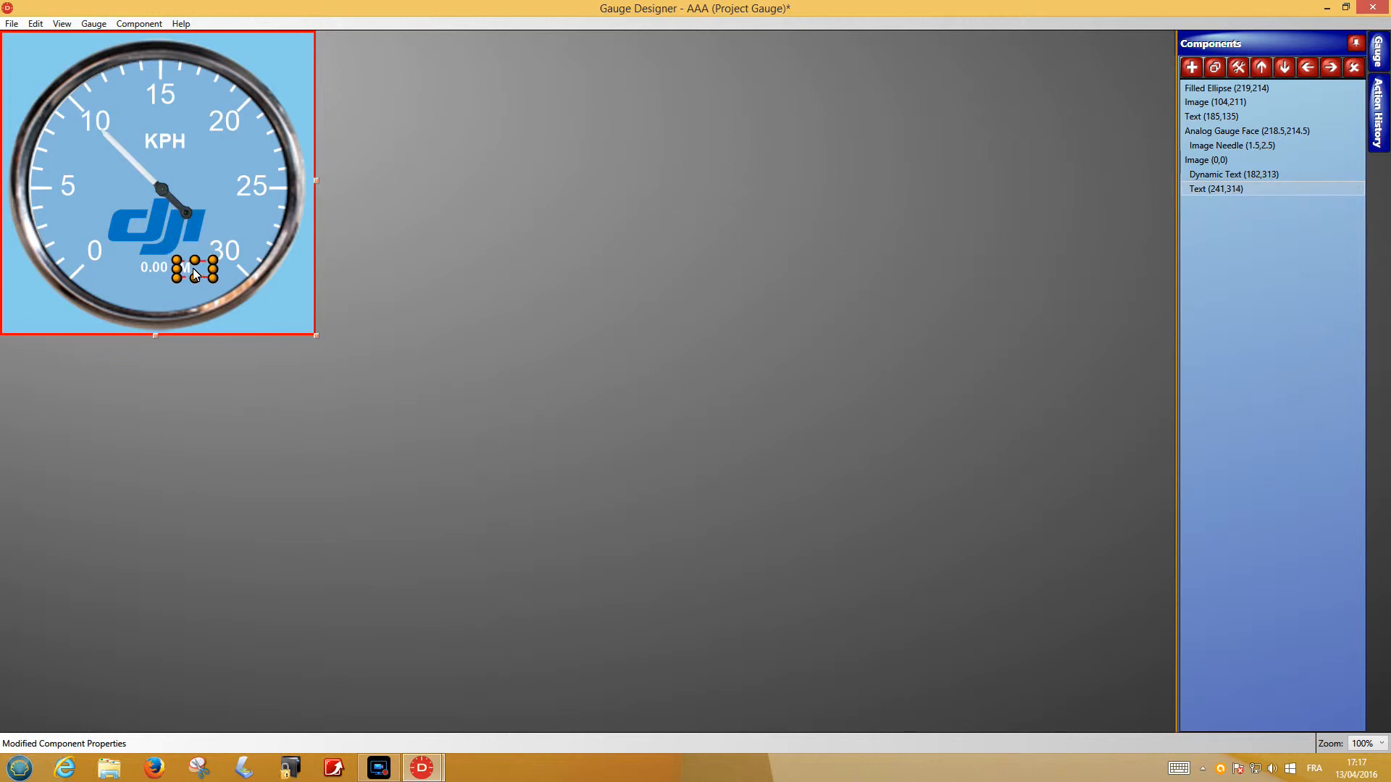
{"action": "left_click", "coordinate": [255, 311]}
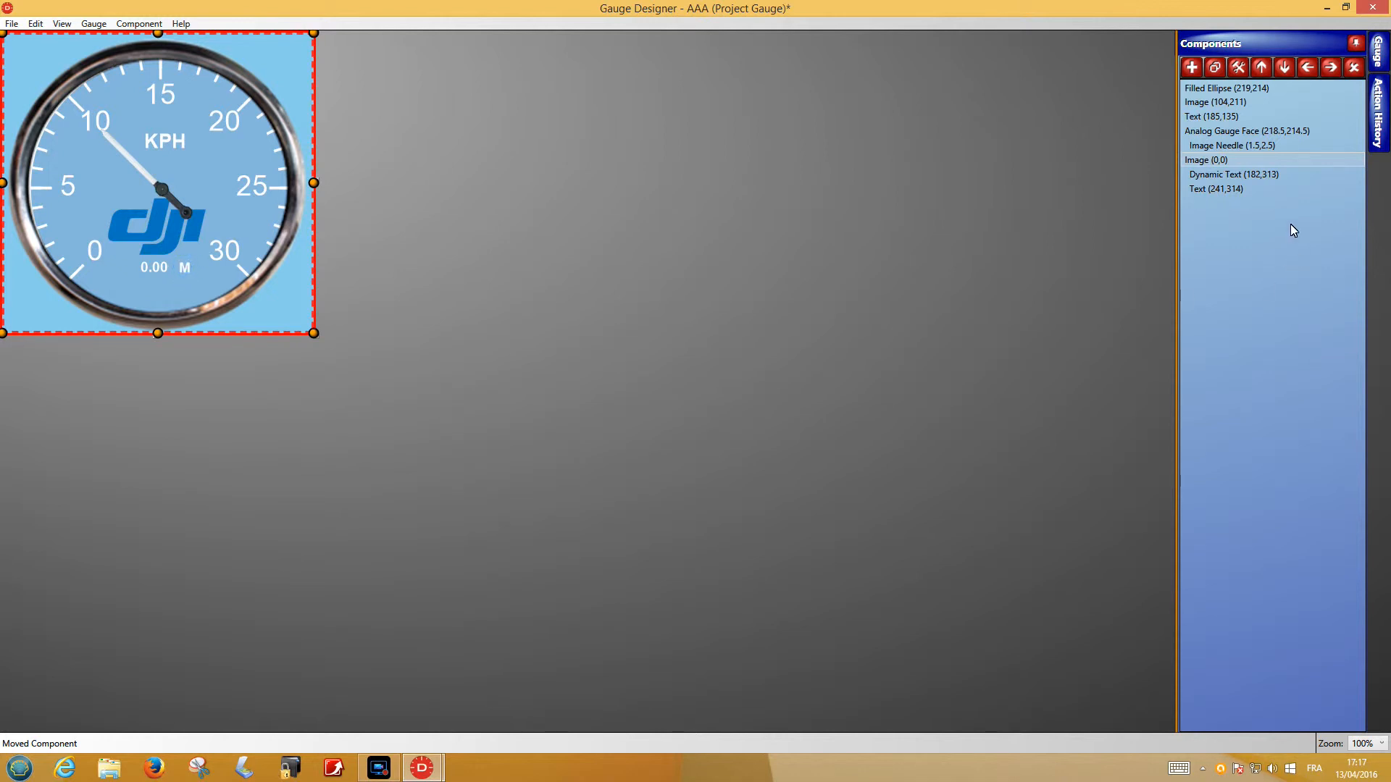
{"action": "left_click", "coordinate": [1210, 190]}
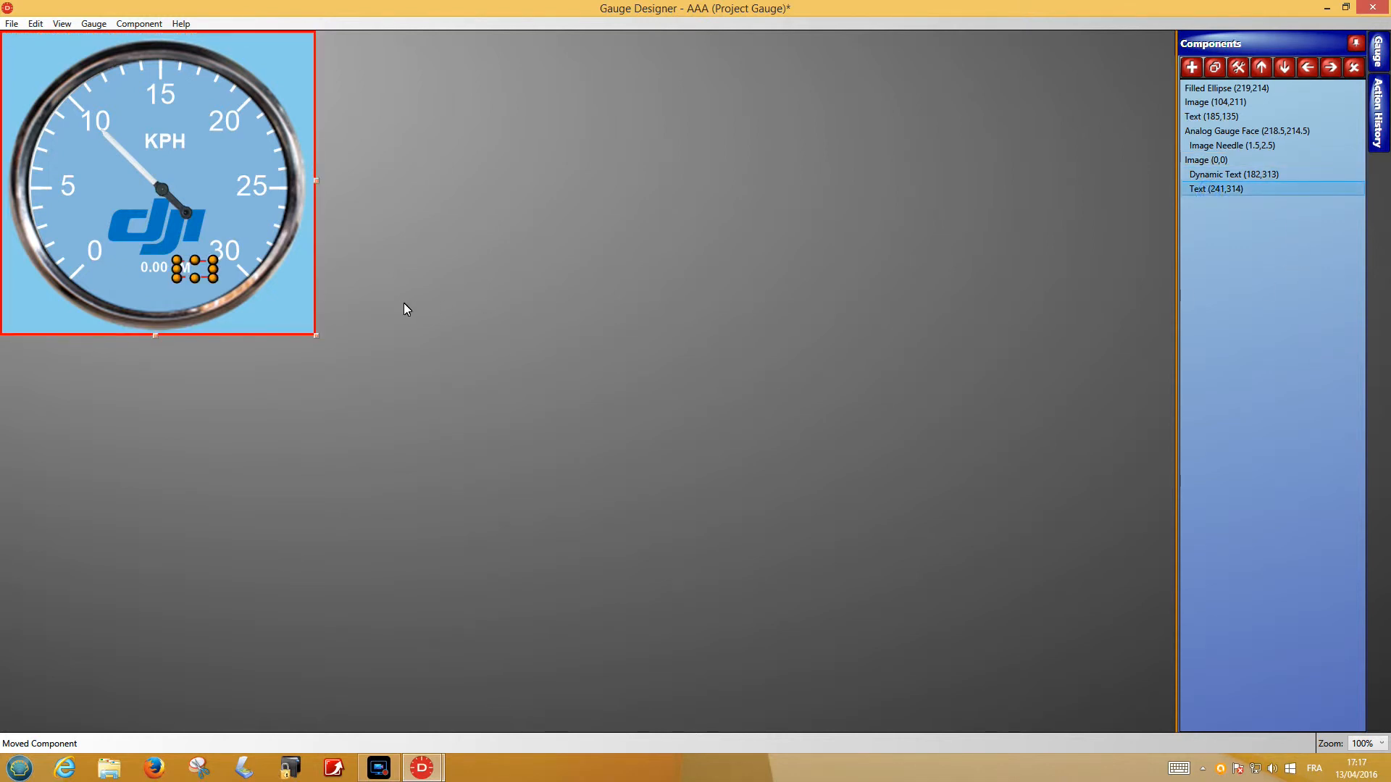
{"action": "left_click", "coordinate": [199, 270]}
{"action": "key", "text": "Left"}
{"action": "key", "text": "Left"}
{"action": "key", "text": "Left"}
{"action": "key", "text": "Left"}
{"action": "key", "text": "Left"}
{"action": "key", "text": "Left"}
{"action": "key", "text": "Left"}
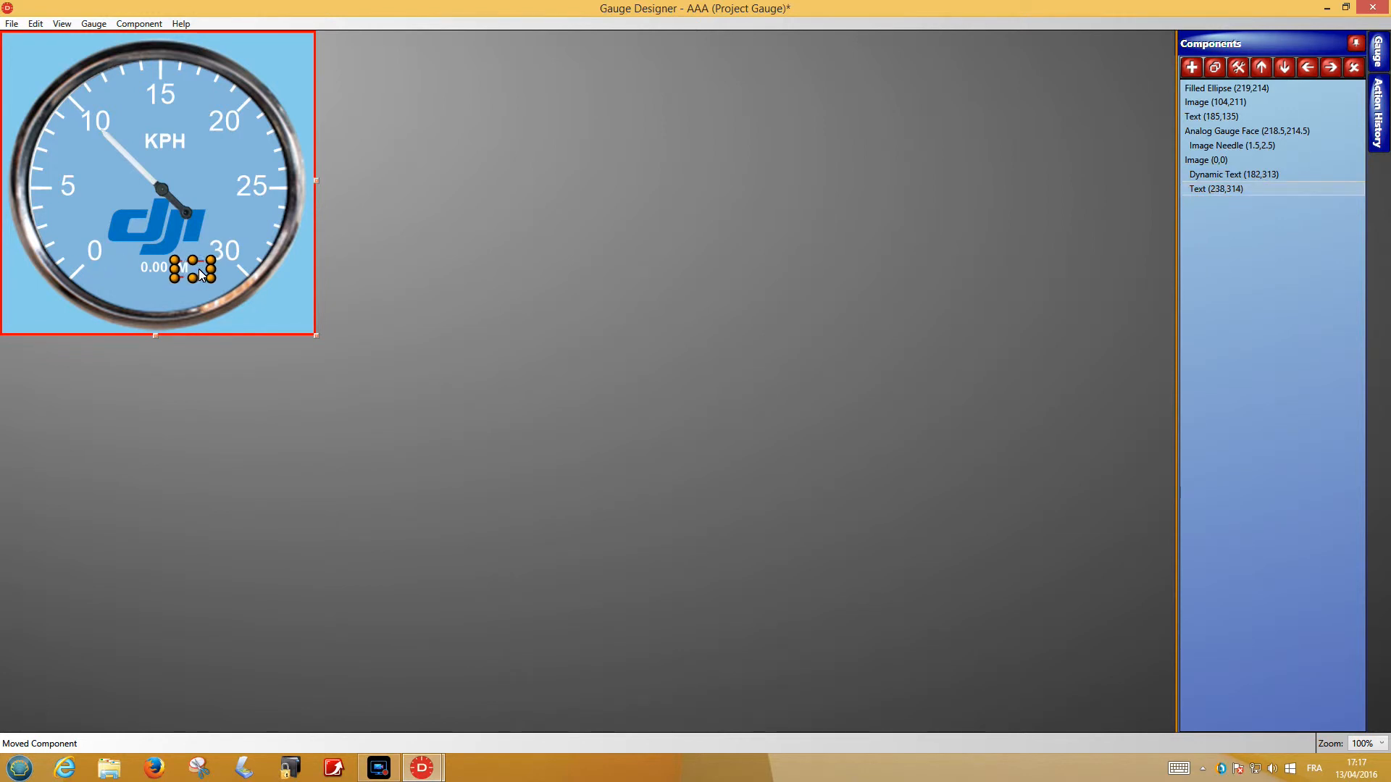
{"action": "key", "text": "Left"}
{"action": "key", "text": "Left"}
{"action": "key", "text": "Left"}
{"action": "key", "text": "Left"}
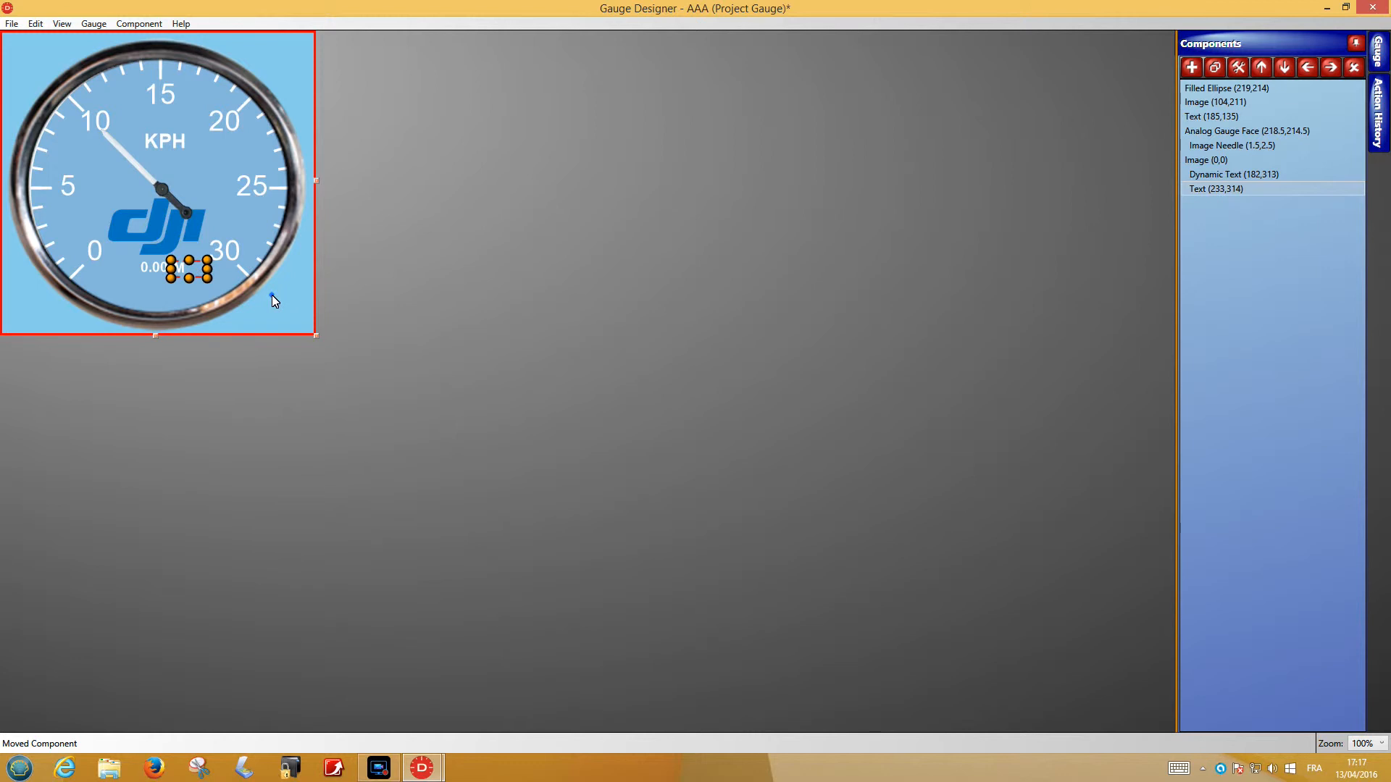
{"action": "left_click", "coordinate": [271, 294]}
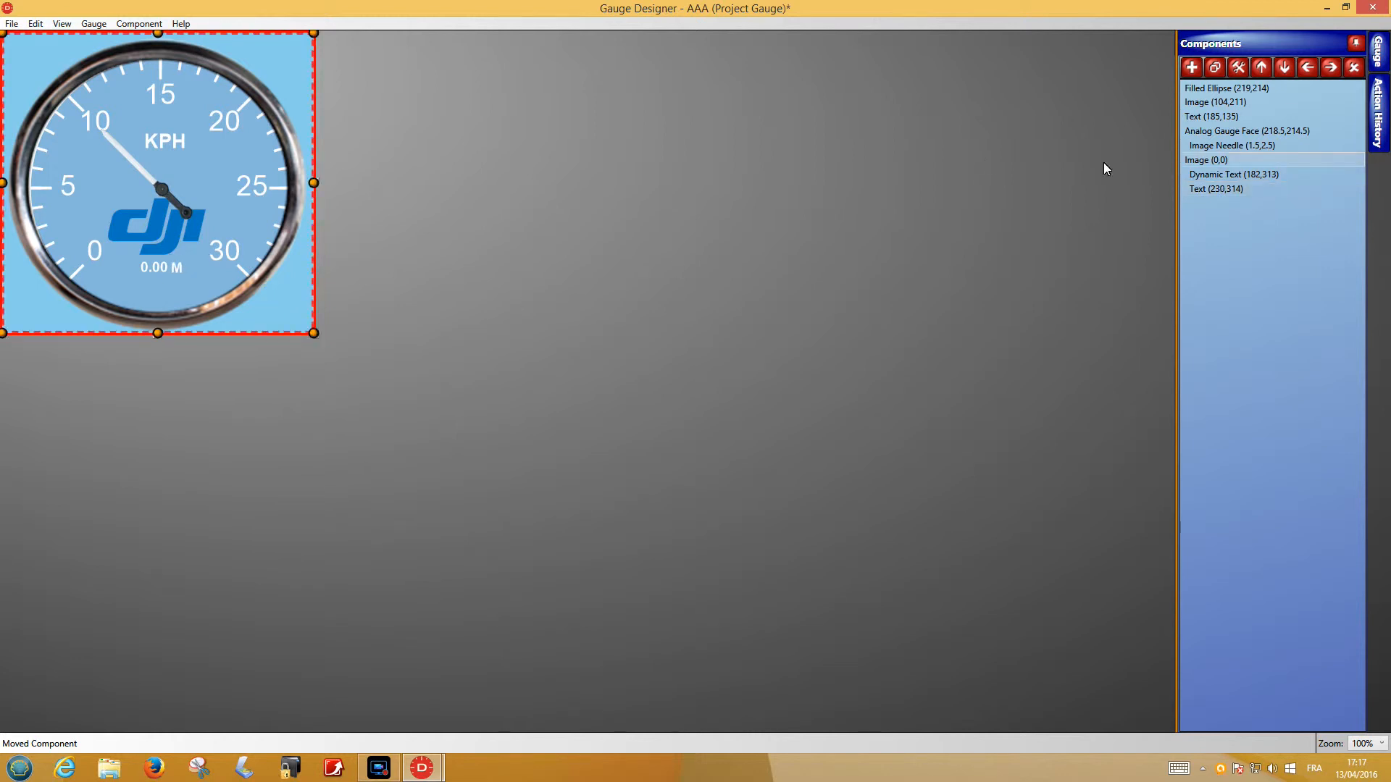
- Move the altitude Dynamic Text and the M label out one level so they are no longer nested under the Image (0,0)
{"action": "left_click", "coordinate": [1211, 174]}
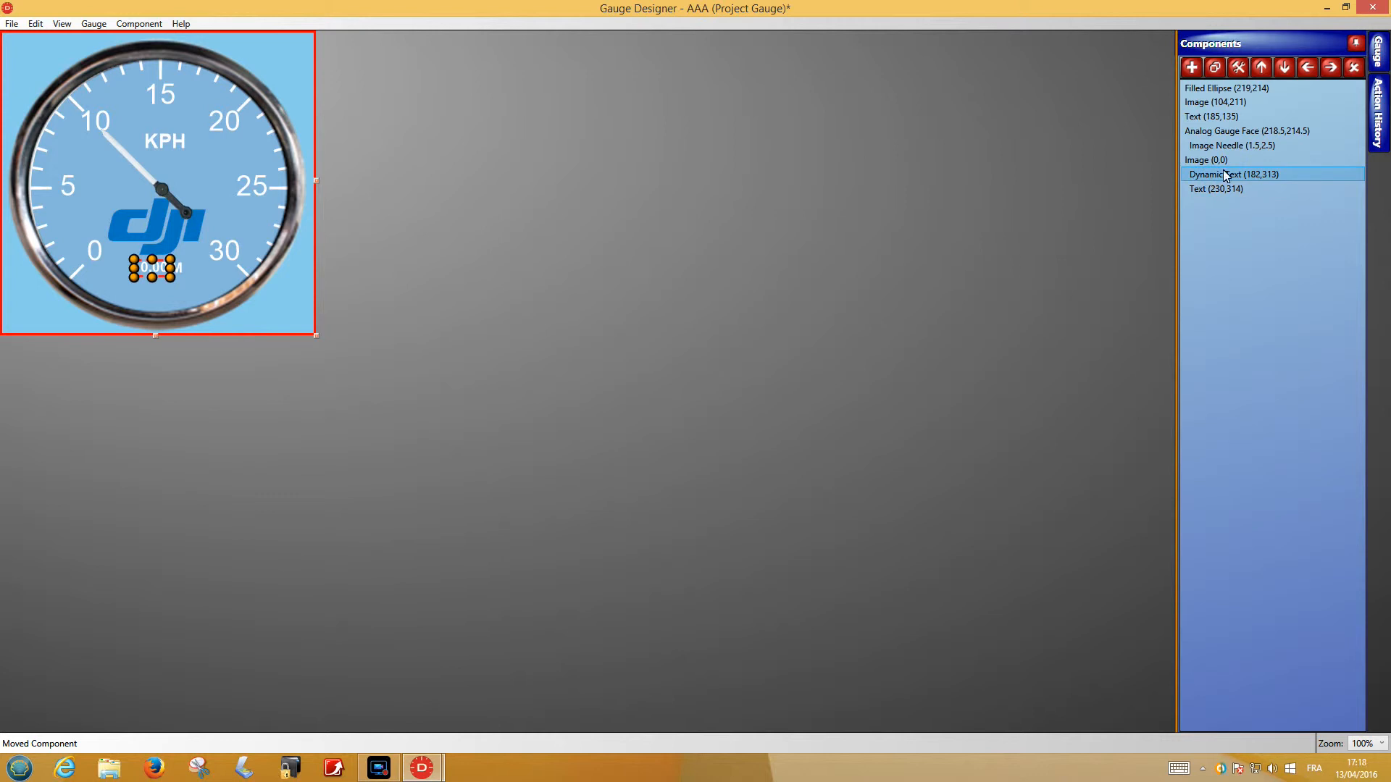
{"action": "left_click", "coordinate": [1307, 68]}
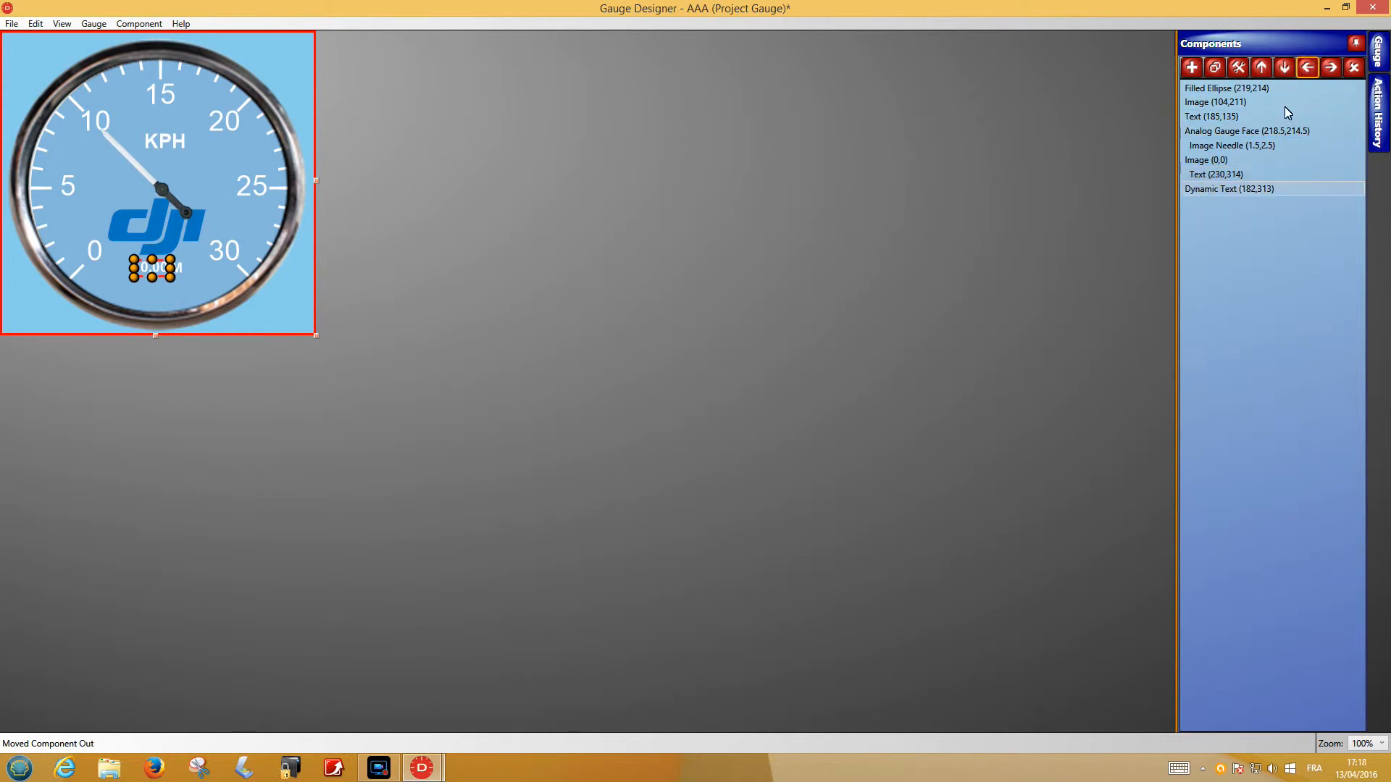
{"action": "left_click", "coordinate": [1202, 173]}
{"action": "left_click", "coordinate": [1305, 68]}
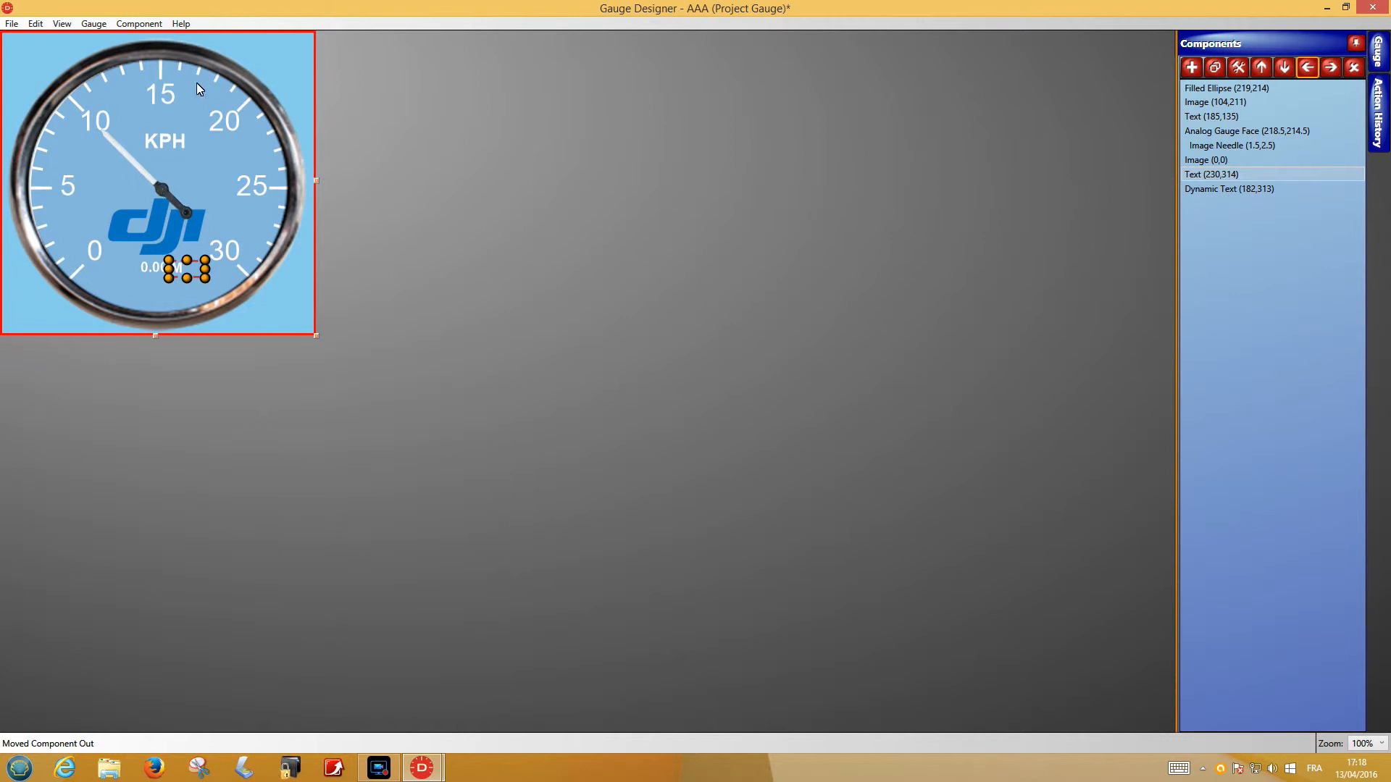
{"action": "left_click", "coordinate": [268, 320]}
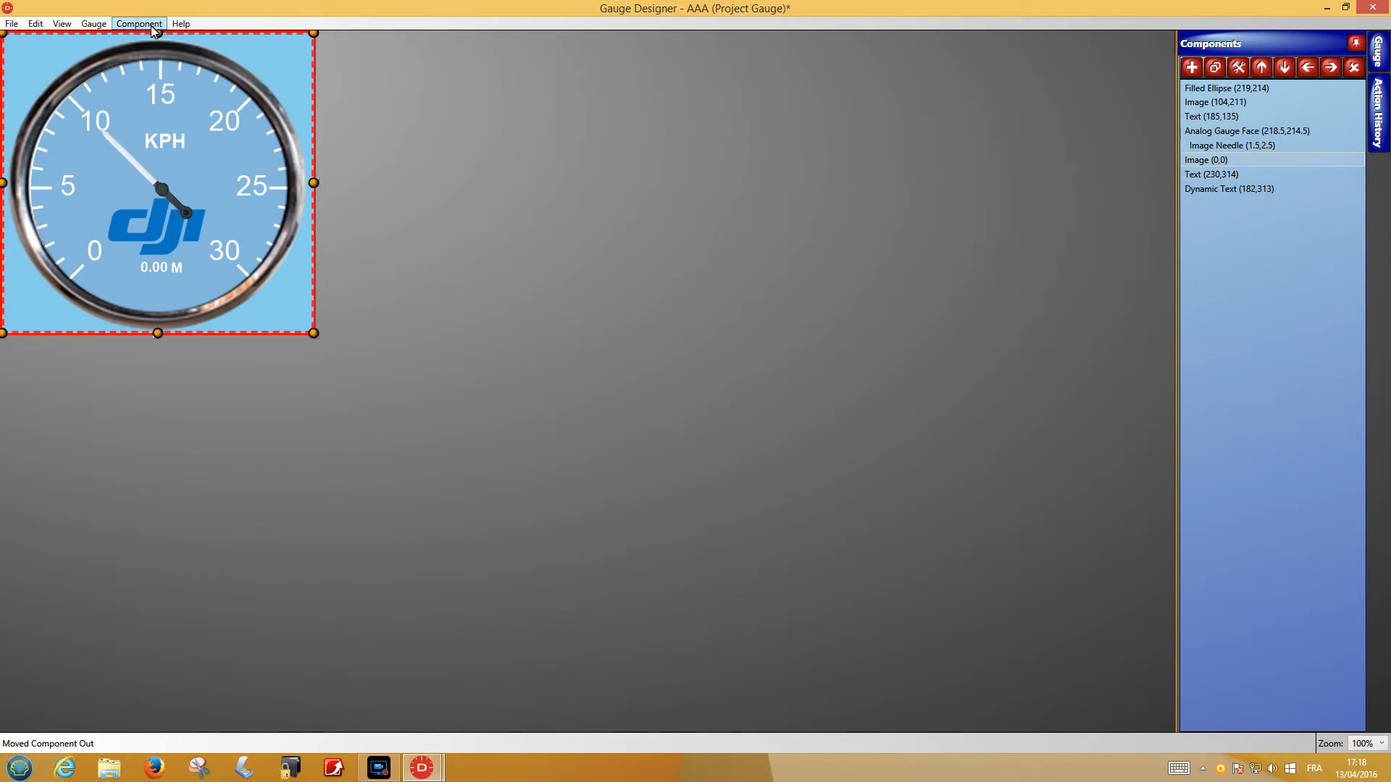
- Insert an Animated Bar component into the gauge
{"action": "left_click", "coordinate": [1188, 72]}
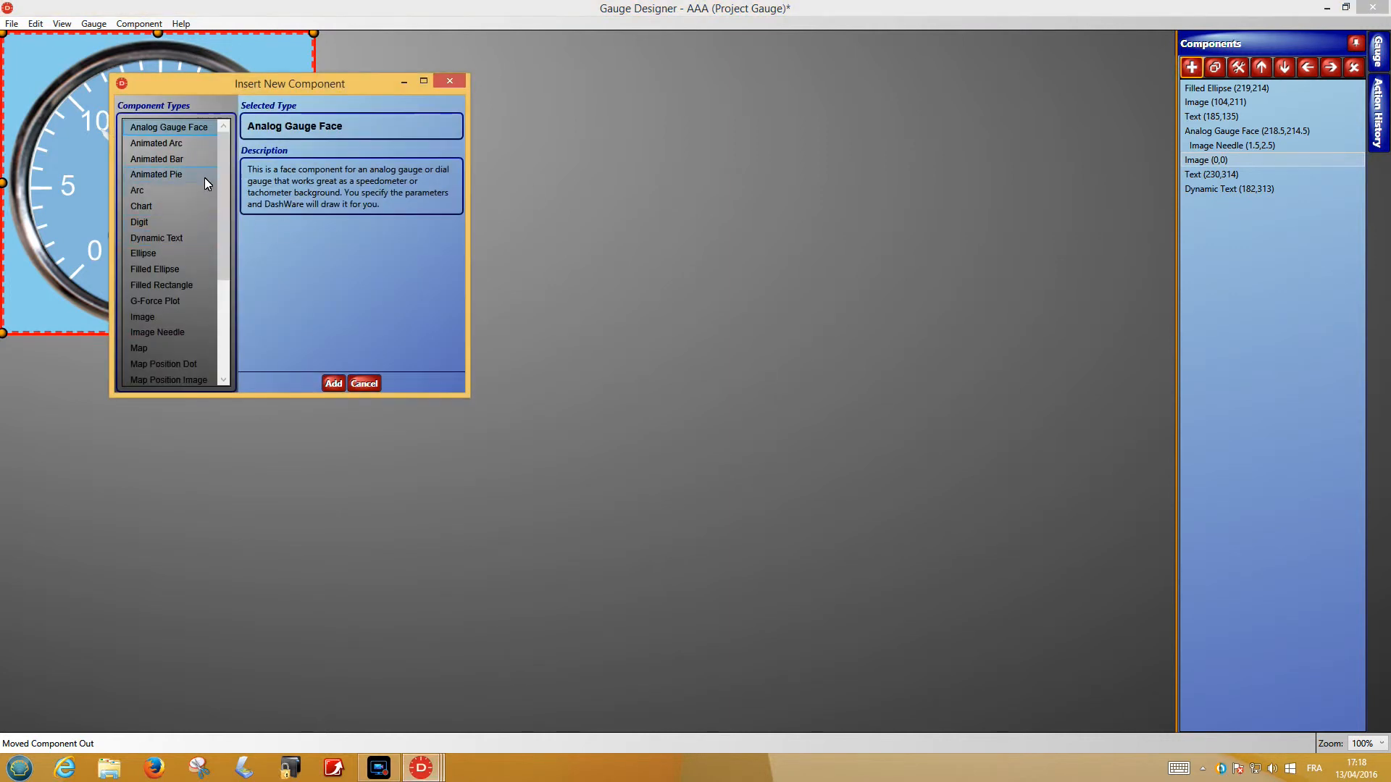
{"action": "left_click", "coordinate": [151, 160]}
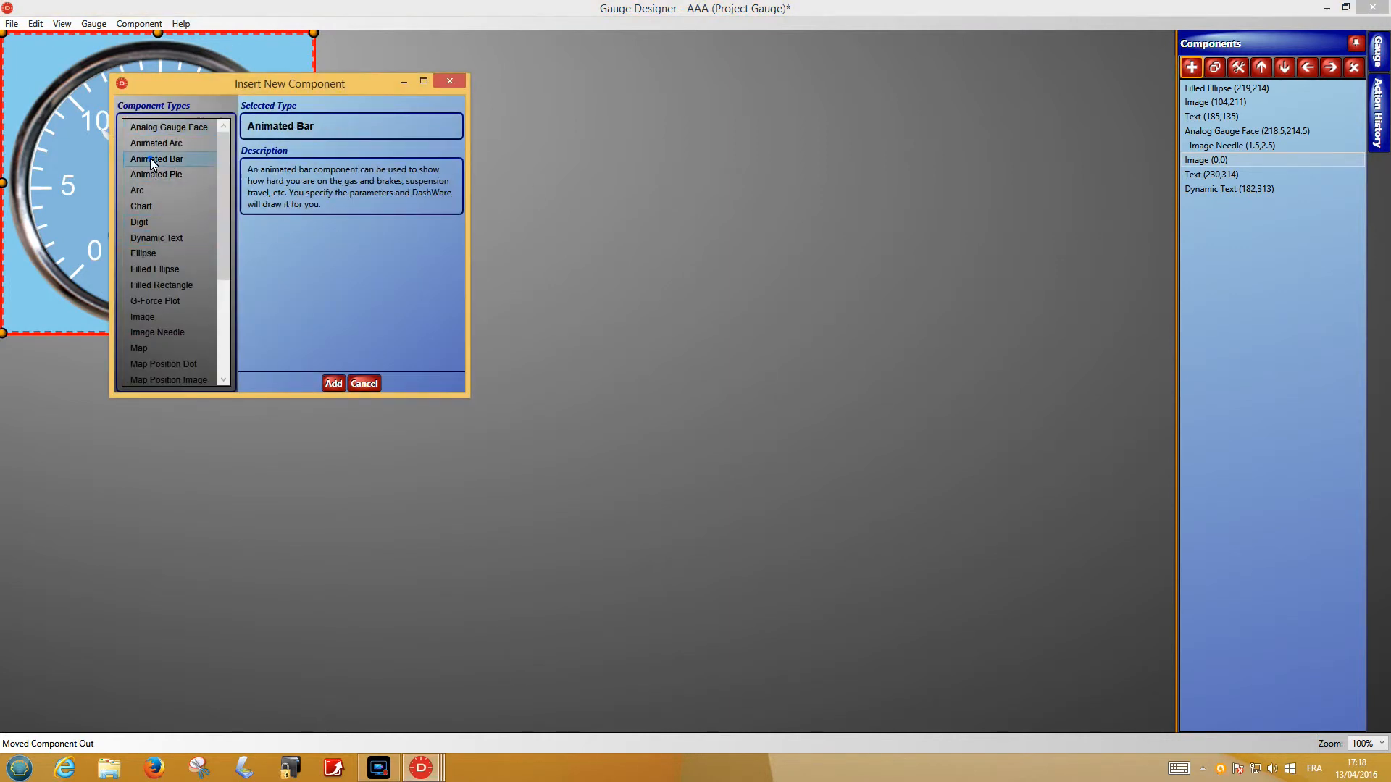
{"action": "left_click", "coordinate": [331, 382]}
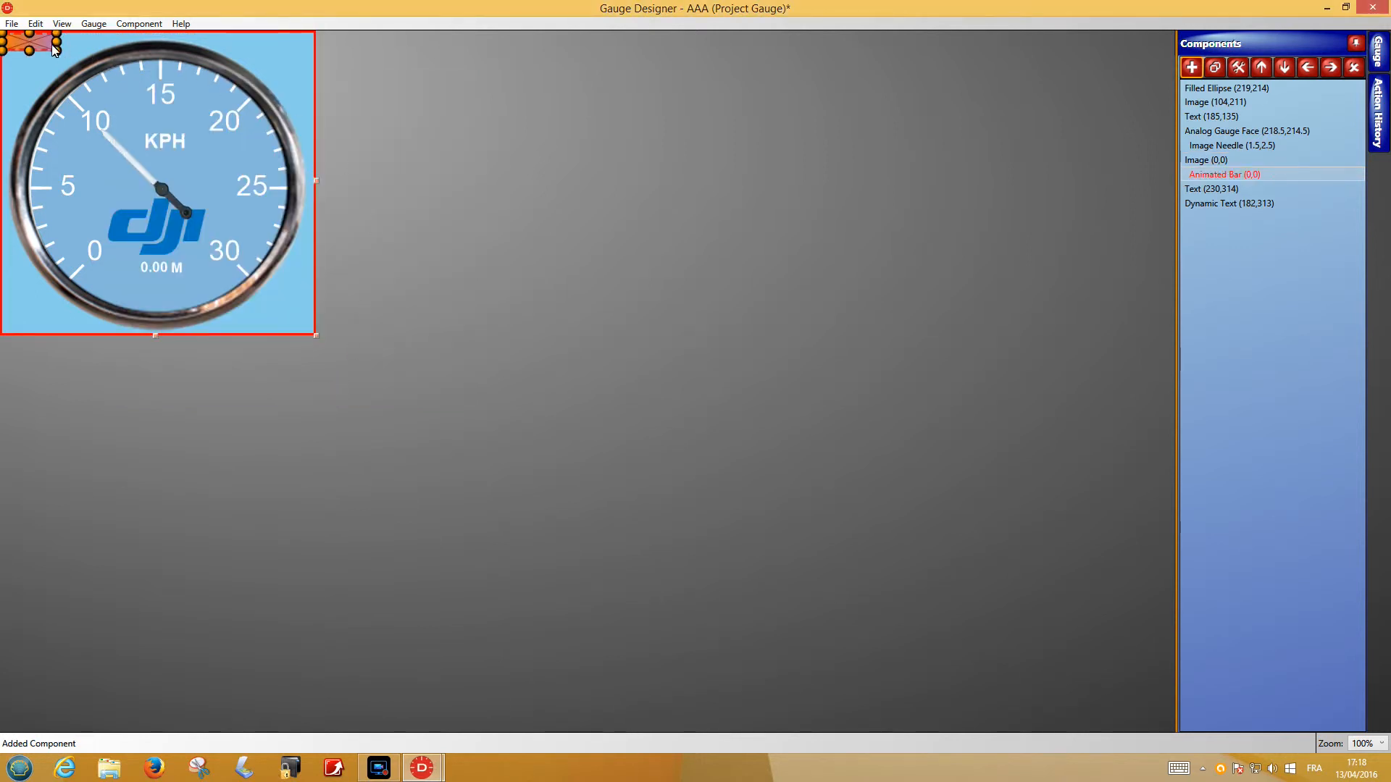
- Add a Battery Voltage input to the gauge from the Engine, Transmission data category
{"action": "left_click", "coordinate": [89, 25]}
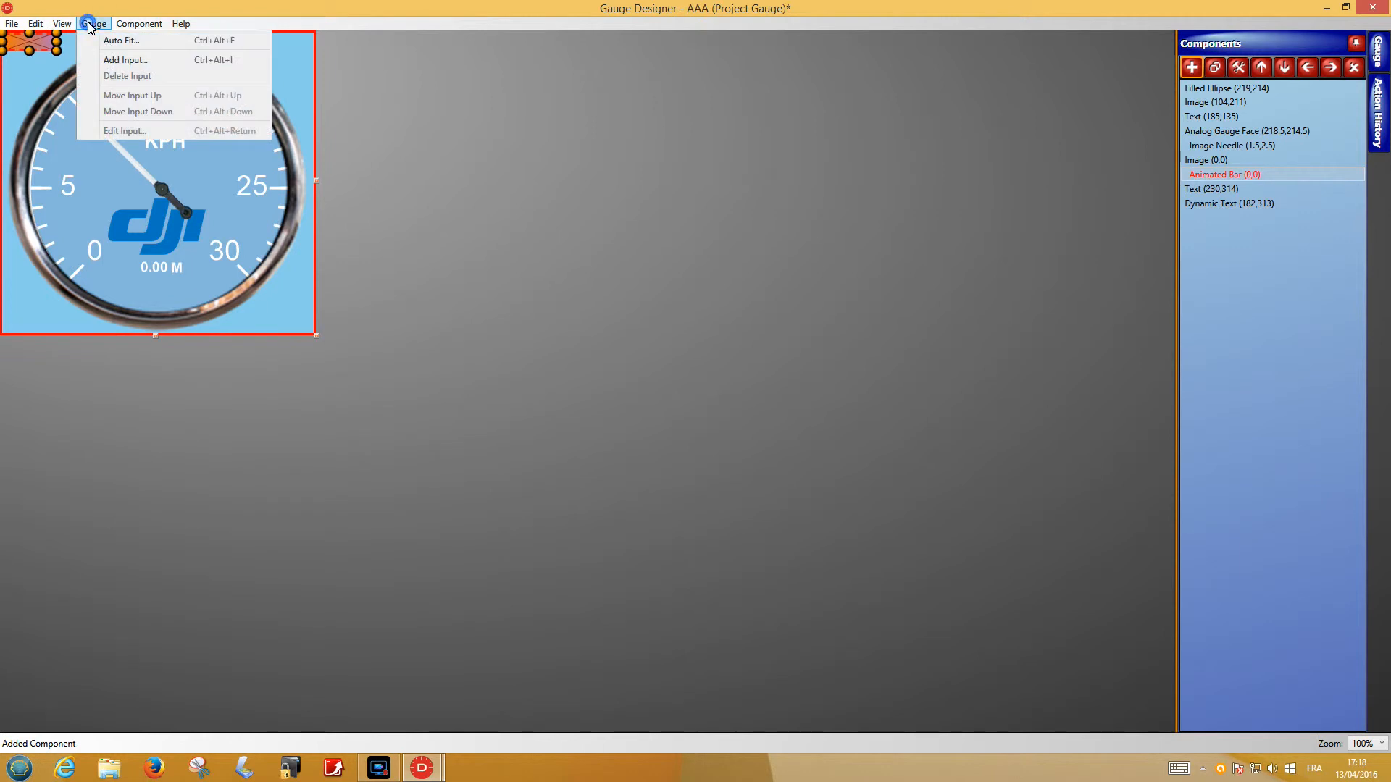
{"action": "left_click", "coordinate": [122, 59]}
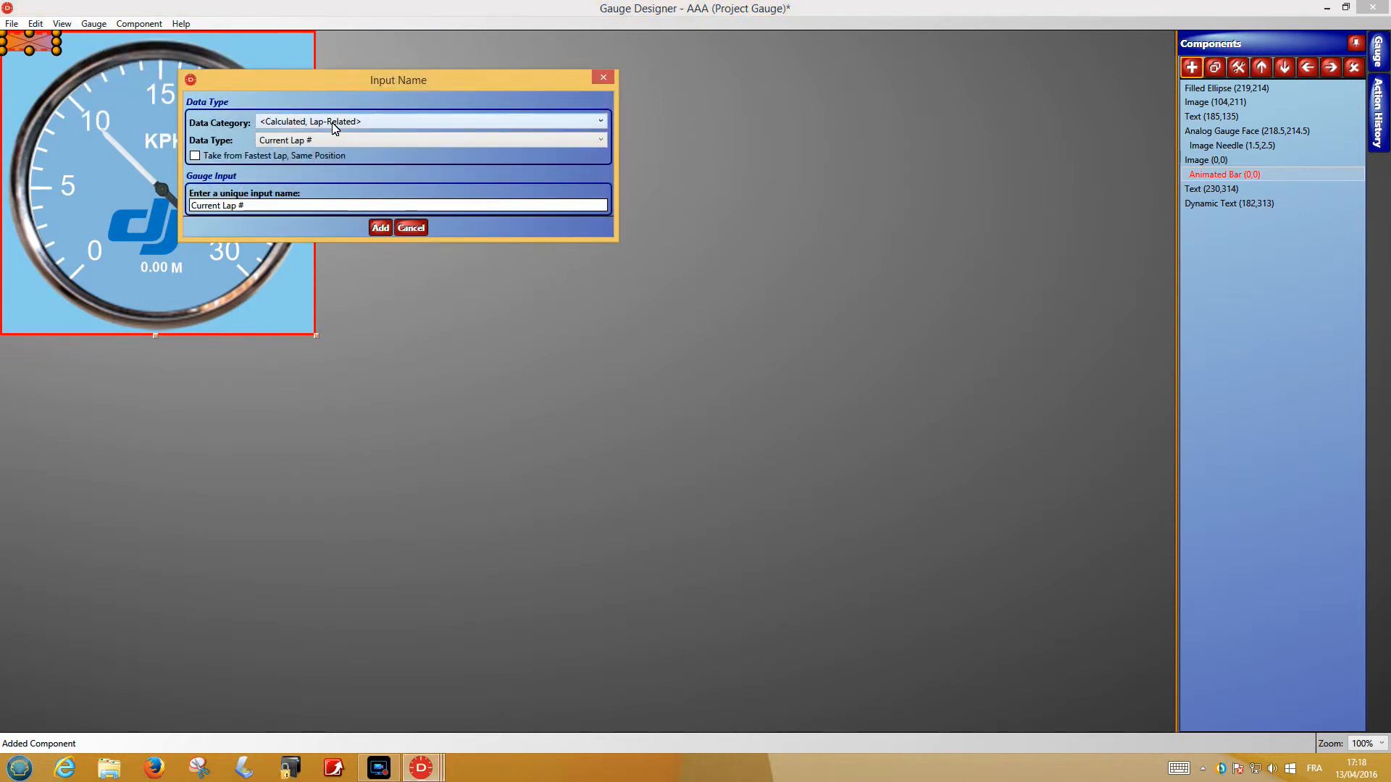
{"action": "left_click", "coordinate": [334, 123]}
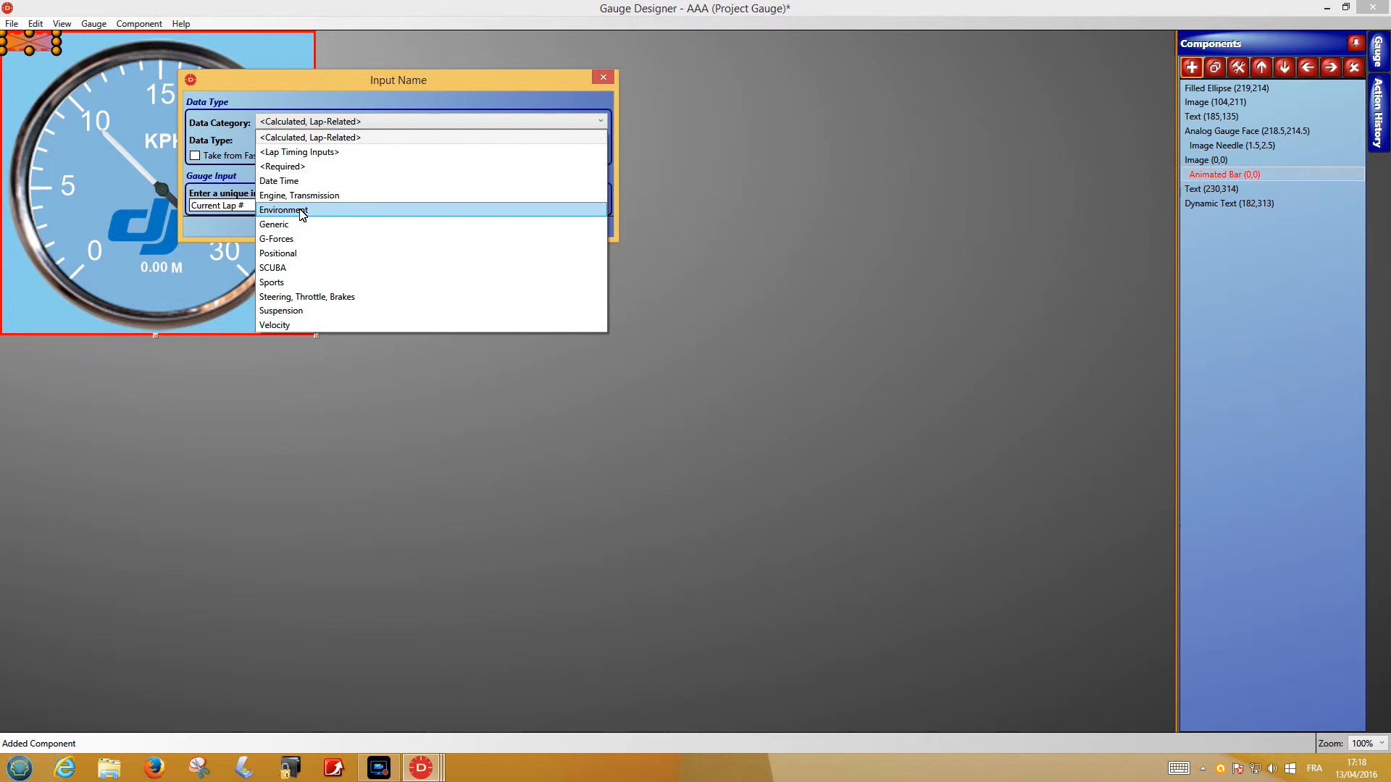
{"action": "left_click", "coordinate": [355, 140]}
{"action": "left_click", "coordinate": [355, 140]}
{"action": "left_click", "coordinate": [355, 139]}
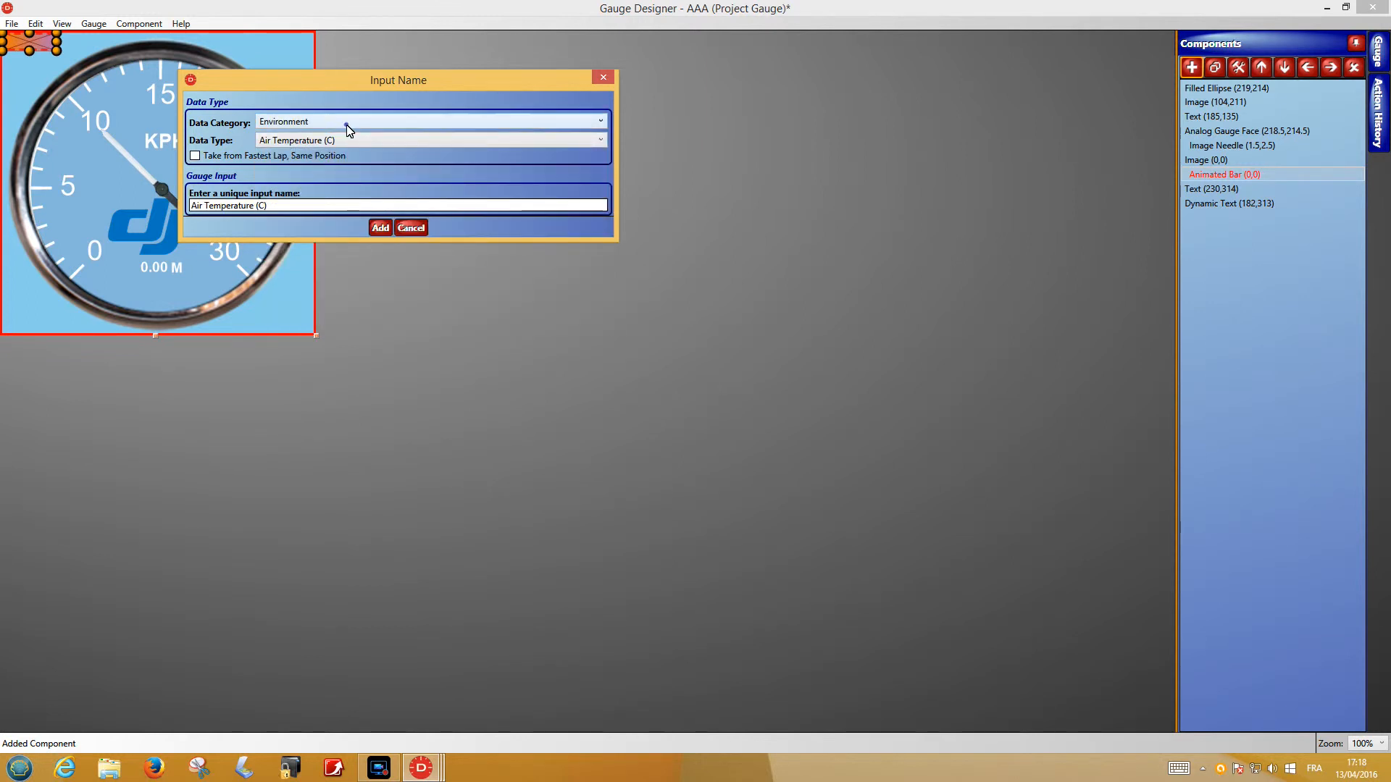
{"action": "left_click", "coordinate": [348, 125]}
{"action": "left_click", "coordinate": [293, 195]}
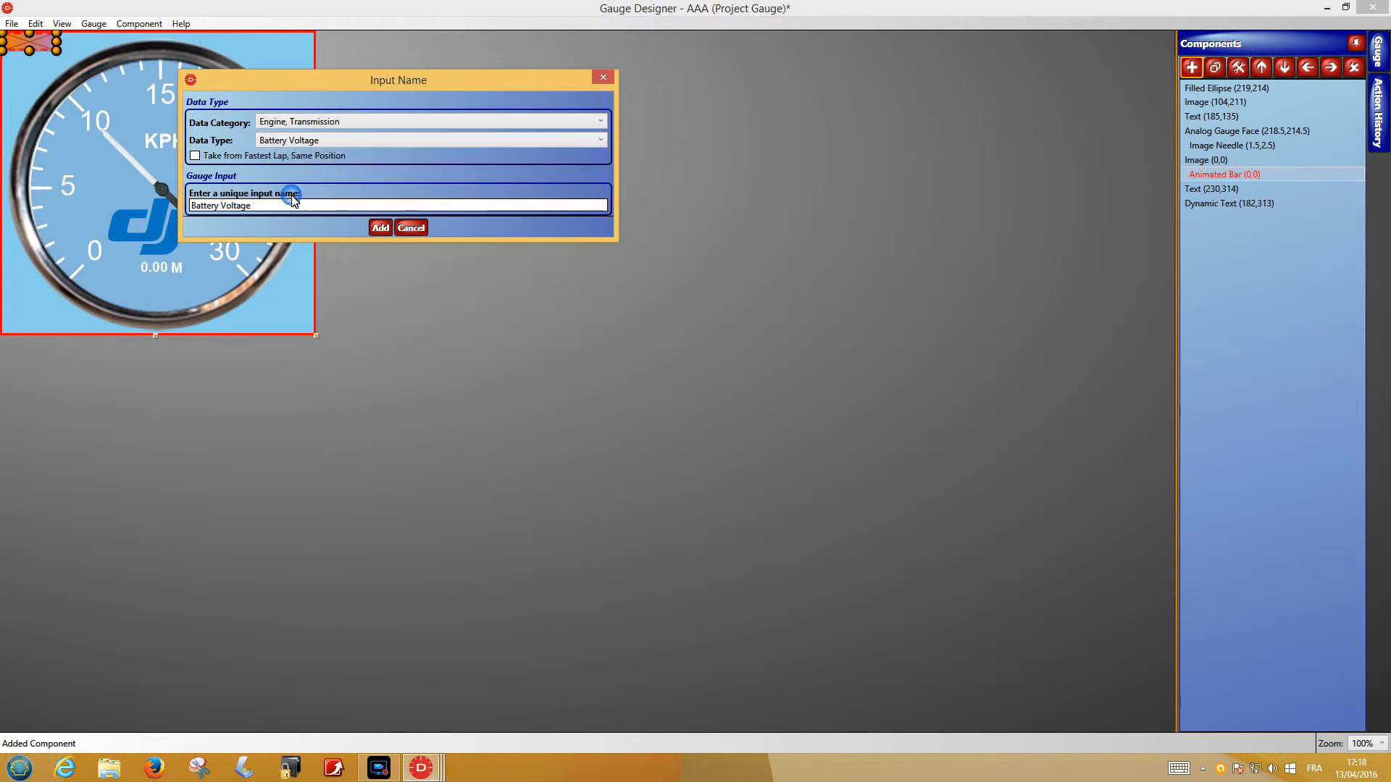
{"action": "left_click", "coordinate": [336, 141]}
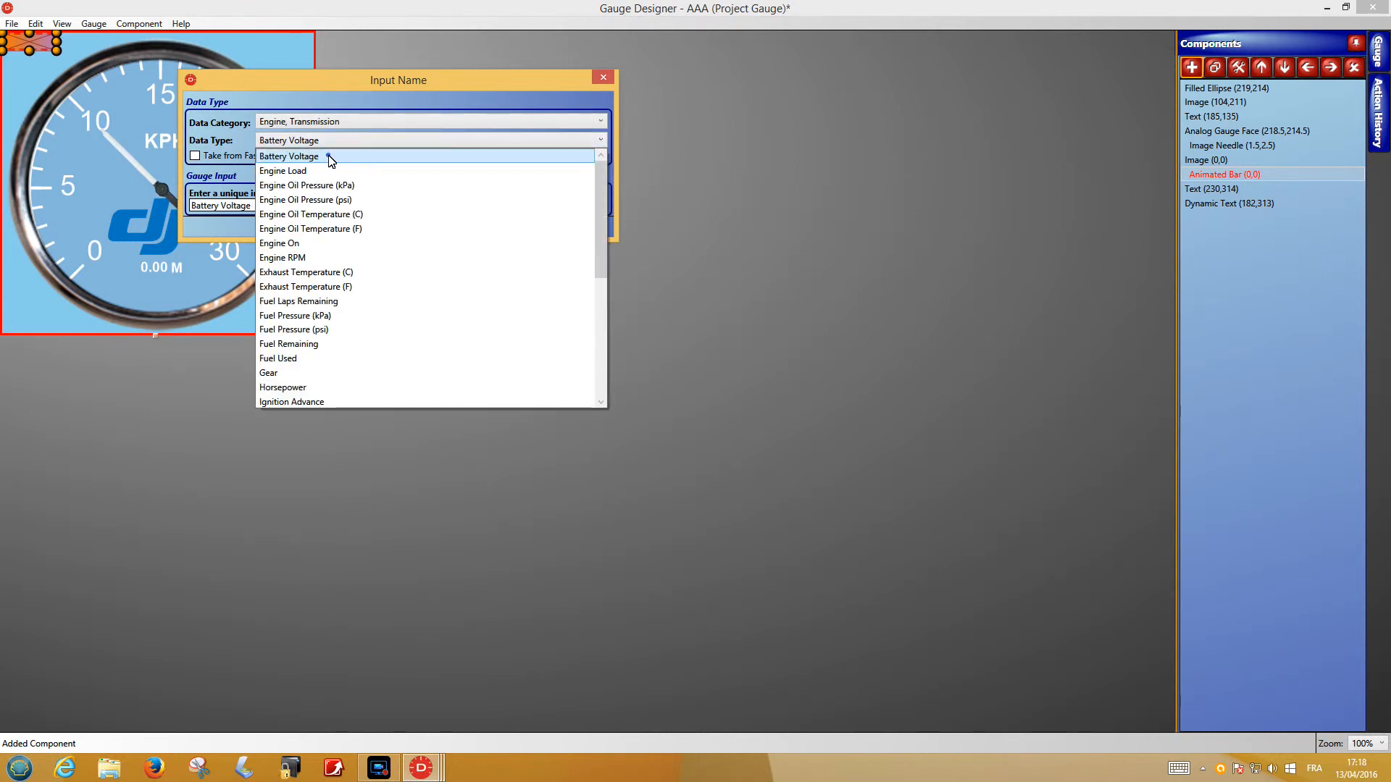
{"action": "left_click", "coordinate": [333, 156]}
{"action": "left_click", "coordinate": [384, 232]}
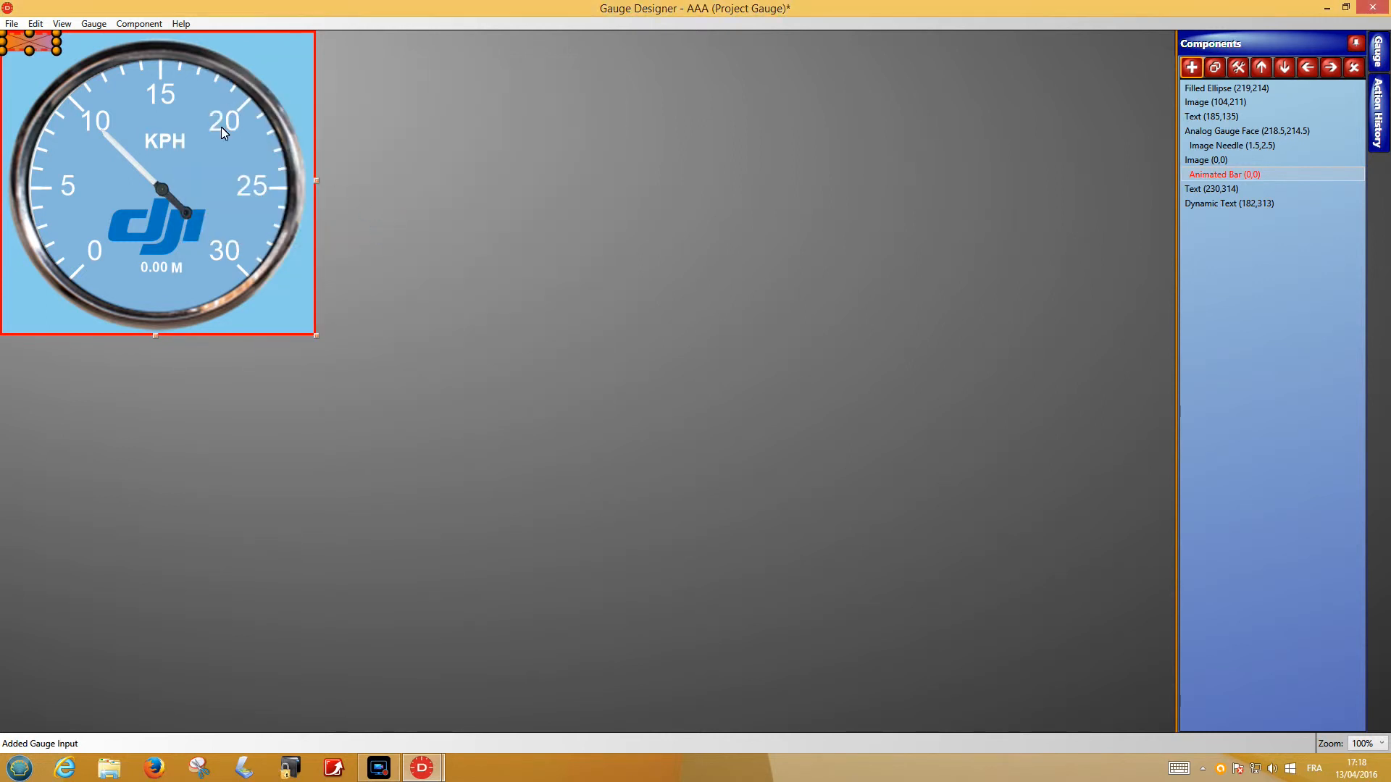
- Place the Animated Bar below the altitude readout at about 156,336, widen it to about 140, and open its properties
{"action": "left_click_drag", "start_coordinate": [39, 51], "coordinate": [116, 228]}
{"action": "left_click_drag", "start_coordinate": [132, 283], "coordinate": [216, 288]}
{"action": "double_click", "coordinate": [189, 281]}
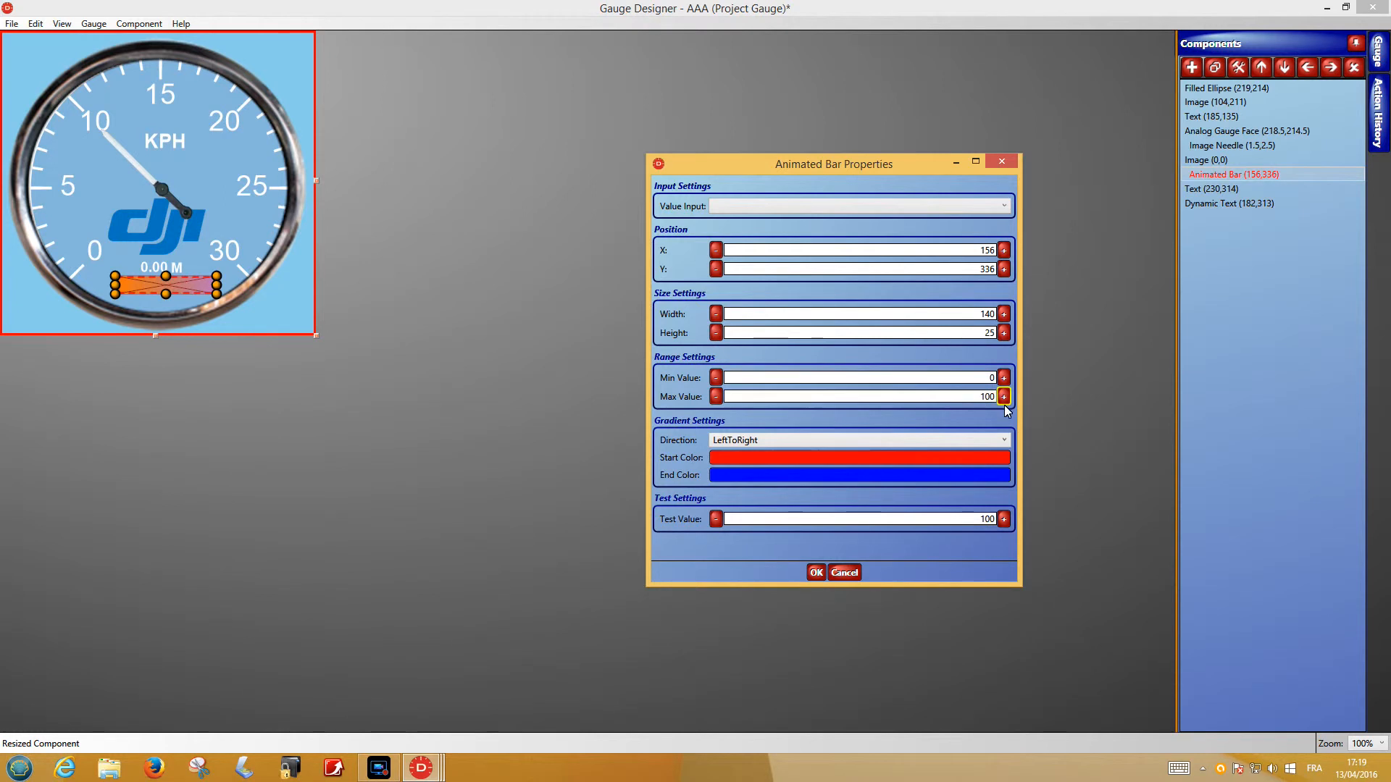
- Set the bar's gradient start colour to green #FF27C109 and its end colour to red #FFED1919
{"action": "left_click", "coordinate": [823, 457]}
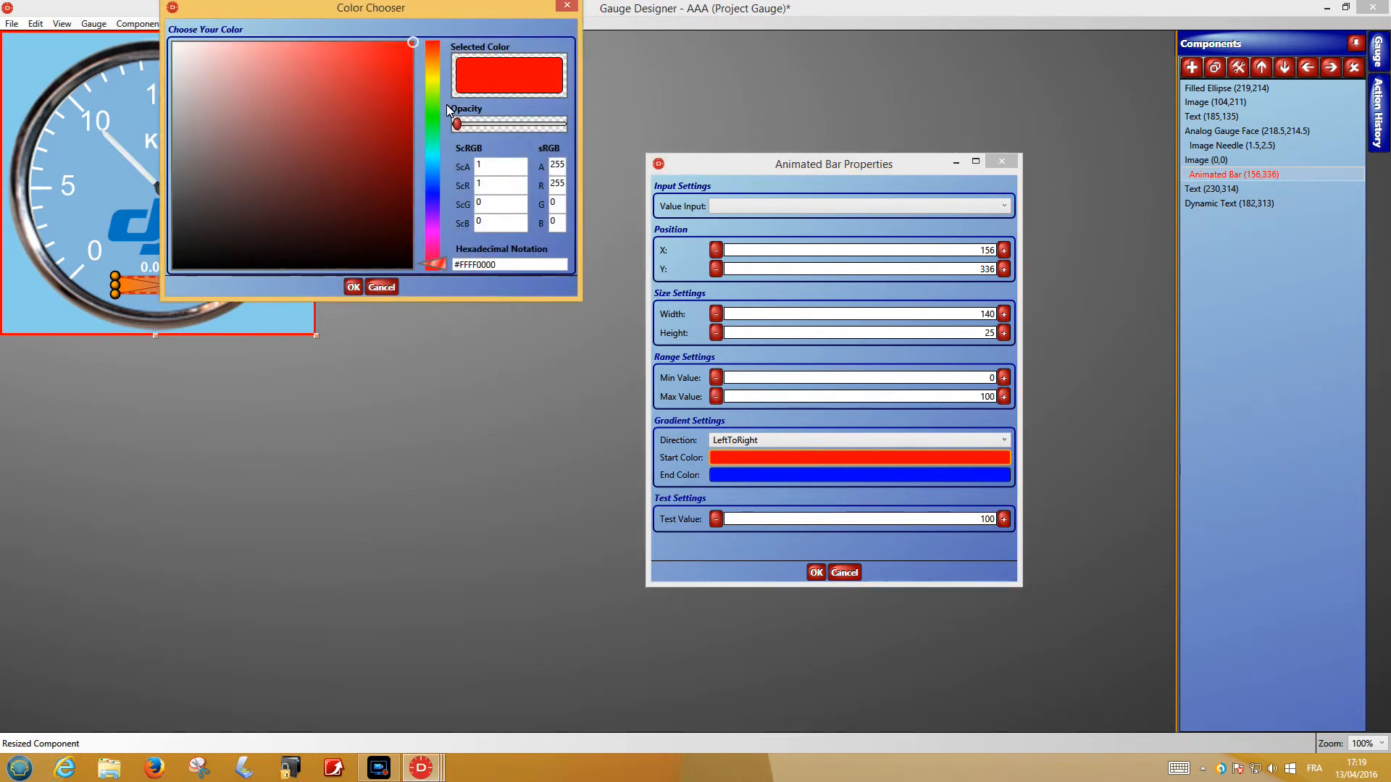
{"action": "left_click", "coordinate": [432, 114]}
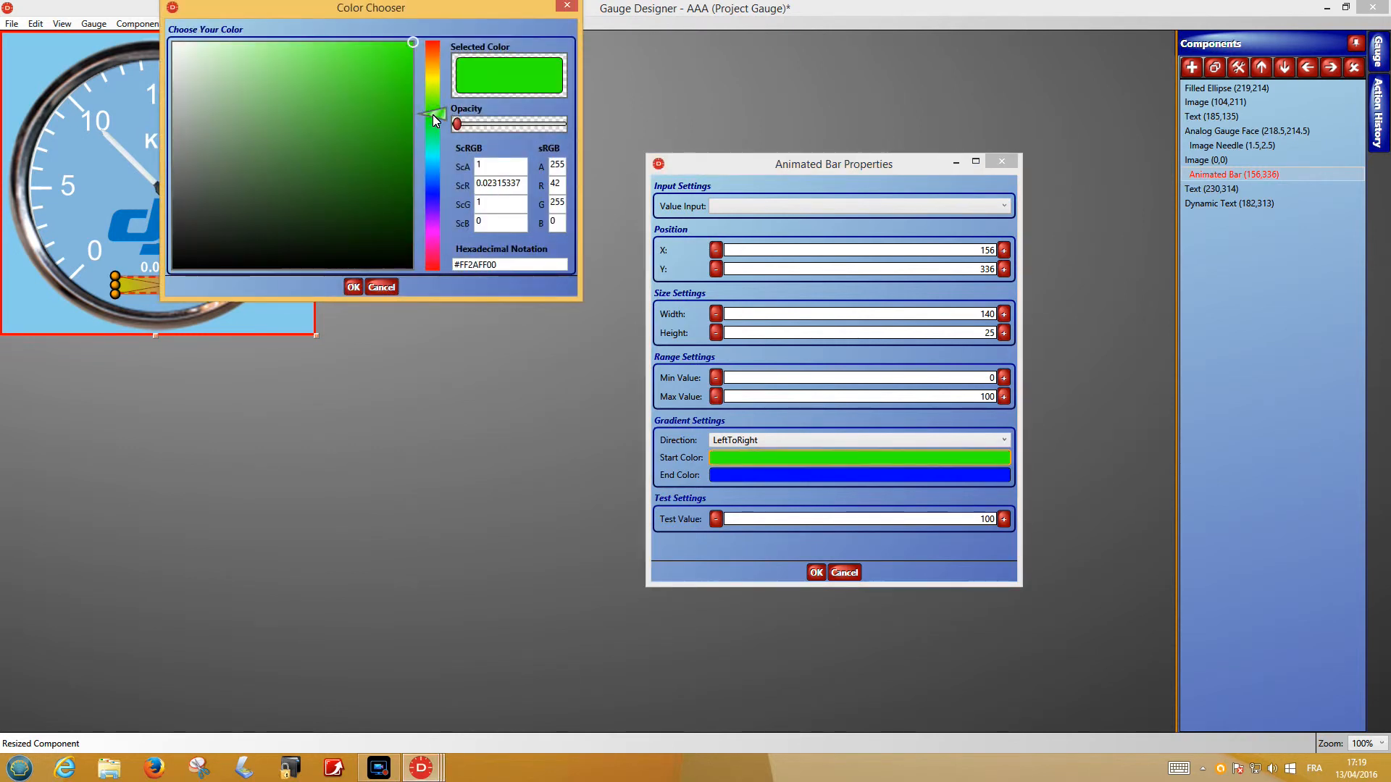
{"action": "left_click", "coordinate": [396, 116]}
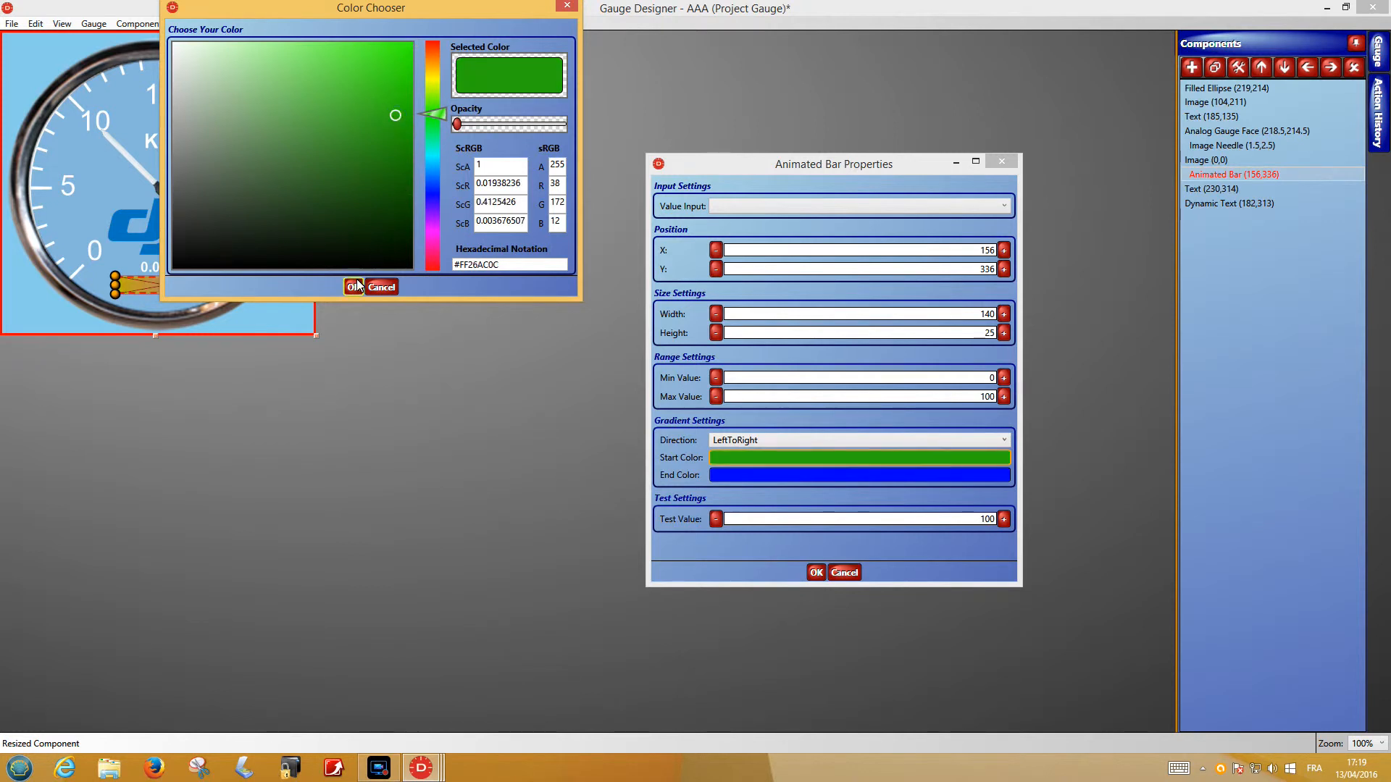
{"action": "left_click", "coordinate": [401, 97]}
{"action": "left_click", "coordinate": [353, 286]}
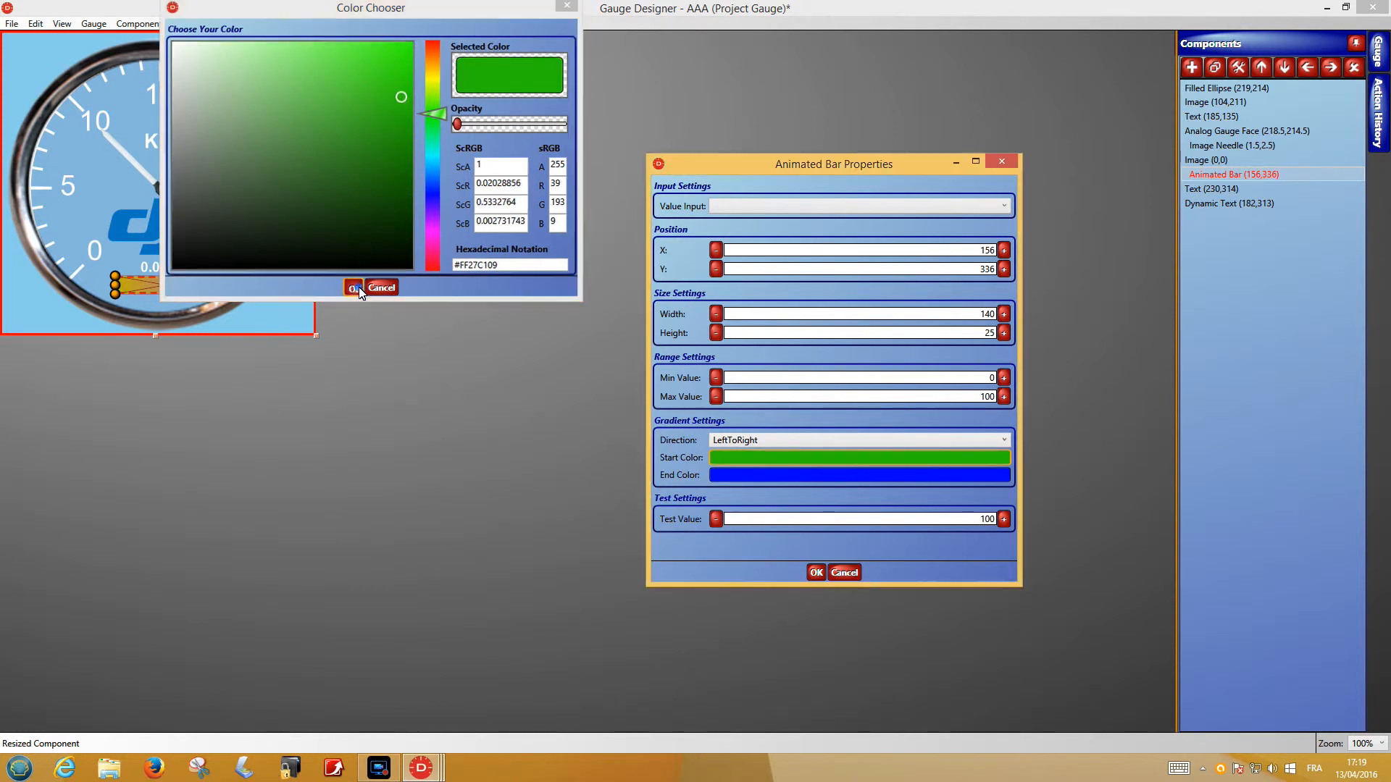
{"action": "left_click", "coordinate": [848, 476]}
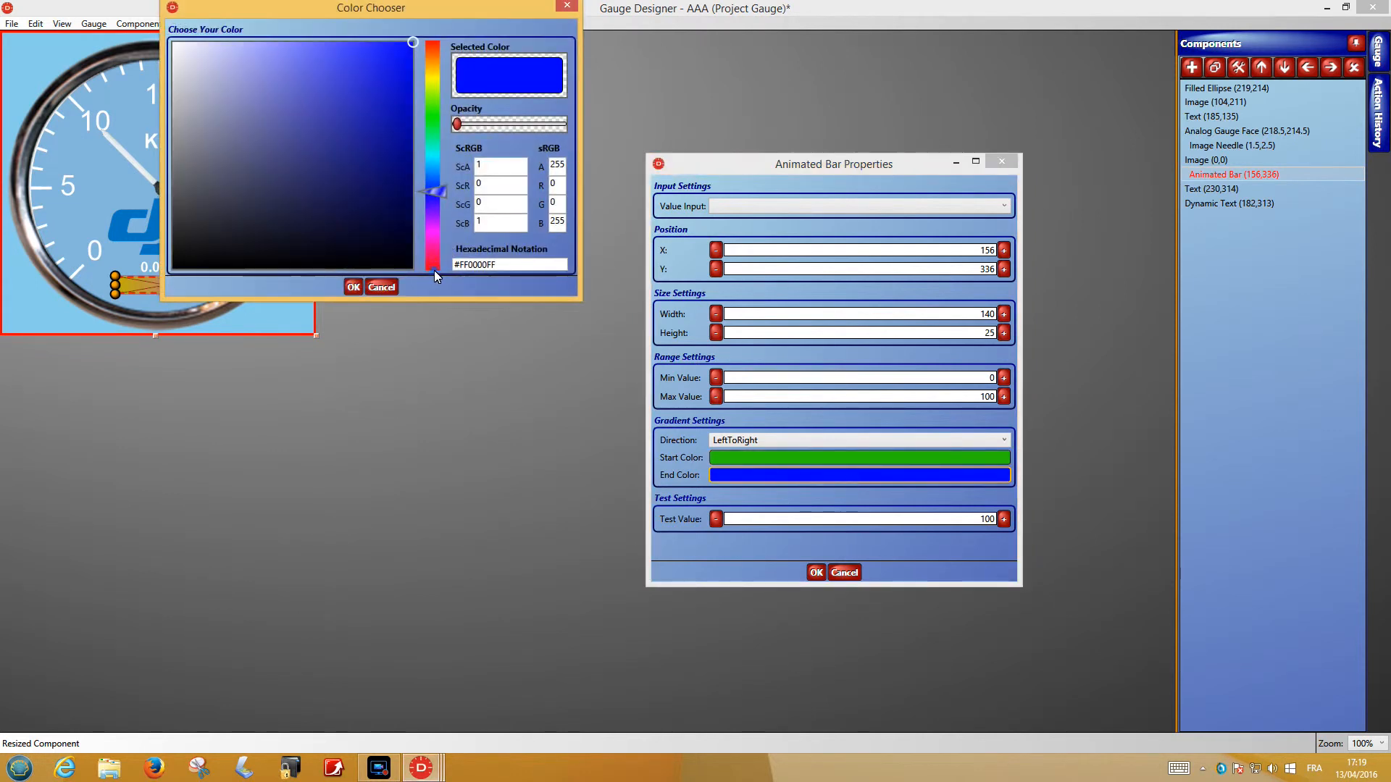
{"action": "left_click", "coordinate": [433, 268]}
{"action": "left_click", "coordinate": [388, 59]}
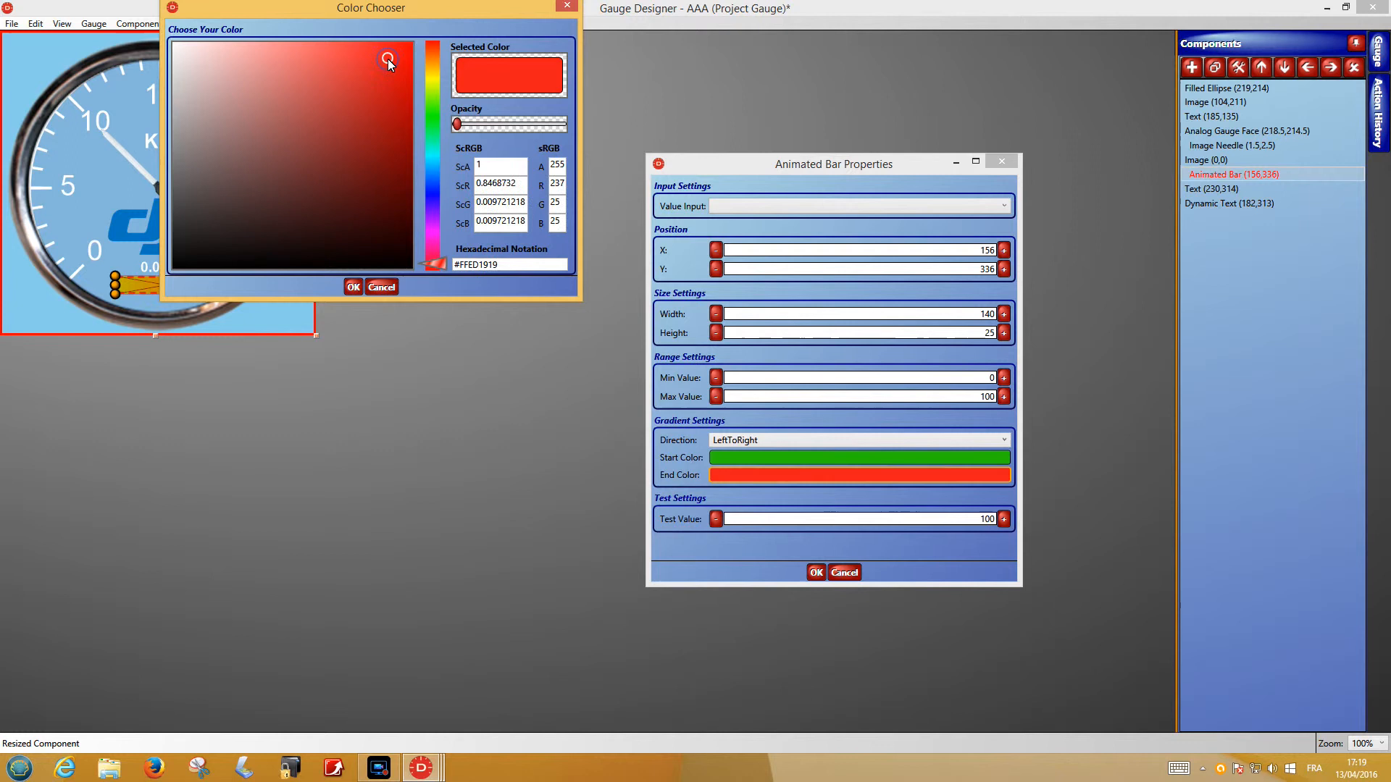
{"action": "left_click", "coordinate": [343, 286]}
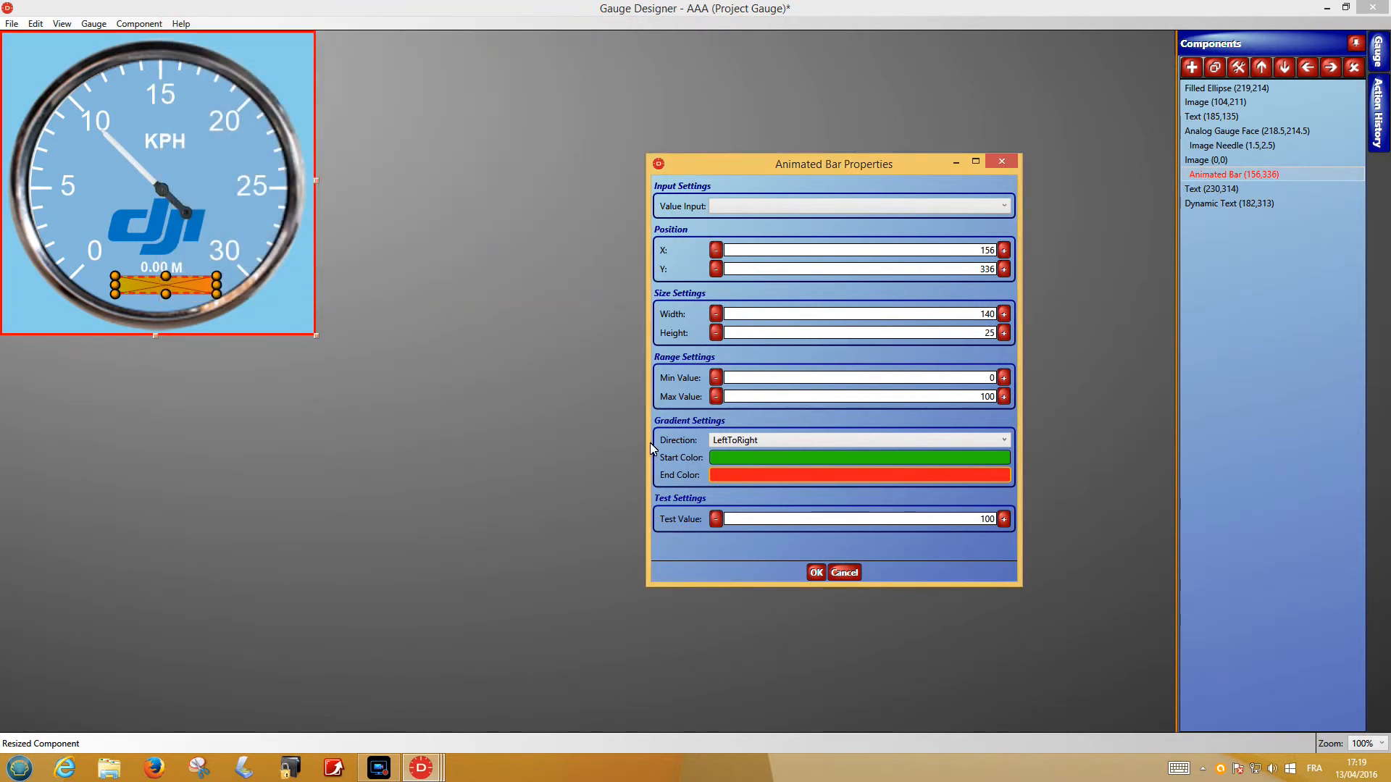
- Preview the bar's fill with test values of 0 and 50
{"action": "left_click", "coordinate": [962, 521]}
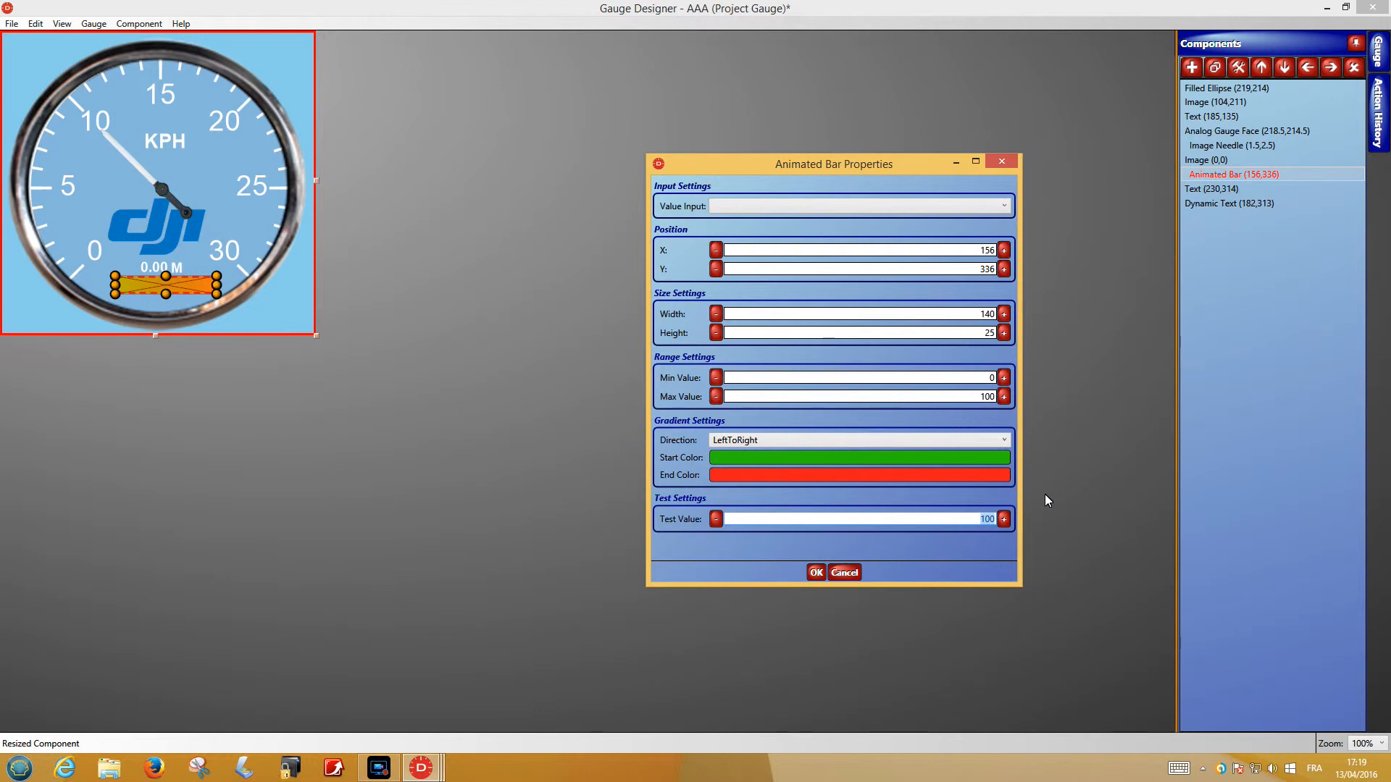
{"action": "type", "text": "0"}
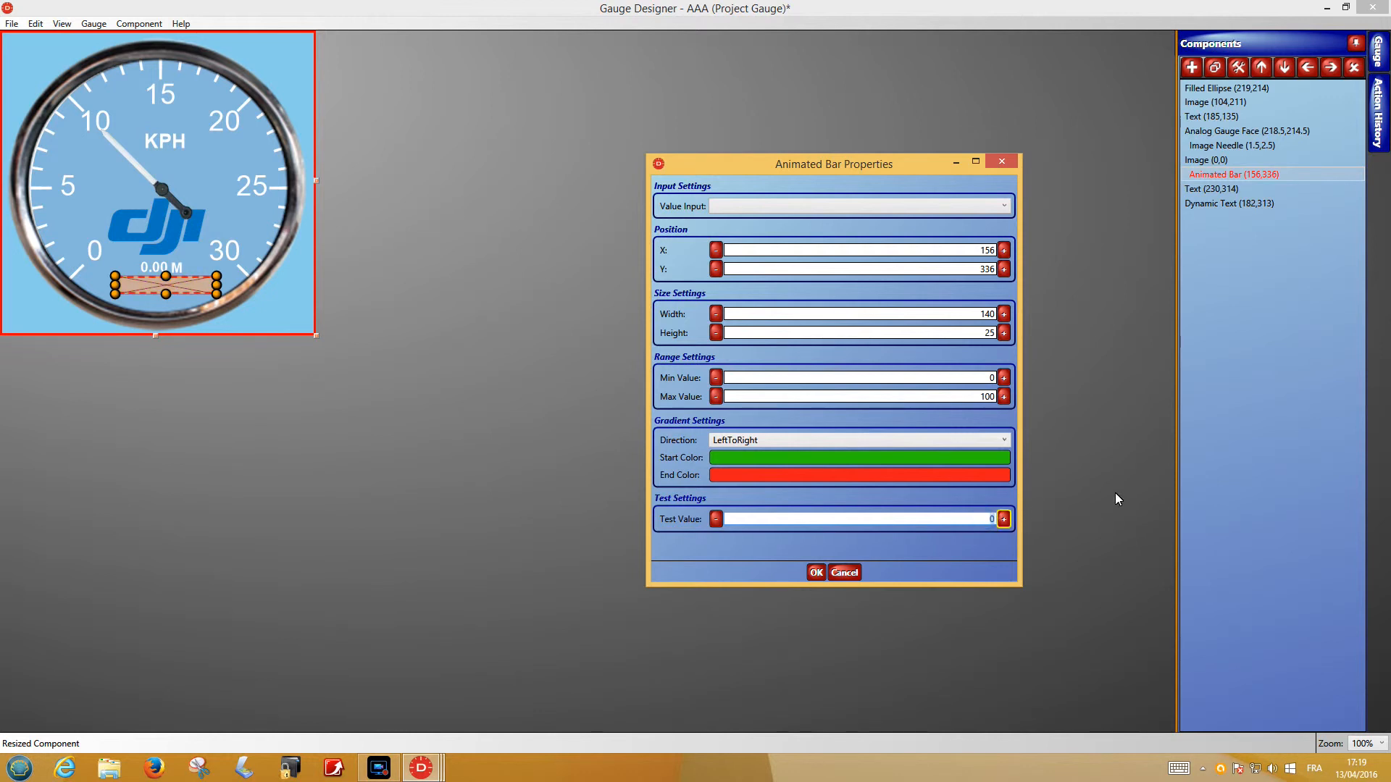
{"action": "type", "text": "50"}
- Link the bar to the Battery Voltage input and preview it with test values of 100 and 30
{"action": "left_click", "coordinate": [1009, 209]}
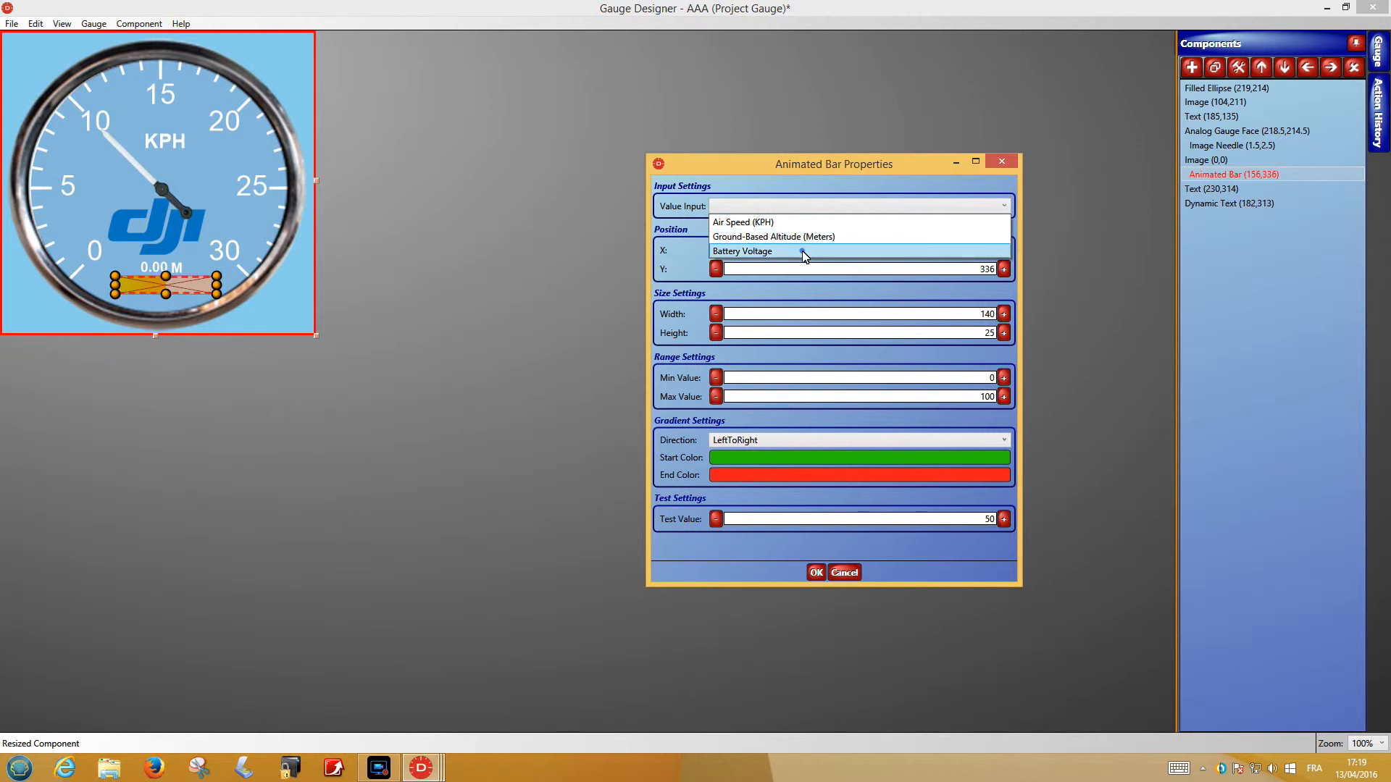
{"action": "left_click", "coordinate": [802, 251]}
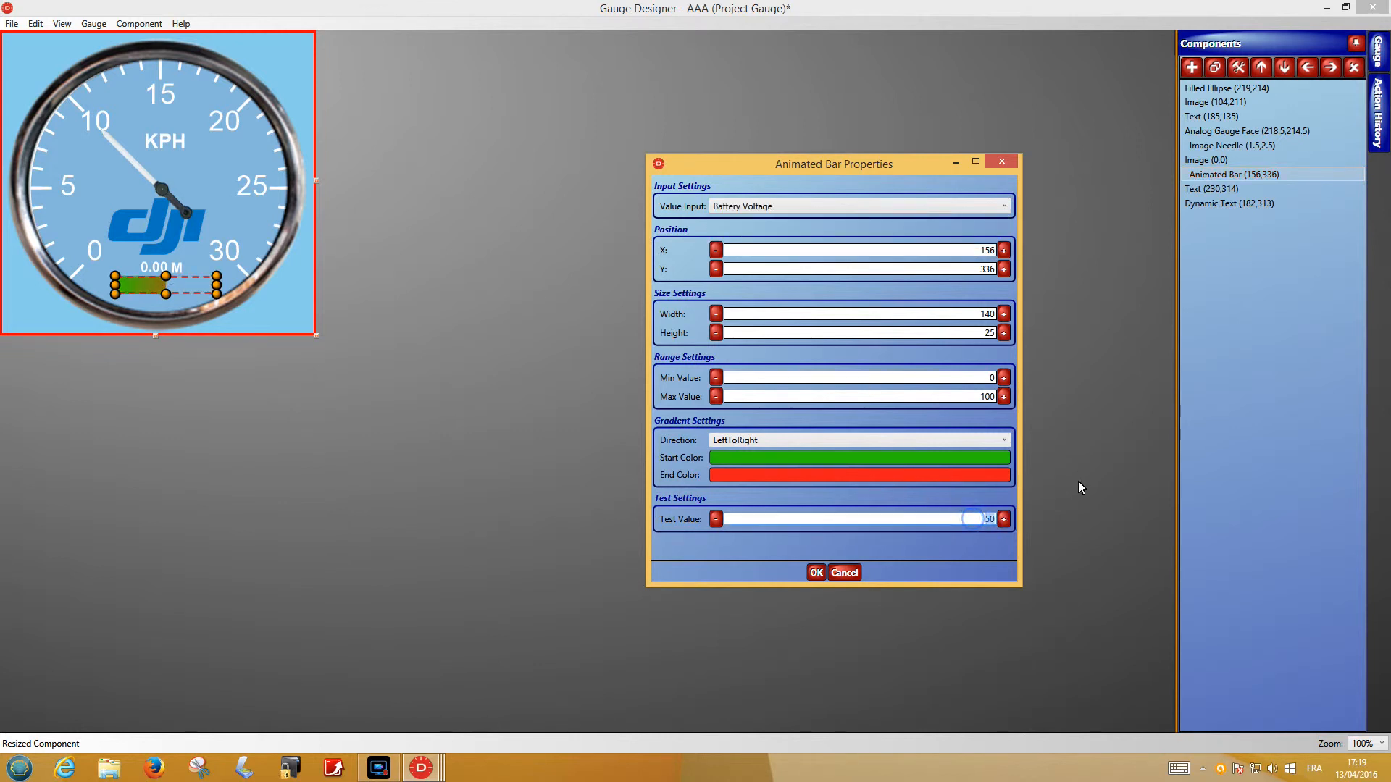
{"action": "type", "text": "100"}
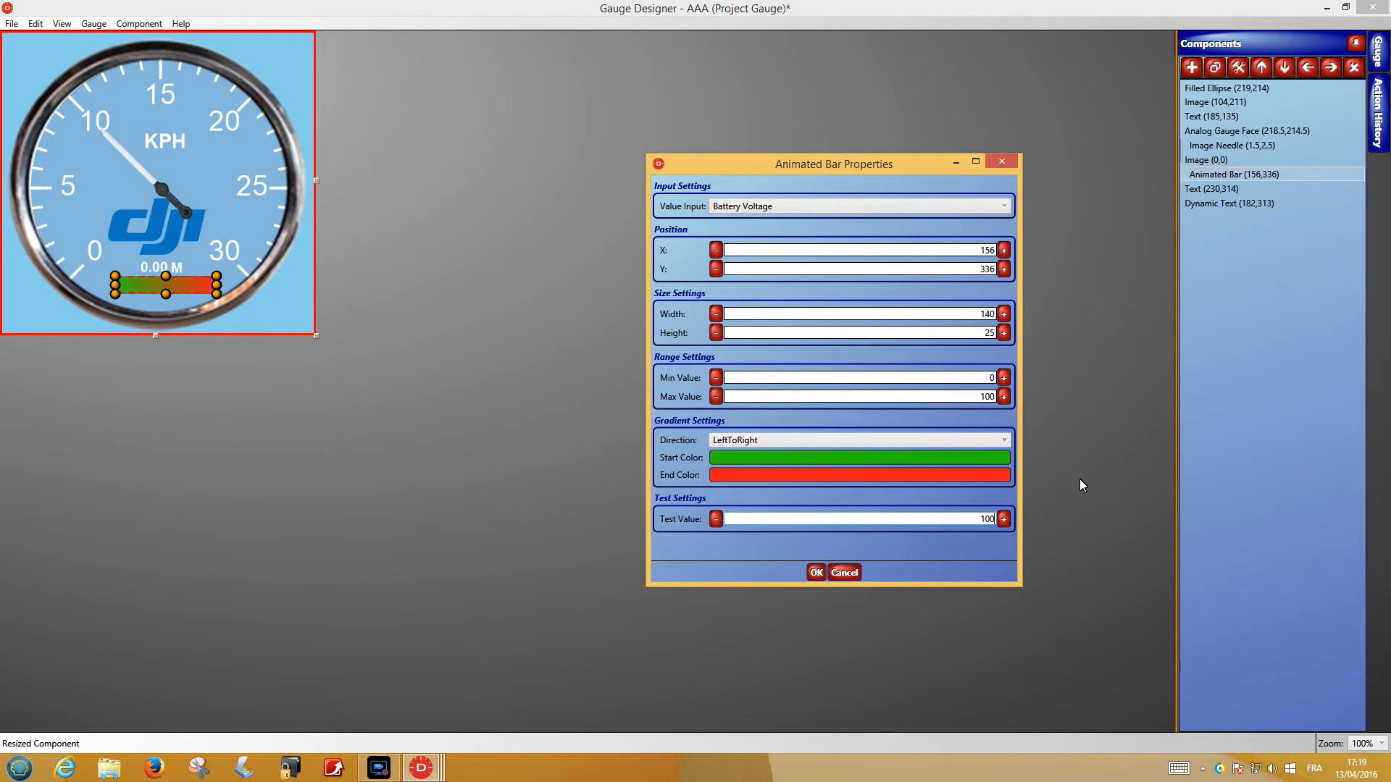
{"action": "left_click_drag", "start_coordinate": [978, 518], "coordinate": [1049, 479]}
{"action": "type", "text": "30"}
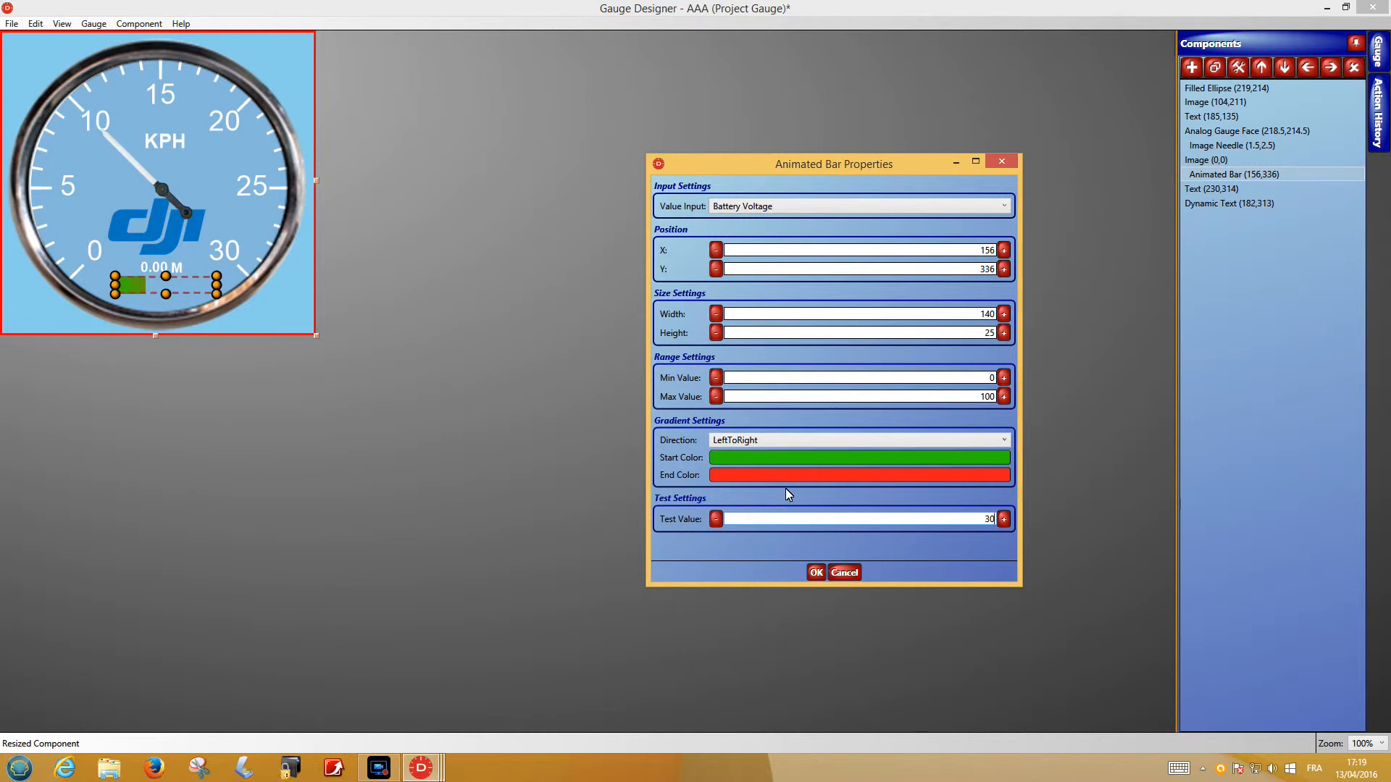
- Try the RightToLeft gradient direction on the bar and return it to LeftToRight
{"action": "left_click", "coordinate": [810, 438]}
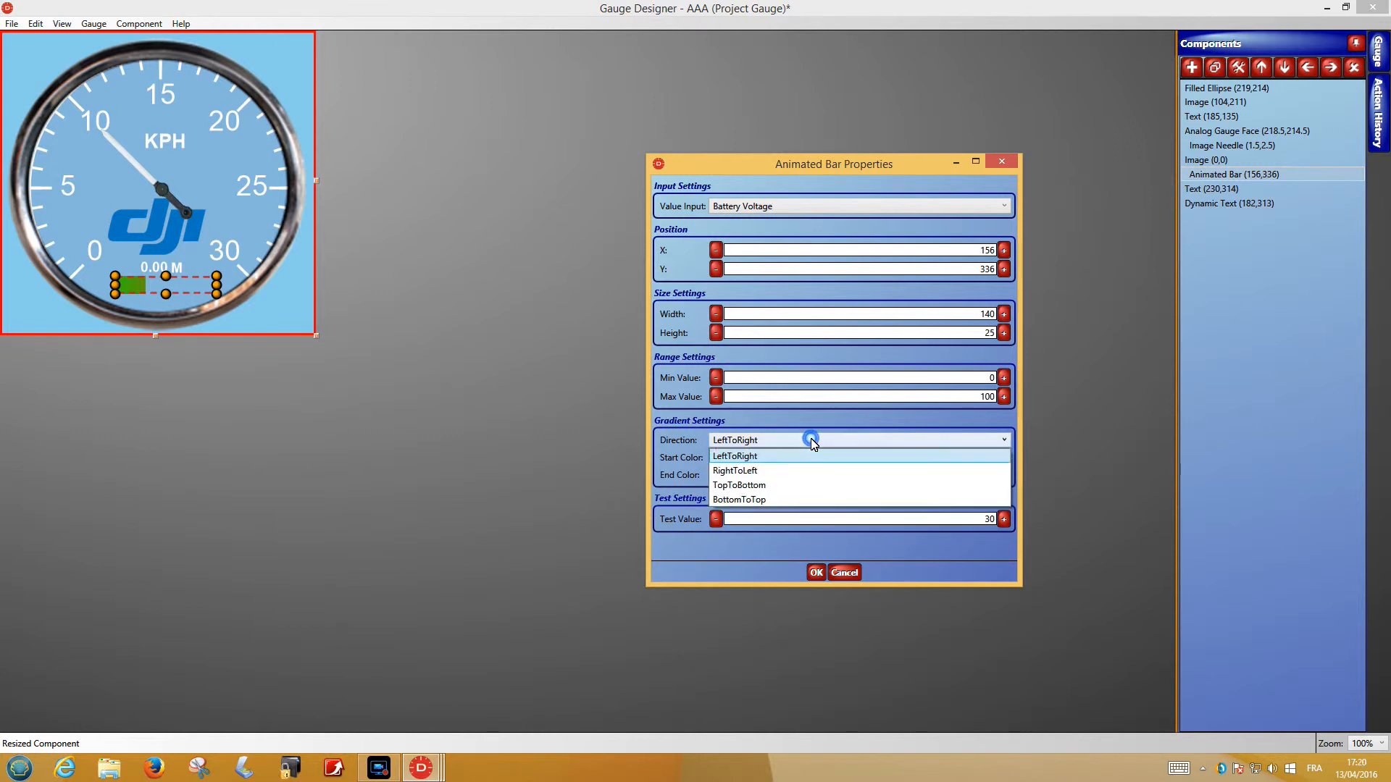
{"action": "left_click", "coordinate": [766, 471]}
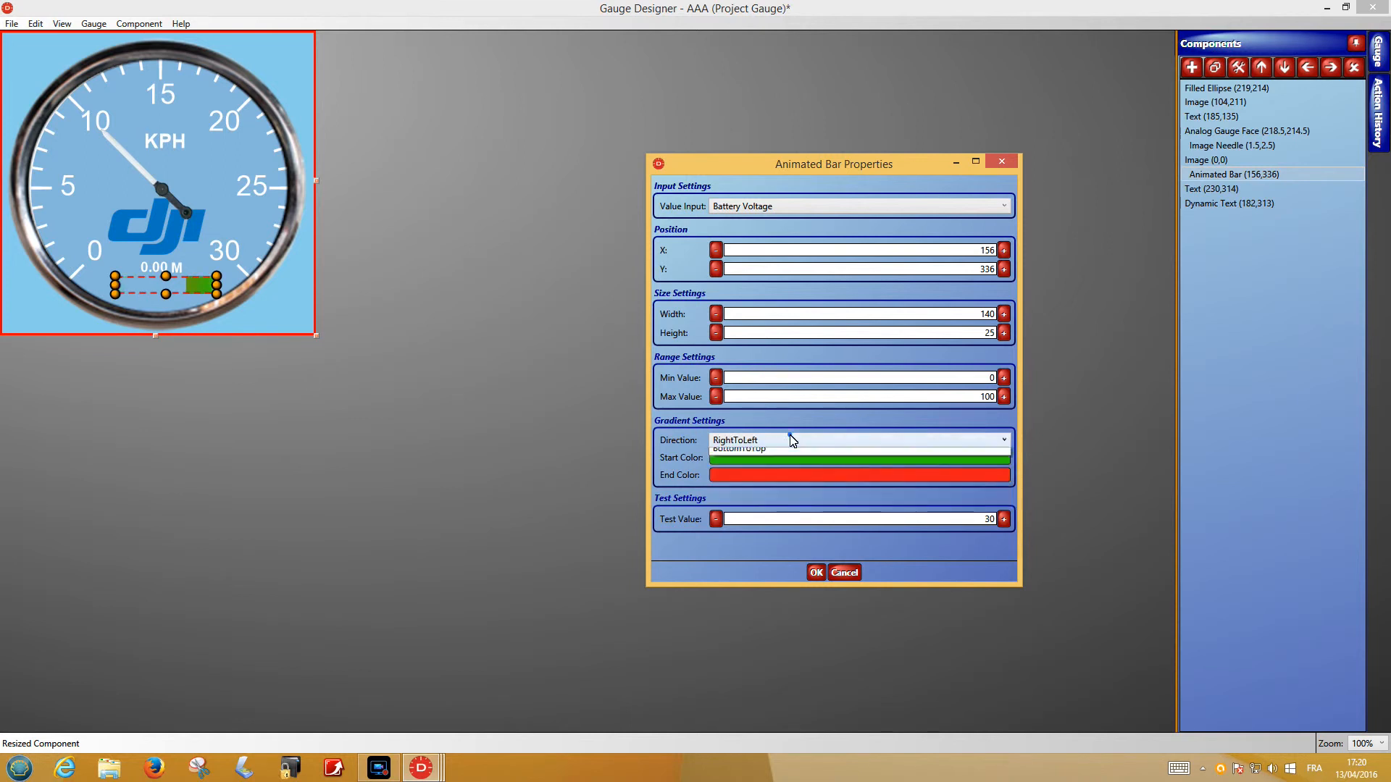
{"action": "left_click", "coordinate": [792, 437]}
{"action": "left_click", "coordinate": [790, 456]}
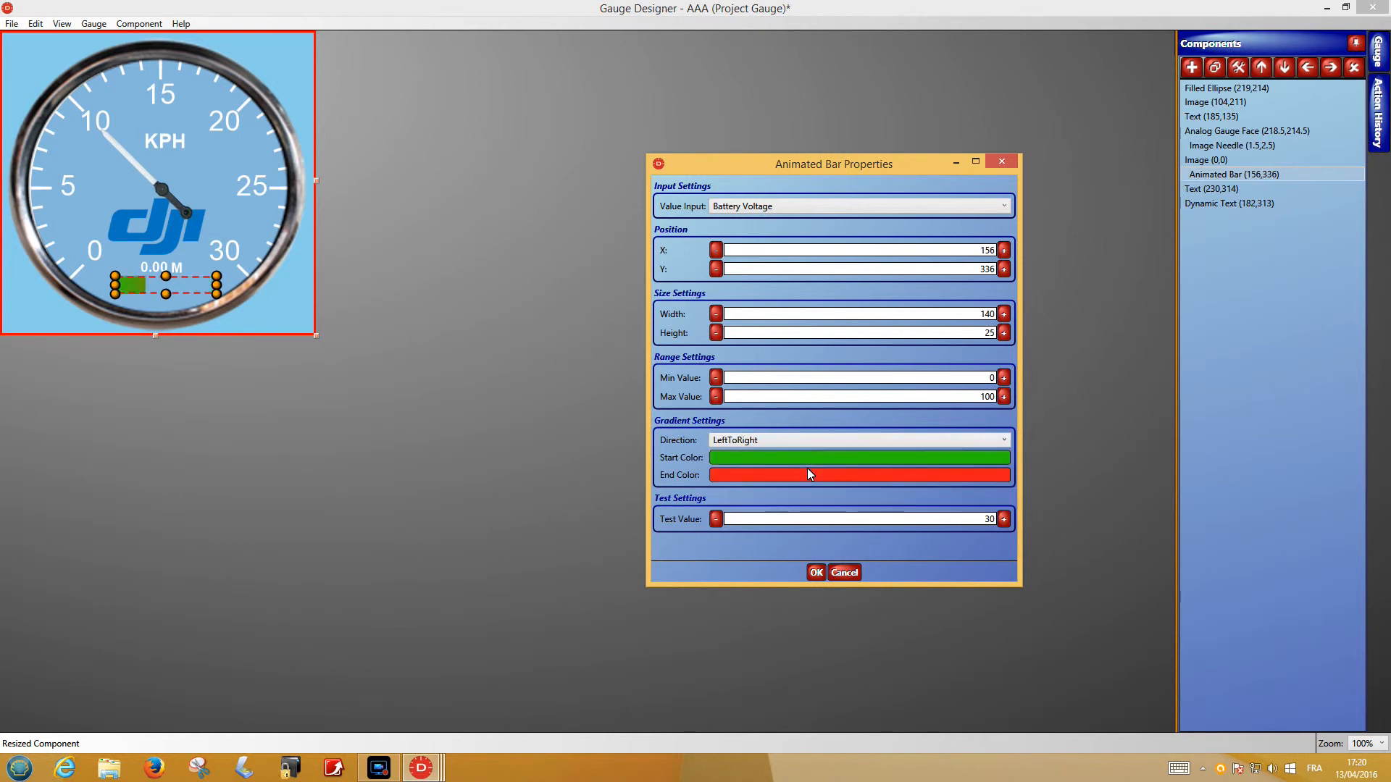
- Set the bar's start colour to red #FFC1090E and its end colour to green #FF2FED19, and accept the properties
{"action": "left_click", "coordinate": [811, 458]}
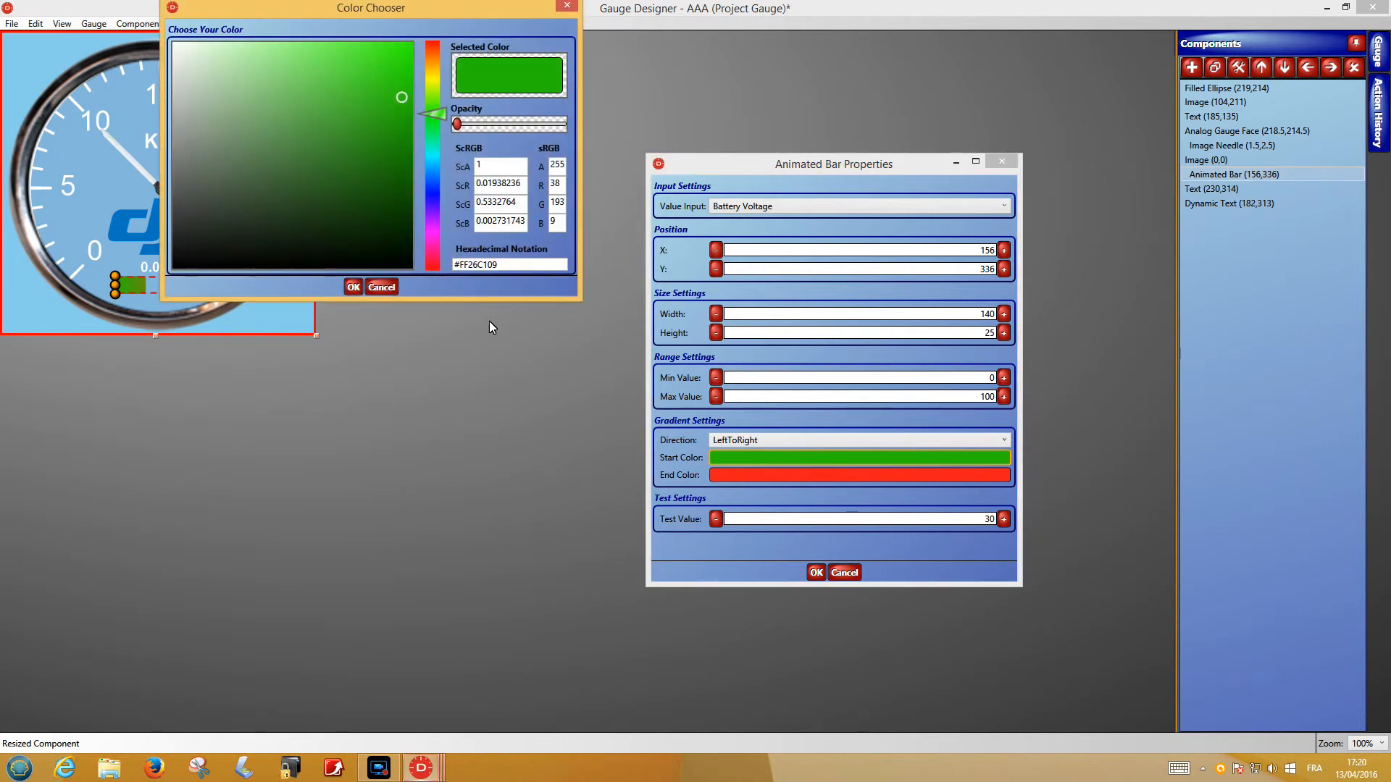
{"action": "left_click", "coordinate": [433, 265]}
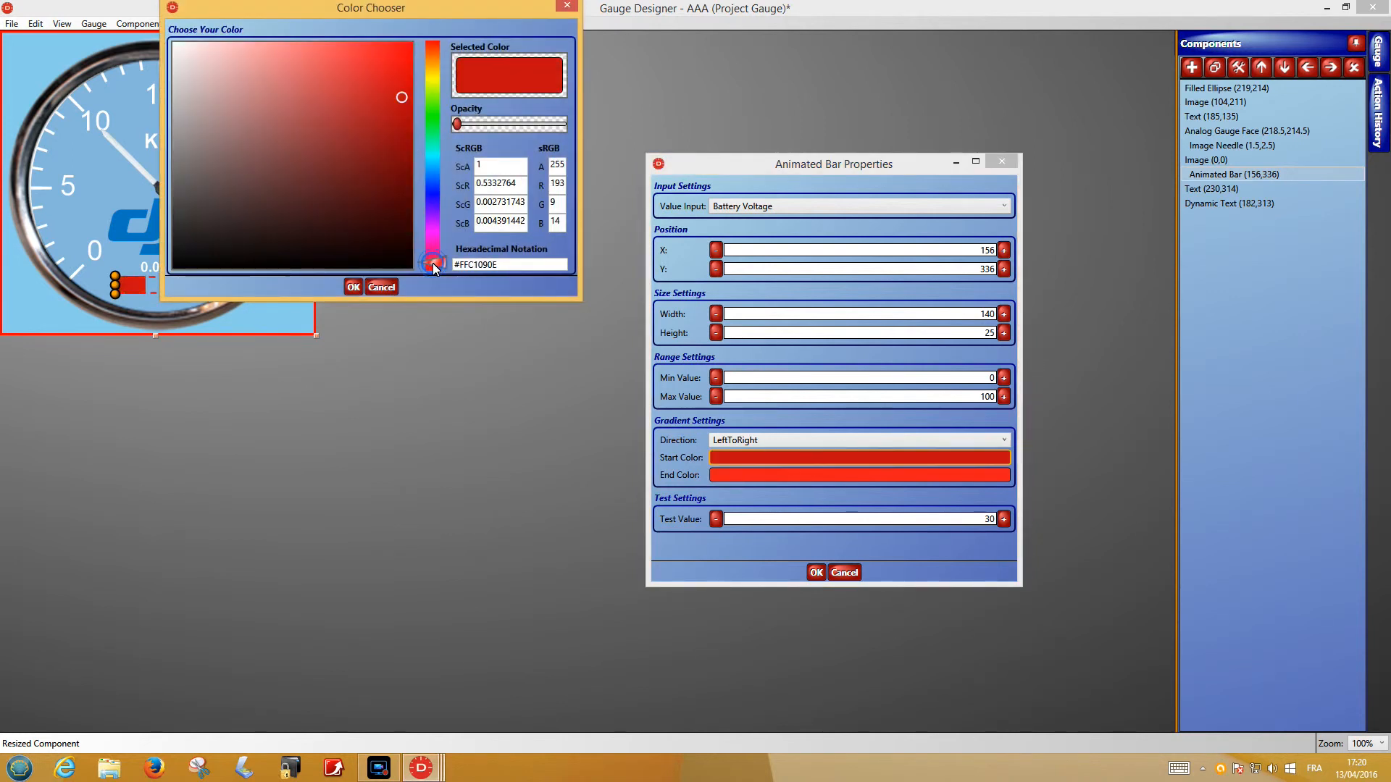
{"action": "left_click", "coordinate": [355, 289]}
{"action": "left_click", "coordinate": [758, 475]}
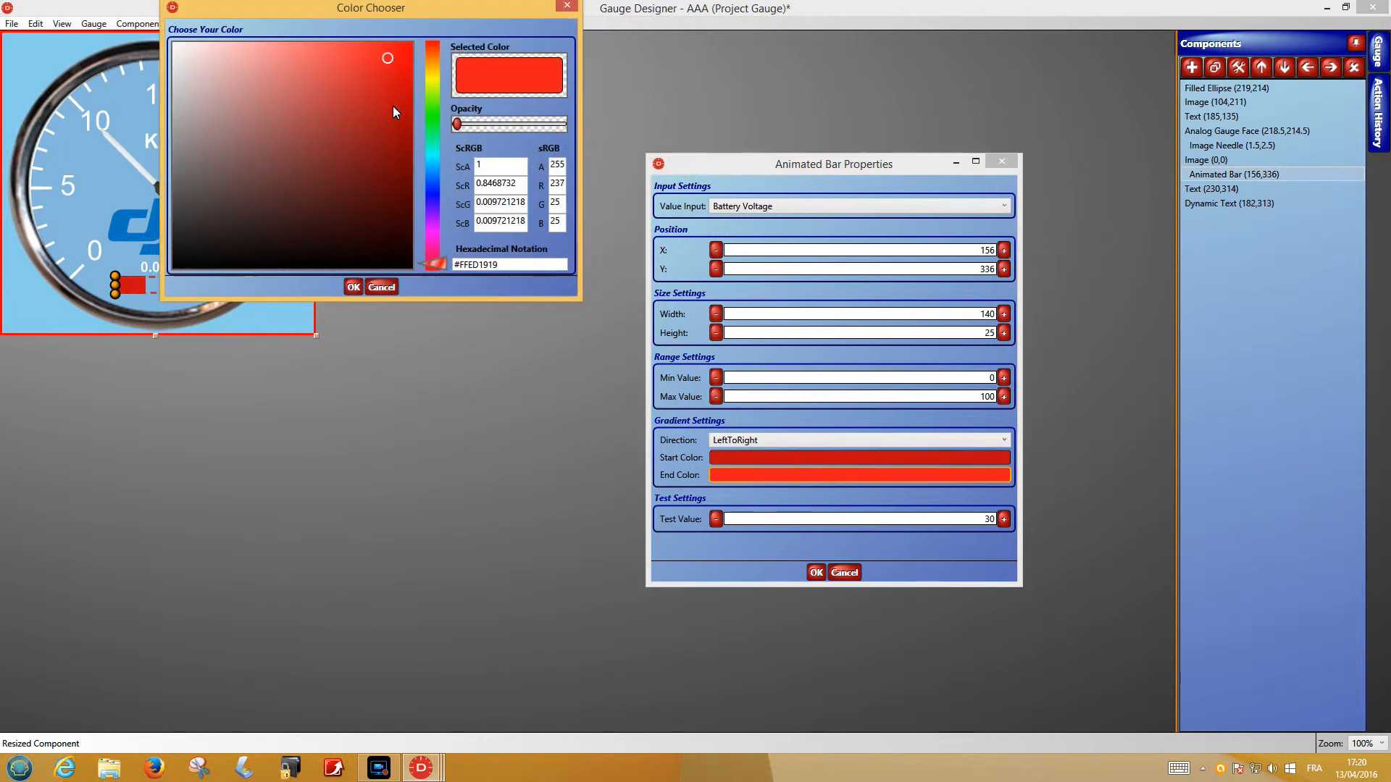
{"action": "left_click", "coordinate": [432, 116]}
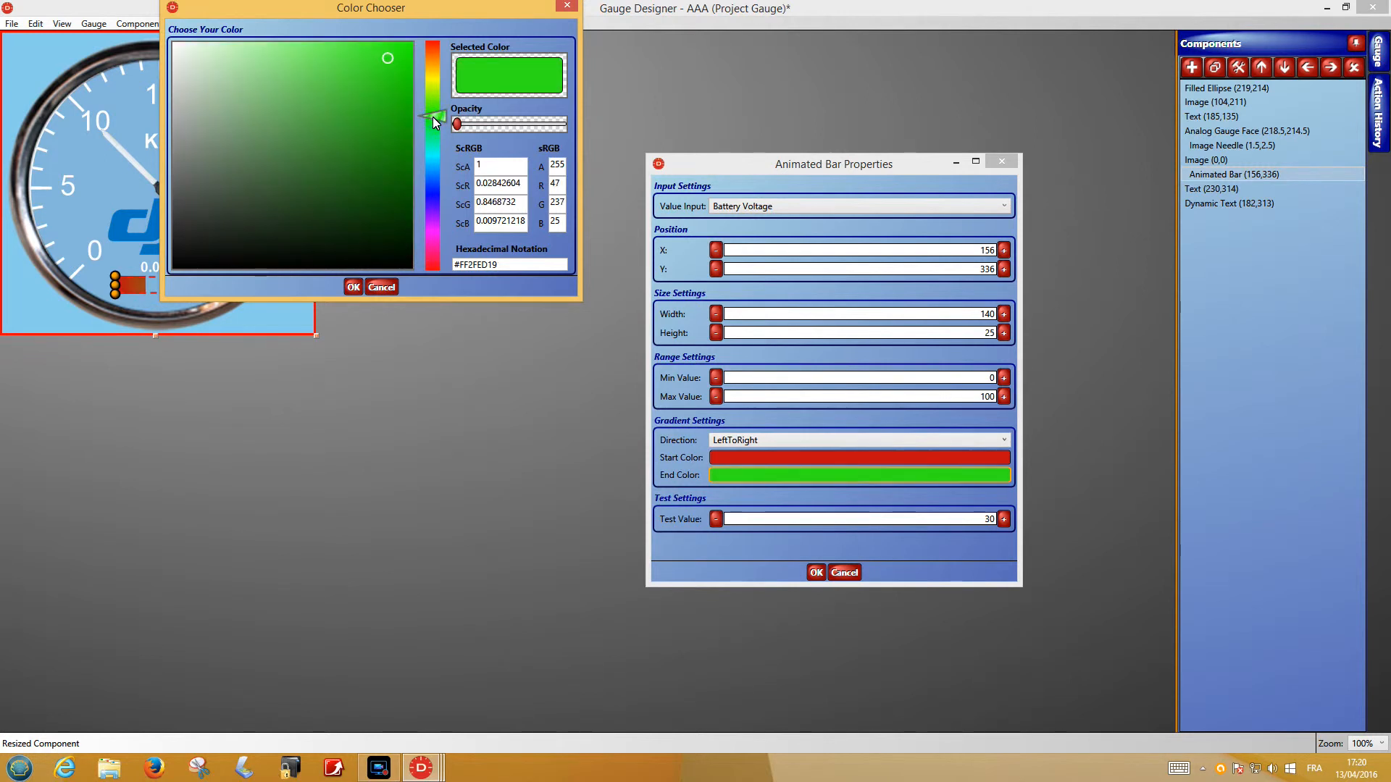
{"action": "left_click", "coordinate": [354, 287]}
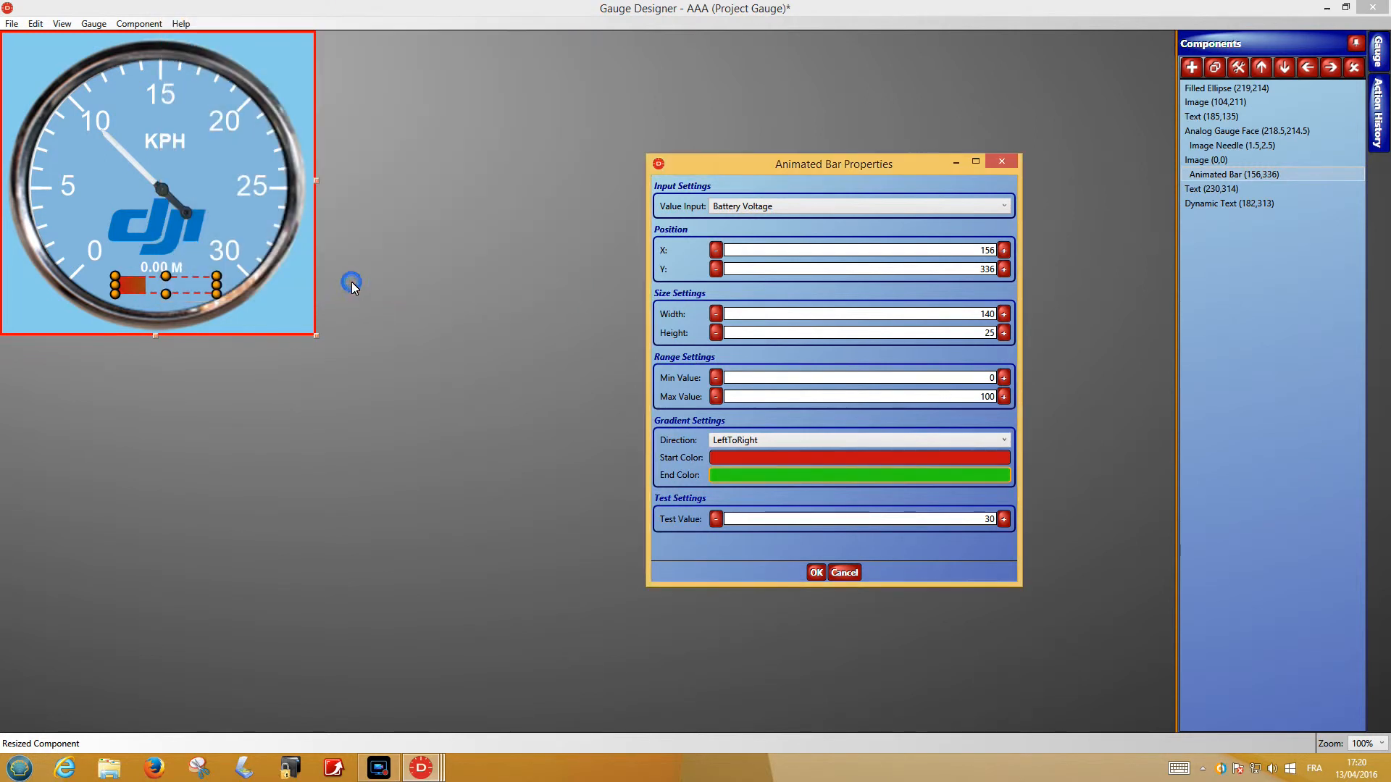
{"action": "left_click", "coordinate": [810, 575]}
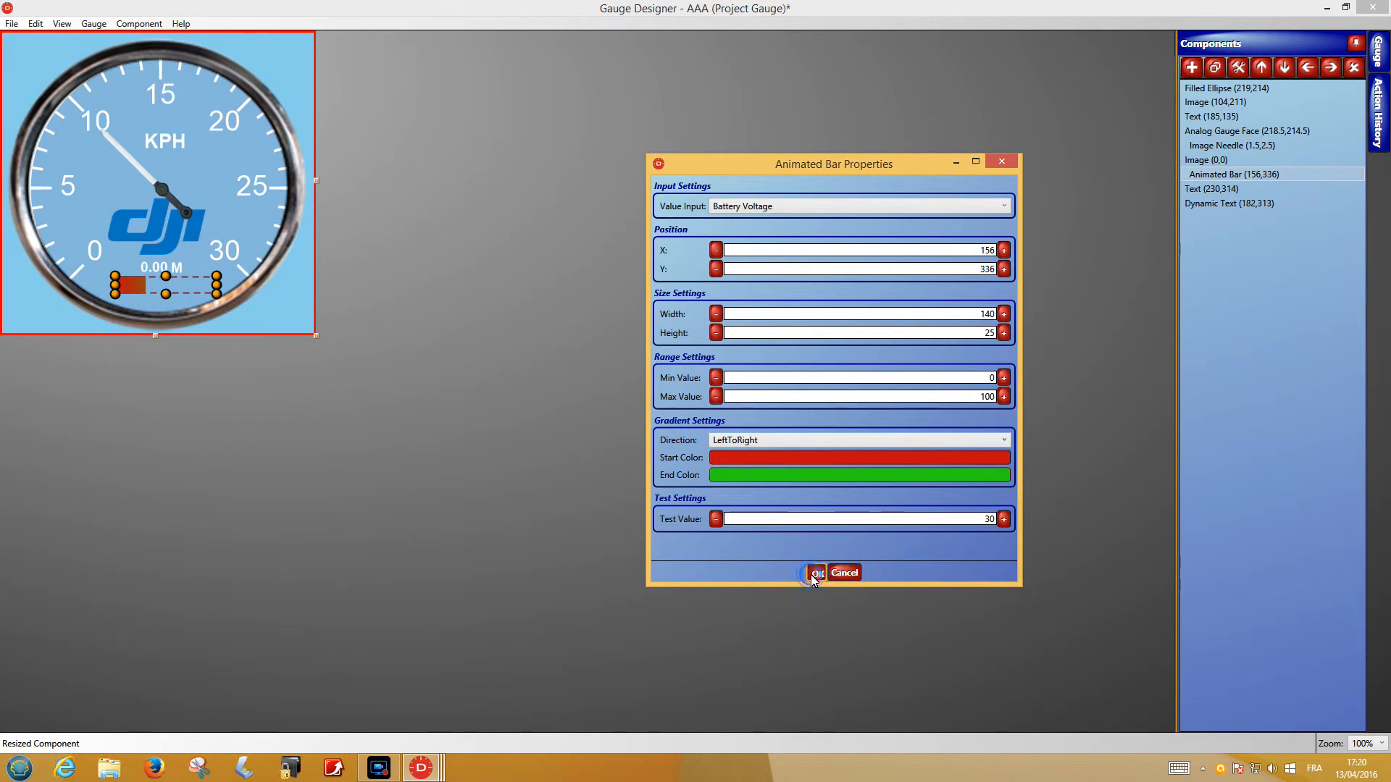
- Move the Animated Bar out one level from under the Image (0,0) and make it slightly thinner by raising its lower edge
{"action": "left_click", "coordinate": [288, 298]}
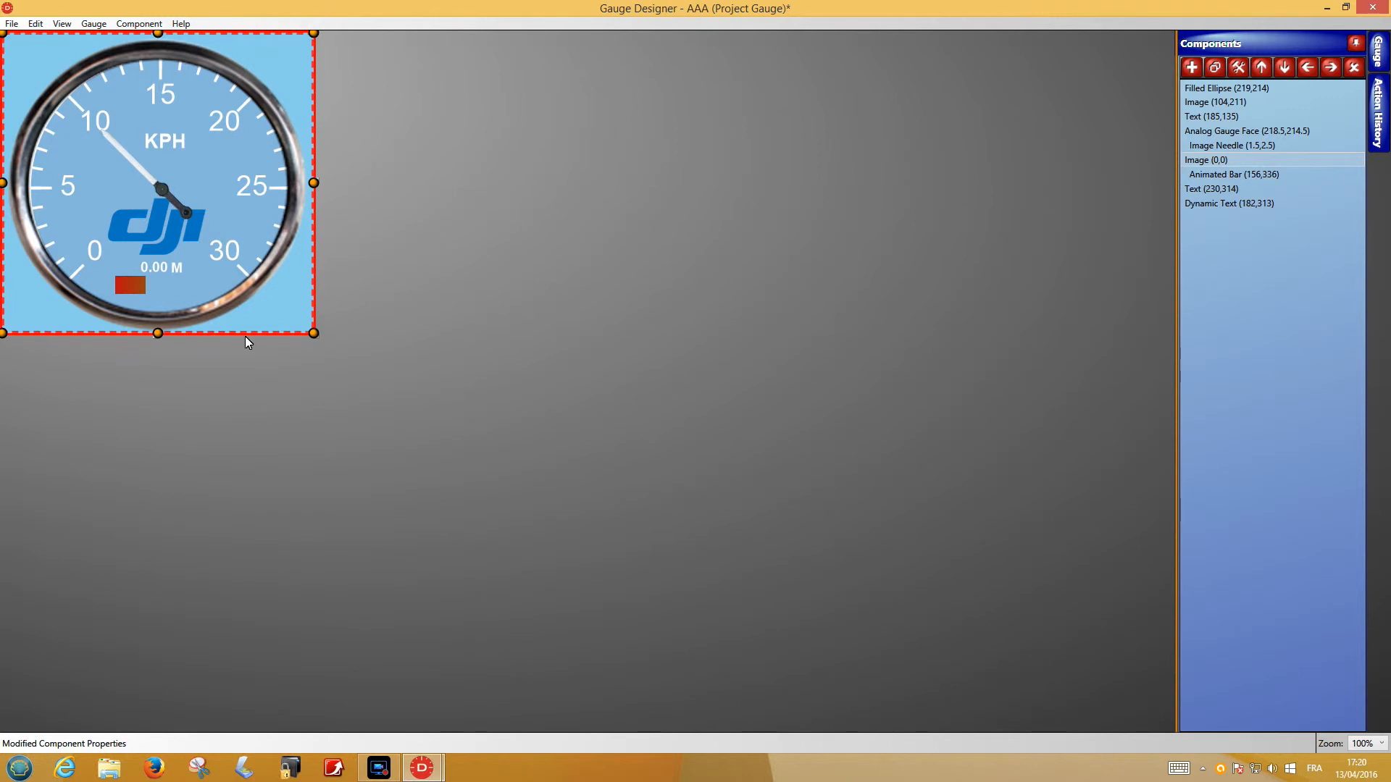
{"action": "left_click", "coordinate": [1219, 177]}
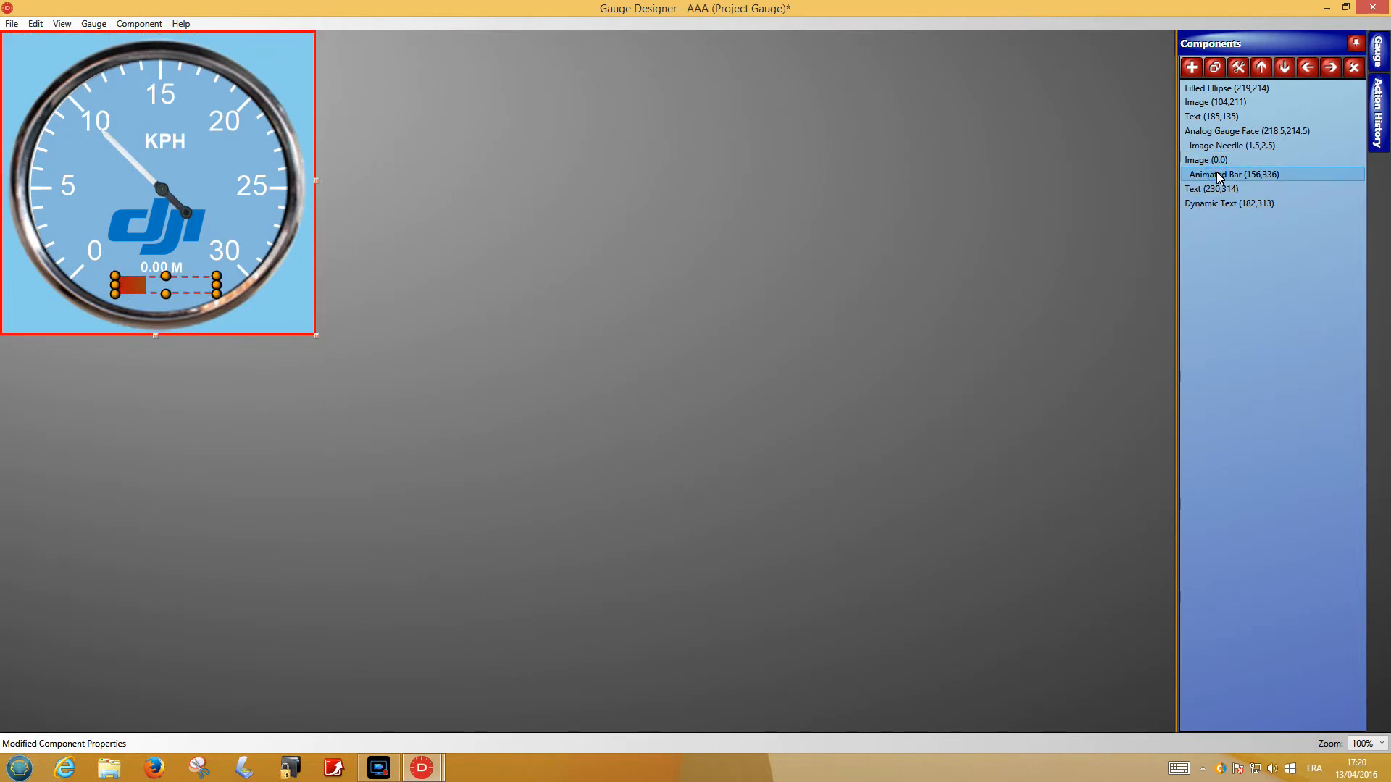
{"action": "left_click", "coordinate": [1307, 68]}
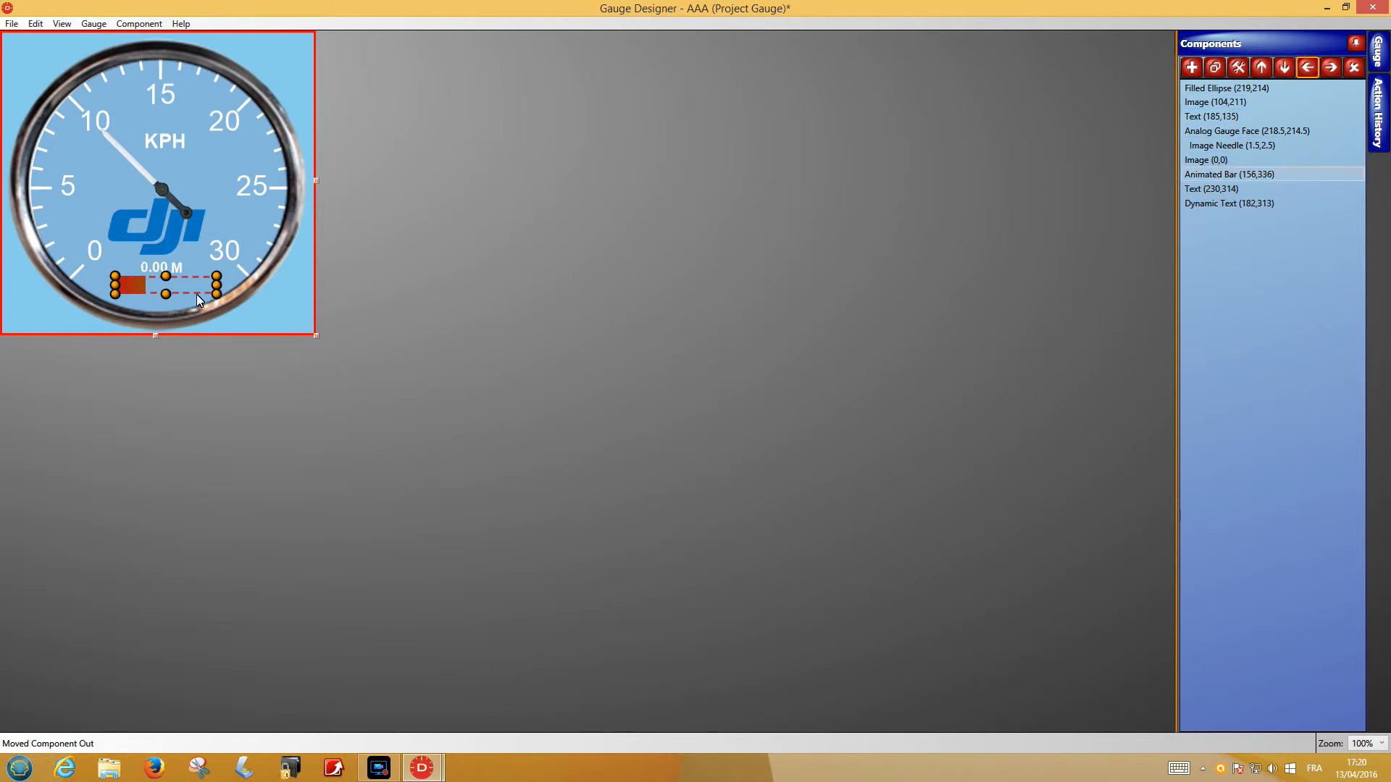
{"action": "left_click_drag", "start_coordinate": [167, 297], "coordinate": [168, 291]}
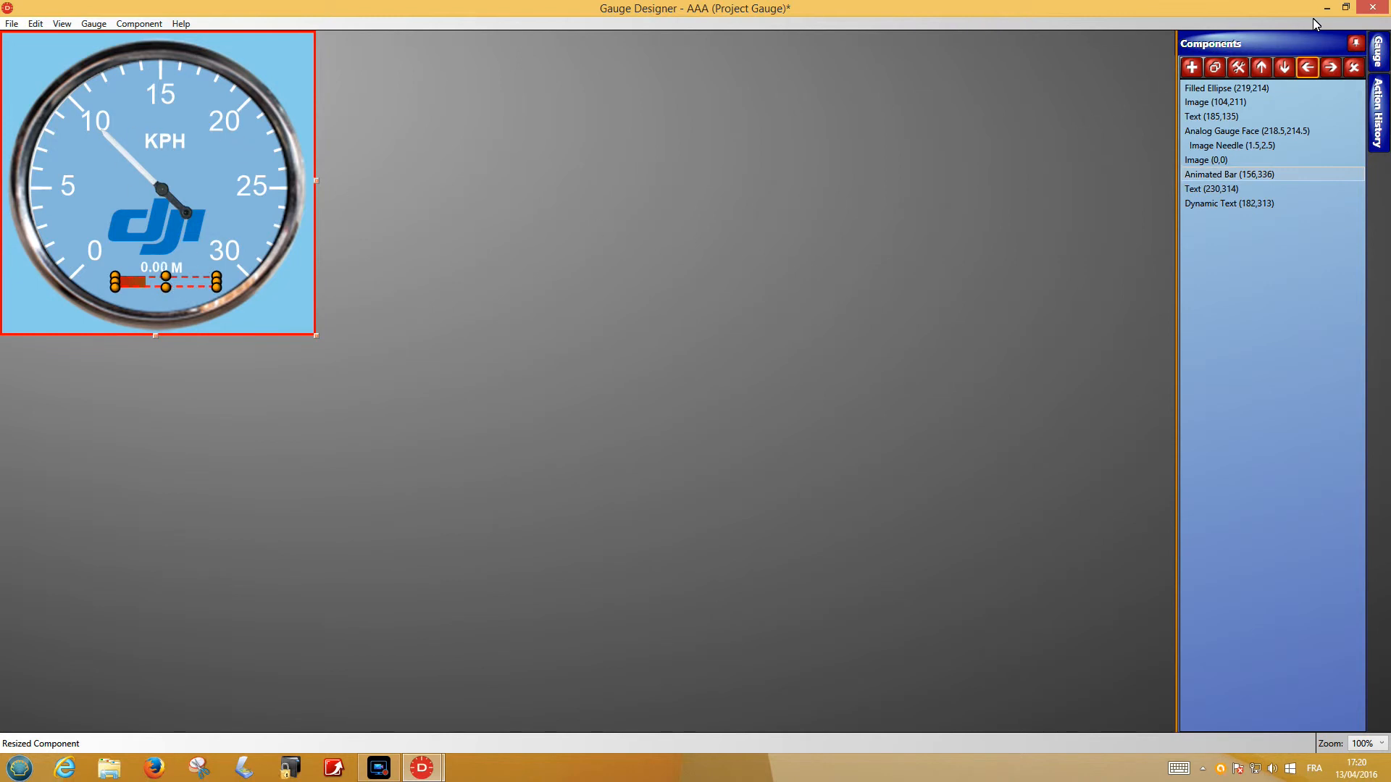
- Save the changes to the AAA project gauge and close the Gauge Designer
{"action": "left_click", "coordinate": [1372, 8]}
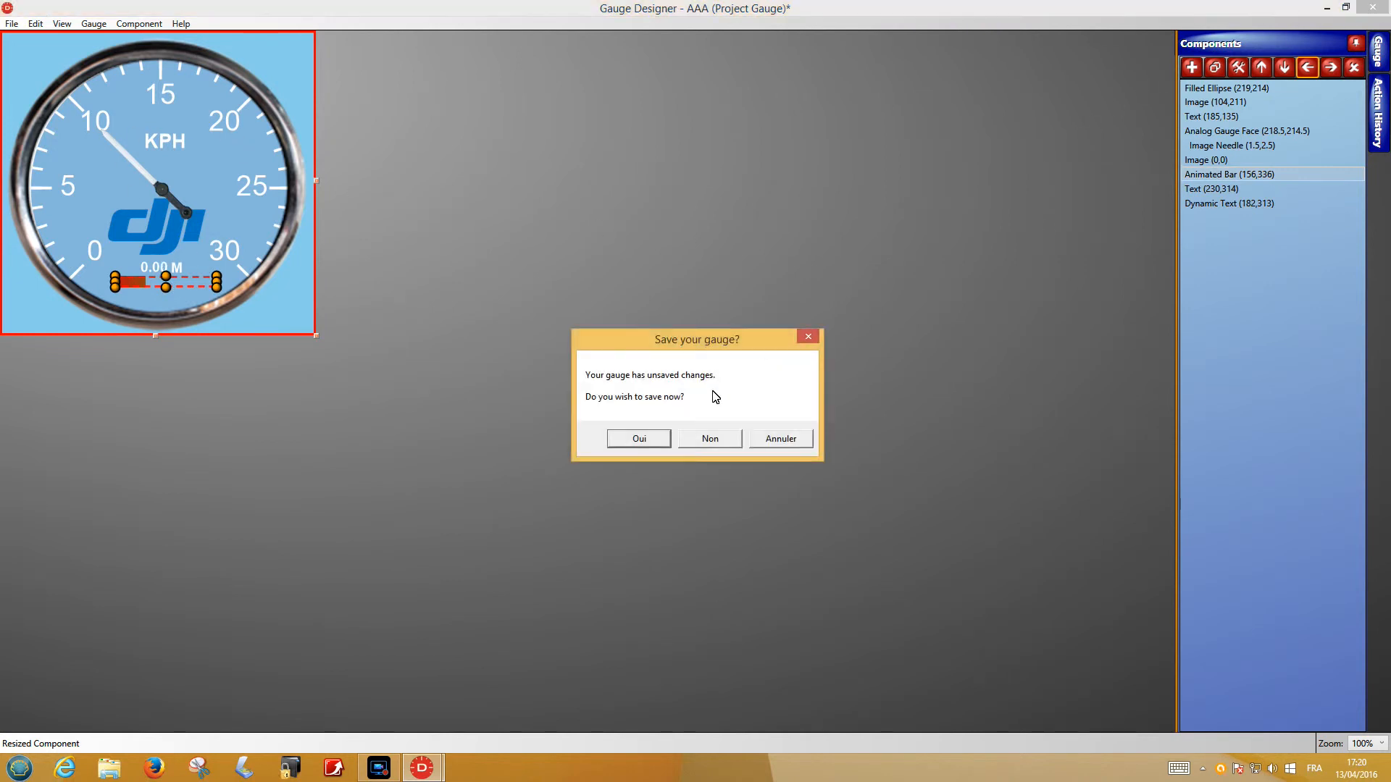
{"action": "left_click", "coordinate": [620, 435]}
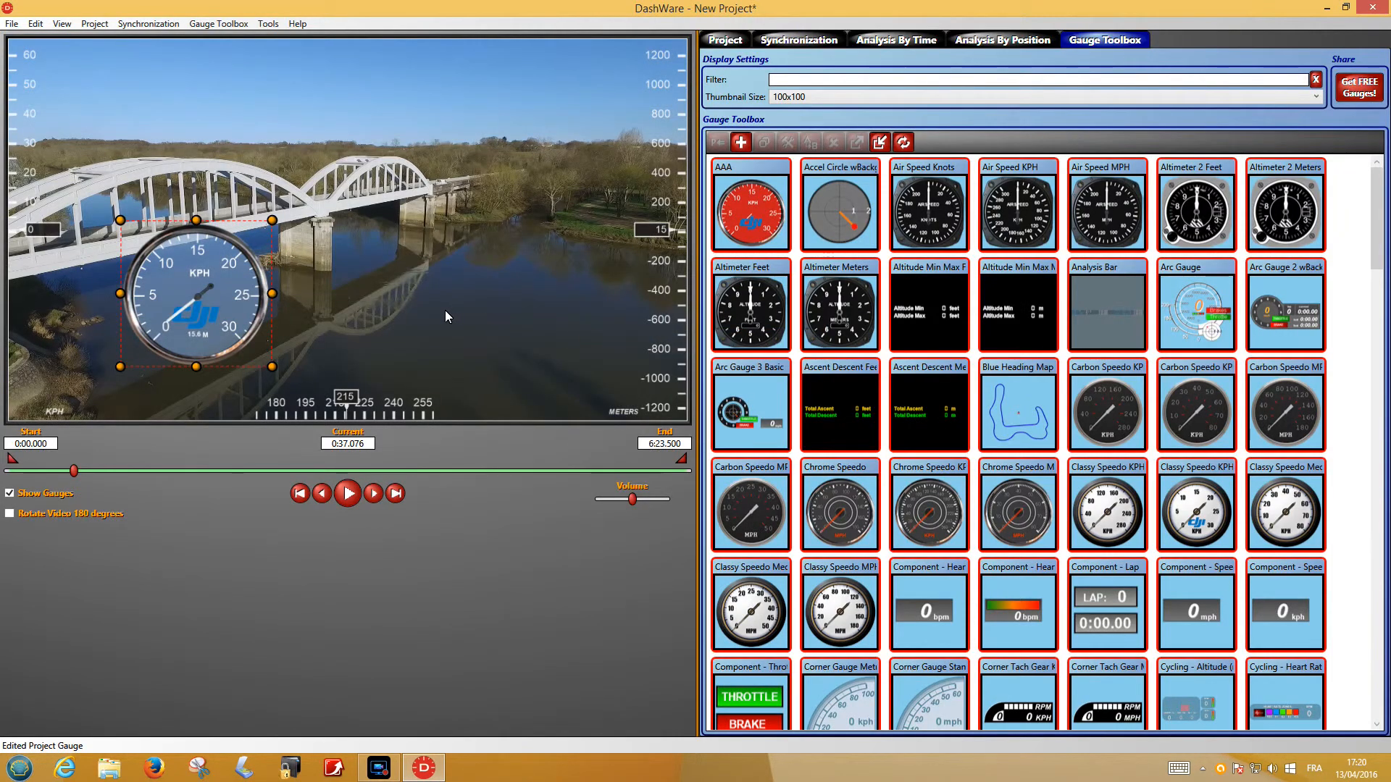
{"action": "mouse_move", "coordinate": [745, 194]}
- Move the AAA gauge up and right over the bridge in the video and preview it in a short playback
{"action": "left_click_drag", "start_coordinate": [234, 303], "coordinate": [321, 237]}
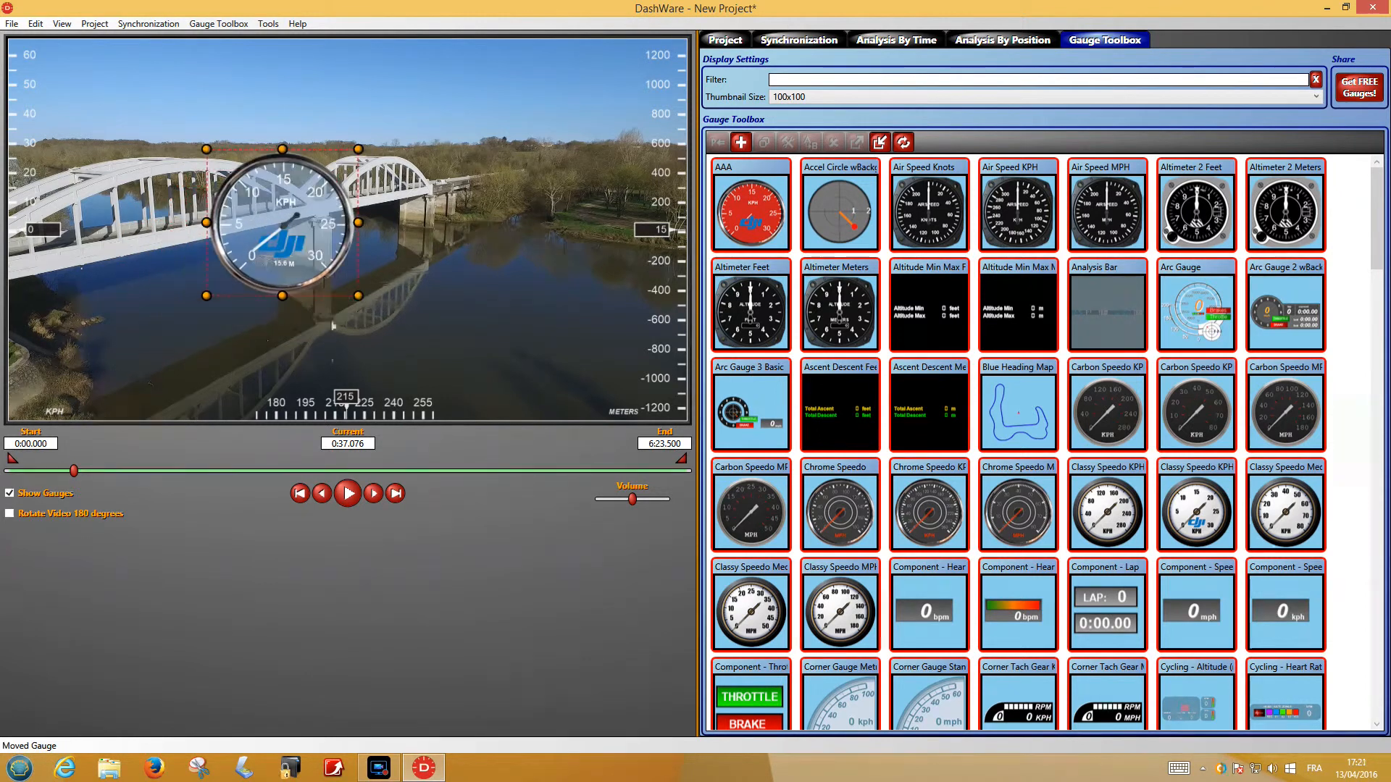
{"action": "left_click", "coordinate": [349, 494]}
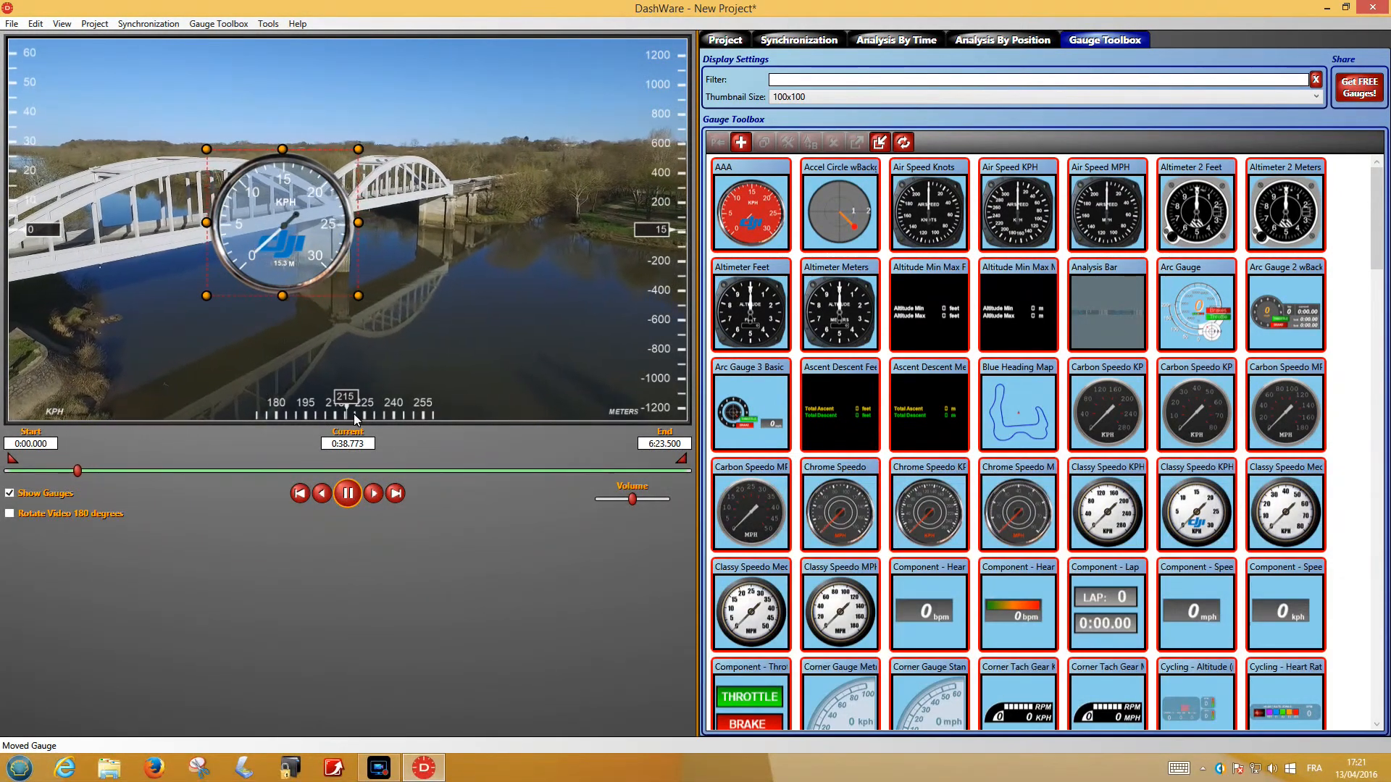
{"action": "left_click", "coordinate": [348, 493]}
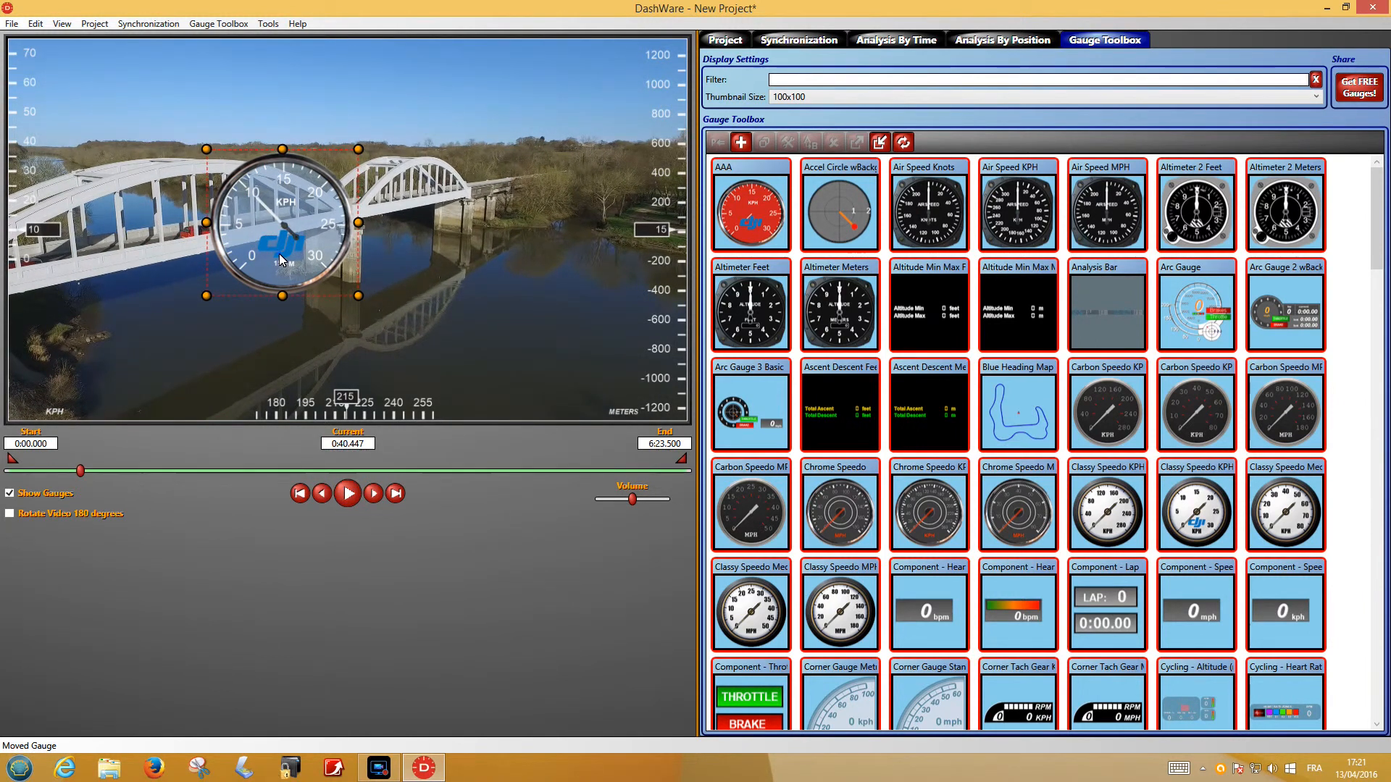
- Map the AAA gauge's Battery Voltage input to the battery_percent data value in the project's gauge input mappings
{"action": "left_click", "coordinate": [725, 40]}
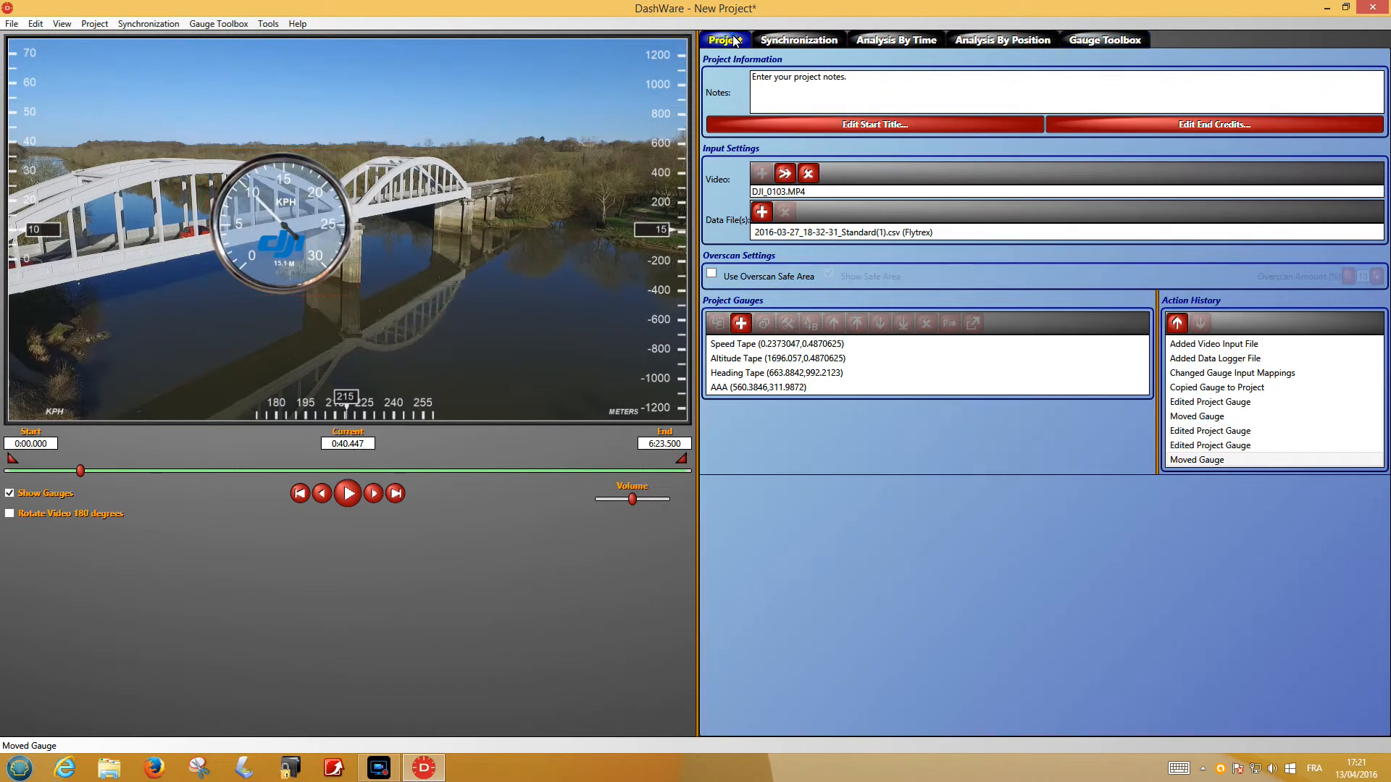
{"action": "left_click", "coordinate": [282, 230]}
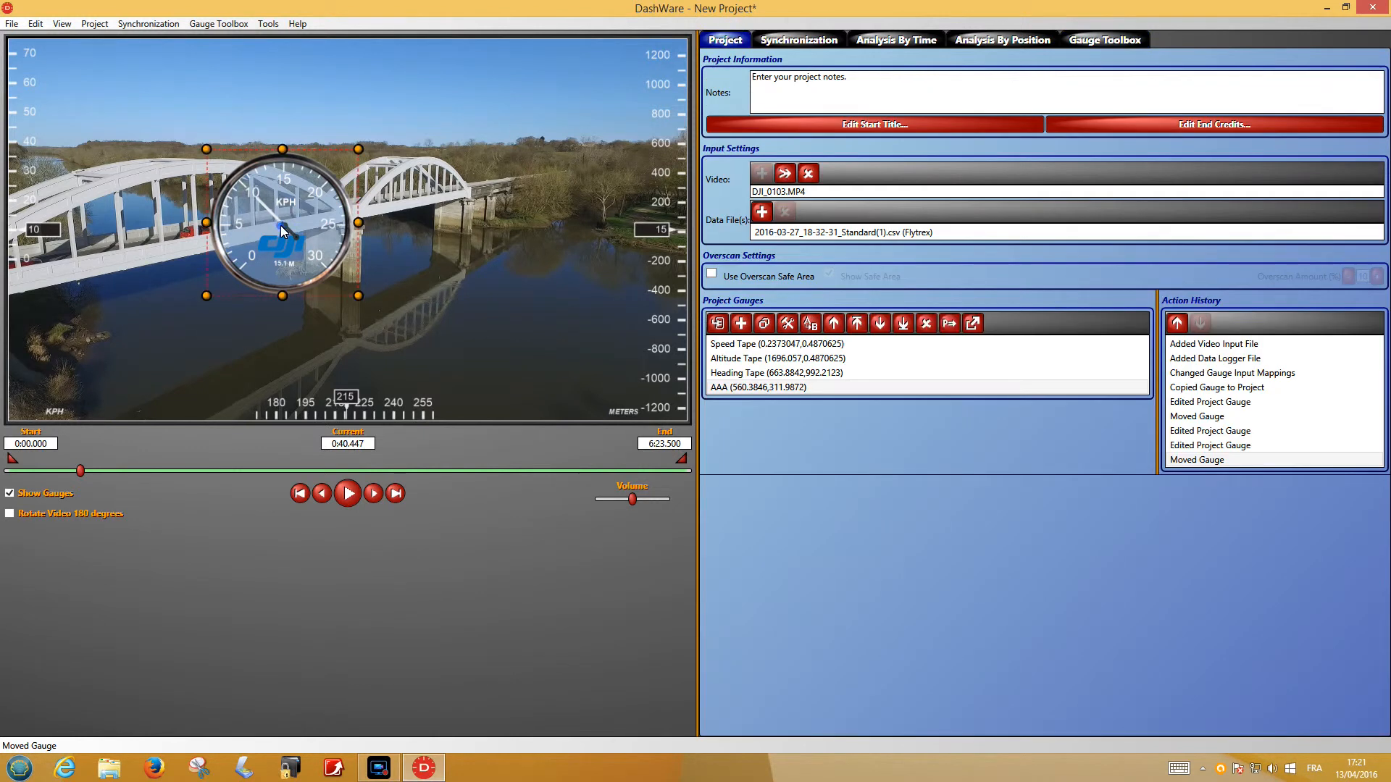
{"action": "left_click", "coordinate": [717, 324]}
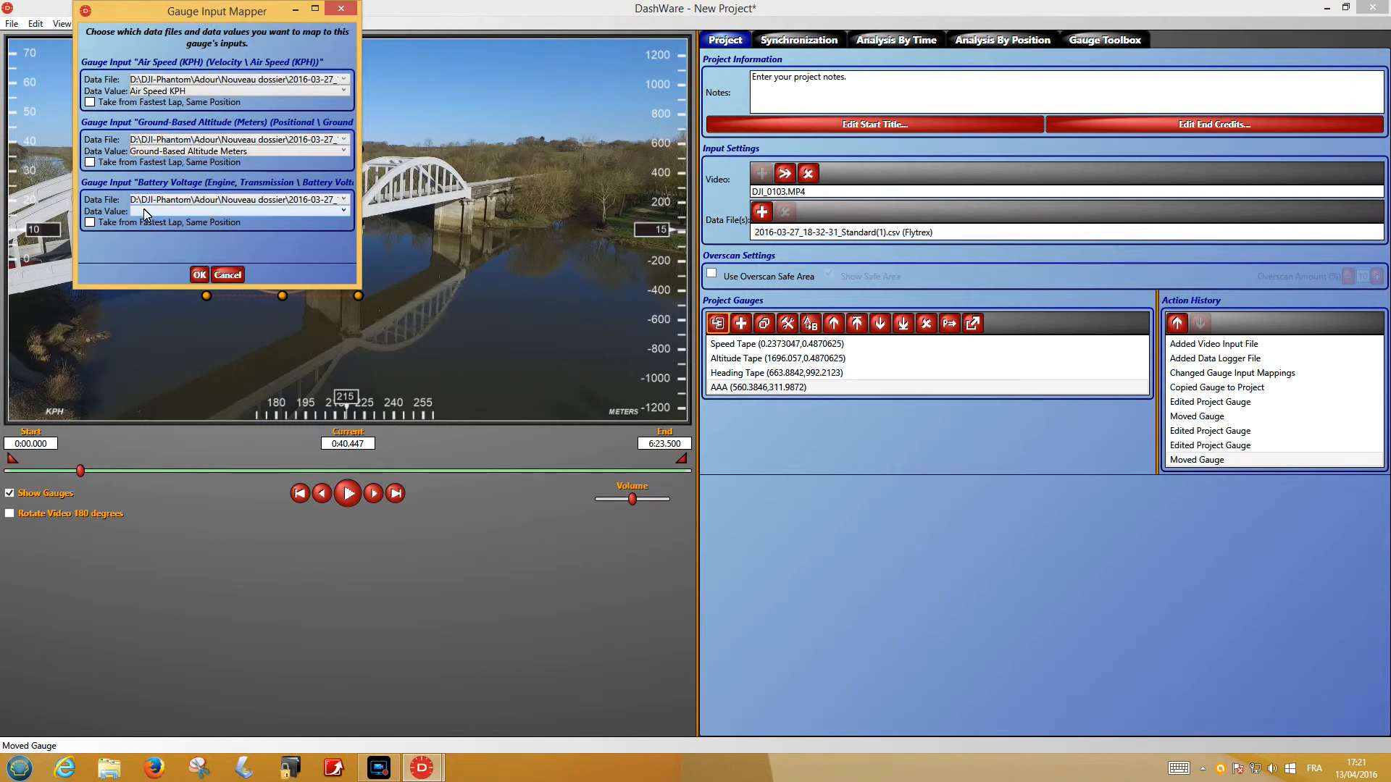
{"action": "left_click", "coordinate": [190, 212]}
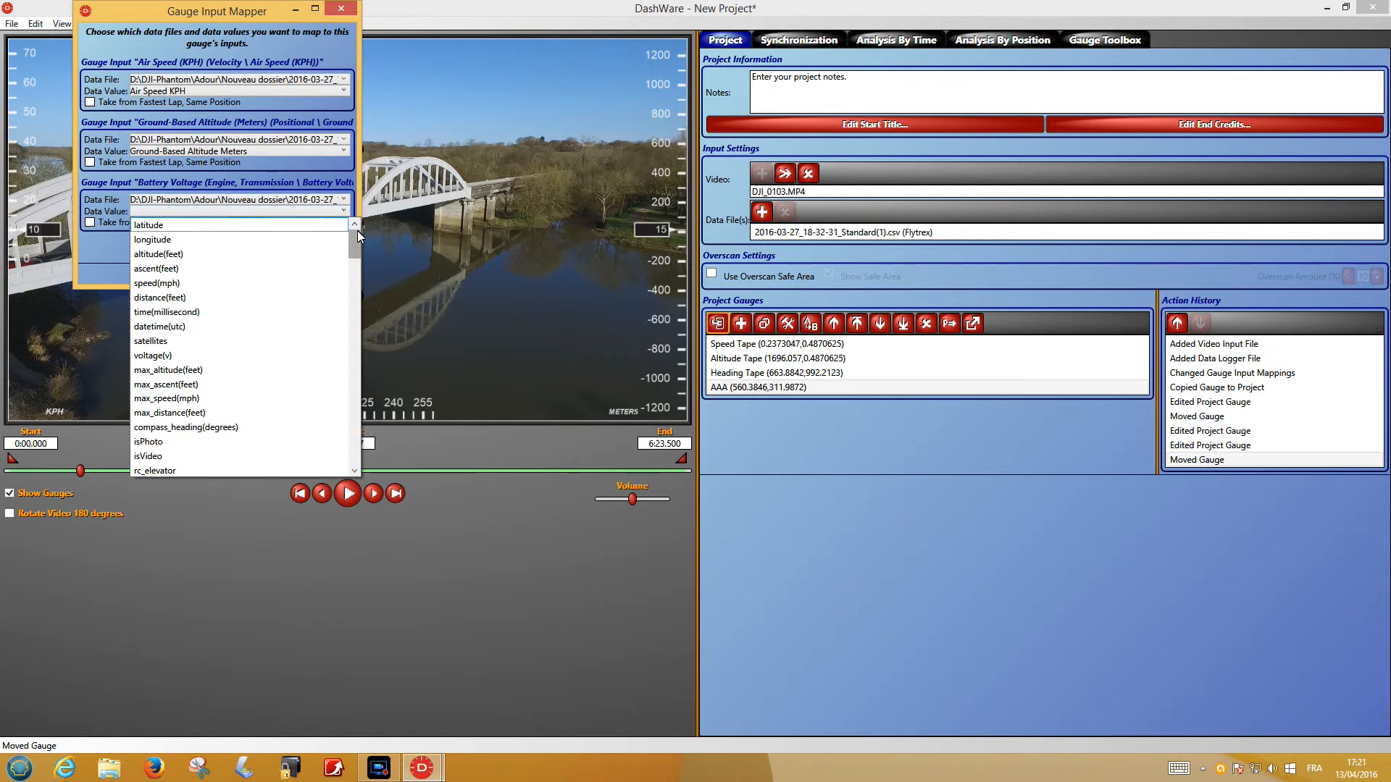
{"action": "left_click_drag", "start_coordinate": [357, 245], "coordinate": [354, 273]}
{"action": "left_click", "coordinate": [212, 312]}
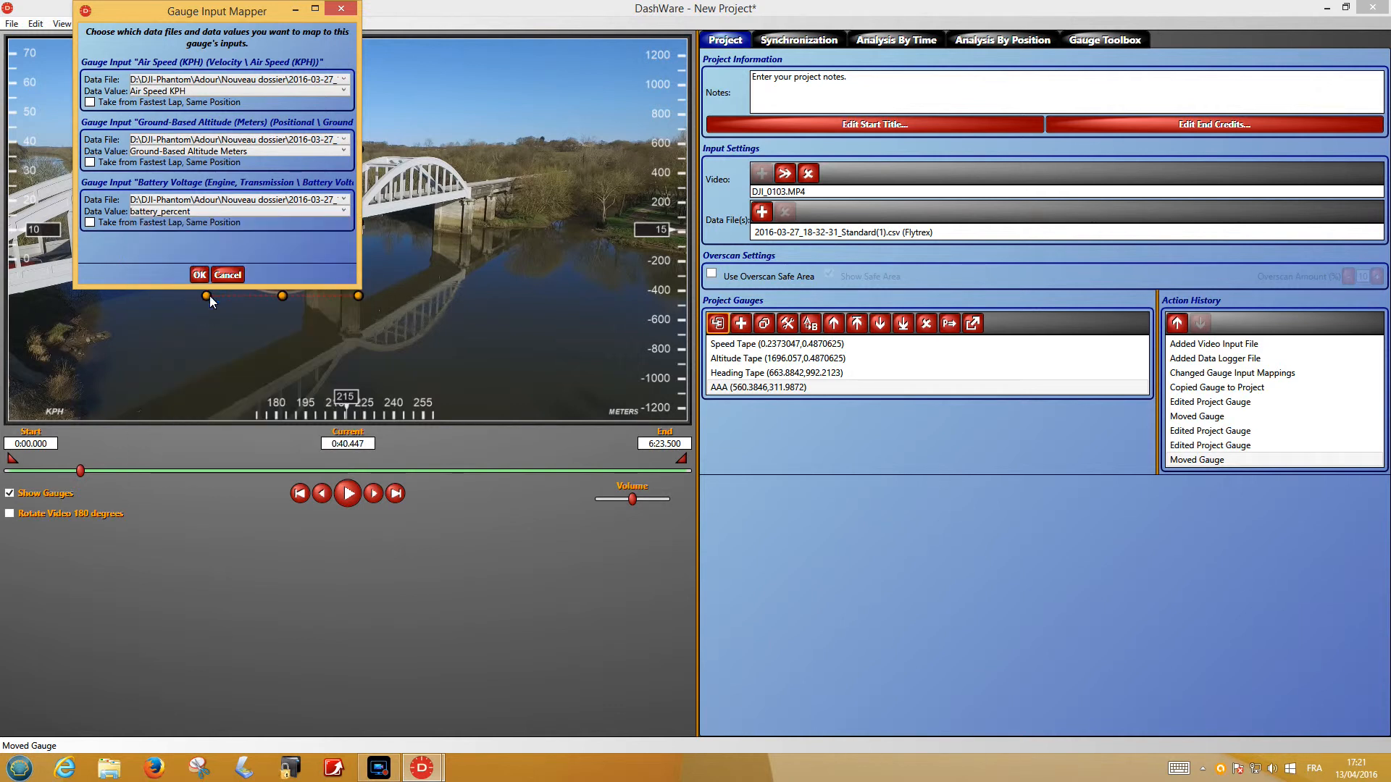
{"action": "left_click", "coordinate": [203, 278]}
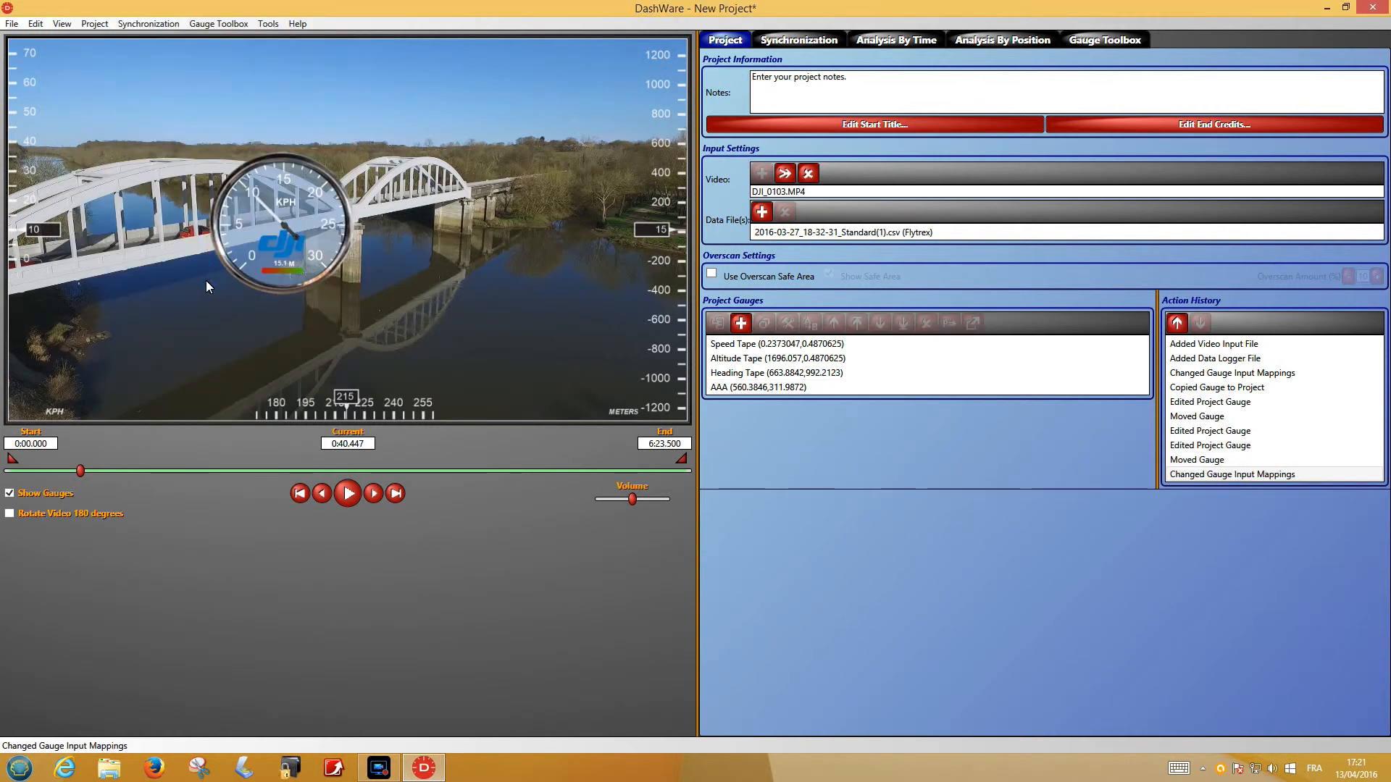
- Play the video to check the battery bar on the AAA gauge and review the gauge's input mappings without changing them
{"action": "left_click", "coordinate": [347, 495]}
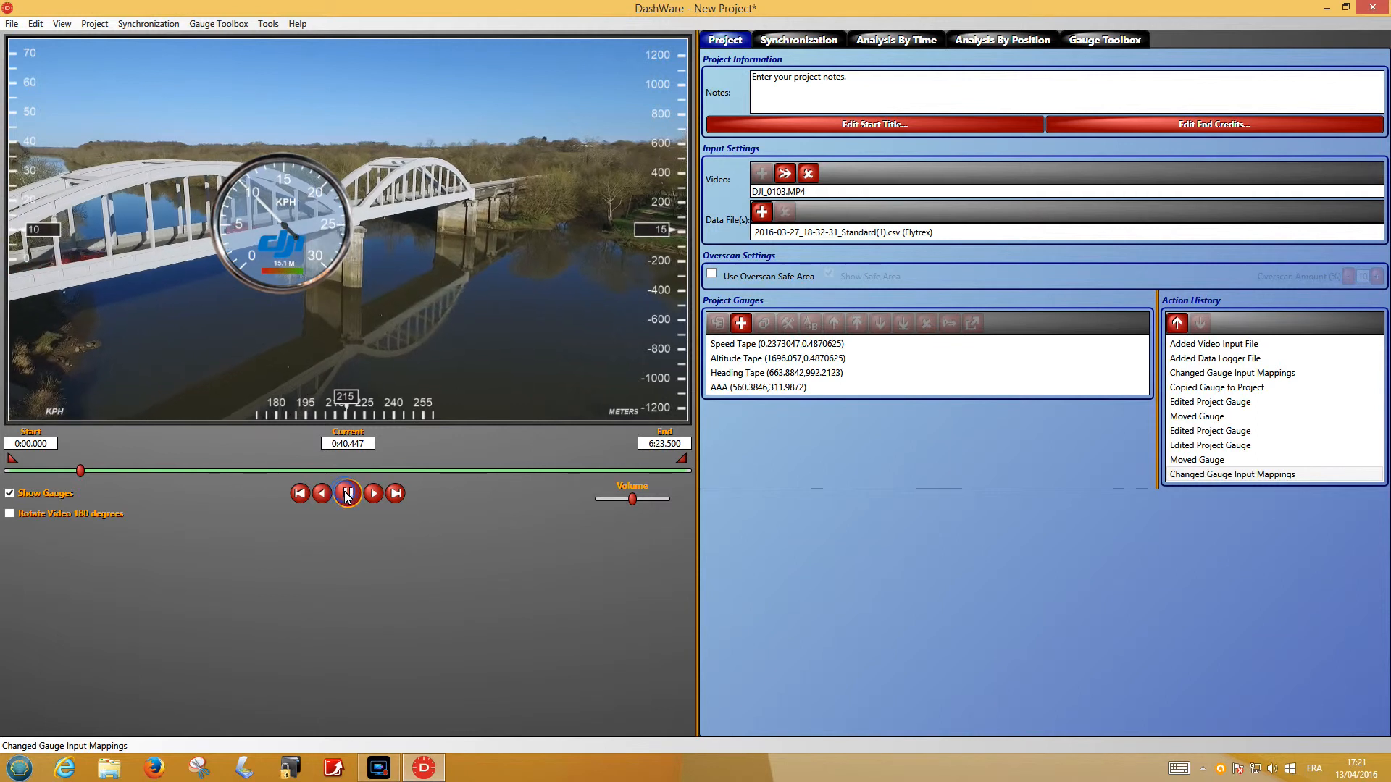
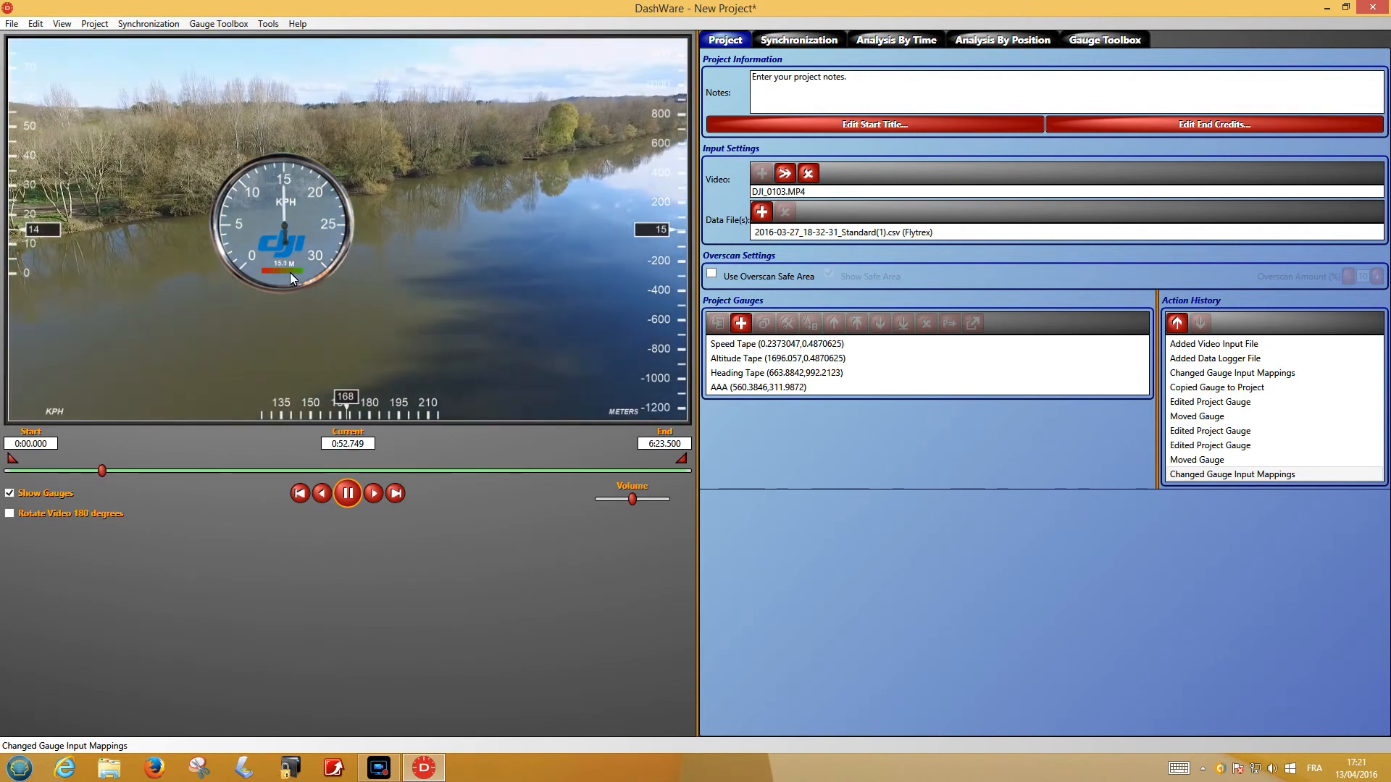
{"action": "left_click", "coordinate": [343, 491]}
{"action": "left_click", "coordinate": [312, 243]}
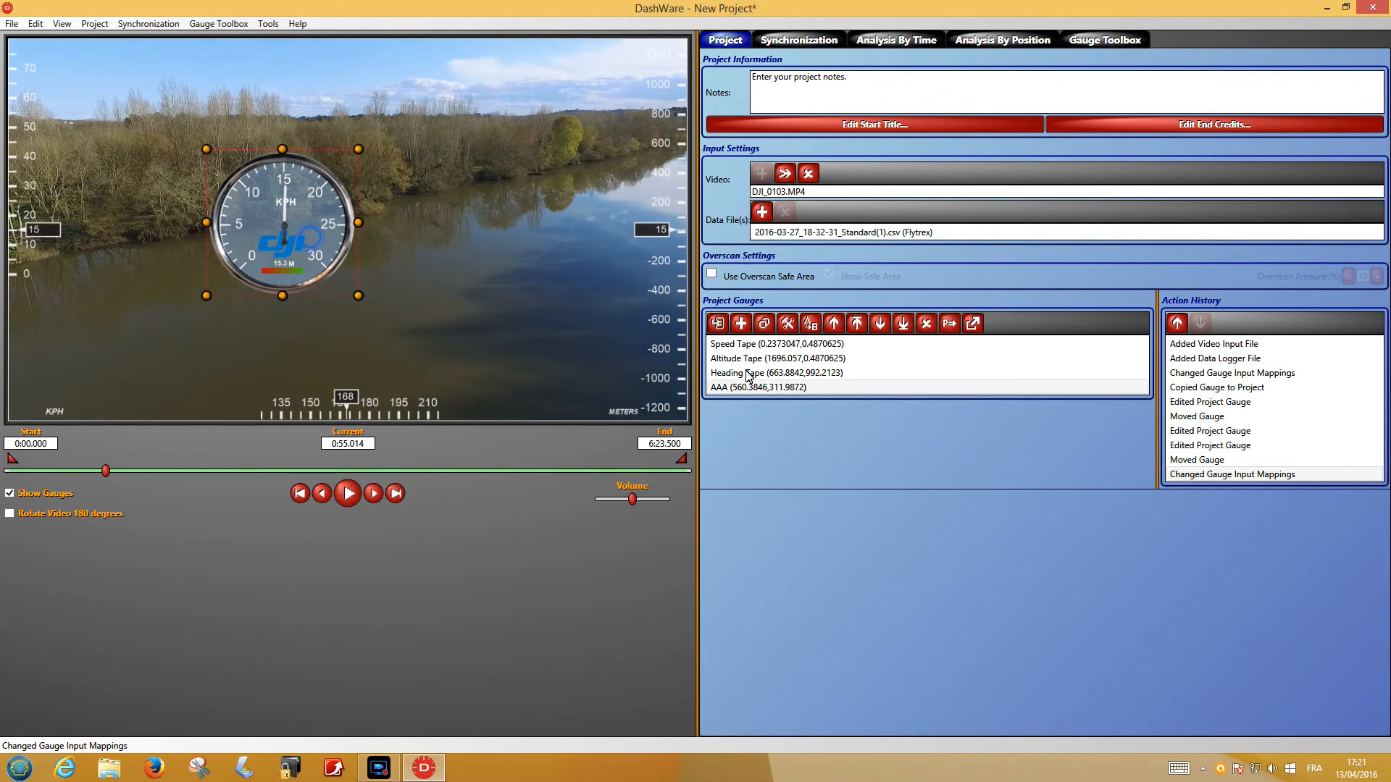
{"action": "left_click", "coordinate": [719, 323]}
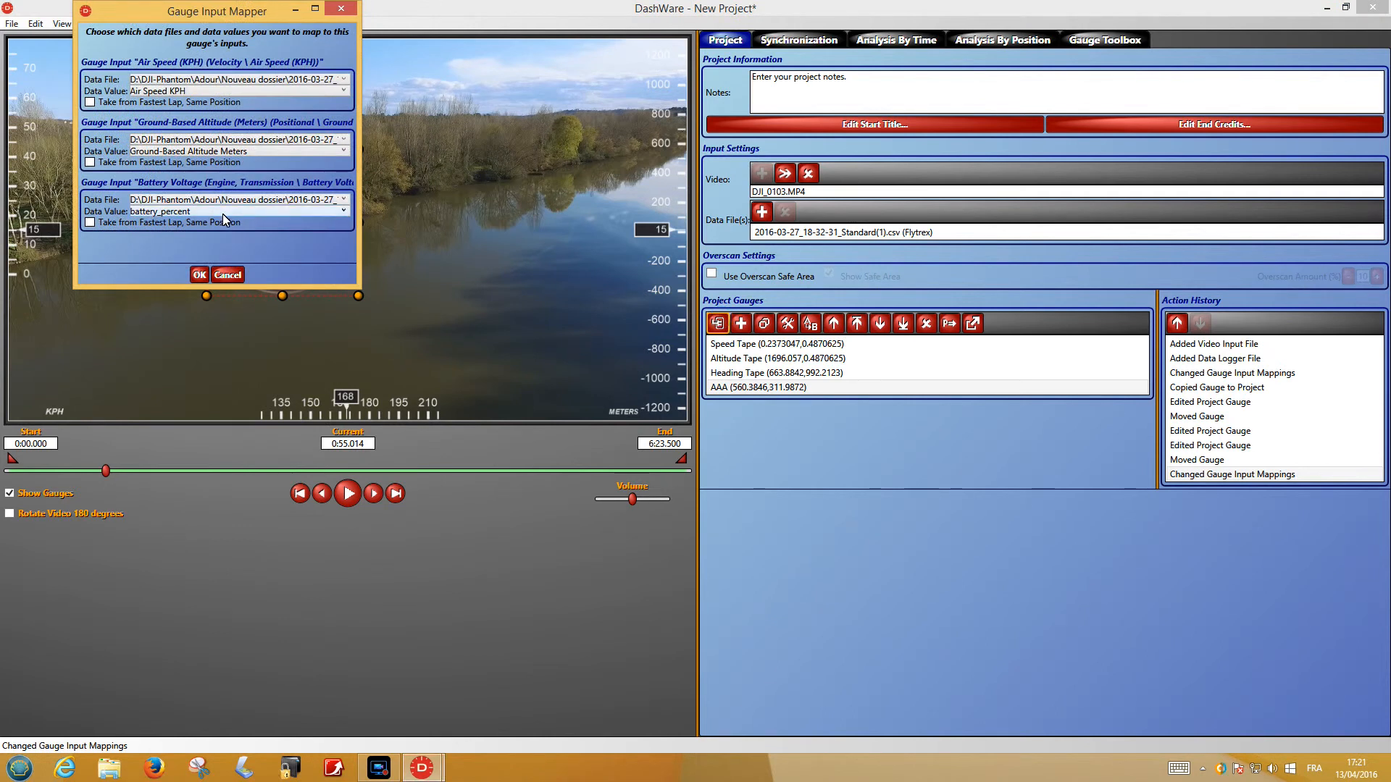
{"action": "left_click", "coordinate": [229, 276]}
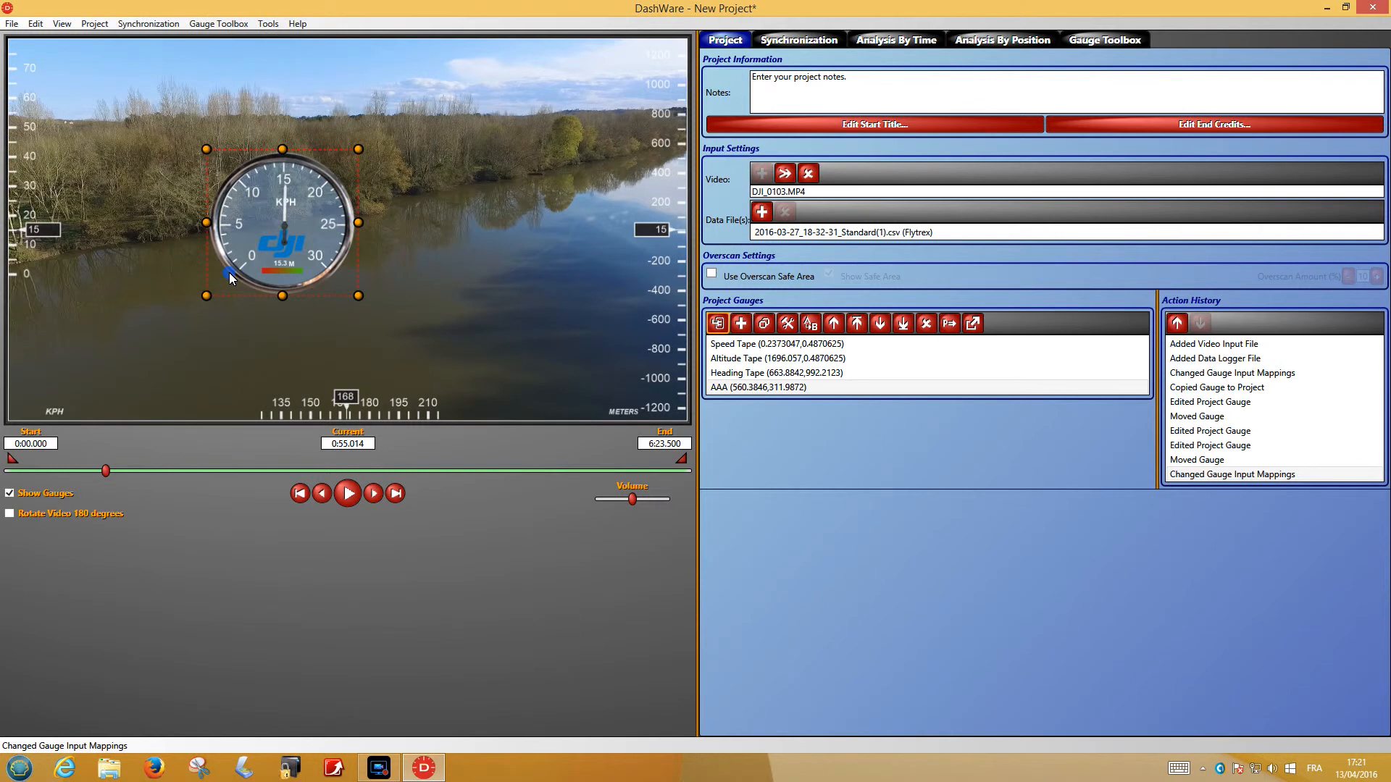
{"action": "left_click", "coordinate": [385, 266]}
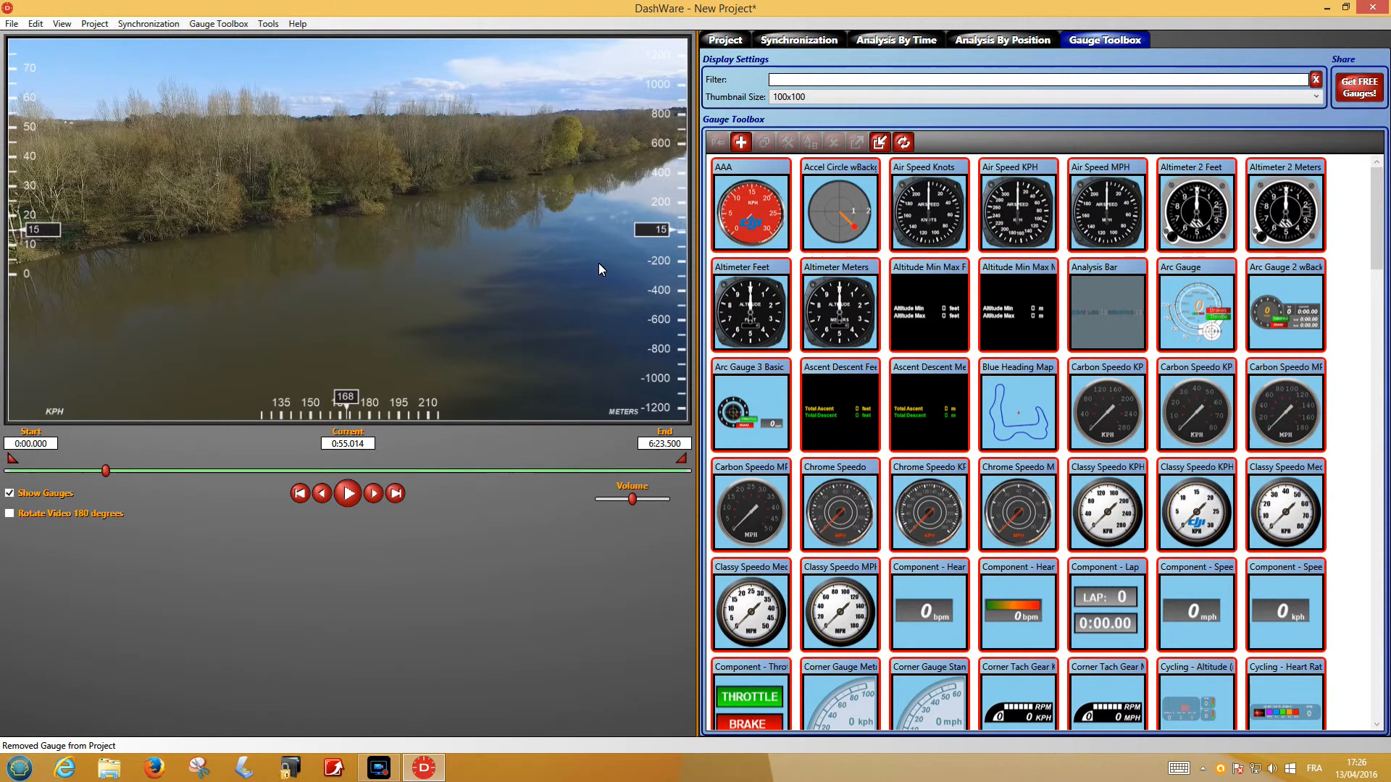
- Create a new gauge named AAB and enlarge its canvas to fill the whole design area
{"action": "left_click", "coordinate": [740, 142]}
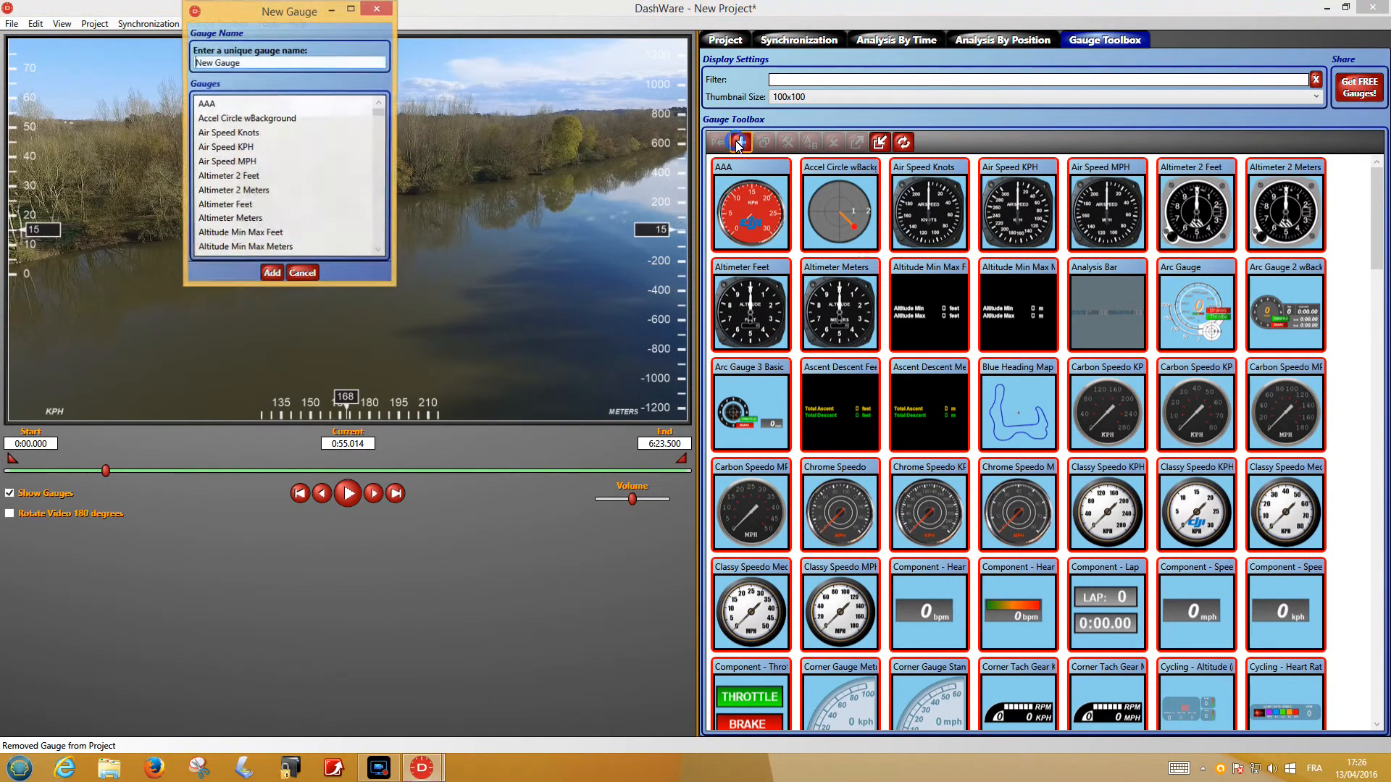
{"action": "left_click_drag", "start_coordinate": [246, 62], "coordinate": [180, 59]}
{"action": "type", "text": "AA"}
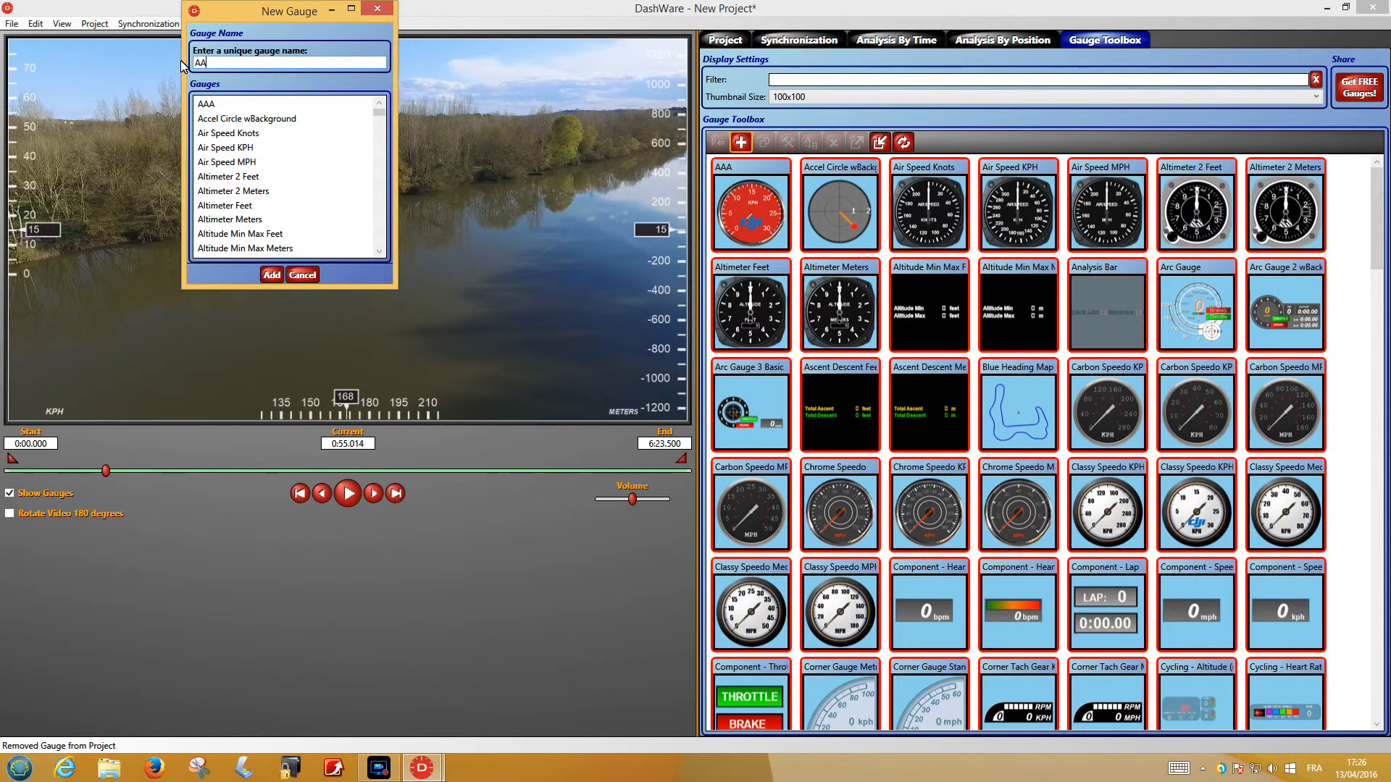
{"action": "type", "text": "B"}
{"action": "left_click", "coordinate": [273, 277]}
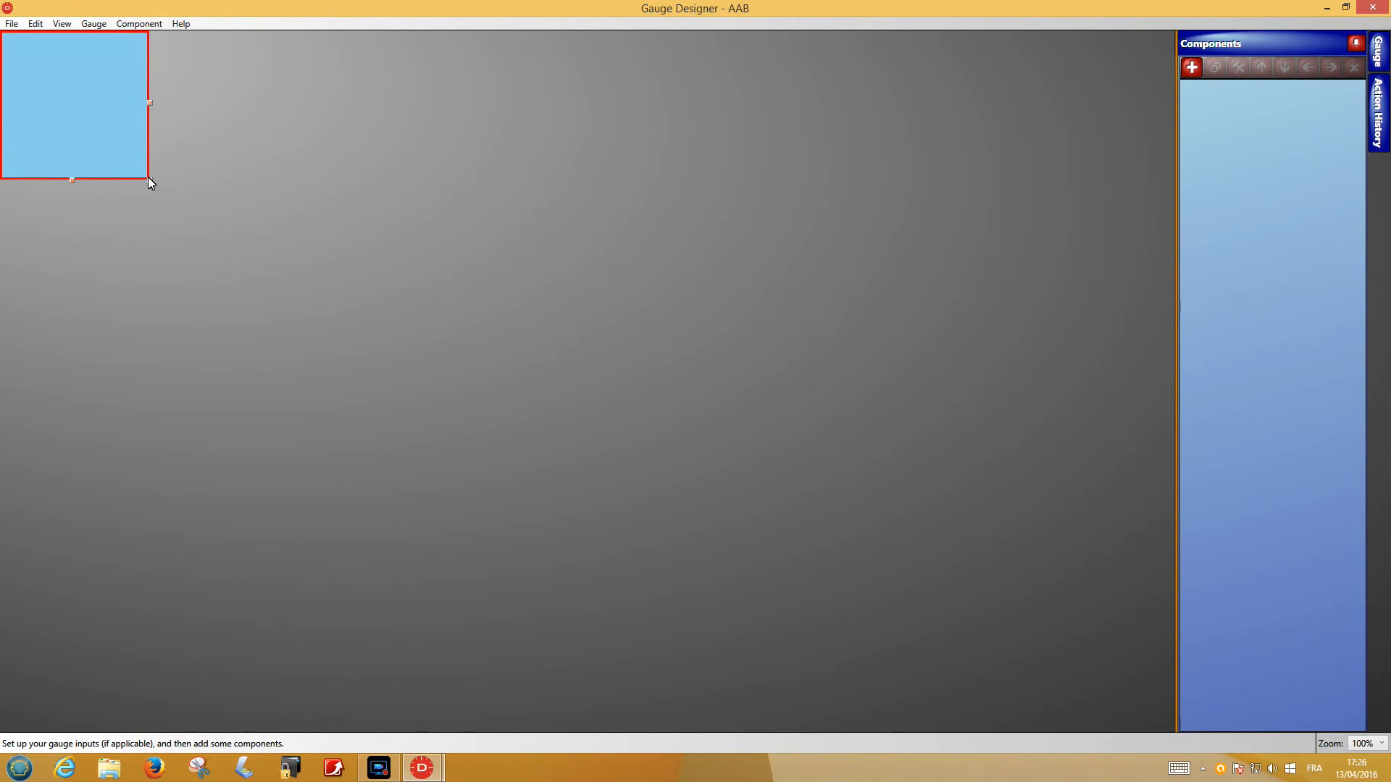
{"action": "left_click_drag", "start_coordinate": [148, 179], "coordinate": [1170, 744]}
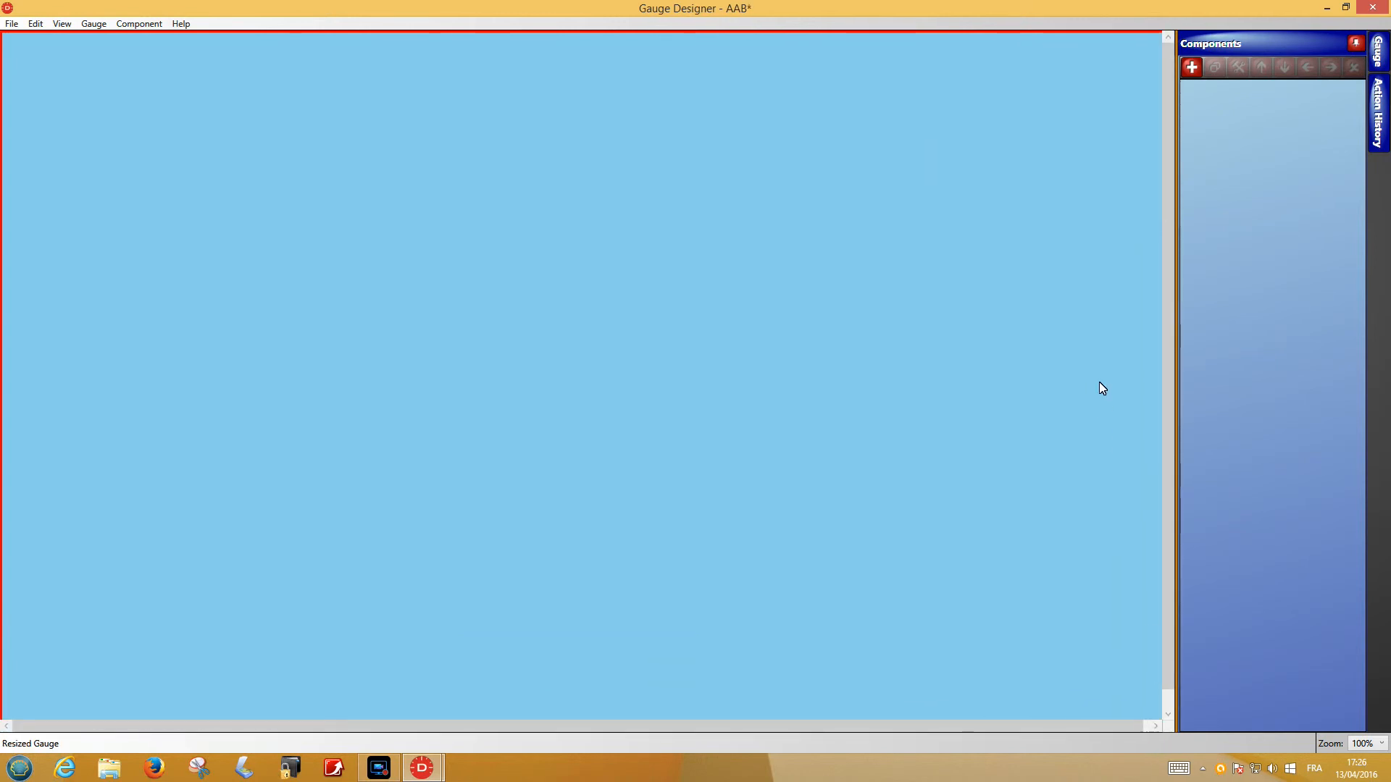
- Add an Image component to the AAB gauge and load the helicopter cockpit picture into it
{"action": "left_click", "coordinate": [1190, 67]}
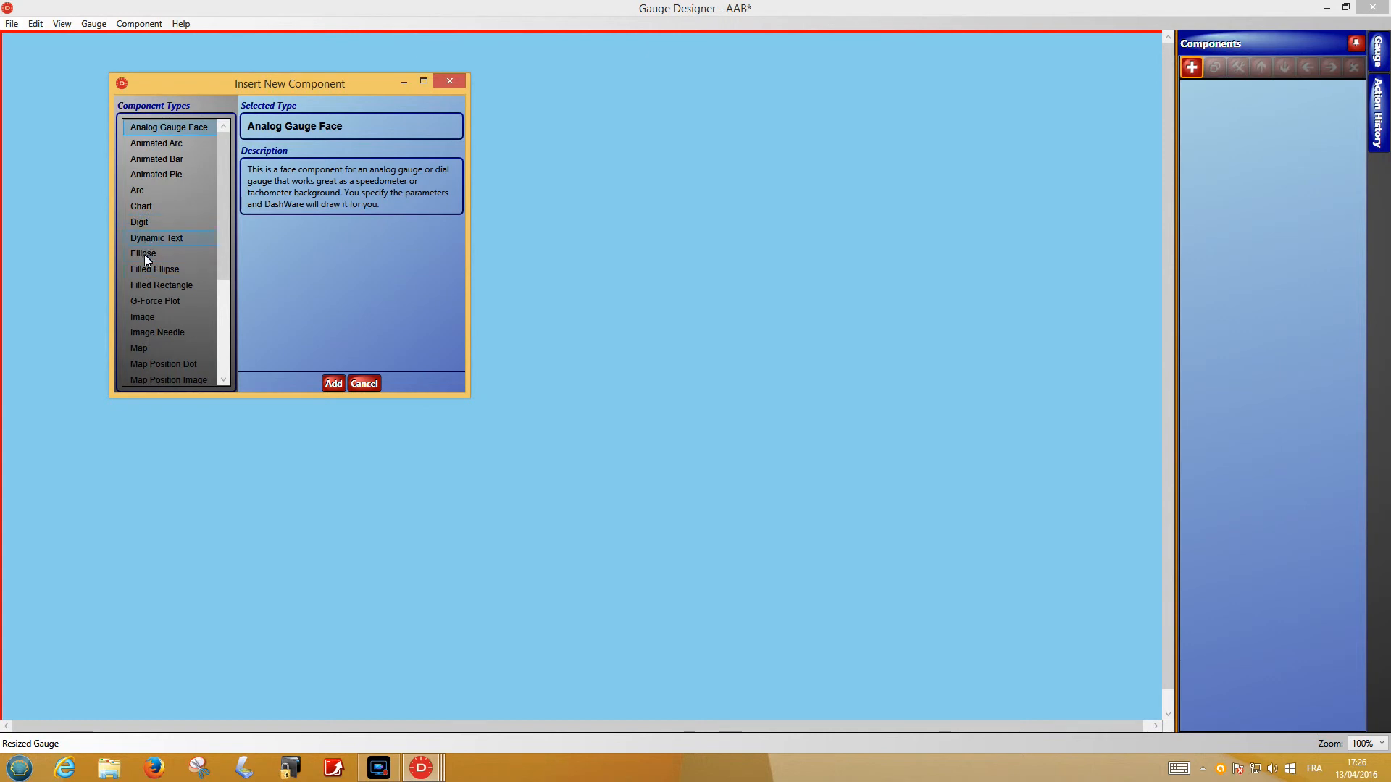
{"action": "left_click", "coordinate": [141, 318]}
{"action": "left_click", "coordinate": [333, 383]}
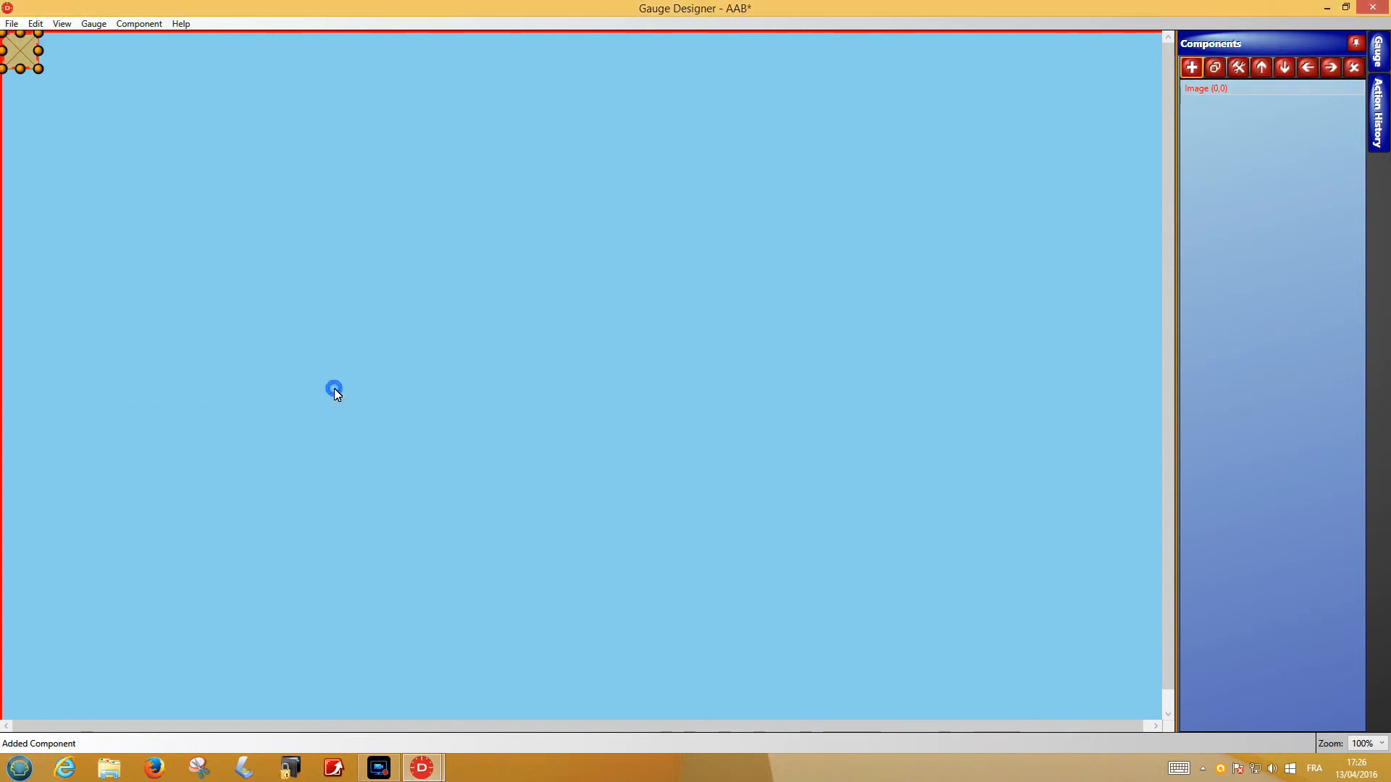
{"action": "double_click", "coordinate": [24, 54]}
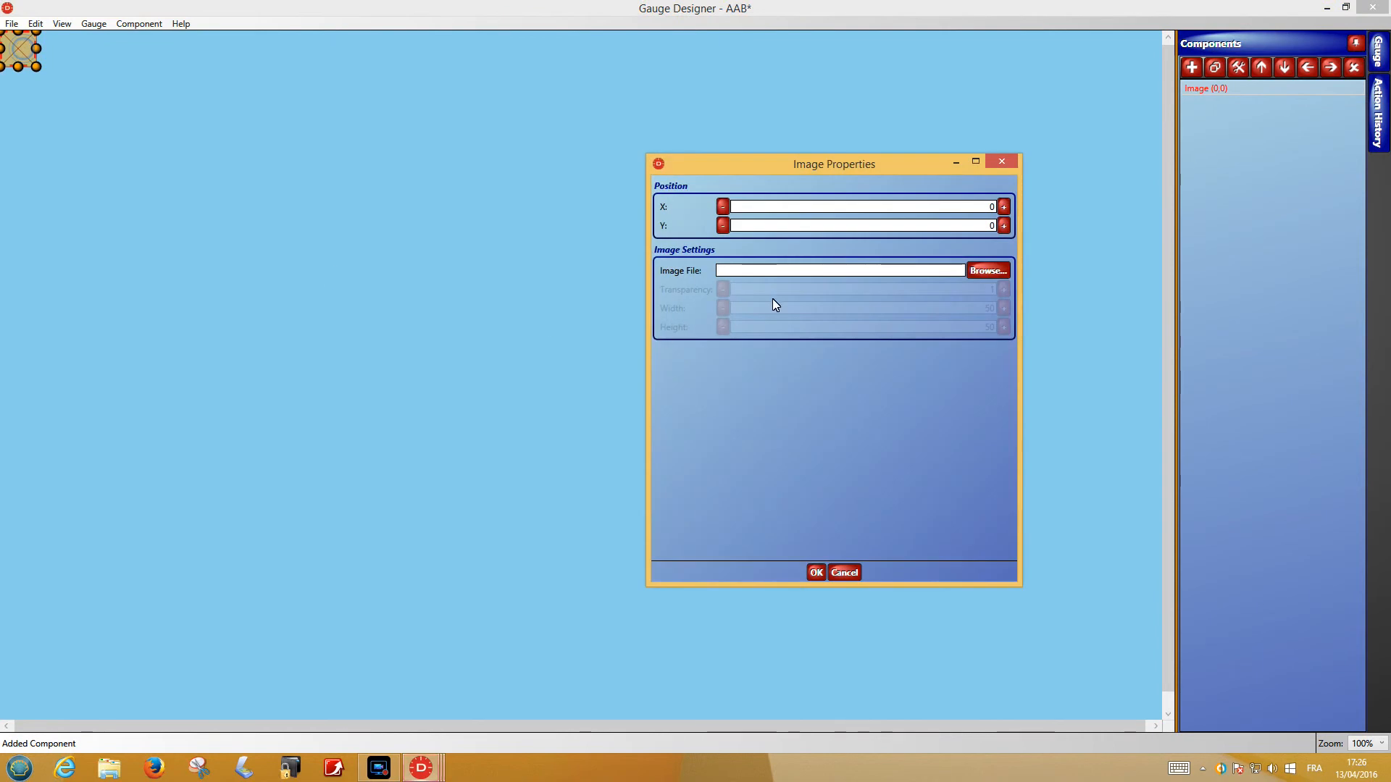
{"action": "left_click", "coordinate": [985, 271]}
{"action": "left_click", "coordinate": [833, 287]}
{"action": "left_click", "coordinate": [1223, 542]}
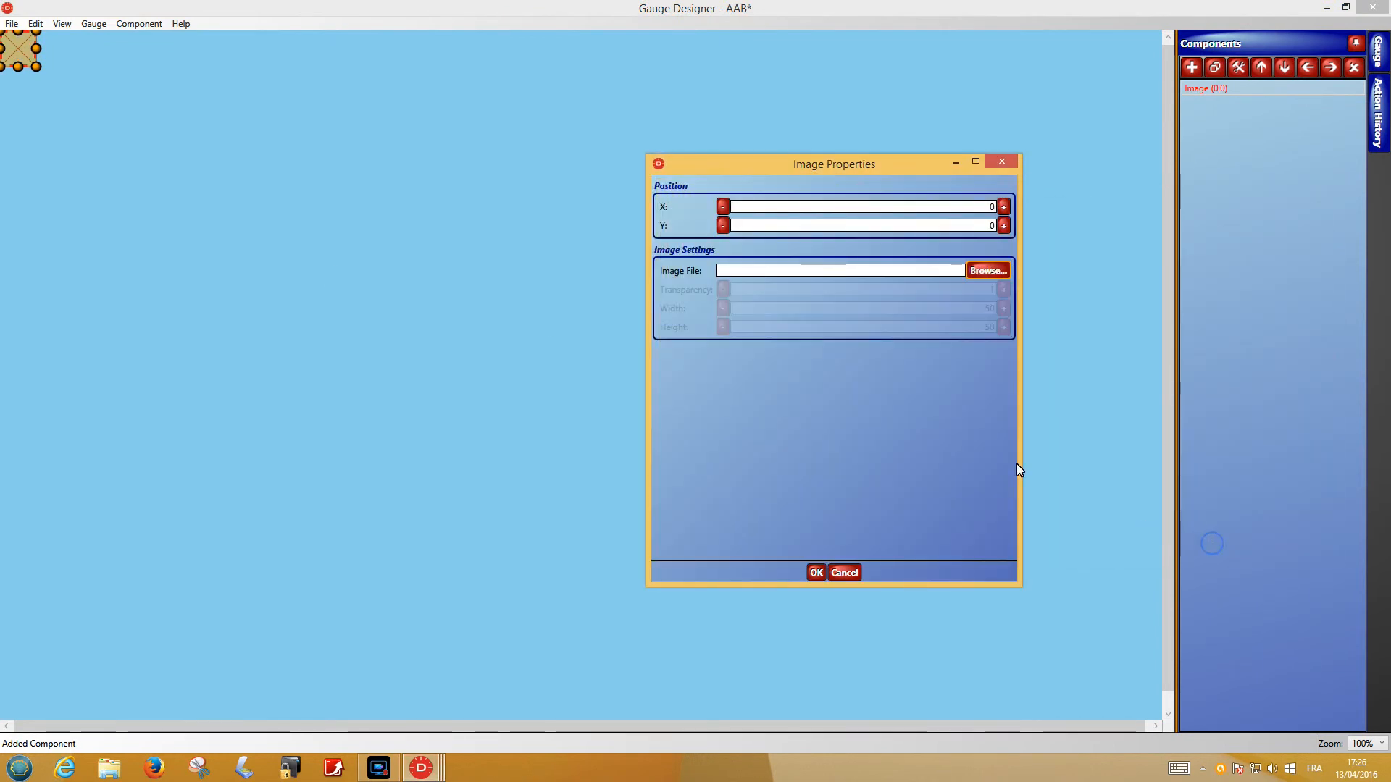
{"action": "left_click", "coordinate": [815, 576]}
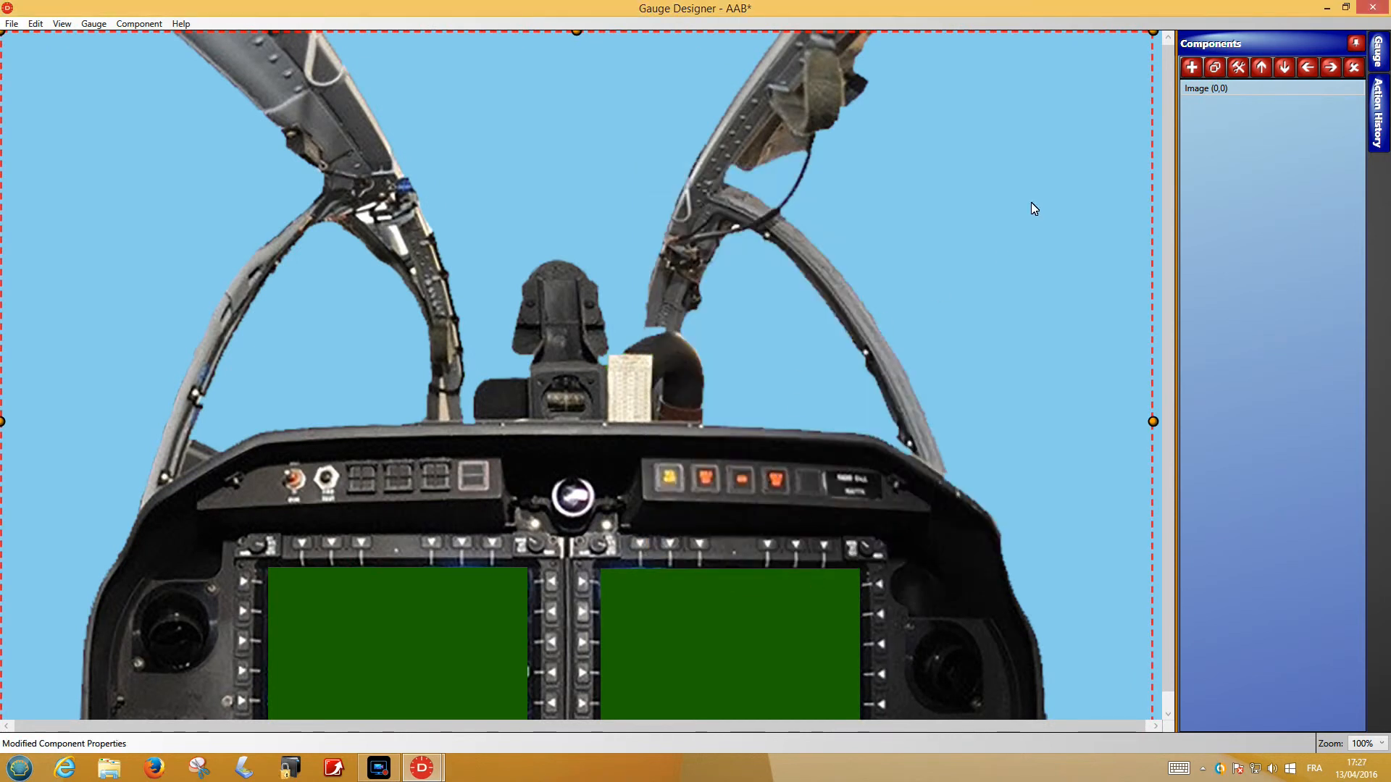
- Save and close the AAB gauge and add it from the toolbox to the project video
{"action": "left_click", "coordinate": [1372, 9]}
{"action": "left_click", "coordinate": [640, 439]}
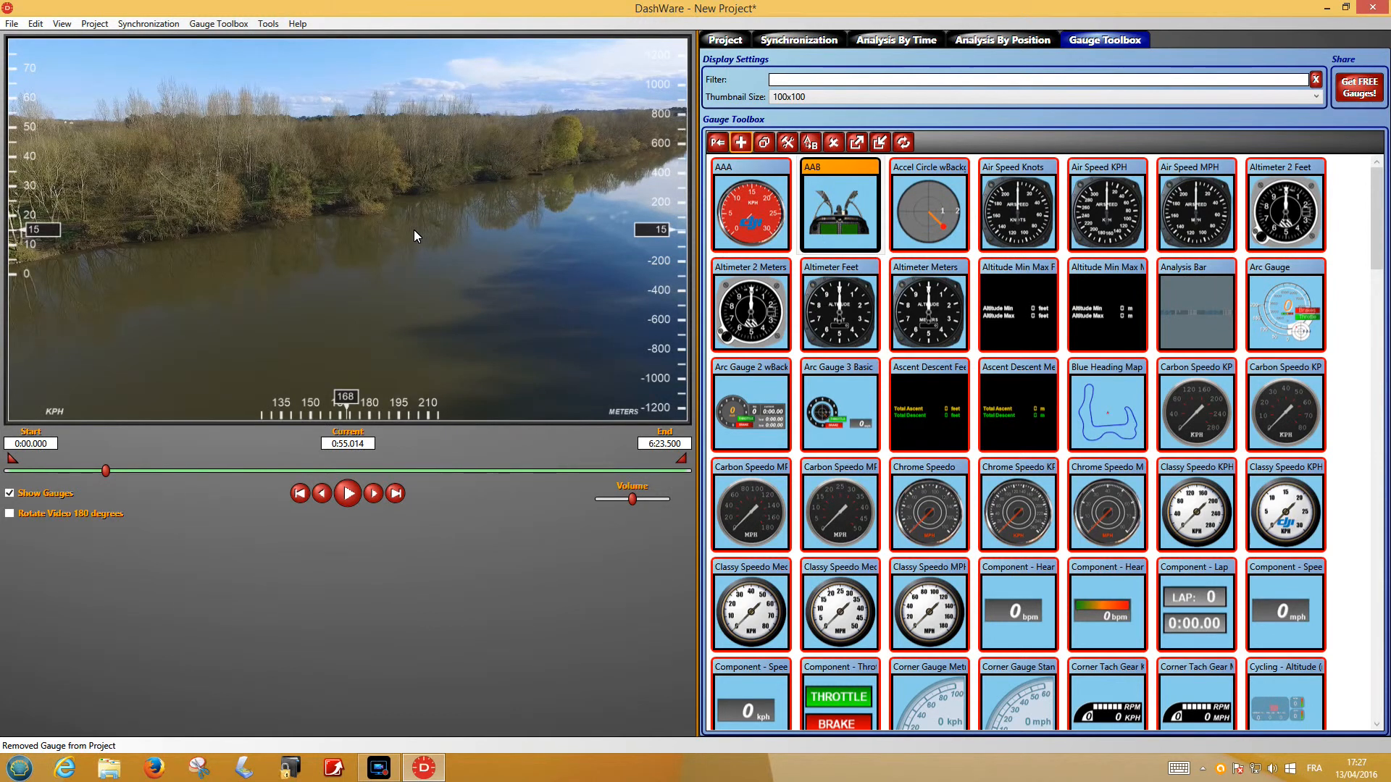
{"action": "left_click_drag", "start_coordinate": [415, 229], "coordinate": [415, 229]}
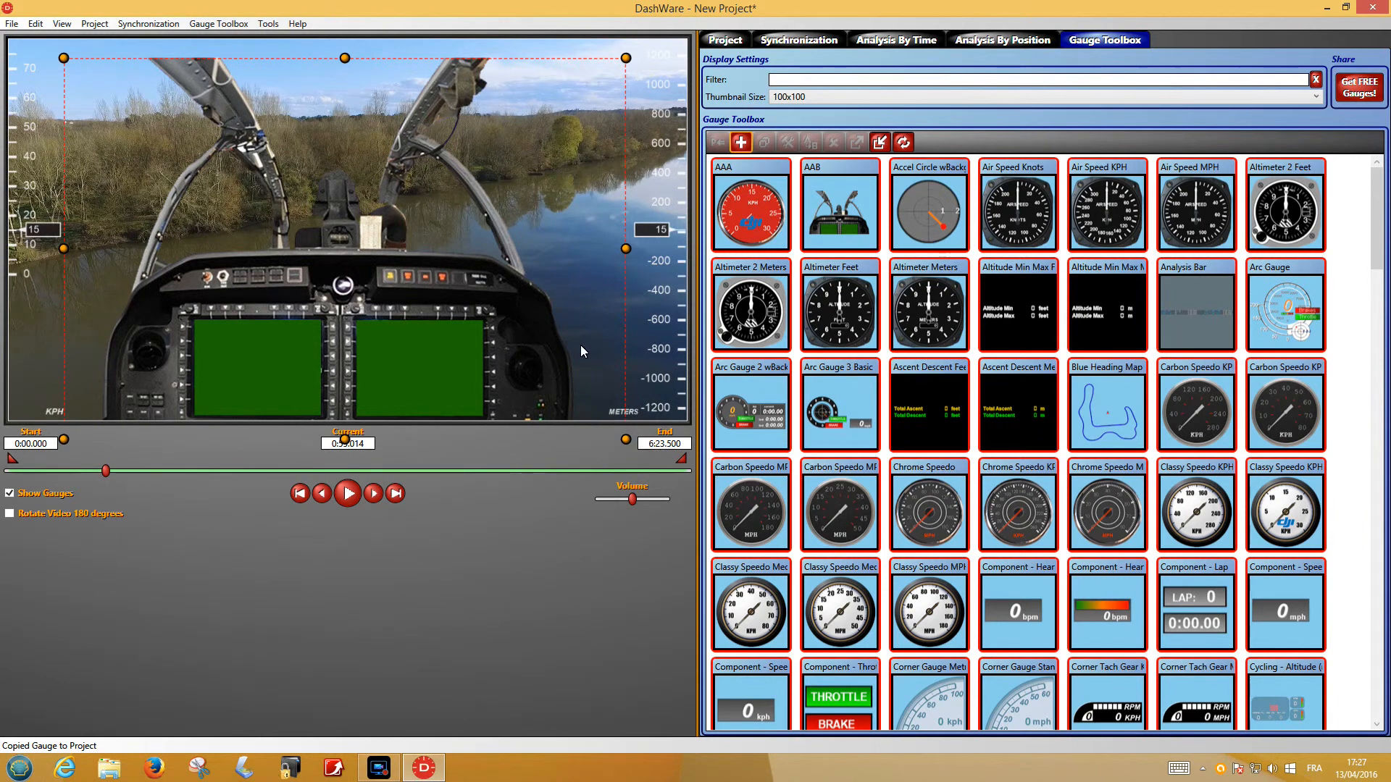
- Move the AAB gauge one level backward in the project gauges, behind the Heading Tape
{"action": "left_click", "coordinate": [726, 41]}
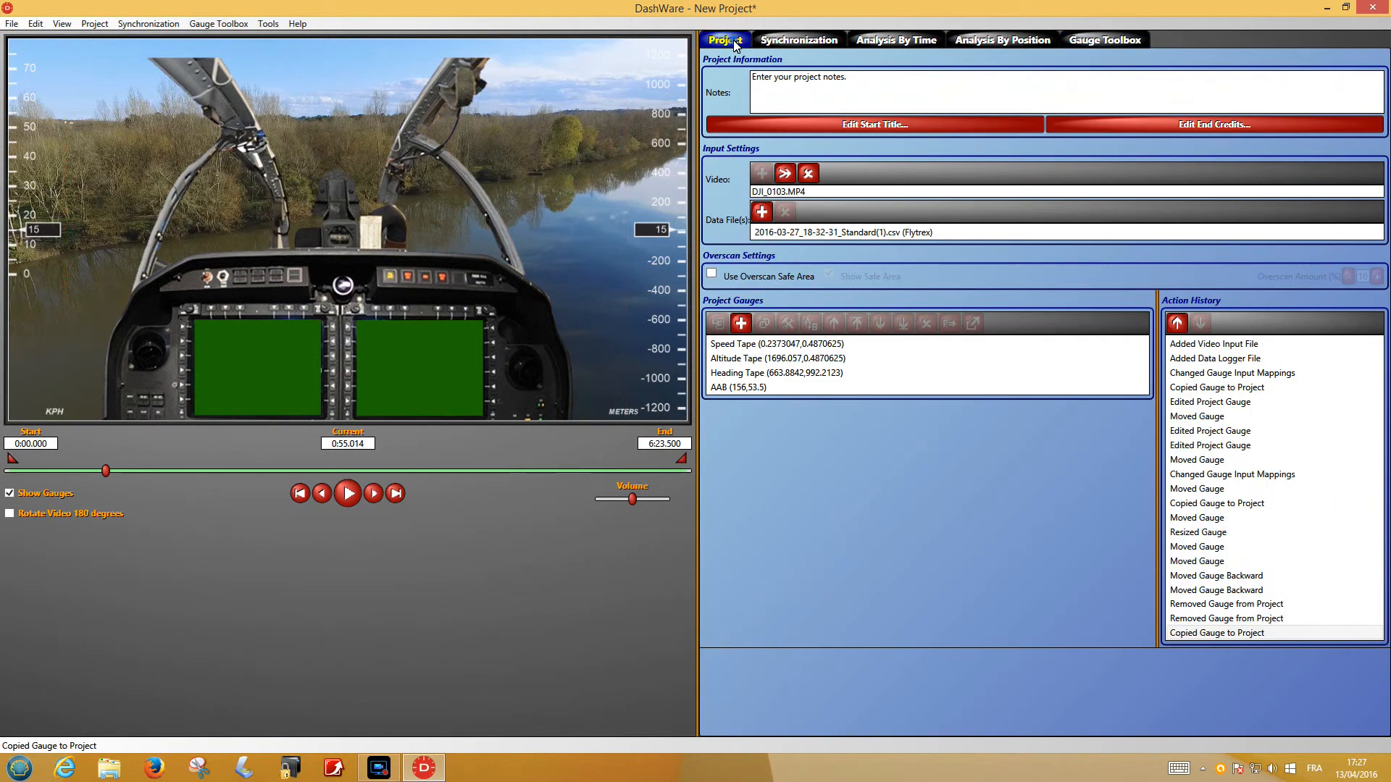
{"action": "left_click", "coordinate": [720, 388]}
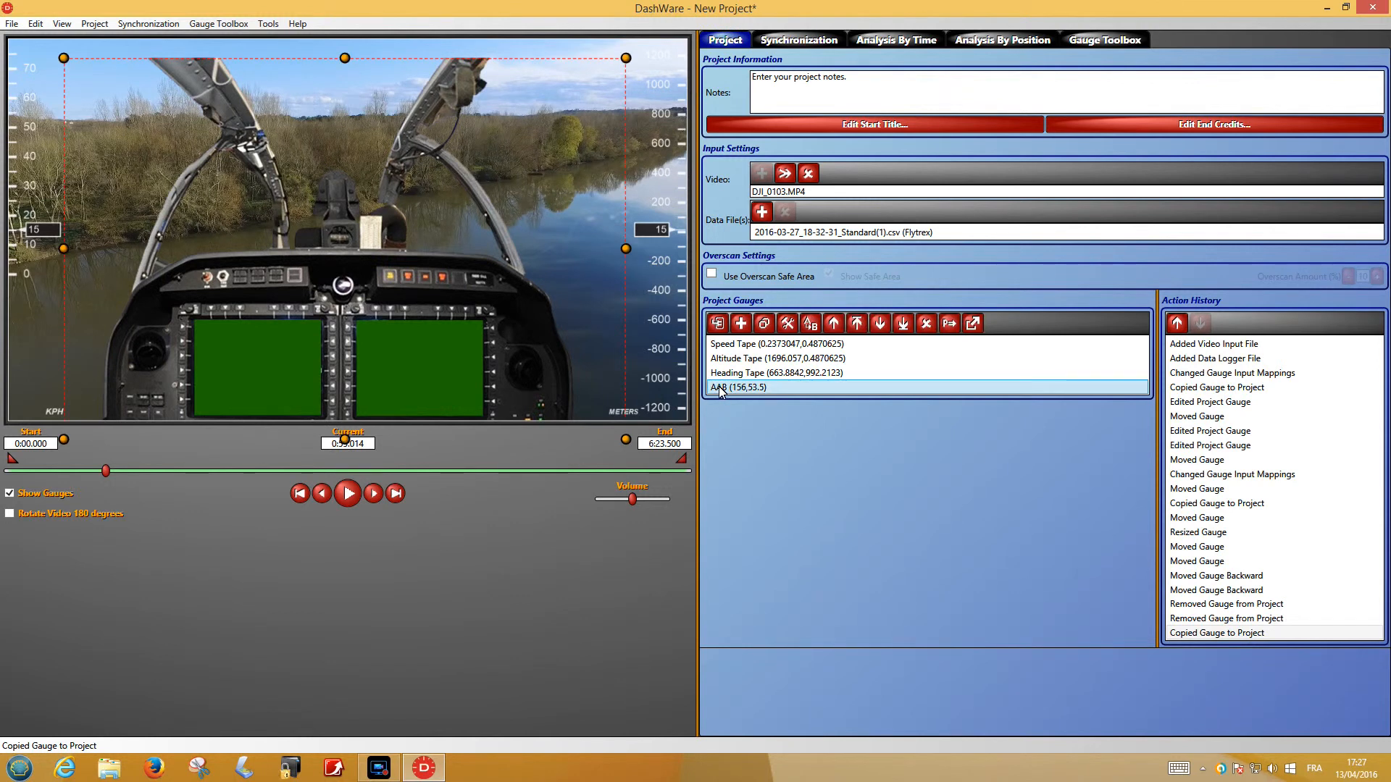
{"action": "left_click", "coordinate": [833, 325]}
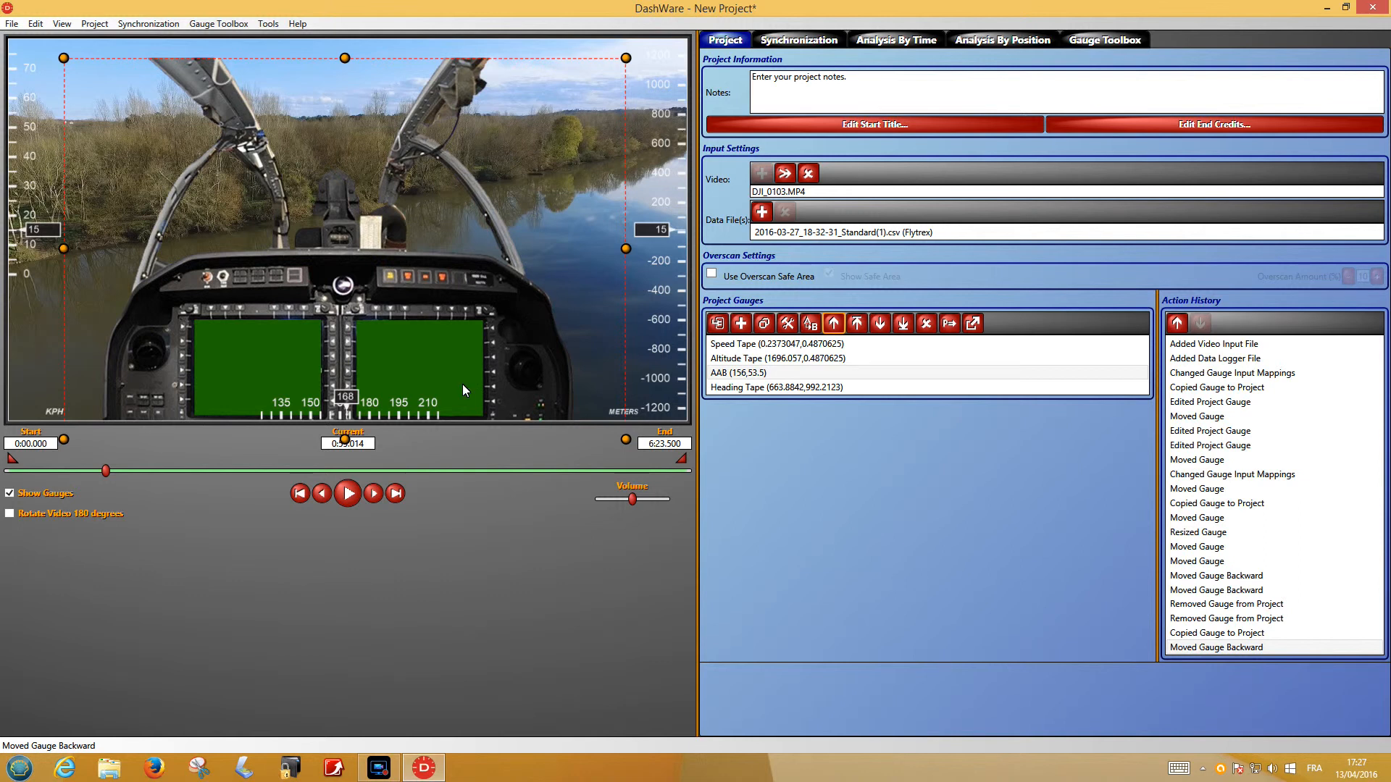
- Find the green-text UAV Data Listing gauge in the toolbox and add it to the project over the cockpit
{"action": "left_click", "coordinate": [1081, 41]}
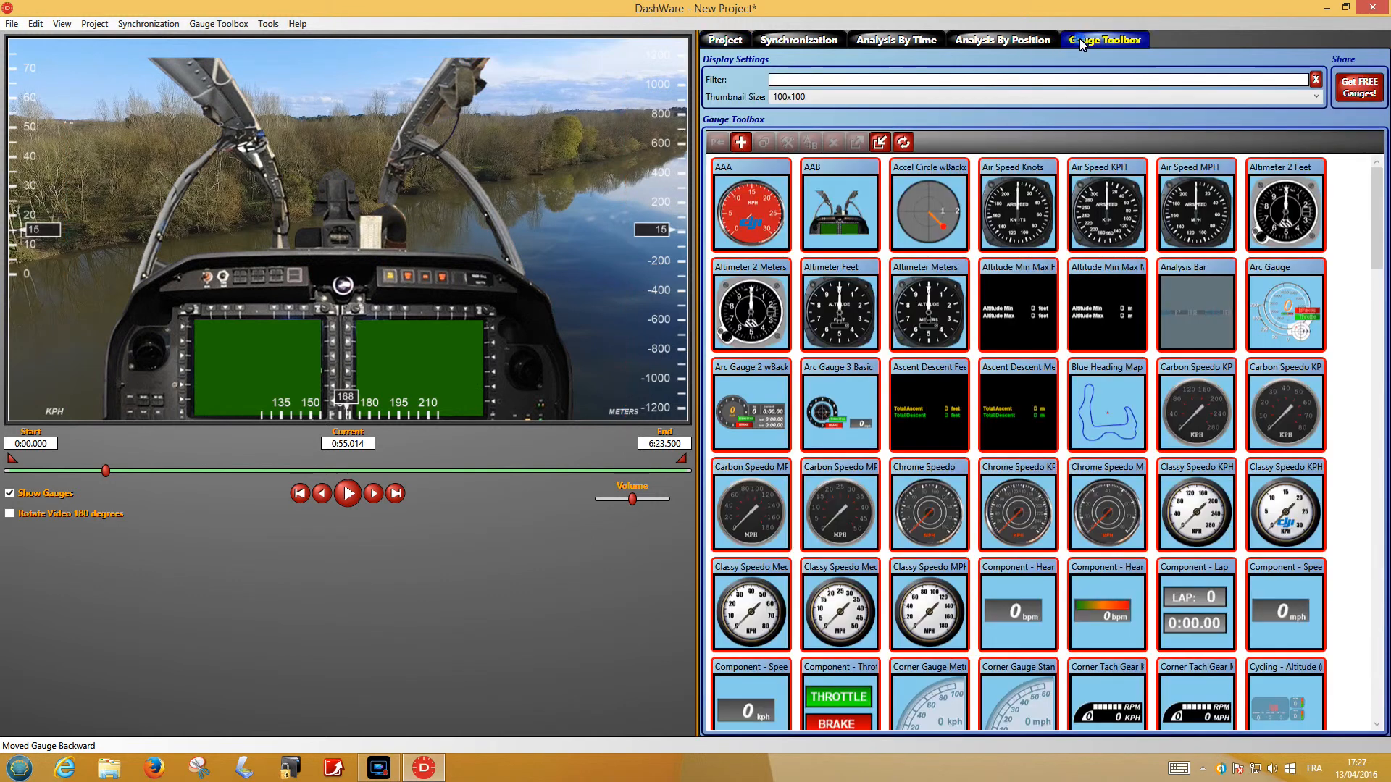
{"action": "scroll", "coordinate": [905, 416], "scroll_direction": "down", "scroll_amount": 3}
{"action": "scroll", "coordinate": [905, 416], "scroll_direction": "down", "scroll_amount": 6}
{"action": "scroll", "coordinate": [906, 416], "scroll_direction": "down", "scroll_amount": 6}
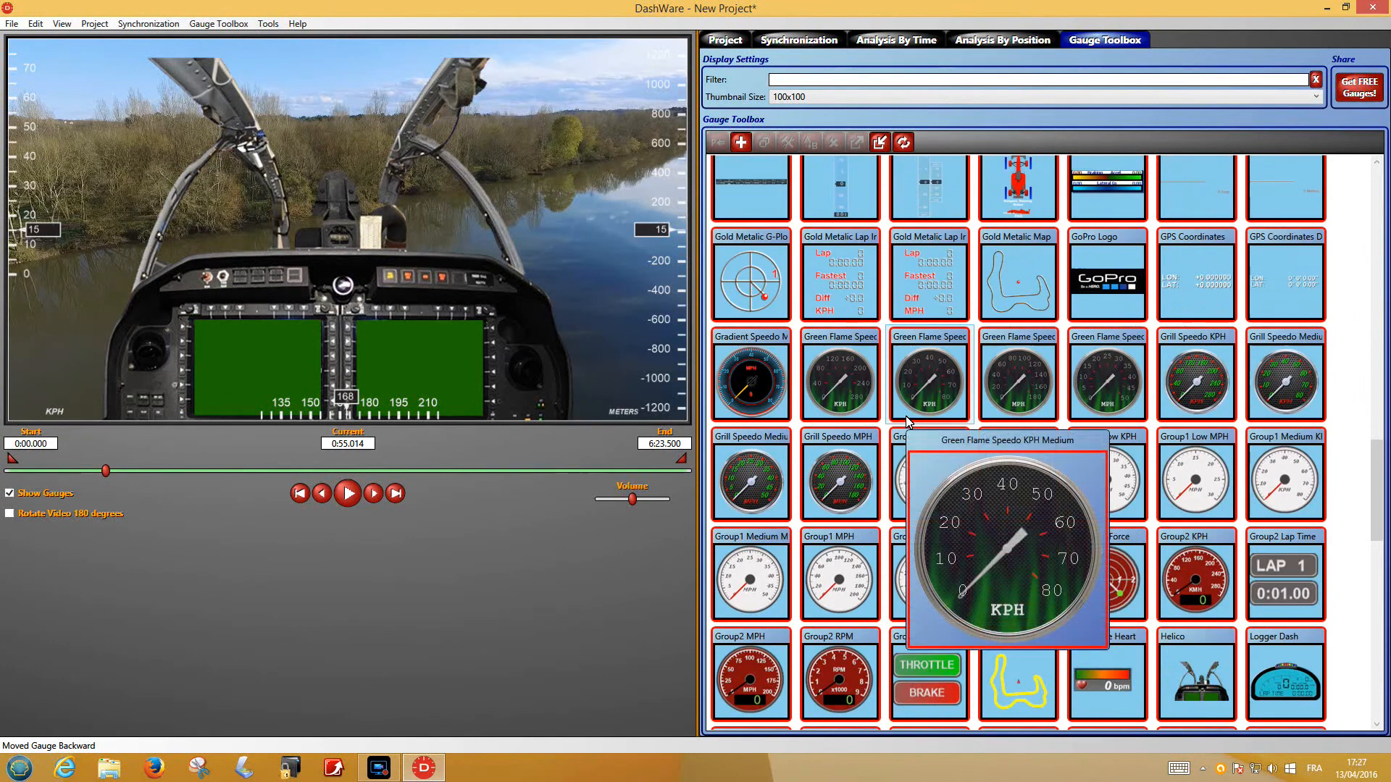
{"action": "scroll", "coordinate": [907, 421], "scroll_direction": "down", "scroll_amount": 15}
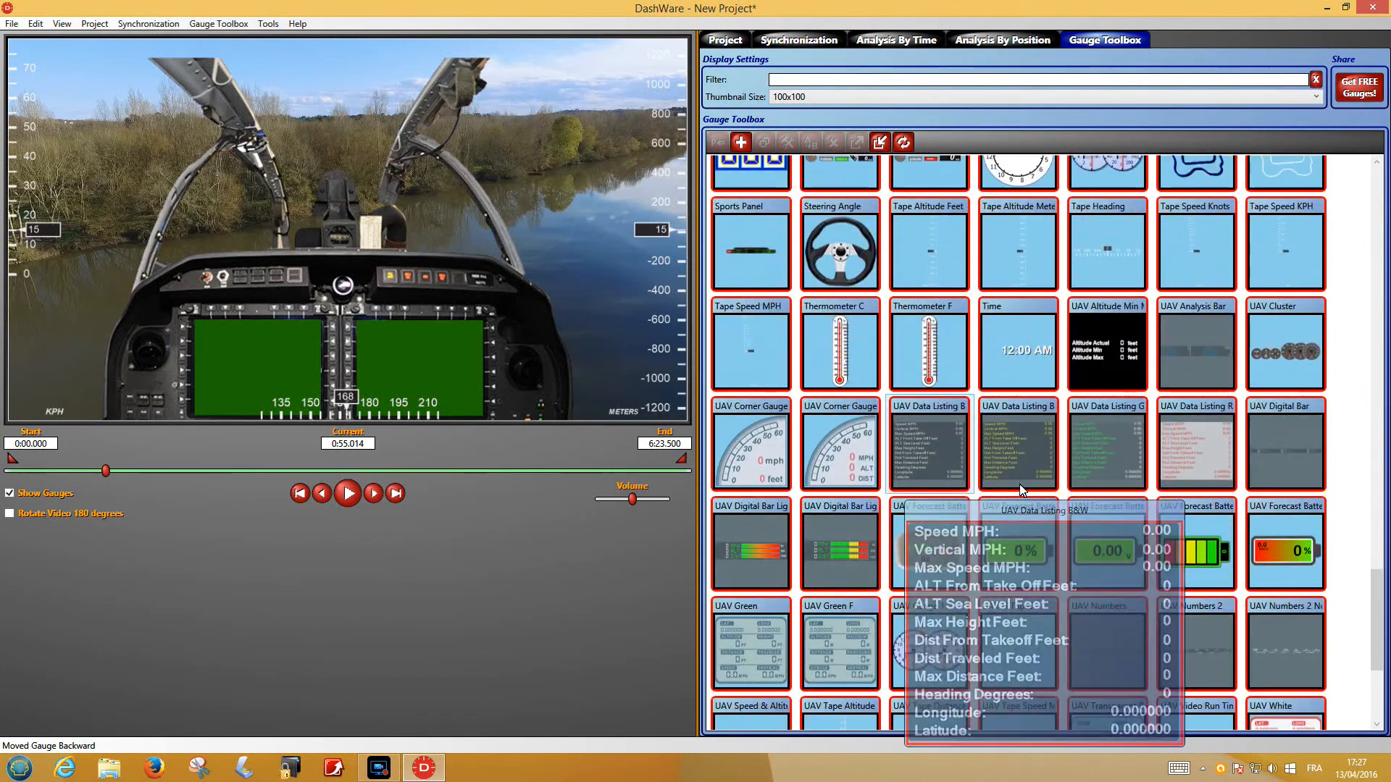
{"action": "left_click", "coordinate": [1109, 456]}
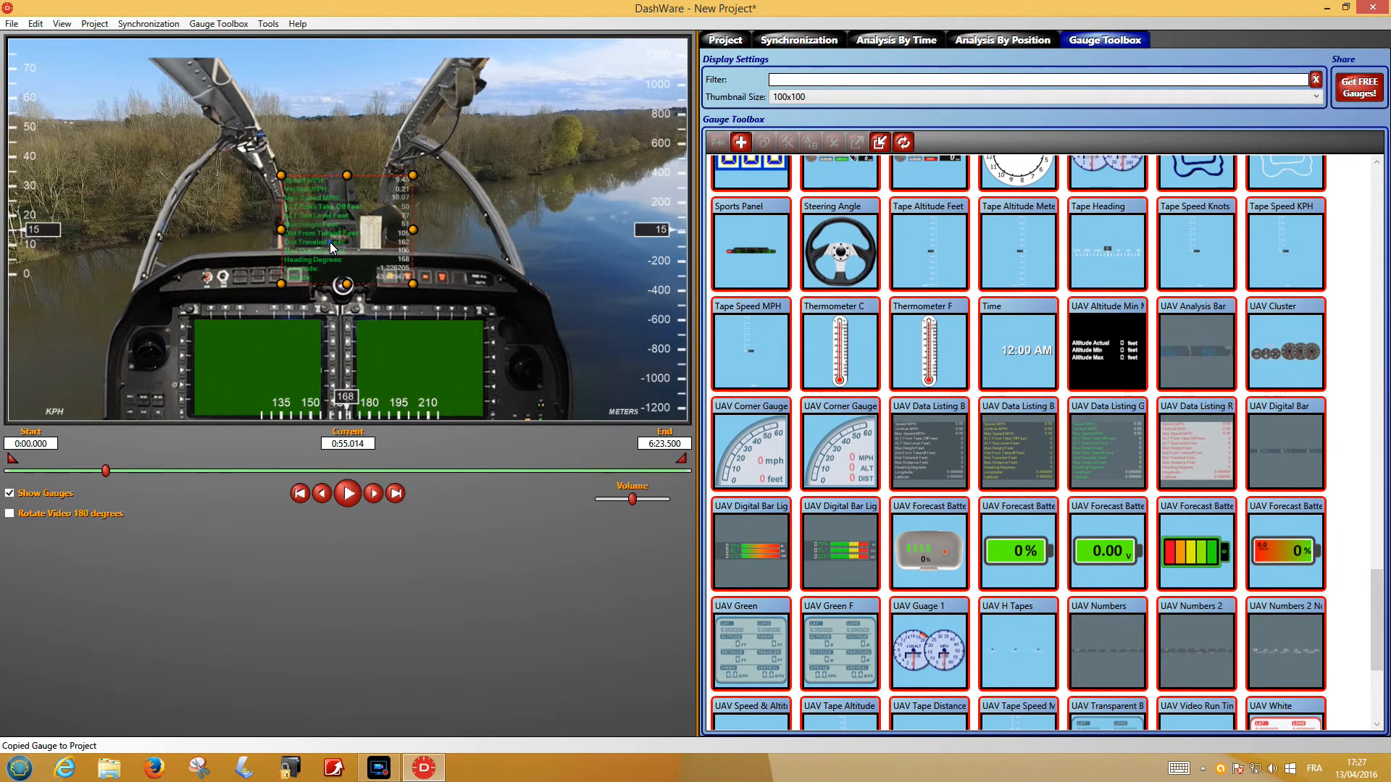
- Move and shrink the green UAV Data Listing gauge so it fits inside the cockpit's left green display
{"action": "left_click_drag", "start_coordinate": [288, 289], "coordinate": [245, 378]}
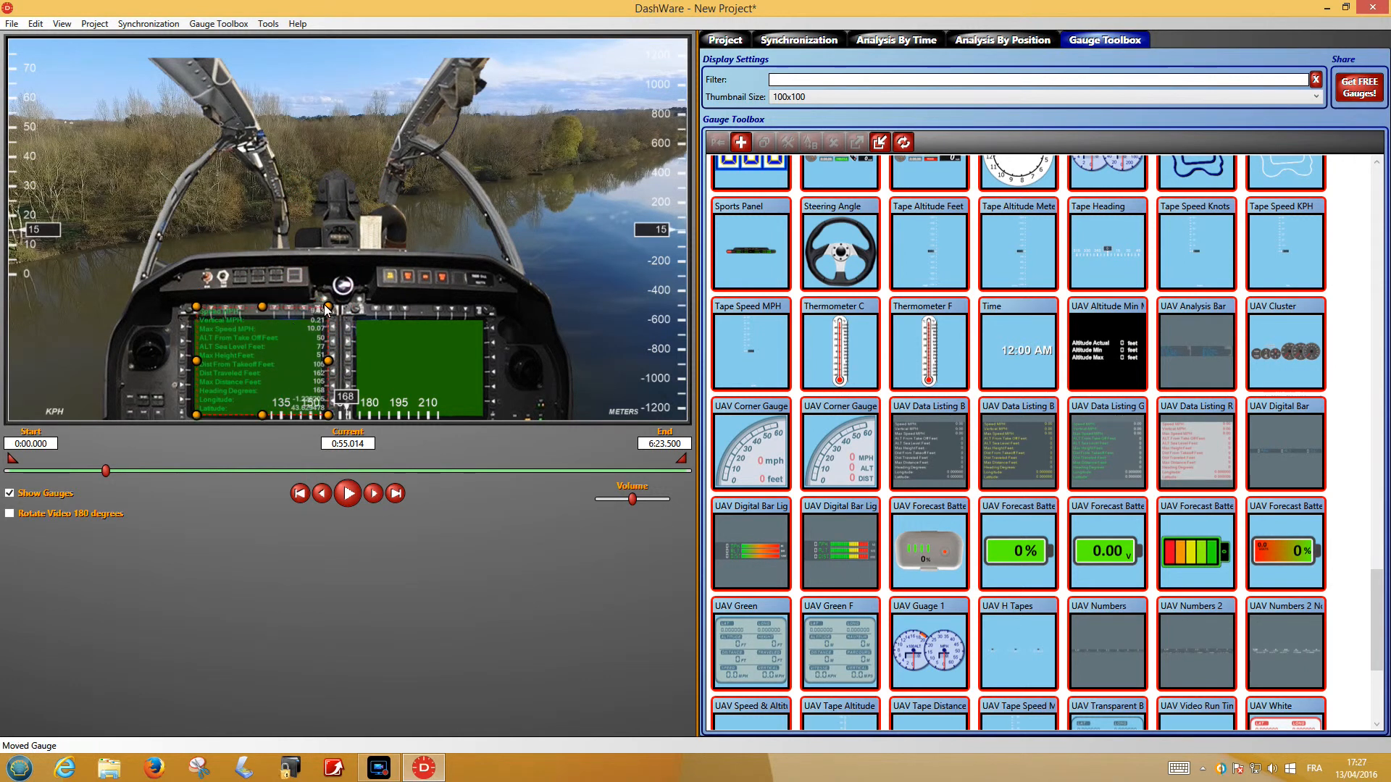
{"action": "left_click_drag", "start_coordinate": [328, 309], "coordinate": [316, 318]}
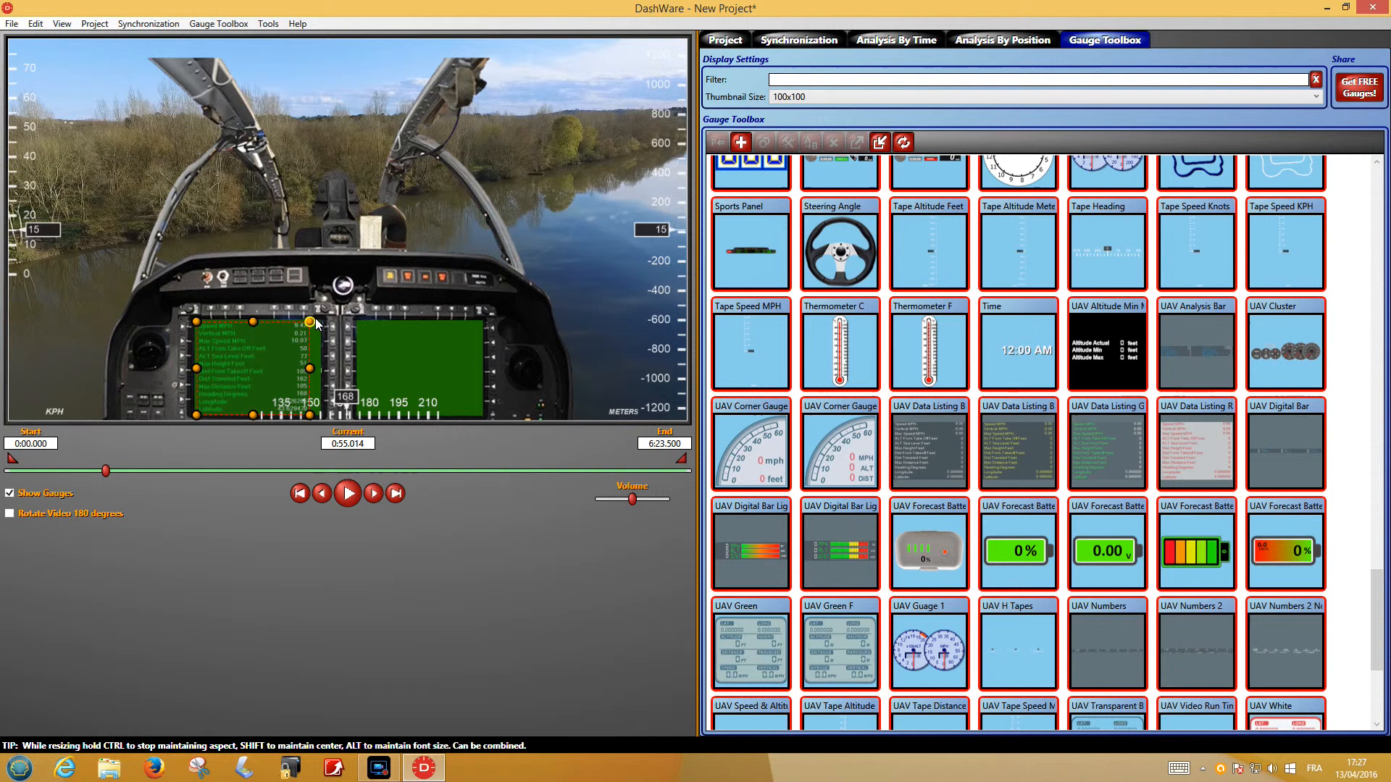
{"action": "left_click_drag", "start_coordinate": [322, 321], "coordinate": [327, 320]}
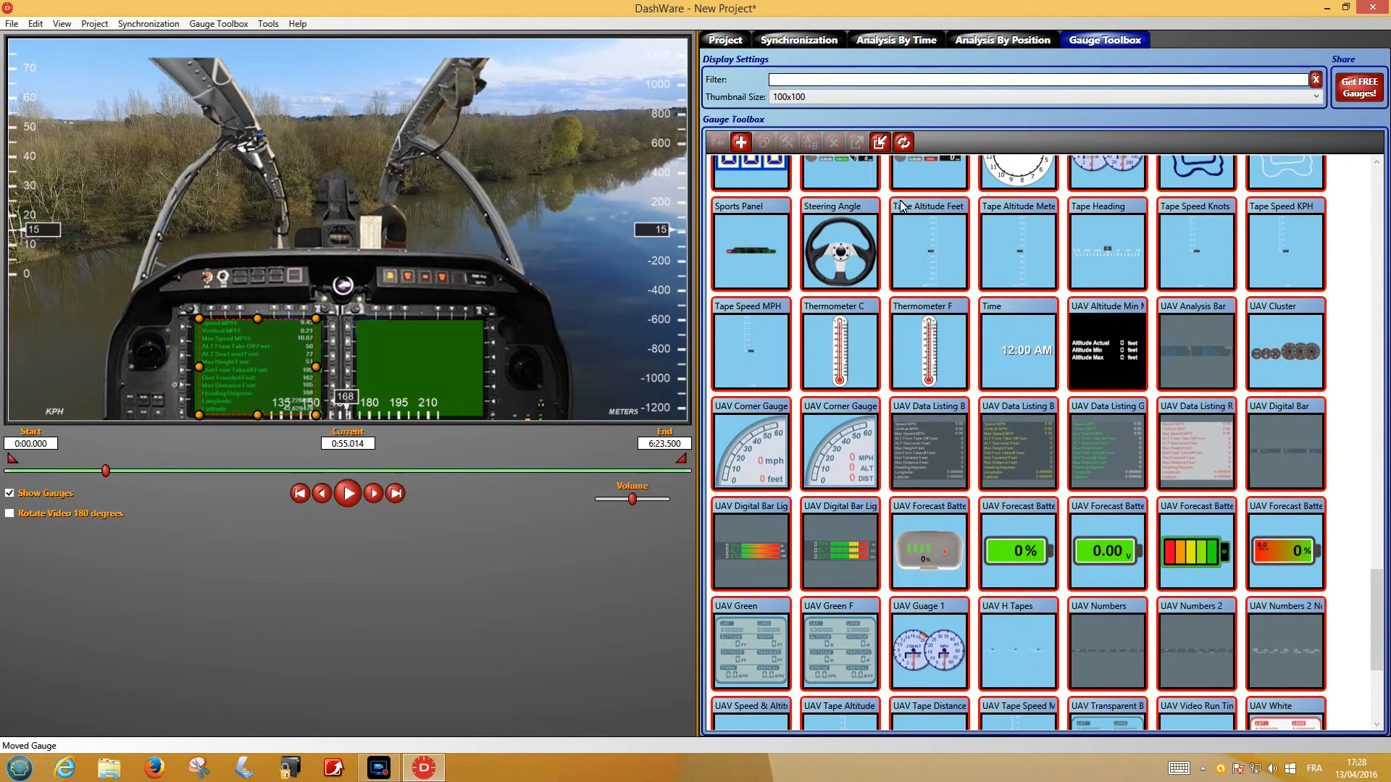
{"action": "left_click", "coordinate": [617, 345]}
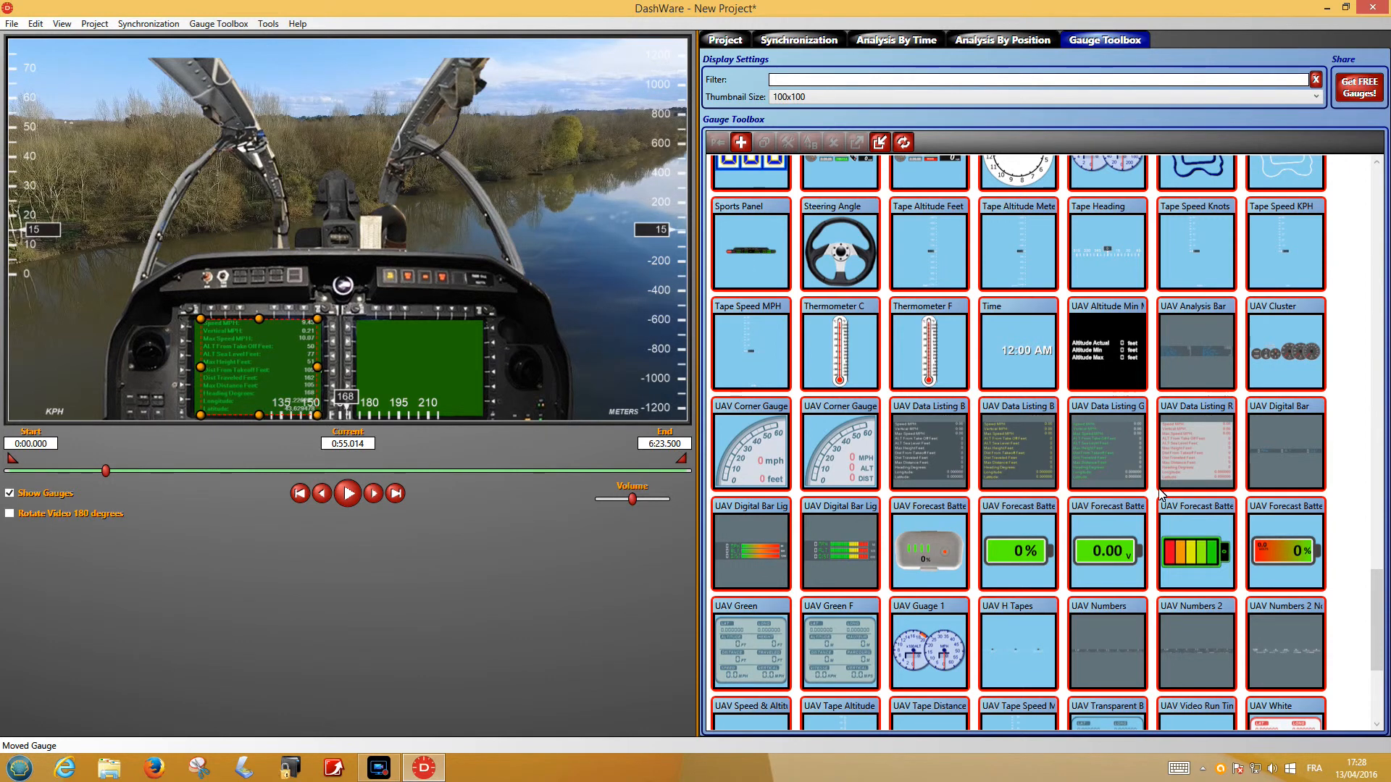
- Add the Grill Speedo KPH gauge from the toolbox and scale it onto the round instrument right of the cockpit displays
{"action": "scroll", "coordinate": [1369, 580], "scroll_direction": "up", "scroll_amount": 1}
{"action": "left_click_drag", "start_coordinate": [1382, 598], "coordinate": [1381, 435]}
{"action": "left_click", "coordinate": [1222, 604]}
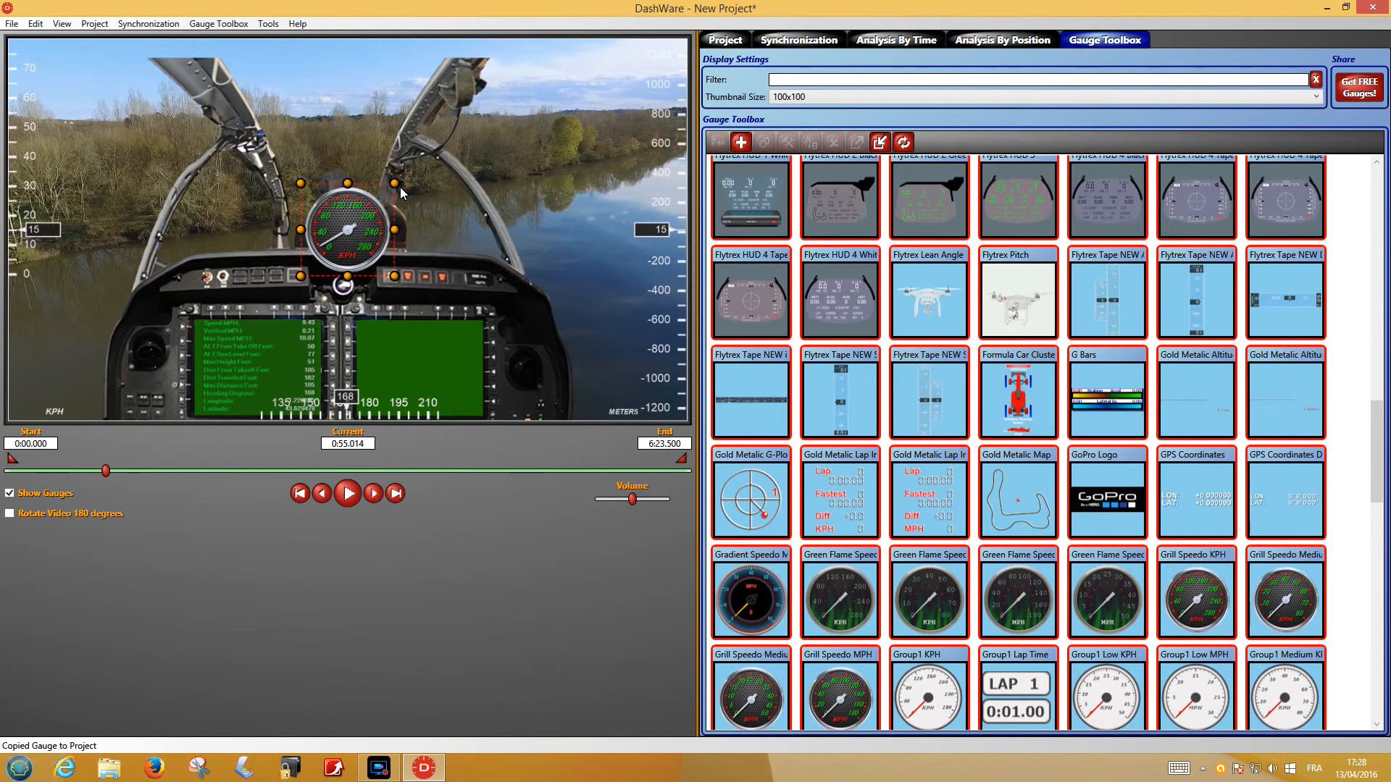
{"action": "left_click_drag", "start_coordinate": [393, 184], "coordinate": [542, 360]}
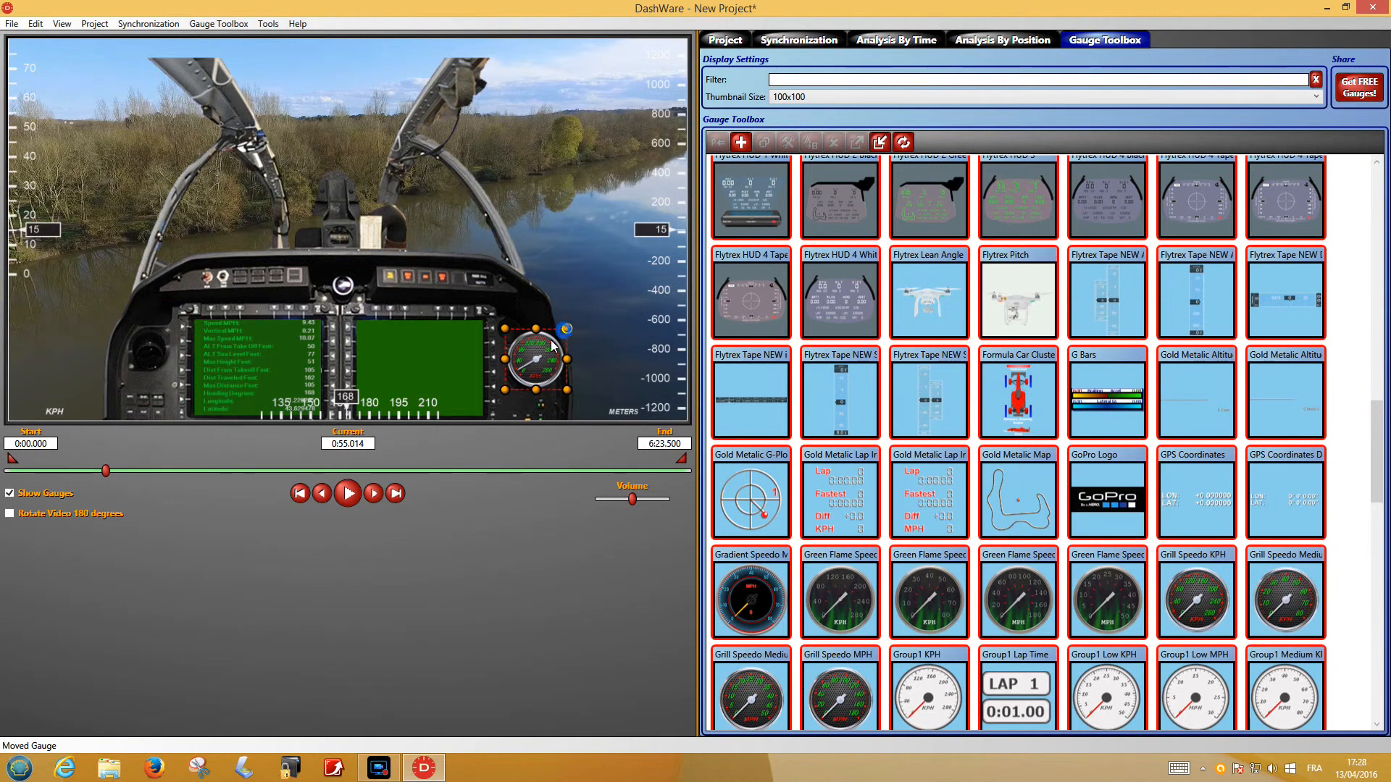
{"action": "left_click_drag", "start_coordinate": [550, 346], "coordinate": [550, 345]}
{"action": "left_click", "coordinate": [568, 323]}
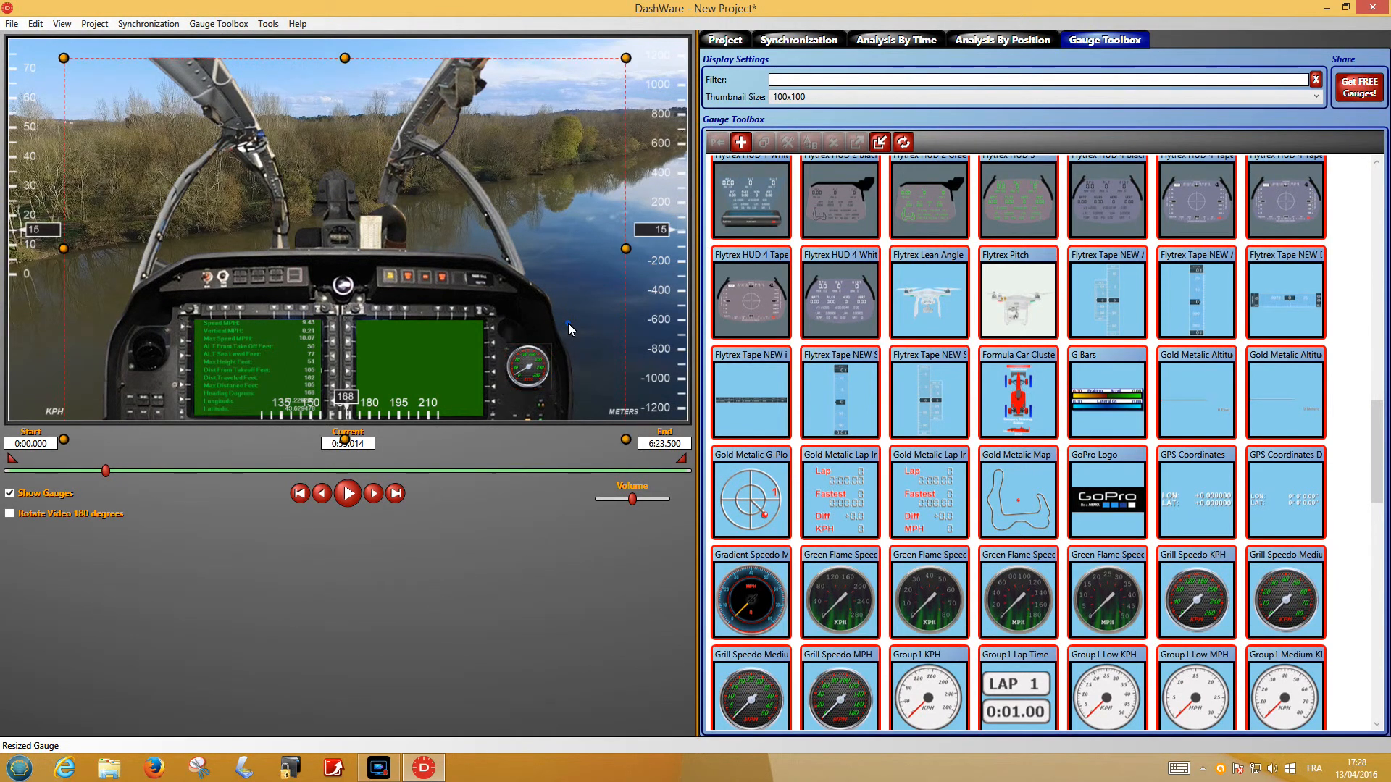
- Preview the video with its gauges briefly and enlarge the AAB cockpit overlay to span more of the frame
{"action": "left_click", "coordinate": [348, 493]}
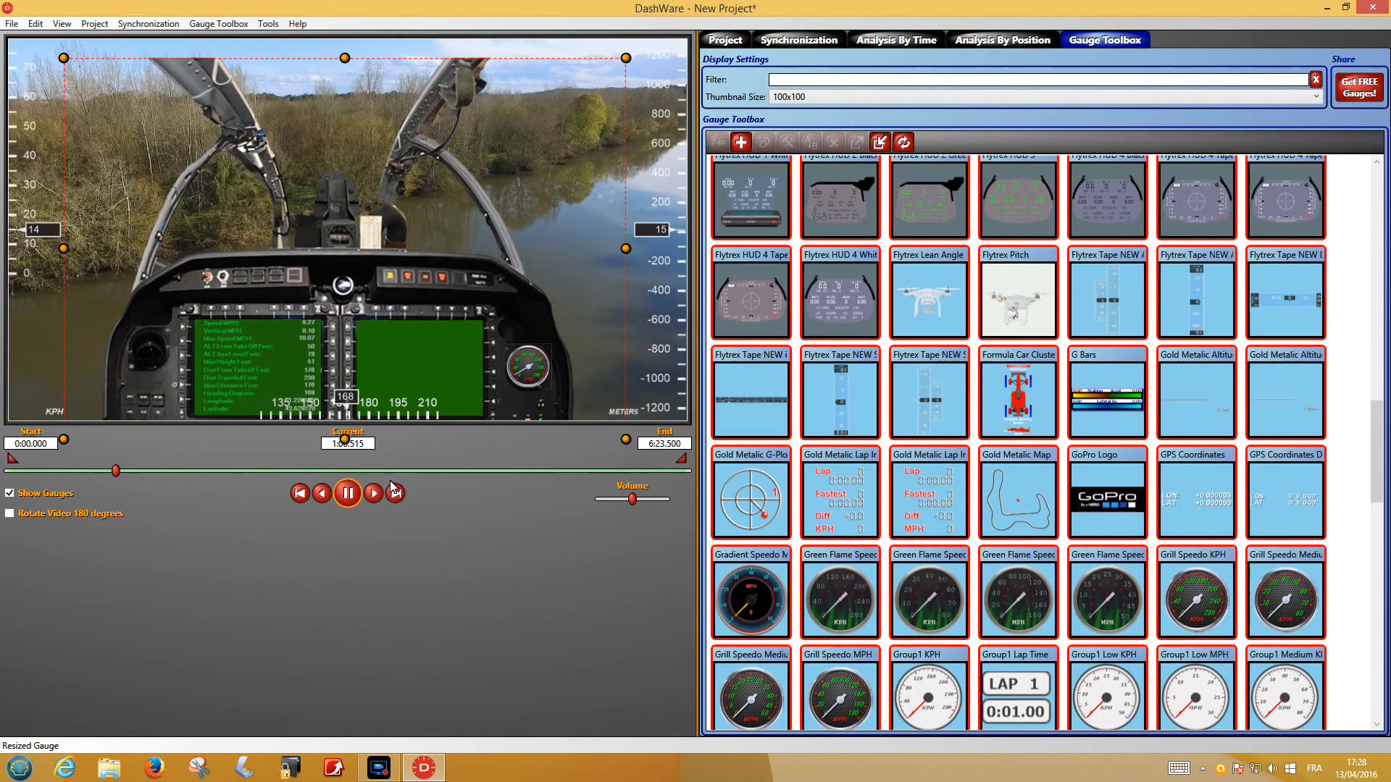
{"action": "left_click", "coordinate": [349, 493]}
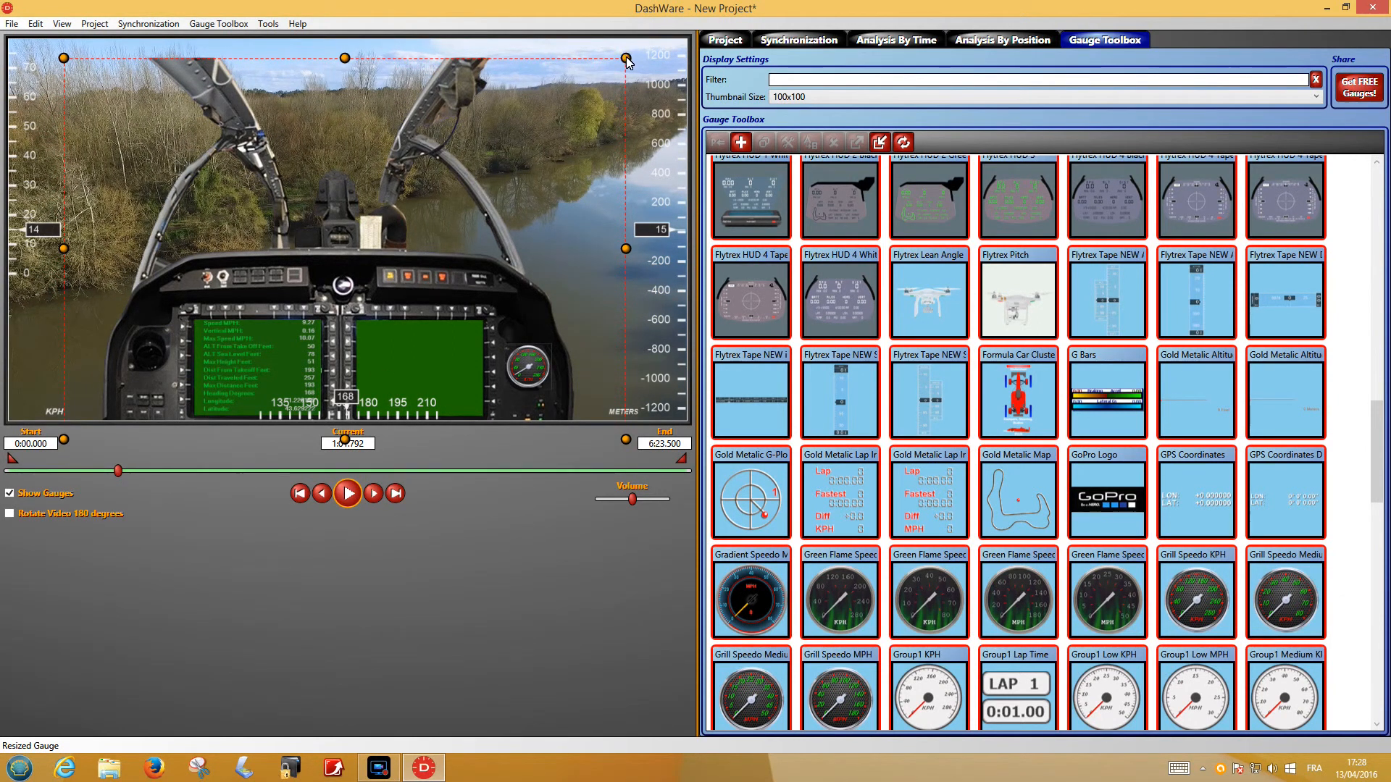
{"action": "left_click_drag", "start_coordinate": [626, 57], "coordinate": [675, 6]}
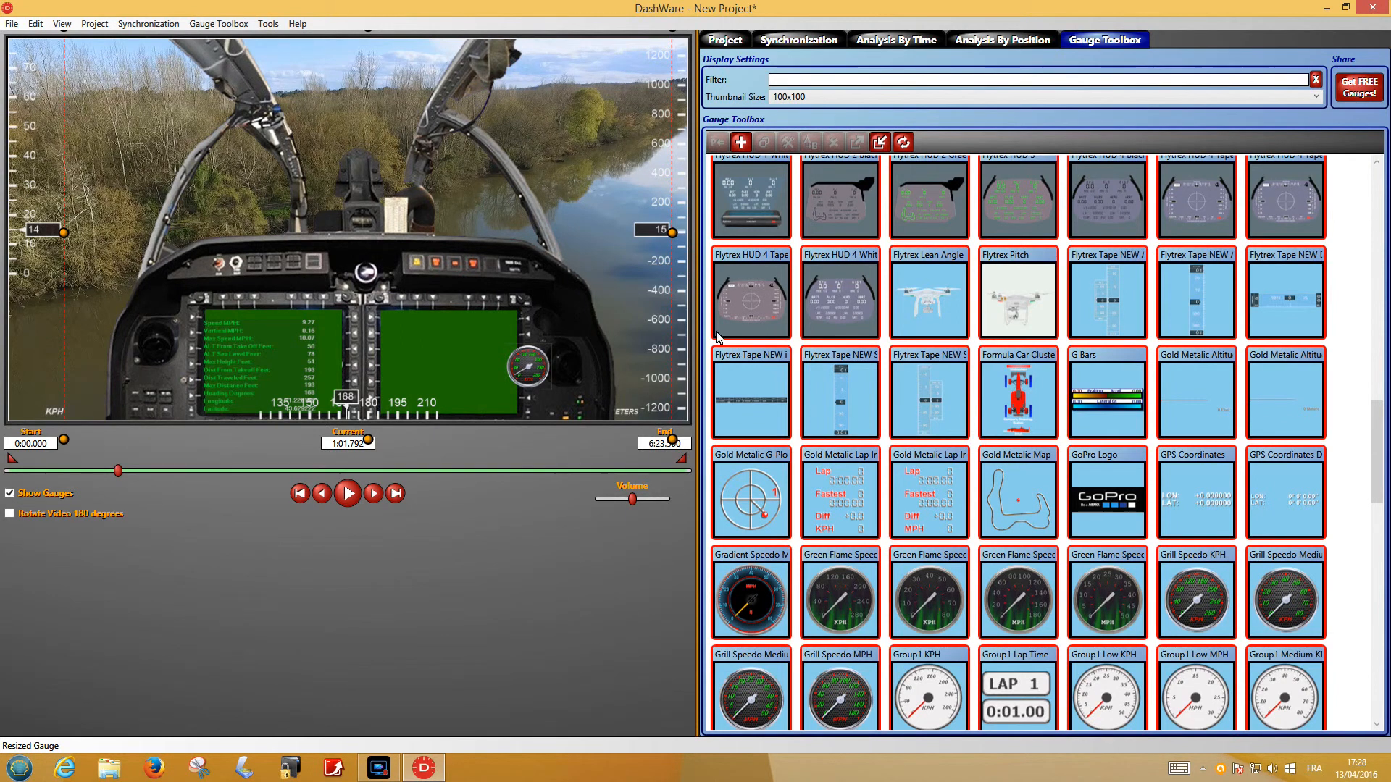
- Select Grill Speedo KPH in the project gauges and reposition it over the enlarged cockpit's right round instrument
{"action": "left_click", "coordinate": [723, 43]}
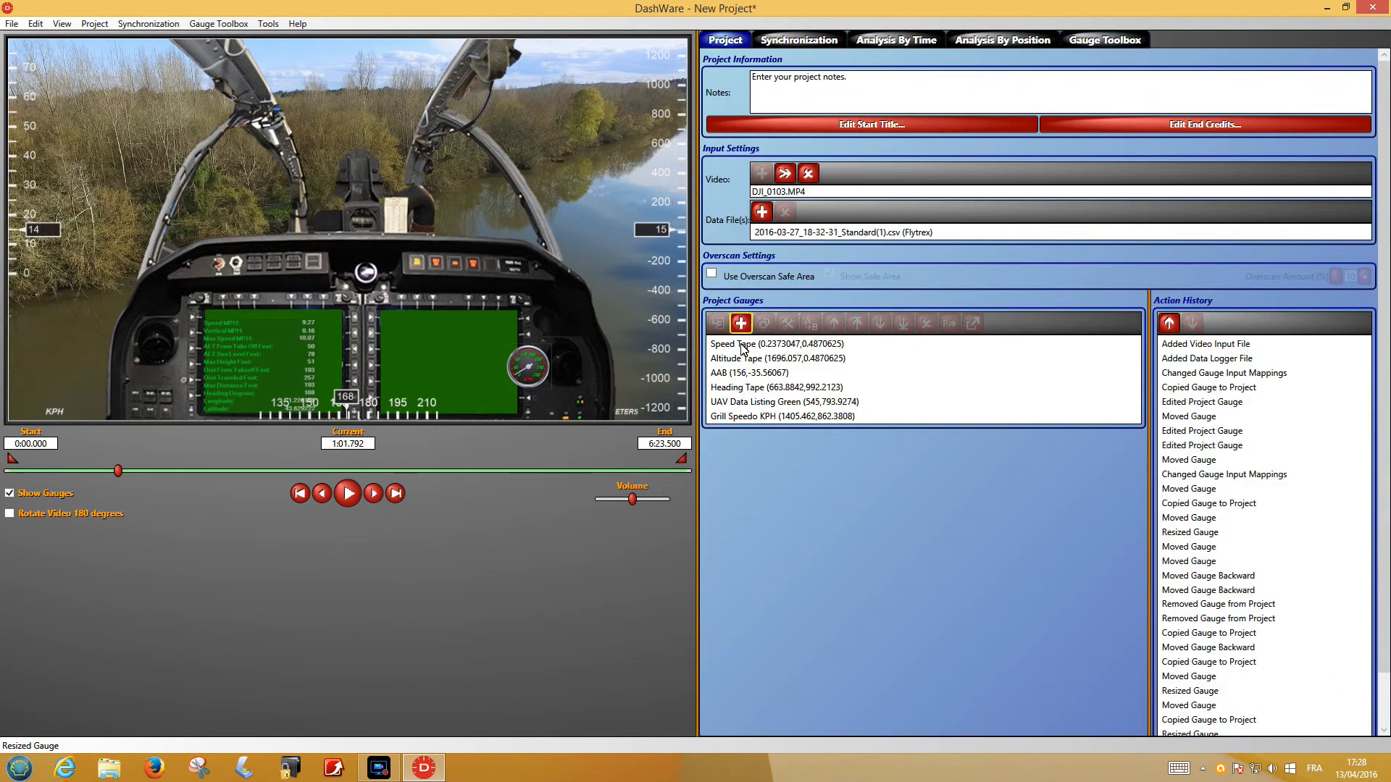
{"action": "left_click", "coordinate": [736, 415]}
{"action": "left_click_drag", "start_coordinate": [526, 378], "coordinate": [564, 361]}
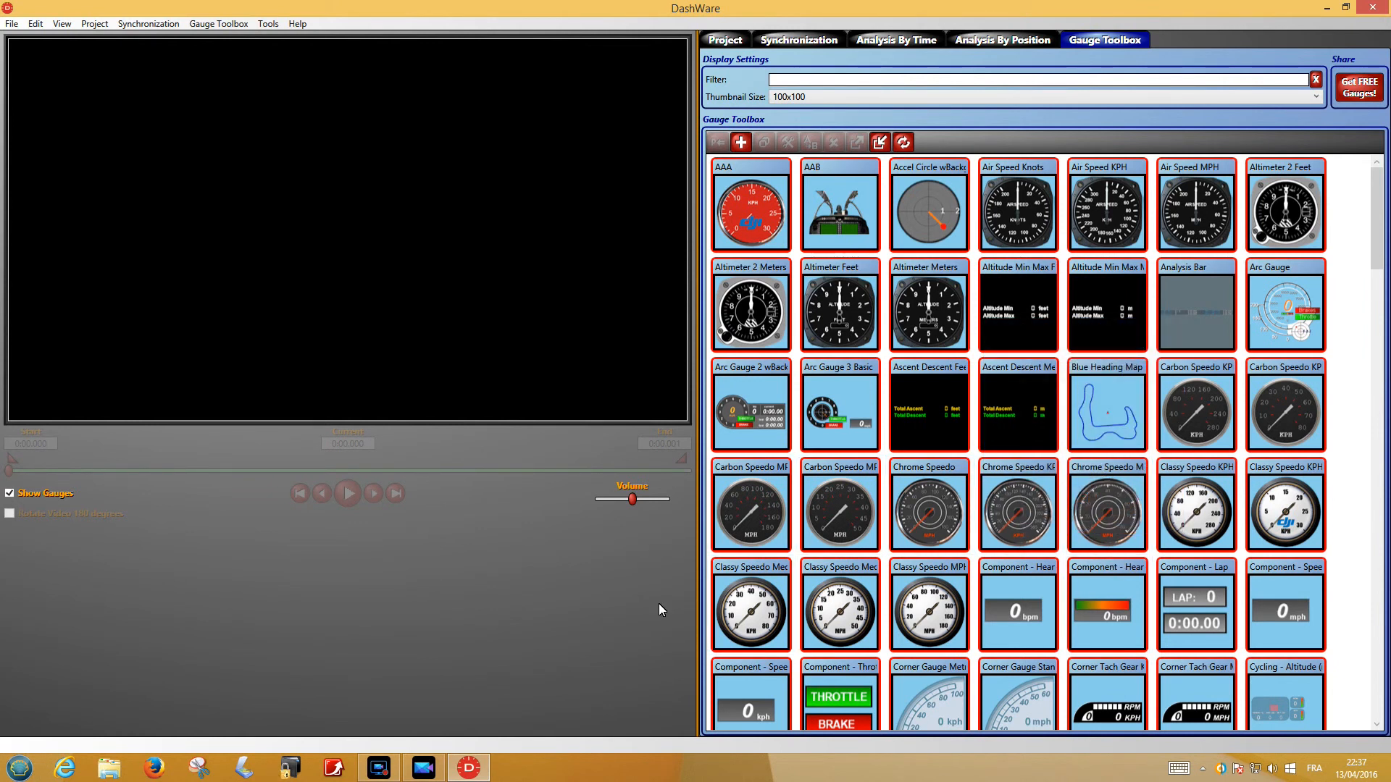
- Export the Classy Speedo KPH -- Phantom (30) gauge as a DashWare resource file in the Nouveau dossier folder
{"action": "left_click", "coordinate": [1287, 530]}
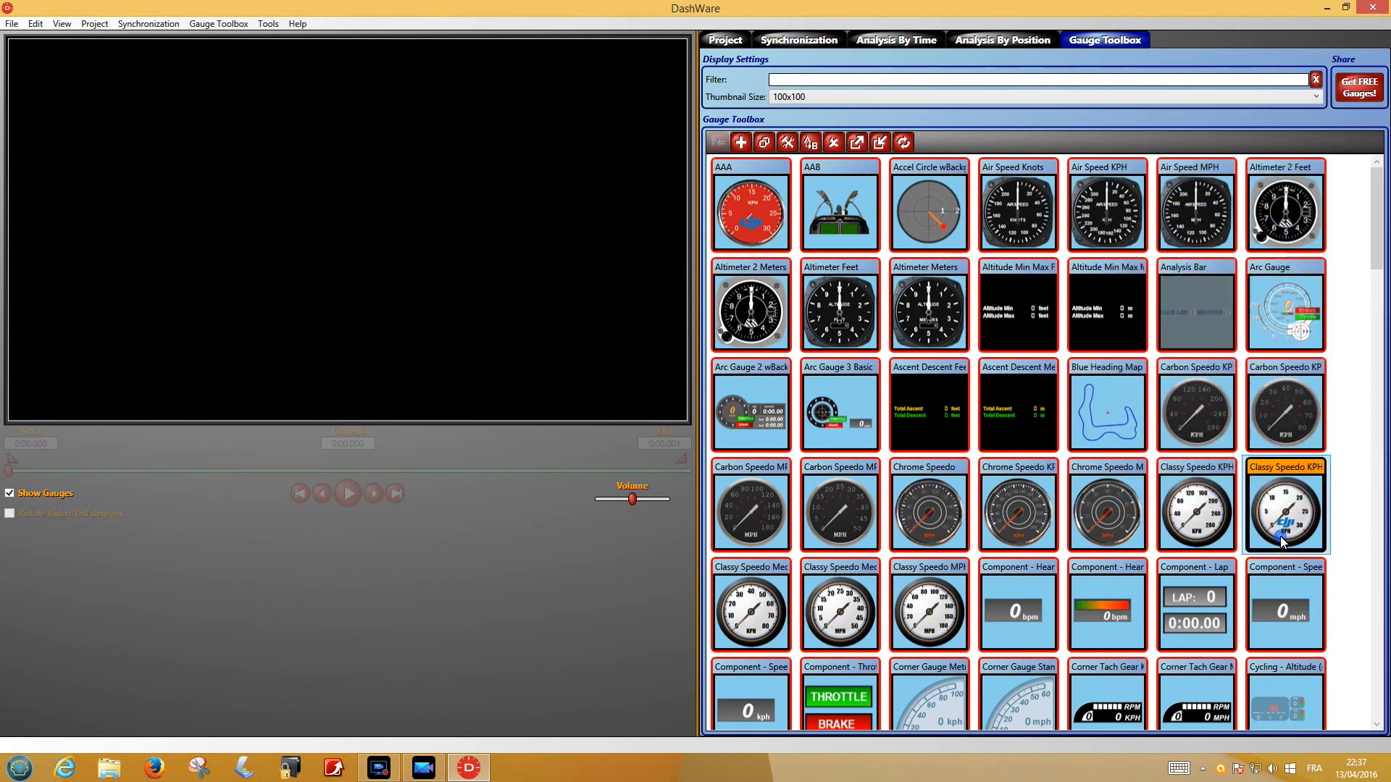
{"action": "left_click", "coordinate": [855, 143]}
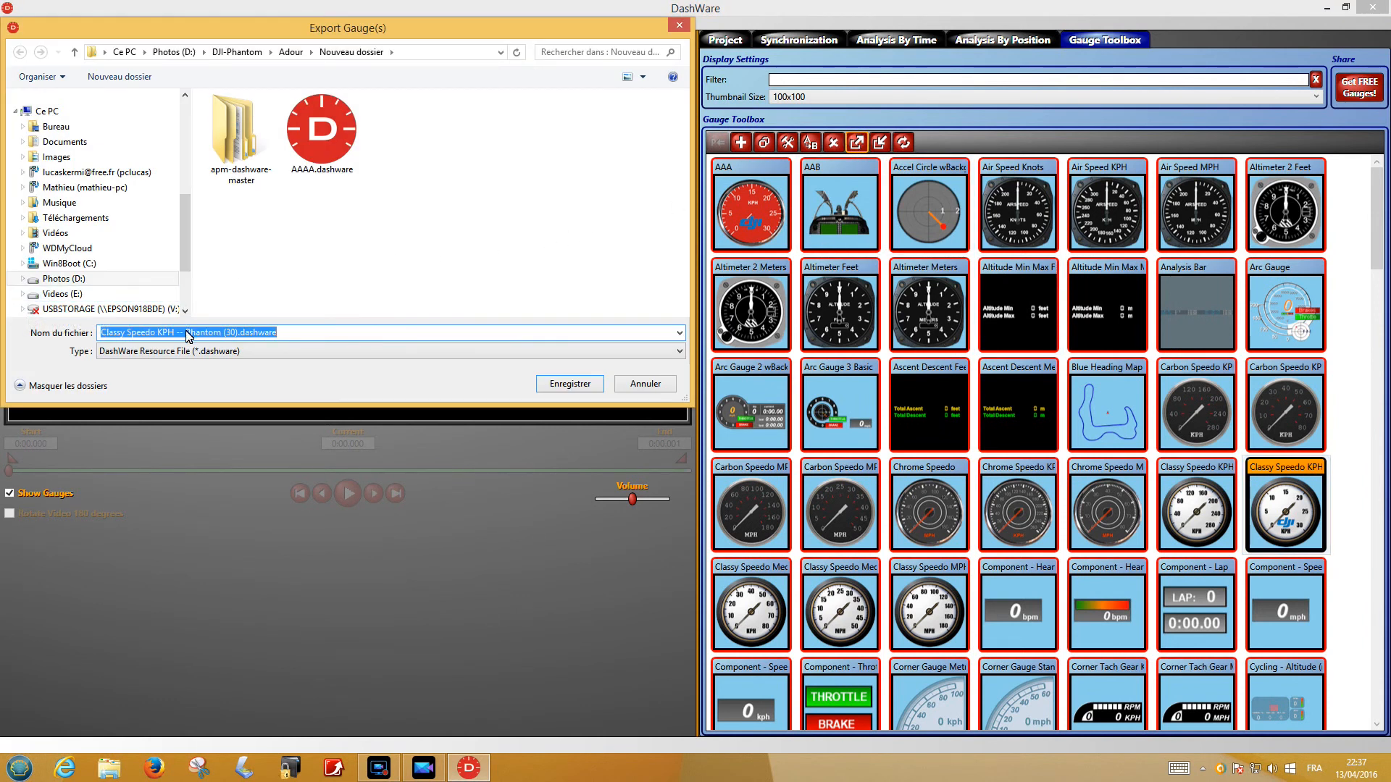
{"action": "left_click", "coordinate": [555, 386]}
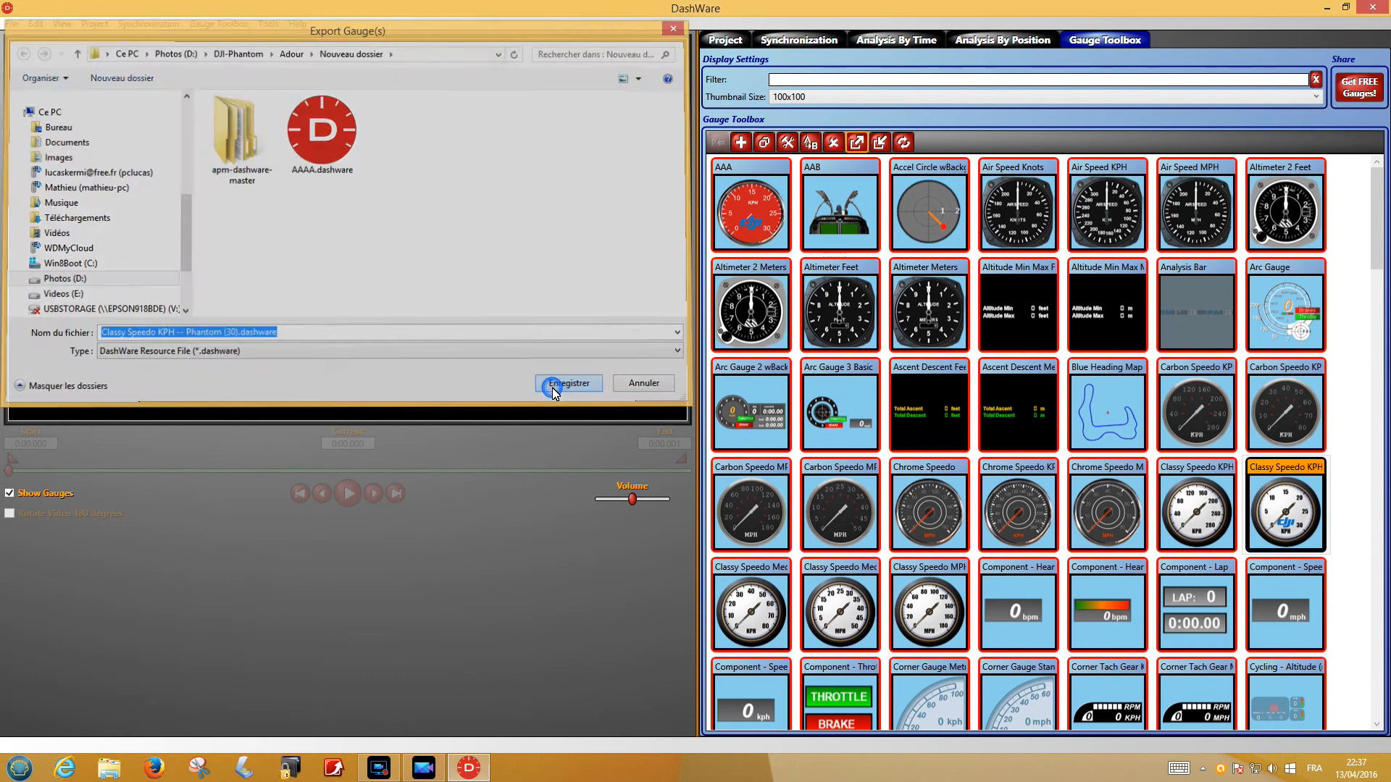
- Import the file Classy Speedo KPH -- Phantom (30).dashware as a new gauge named Classy Speedo KPH -- Phantom (30) (1)
{"action": "mouse_move", "coordinate": [917, 228]}
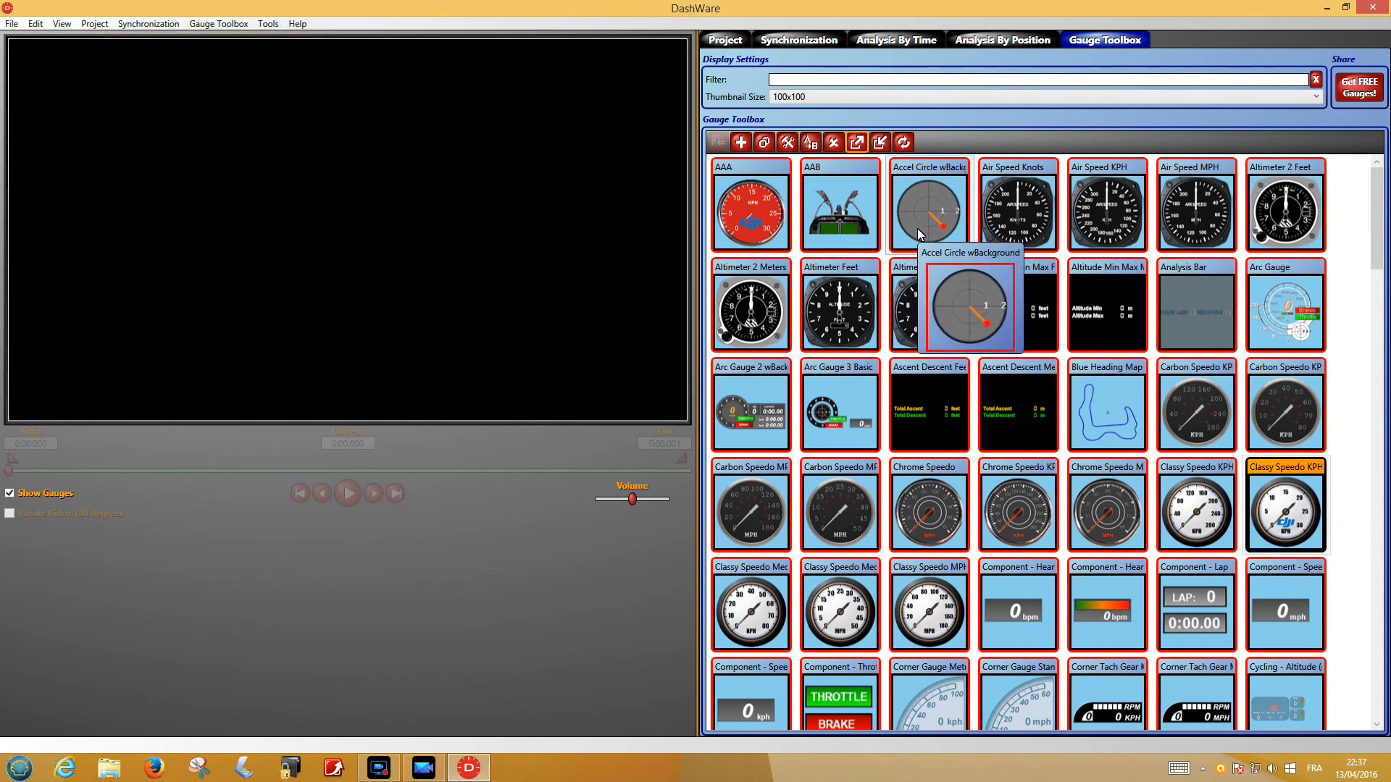
{"action": "left_click", "coordinate": [883, 147]}
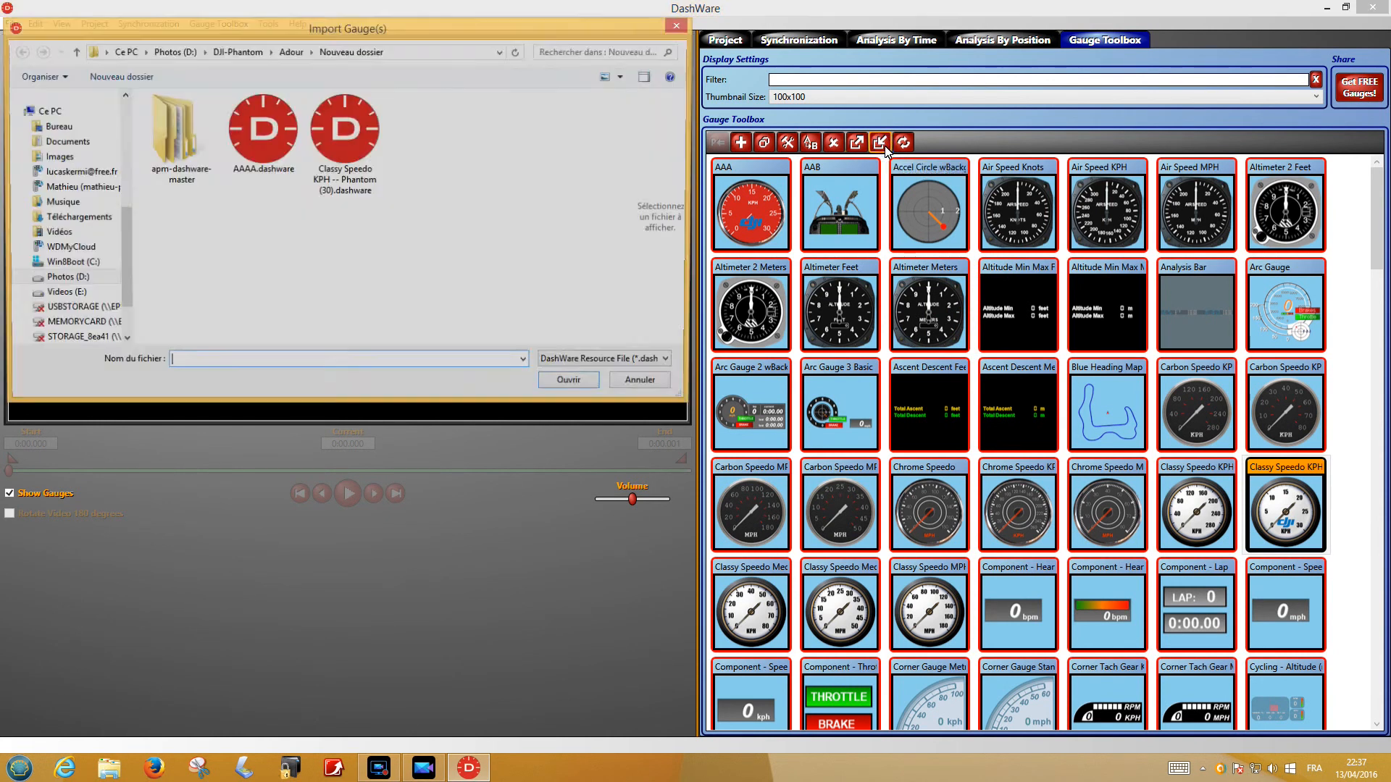
{"action": "left_click", "coordinate": [346, 159]}
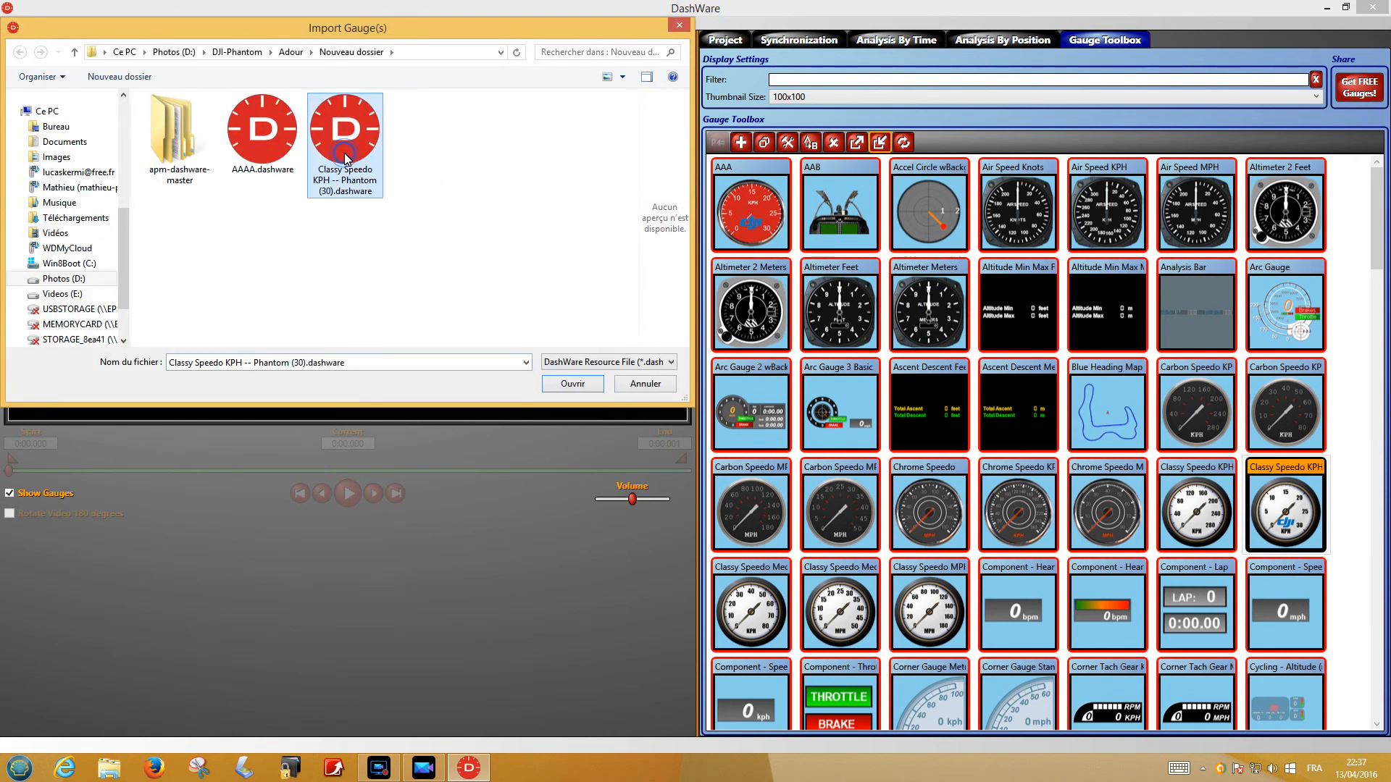
{"action": "left_click", "coordinate": [571, 384]}
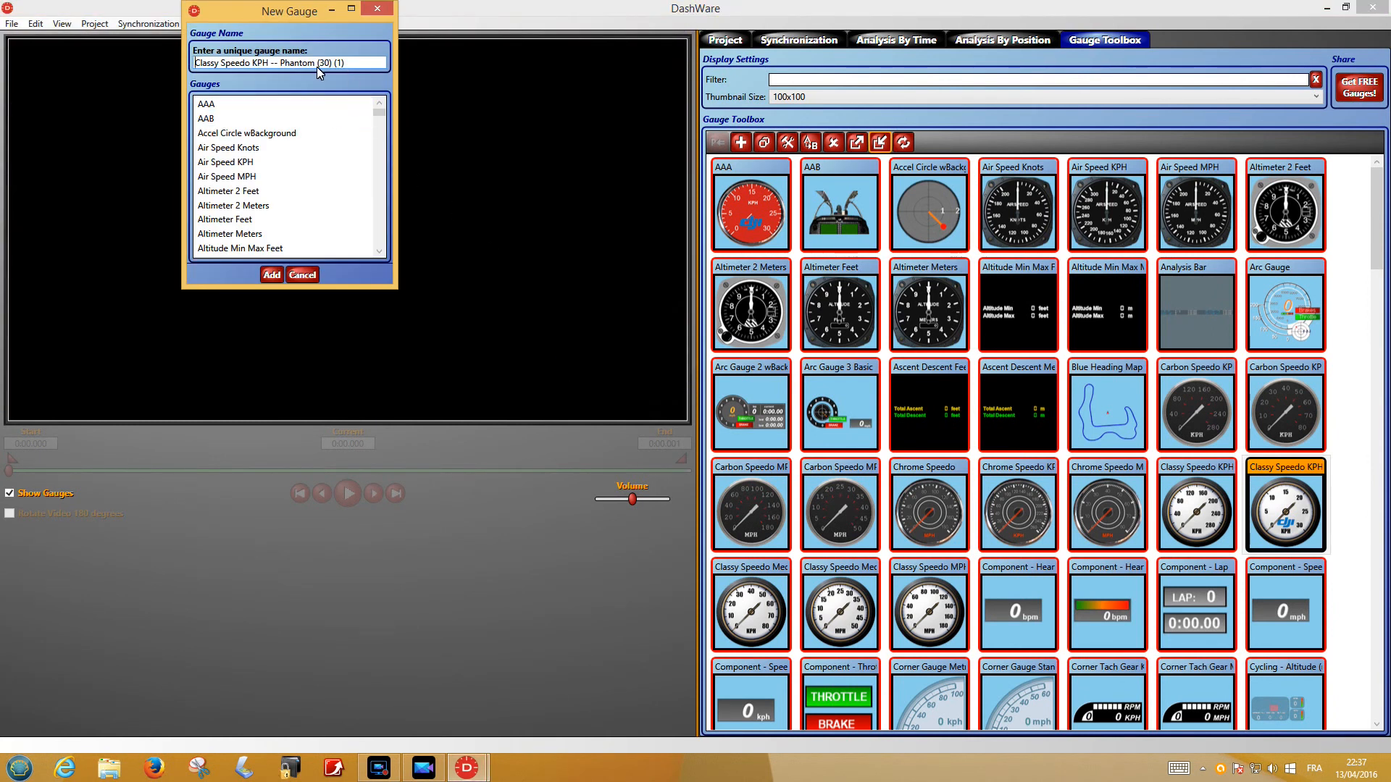
{"action": "left_click", "coordinate": [270, 274]}
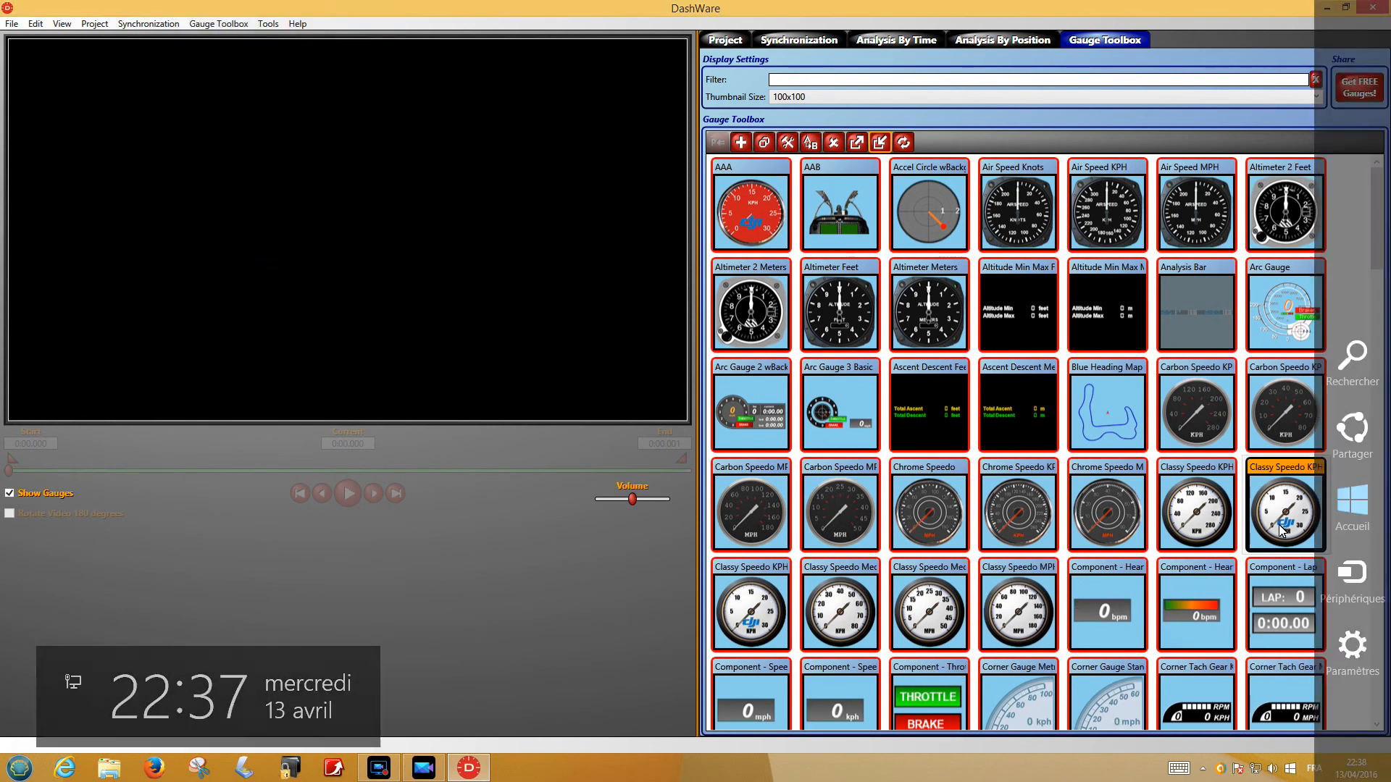
- Compare the original Phantom (30) speedometer with its imported copy and delete the copy from the toolbox
{"action": "mouse_move", "coordinate": [1288, 510]}
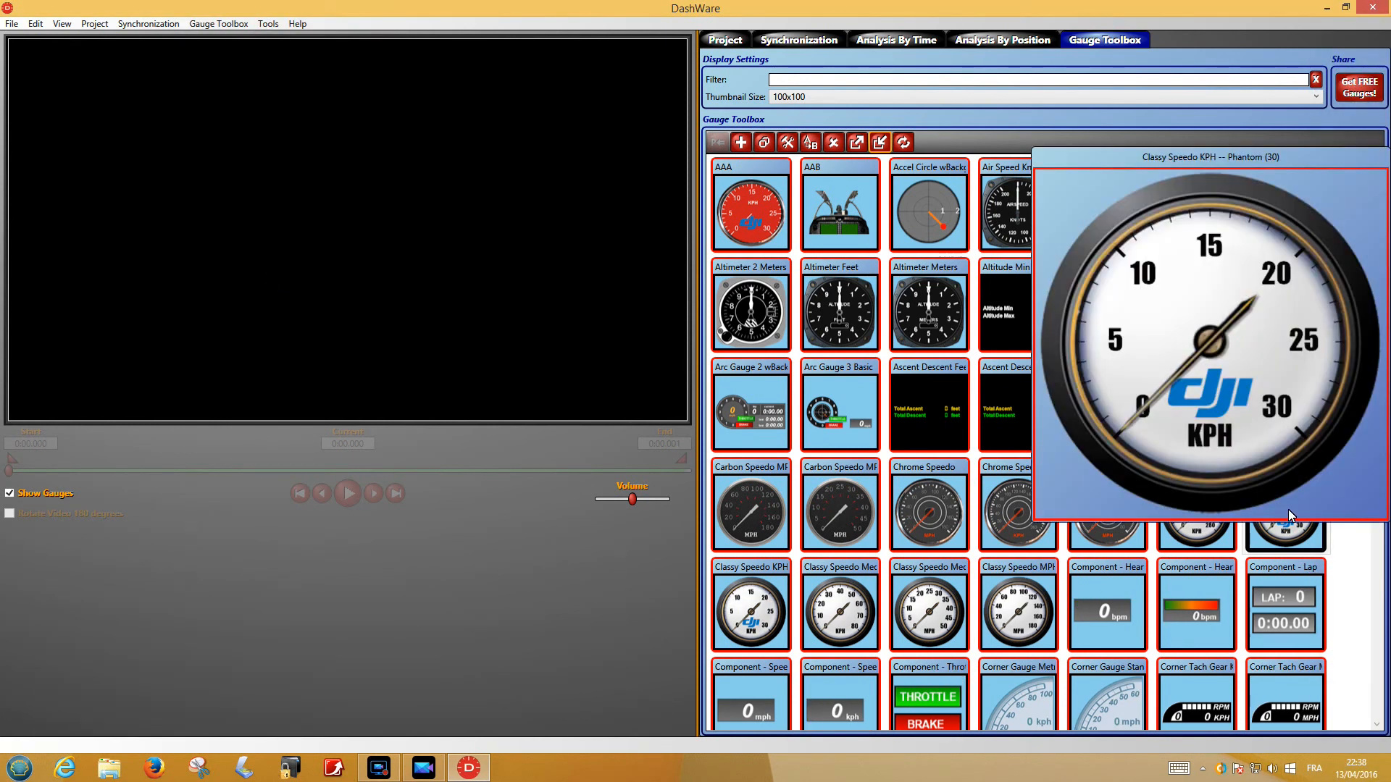
{"action": "mouse_move", "coordinate": [744, 625]}
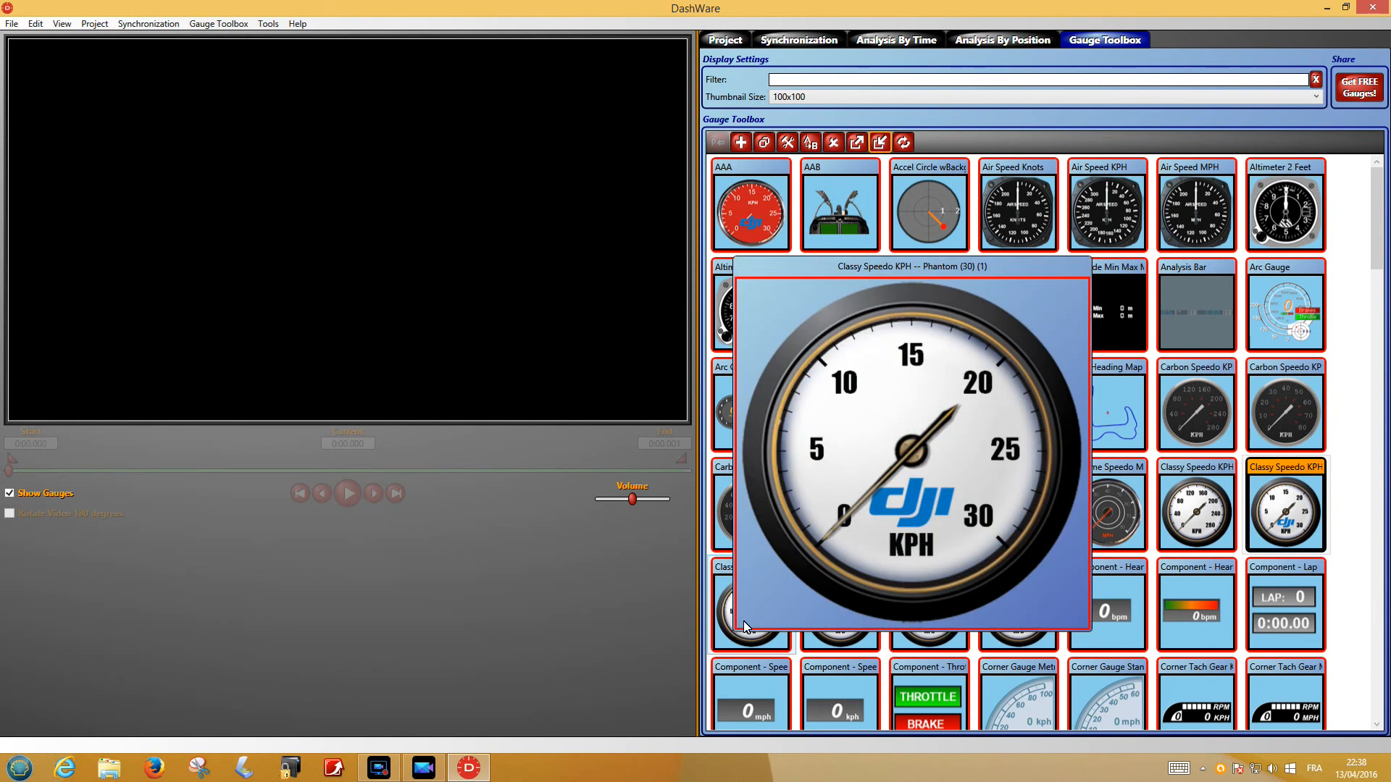
{"action": "left_click", "coordinate": [723, 616]}
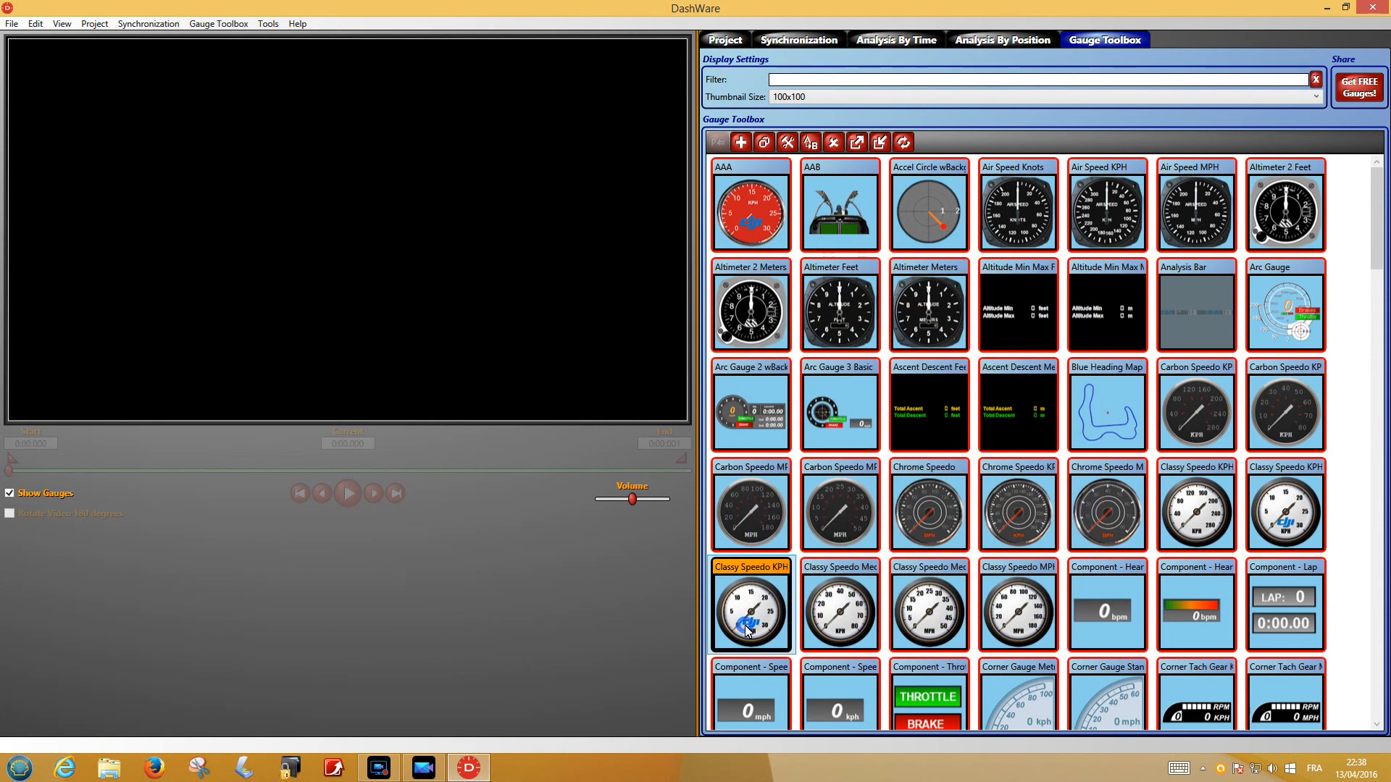
{"action": "key", "text": "Delete"}
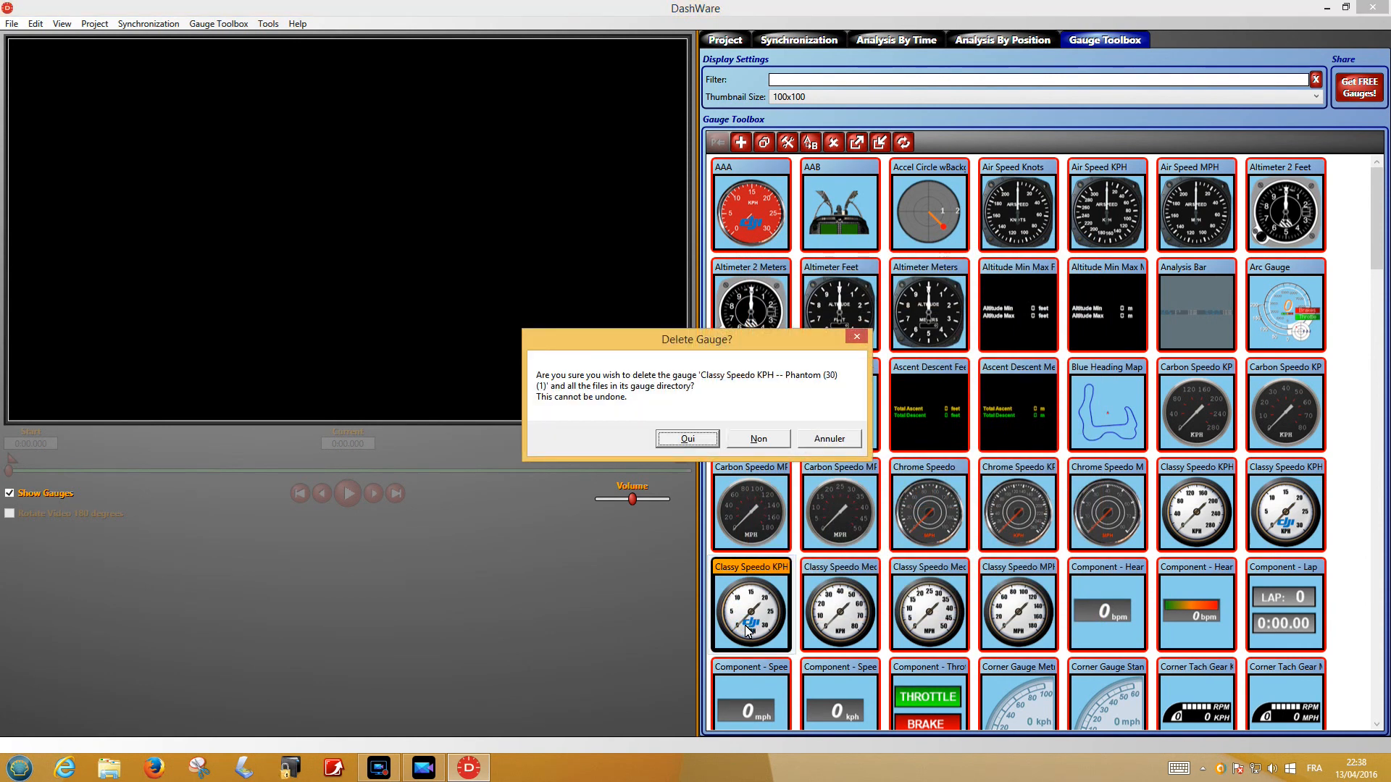
{"action": "left_click", "coordinate": [688, 439]}
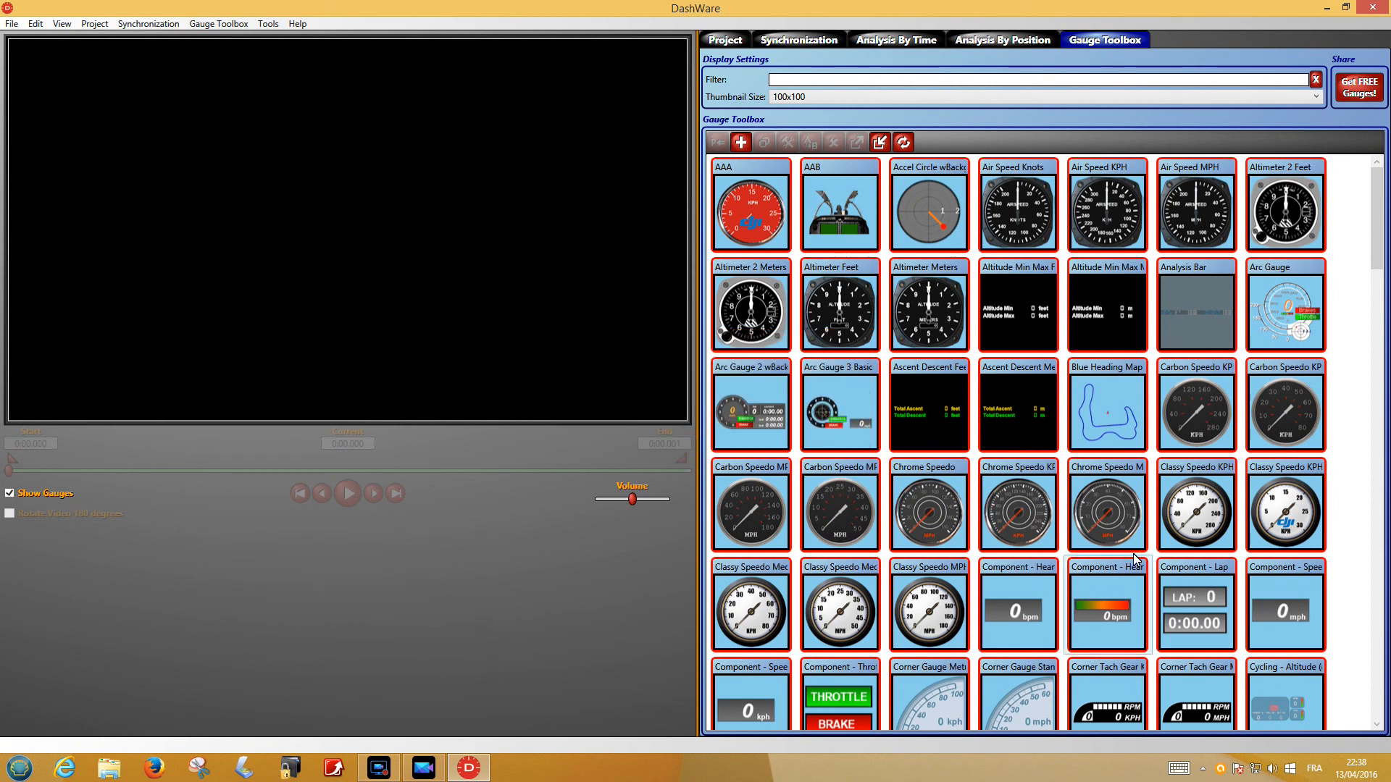
- Delete the AAB cockpit gauge and its files from the gauge toolbox
{"action": "left_click", "coordinate": [853, 226]}
{"action": "key", "text": "Delete"}
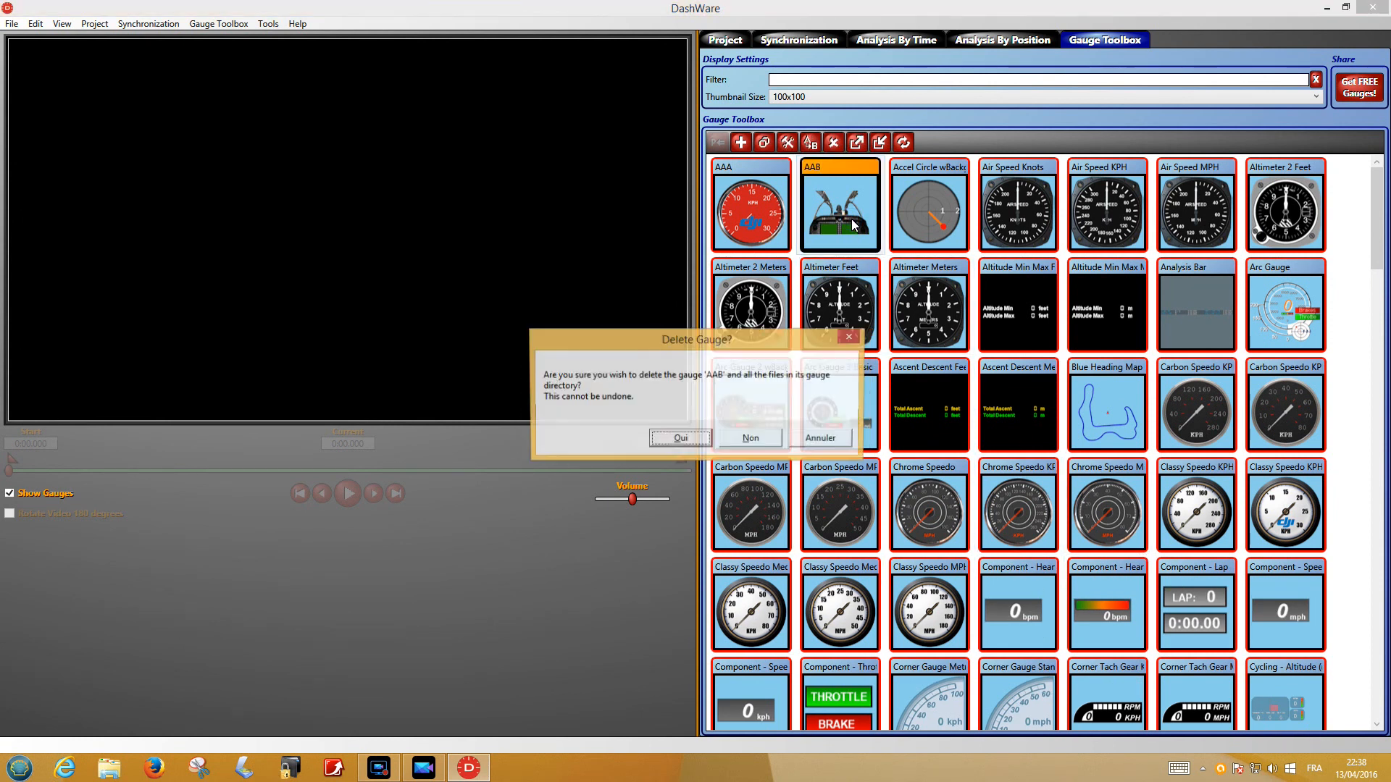
{"action": "left_click", "coordinate": [698, 439]}
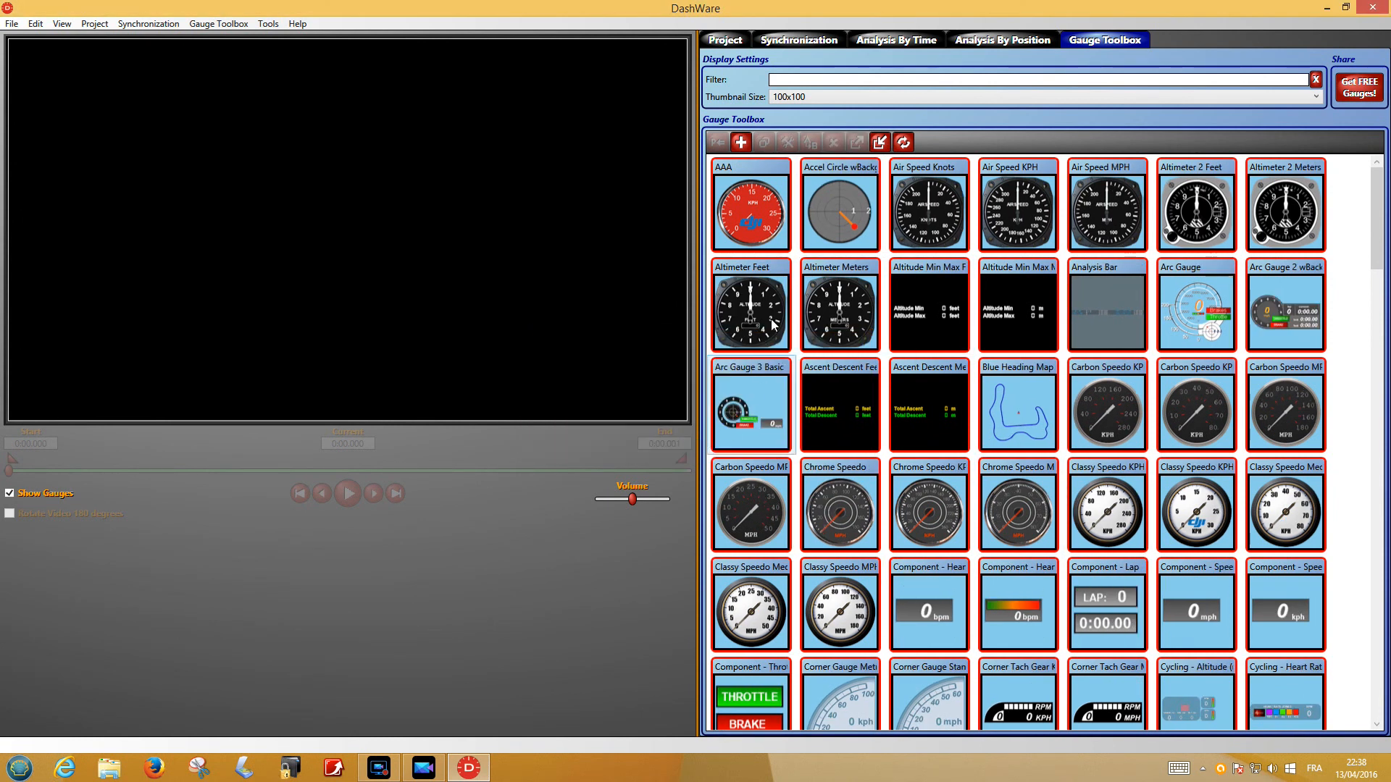
{"action": "mouse_move", "coordinate": [761, 229]}
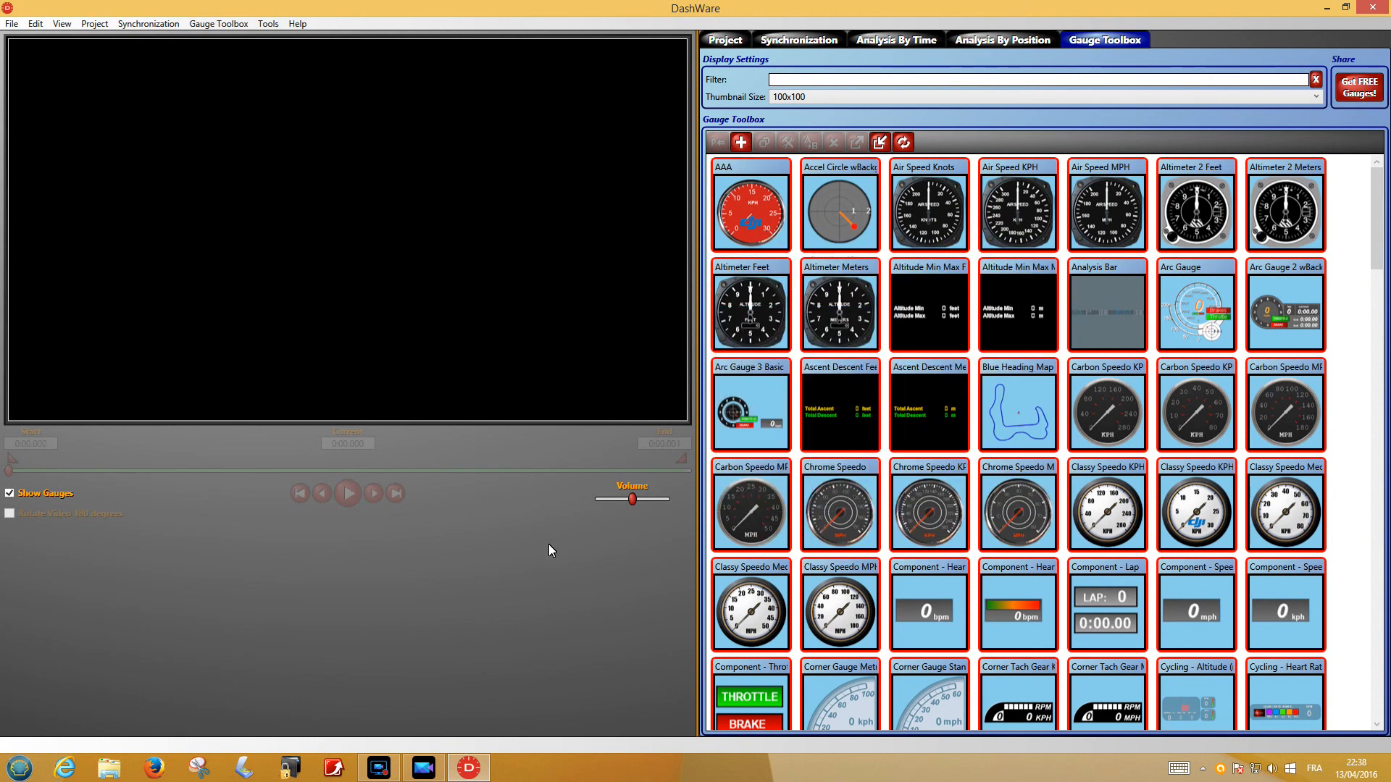